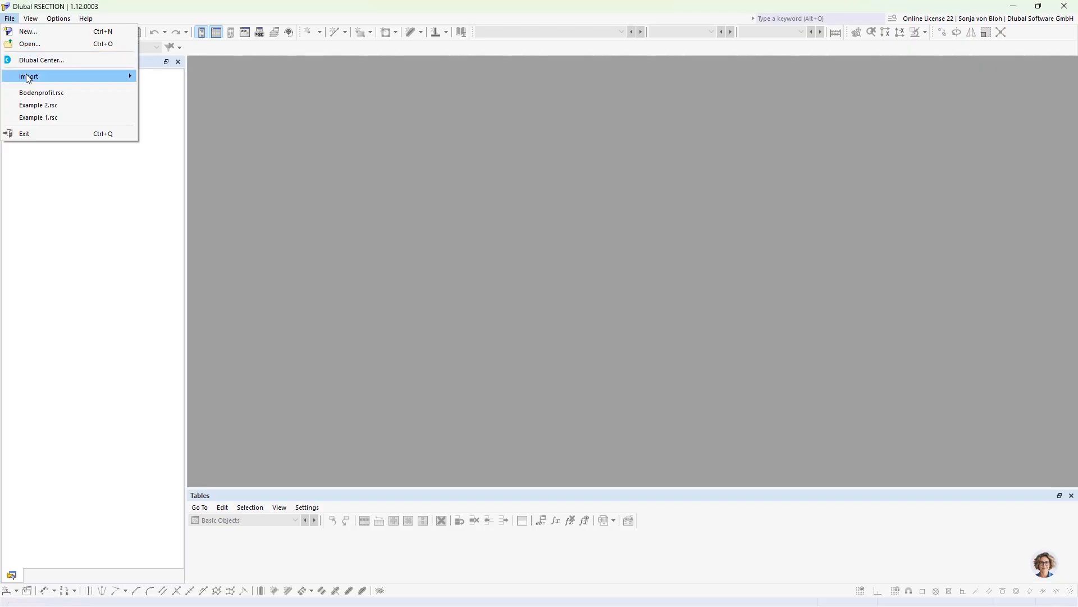
Step: Open the DXF file Bodenprofil.dxf from the Aluminium Webinar folder for import
{"action": "mouse_move", "coordinate": [53, 75]}
{"action": "left_click", "coordinate": [148, 77]}
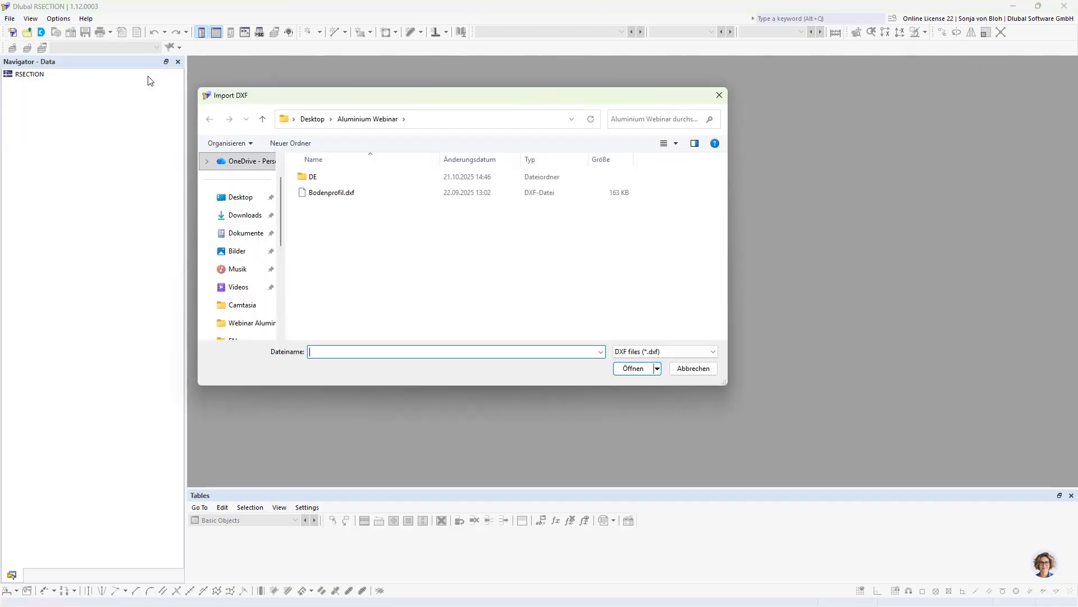
{"action": "left_click", "coordinate": [313, 193]}
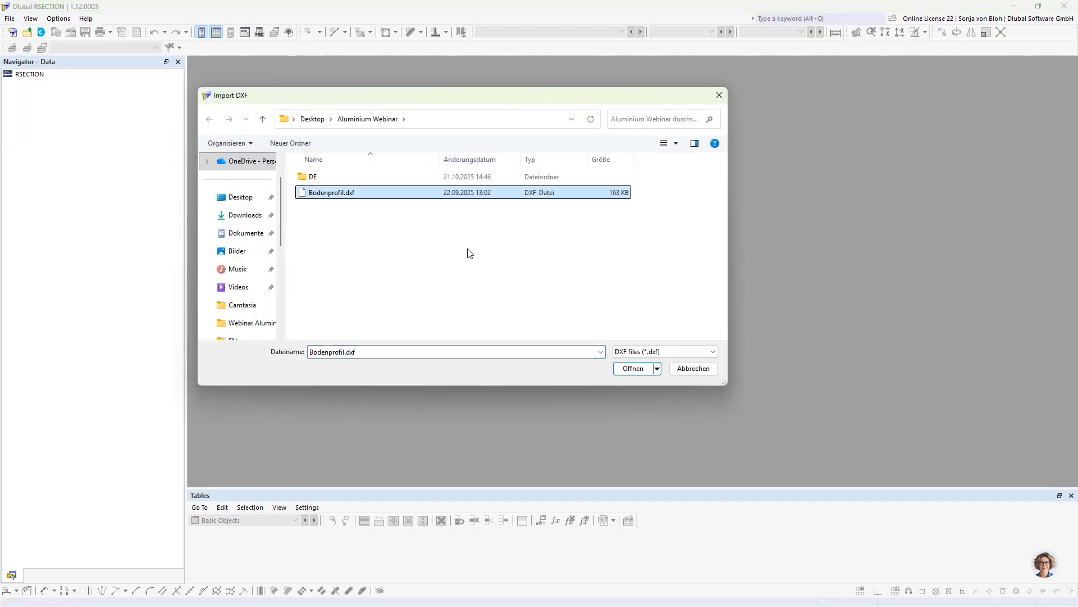
{"action": "left_click", "coordinate": [634, 368]}
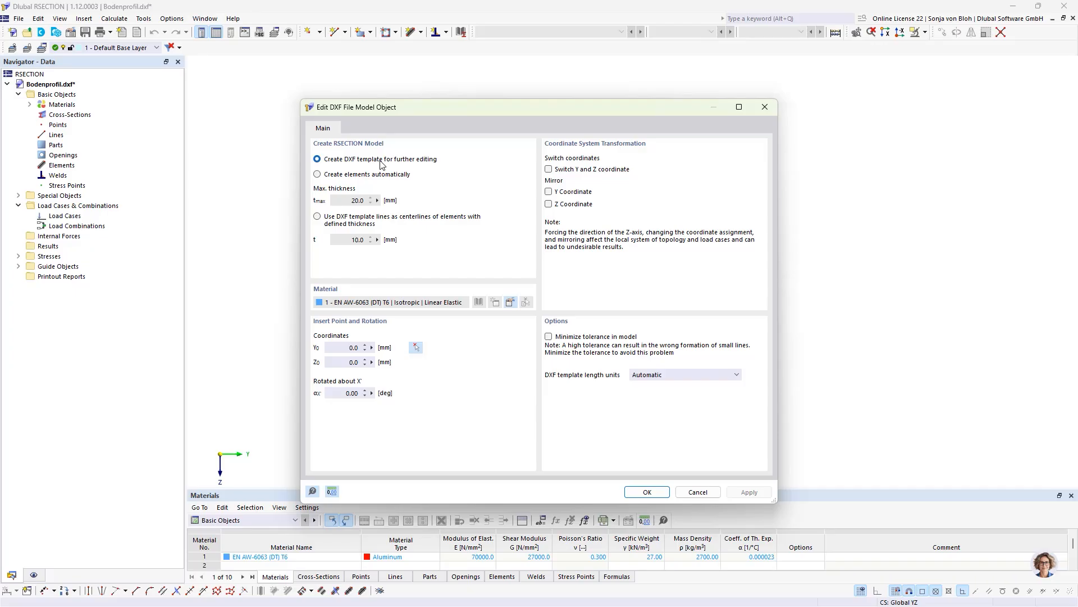
Step: Try the automatic element and centerline element creation options, returning to Create DXF template for further editing
{"action": "left_click", "coordinate": [328, 174]}
{"action": "left_click", "coordinate": [317, 218]}
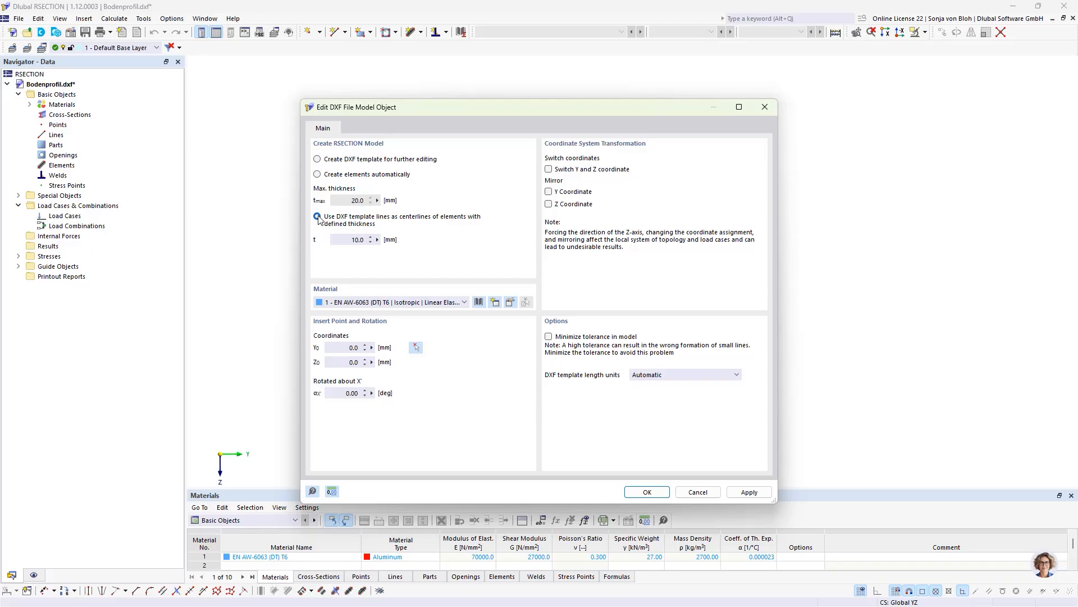
{"action": "left_click", "coordinate": [324, 161]}
Step: Choose EN AW-6063 (DT) T6 from the material library for the import and complete the DXF import
{"action": "left_click", "coordinate": [508, 303]}
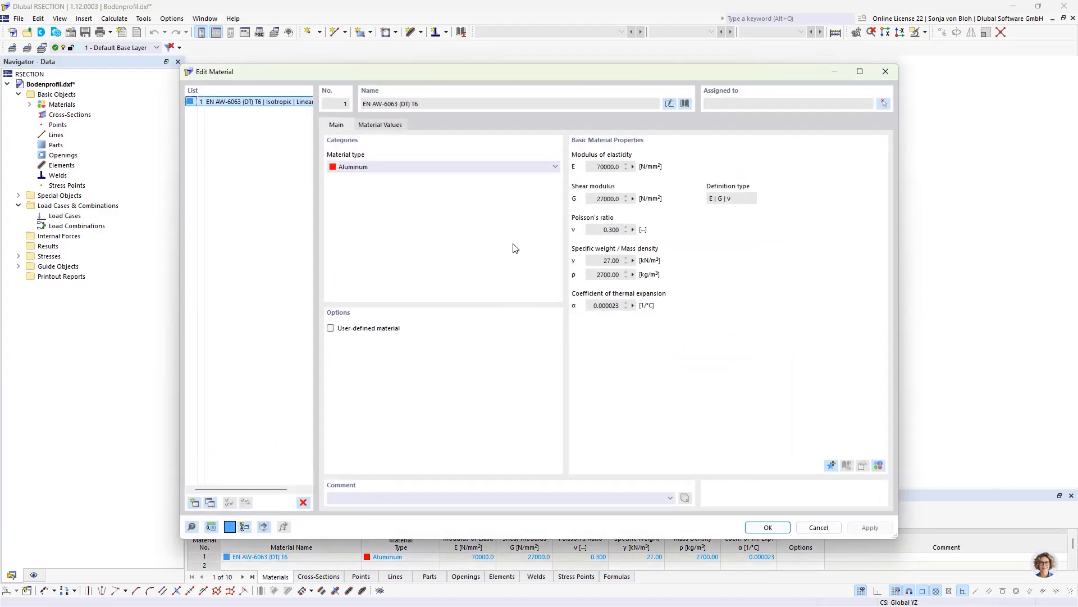
{"action": "left_click", "coordinate": [685, 104]}
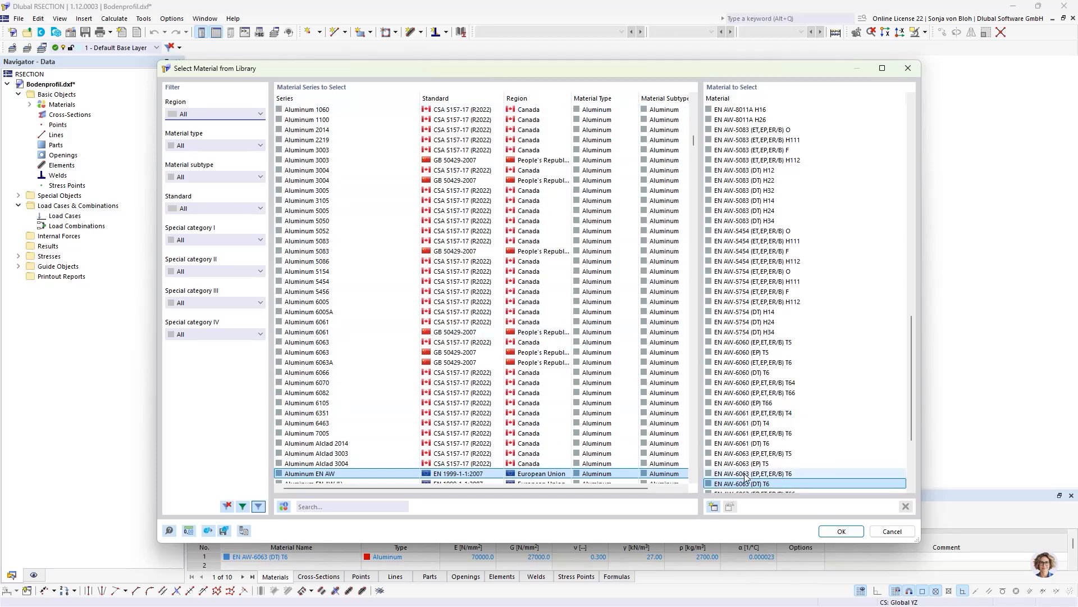
{"action": "scroll", "coordinate": [767, 487], "scroll_direction": "down", "scroll_amount": 2}
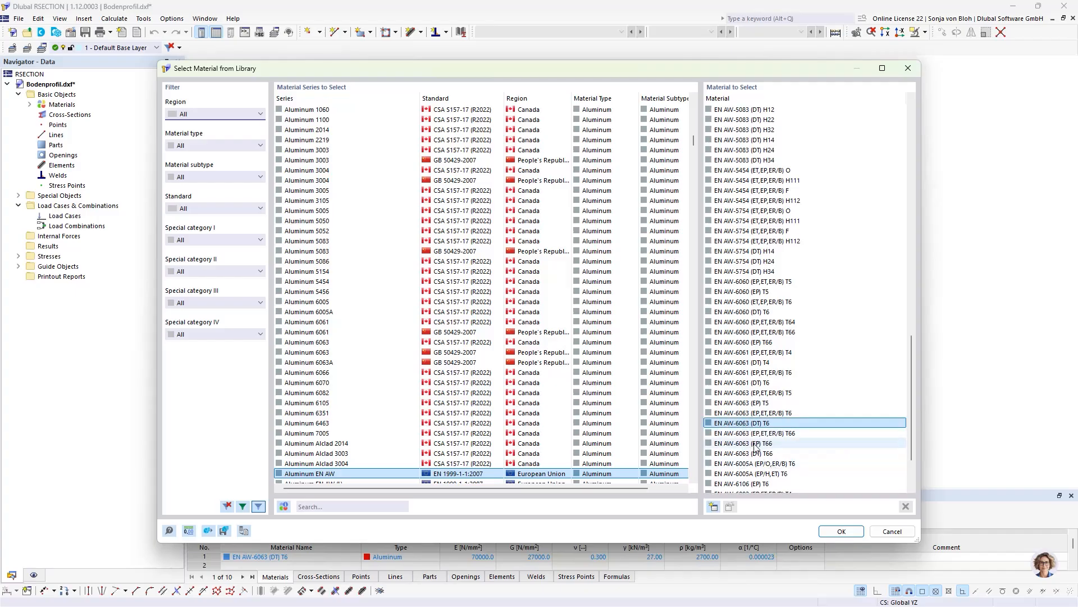
{"action": "left_click", "coordinate": [840, 531]}
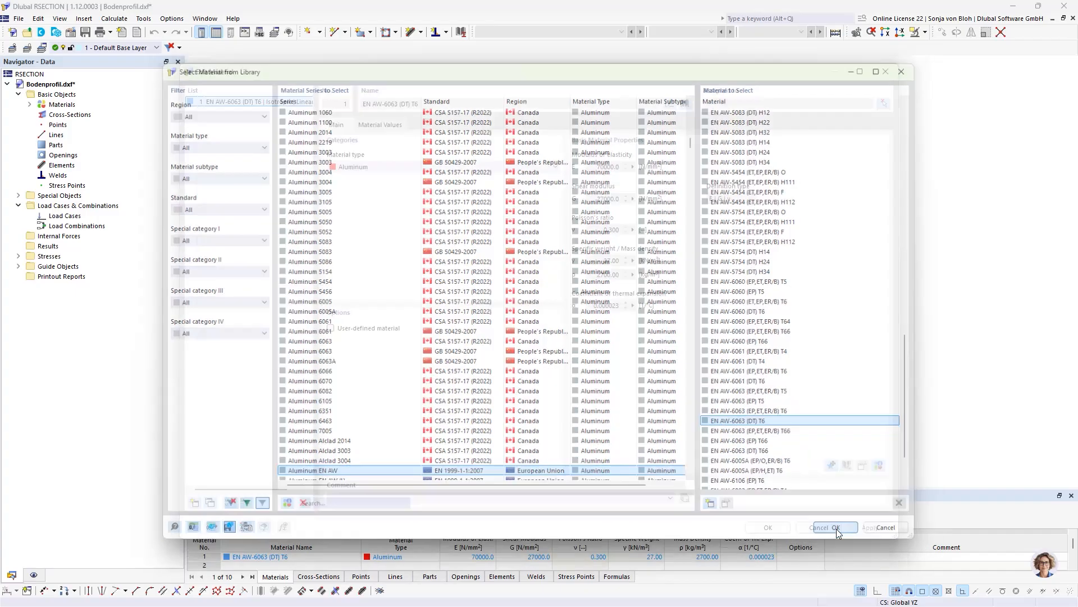
{"action": "left_click", "coordinate": [767, 527]}
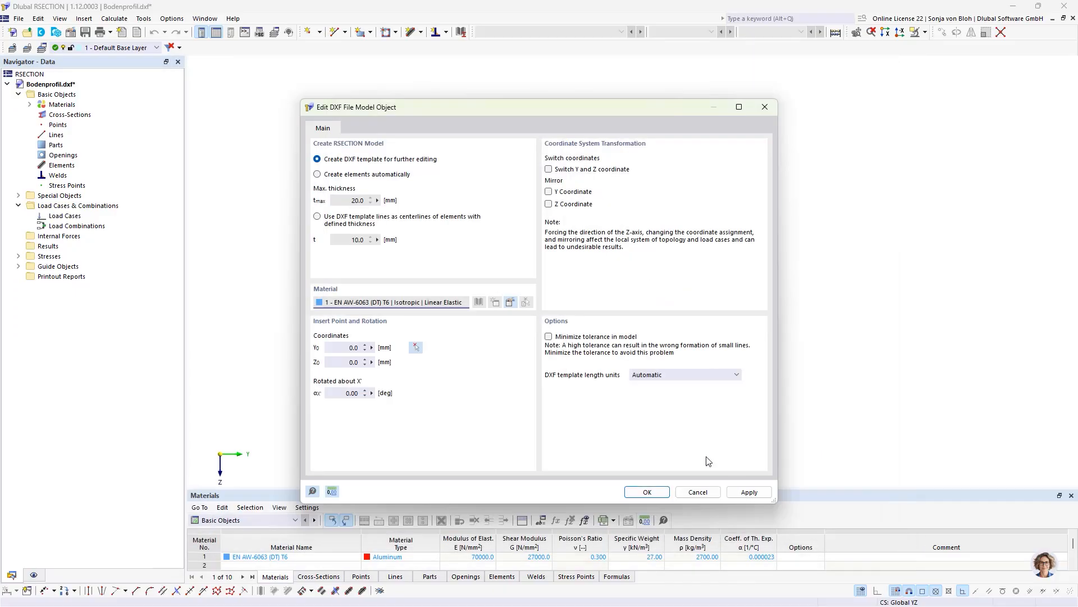
{"action": "left_click", "coordinate": [647, 492]}
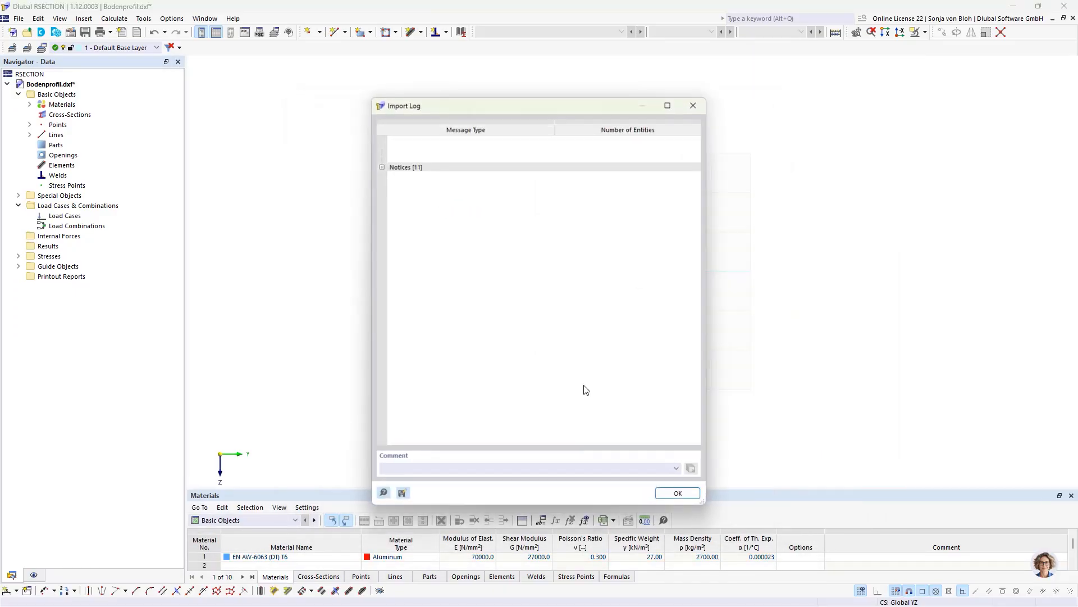
{"action": "left_click", "coordinate": [679, 495]}
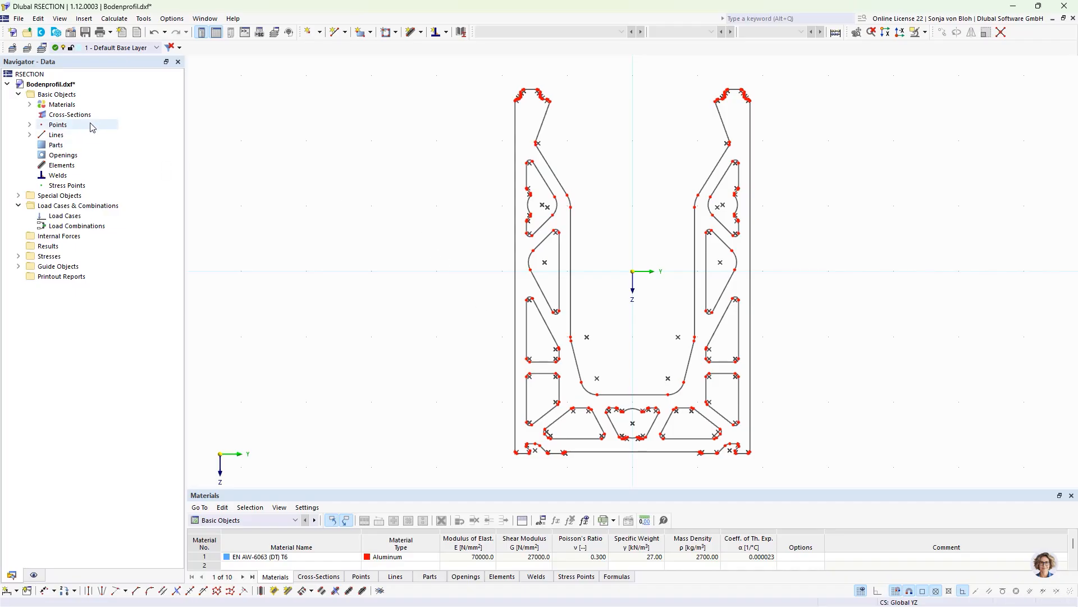
Step: Use Finite Element Analysis as the analysis method in the model's base data
{"action": "right_click", "coordinate": [63, 95]}
{"action": "left_click", "coordinate": [98, 102]}
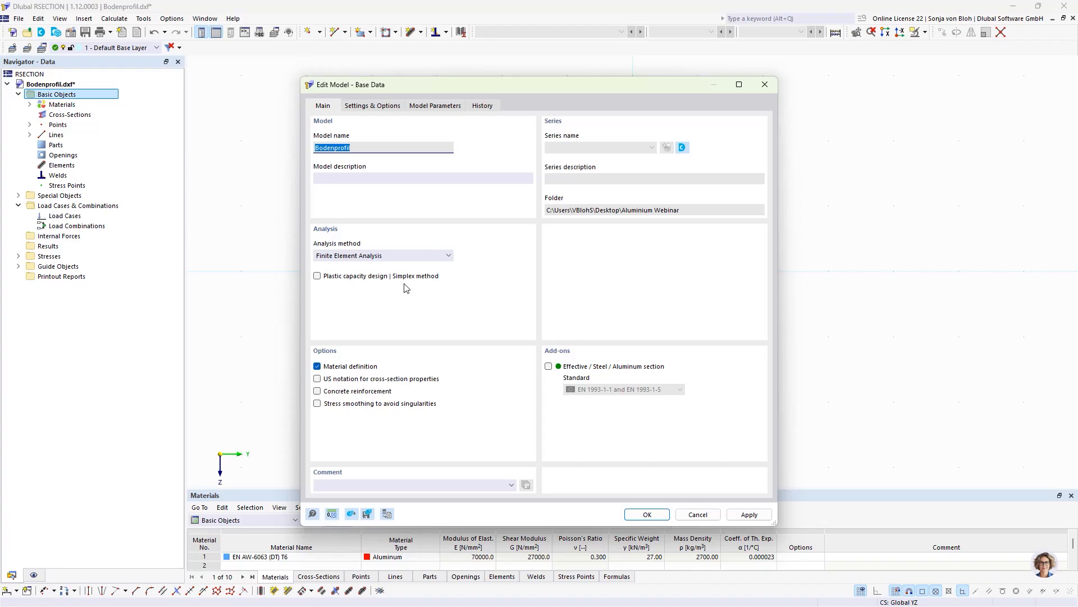
{"action": "left_click", "coordinate": [448, 256]}
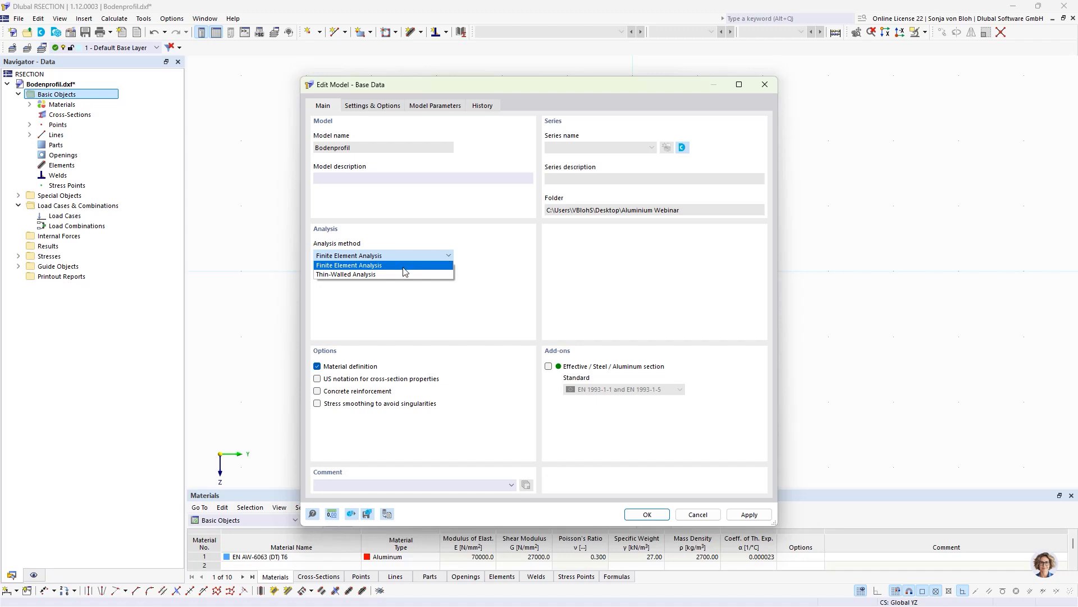
{"action": "left_click", "coordinate": [370, 266]}
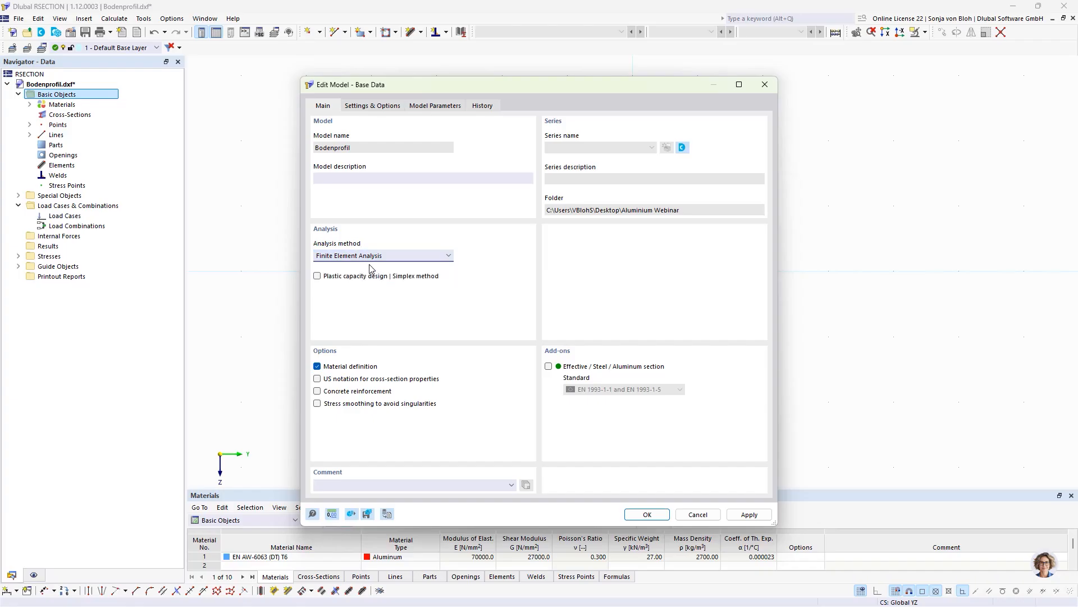
{"action": "left_click", "coordinate": [647, 514]}
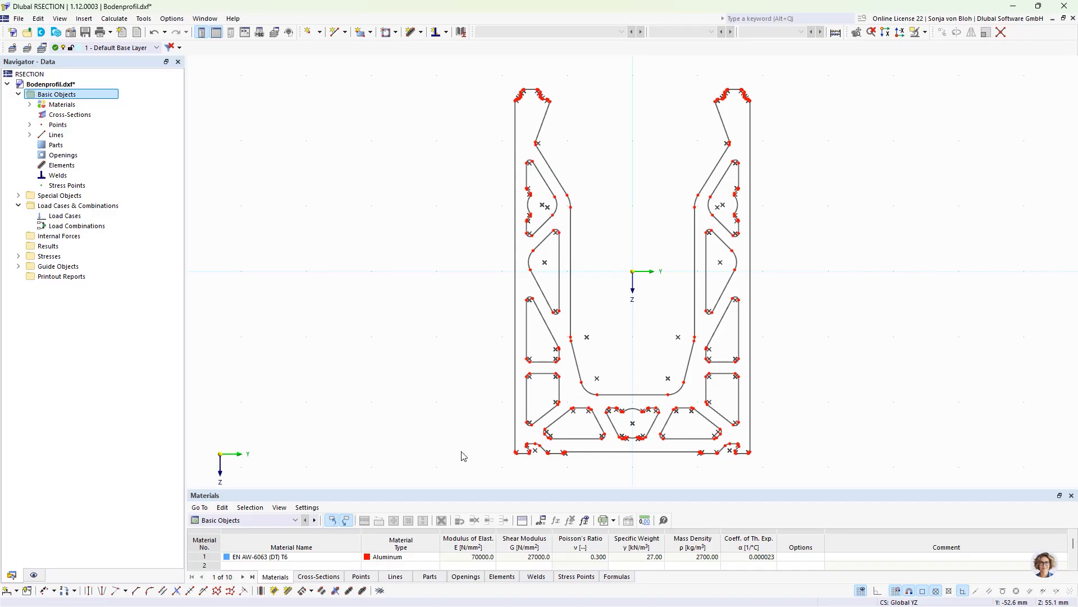
Step: Create a part with material EN AW-6063 (DT) T6 from the outer boundary lines of the profile
{"action": "left_click", "coordinate": [371, 32]}
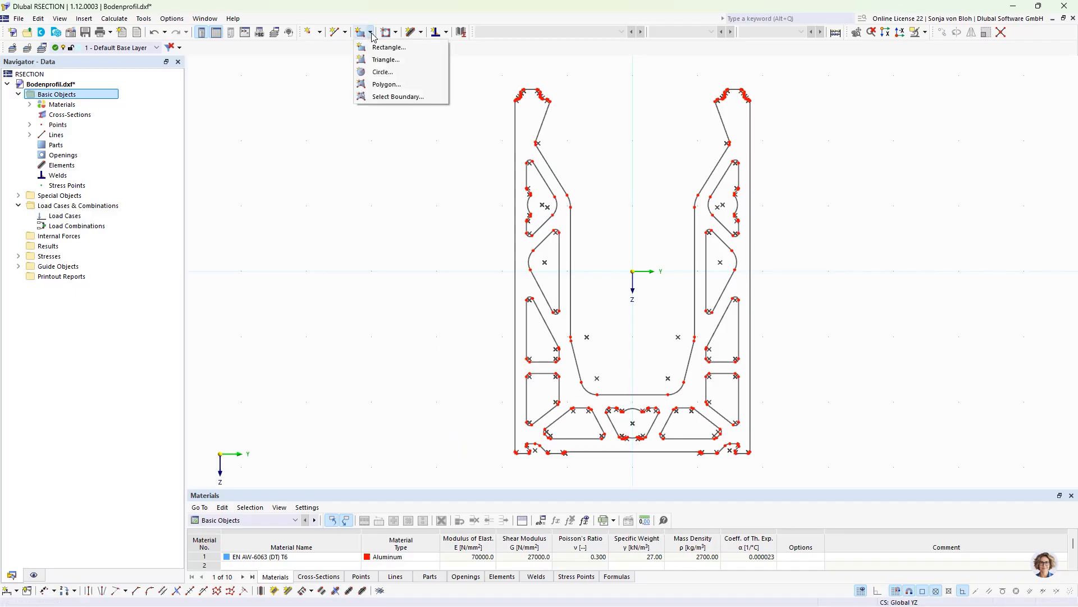
{"action": "left_click", "coordinate": [370, 95]}
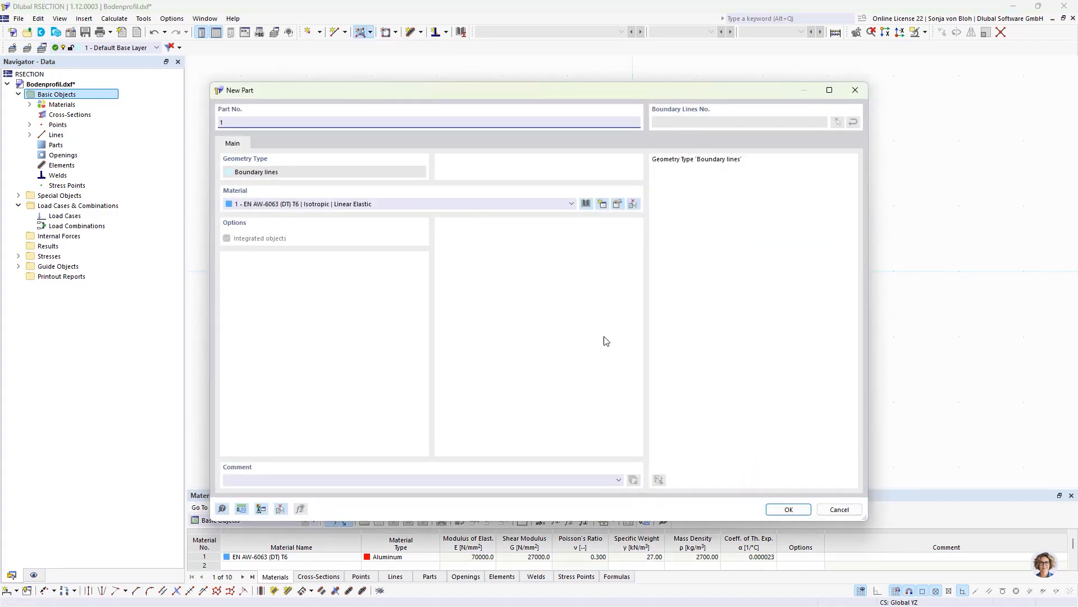
{"action": "left_click", "coordinate": [788, 509]}
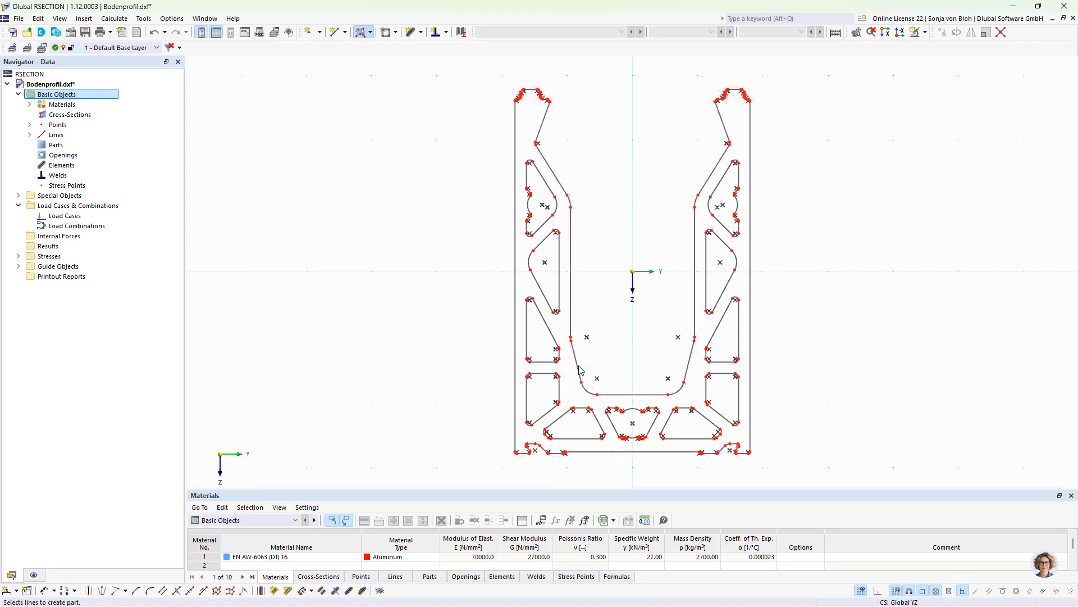
{"action": "left_click", "coordinate": [514, 339]}
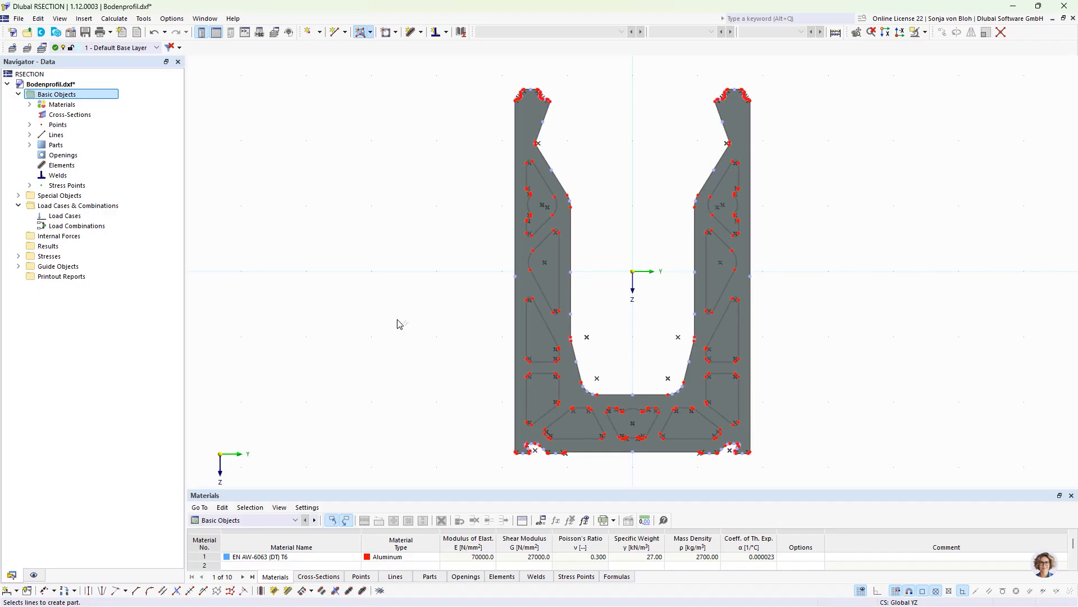
Step: Create openings from the boundary lines of all eleven inner cavities in both legs and the base of the profile
{"action": "left_click", "coordinate": [395, 33]}
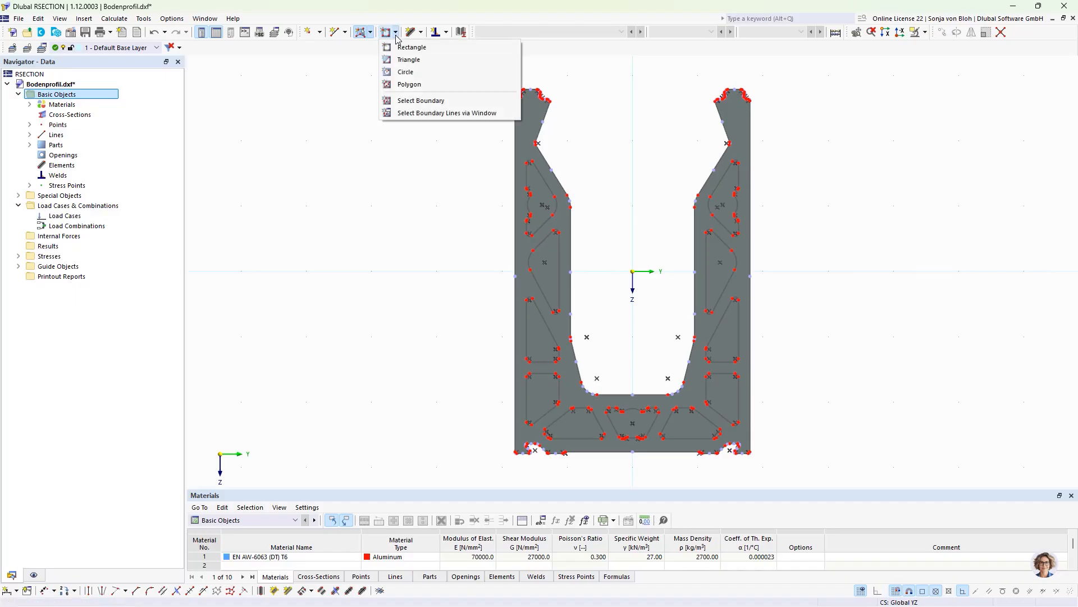
{"action": "left_click", "coordinate": [422, 102]}
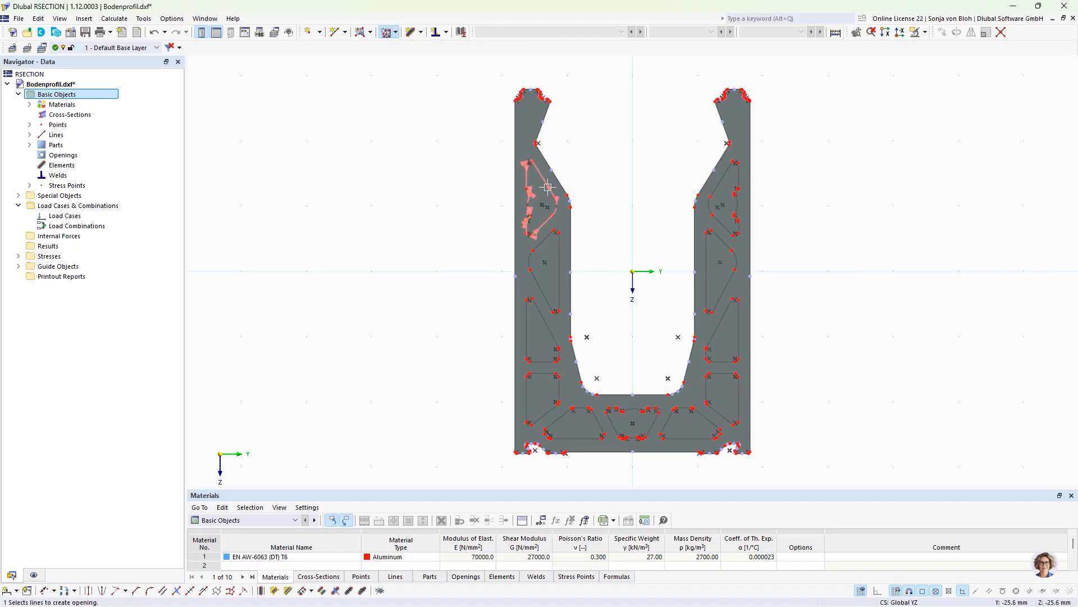
{"action": "left_click", "coordinate": [548, 199]}
{"action": "left_click", "coordinate": [545, 284]}
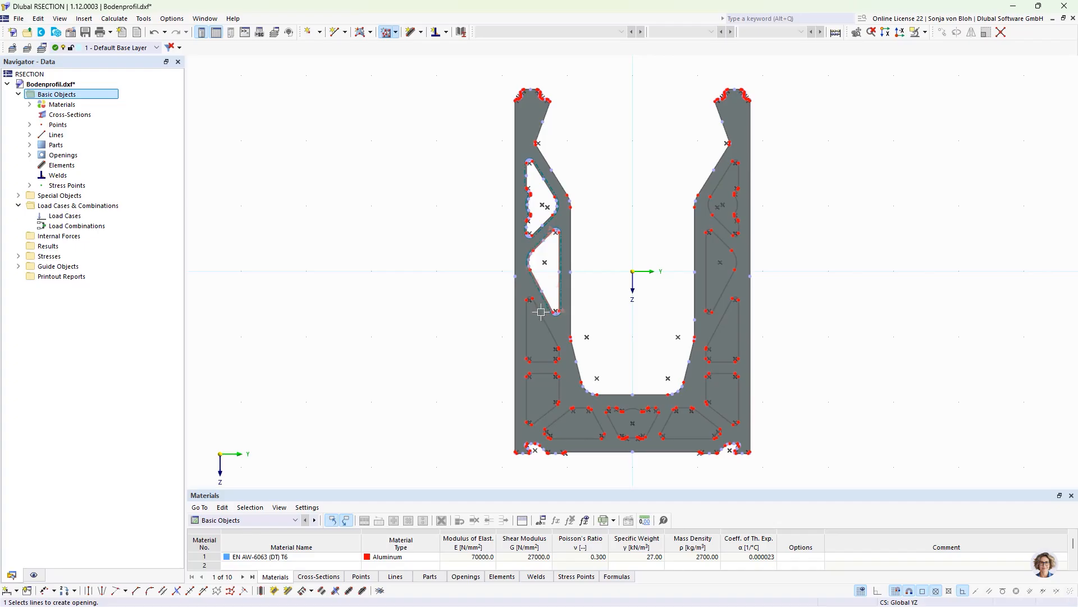
{"action": "left_click", "coordinate": [541, 317]}
{"action": "left_click", "coordinate": [544, 374]}
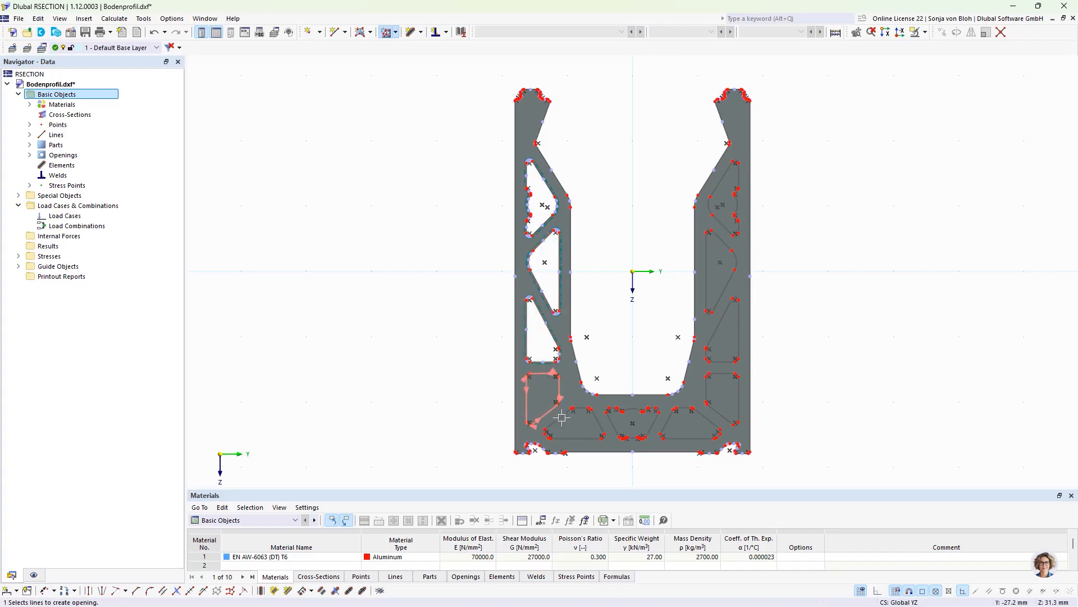
{"action": "left_click", "coordinate": [563, 417]}
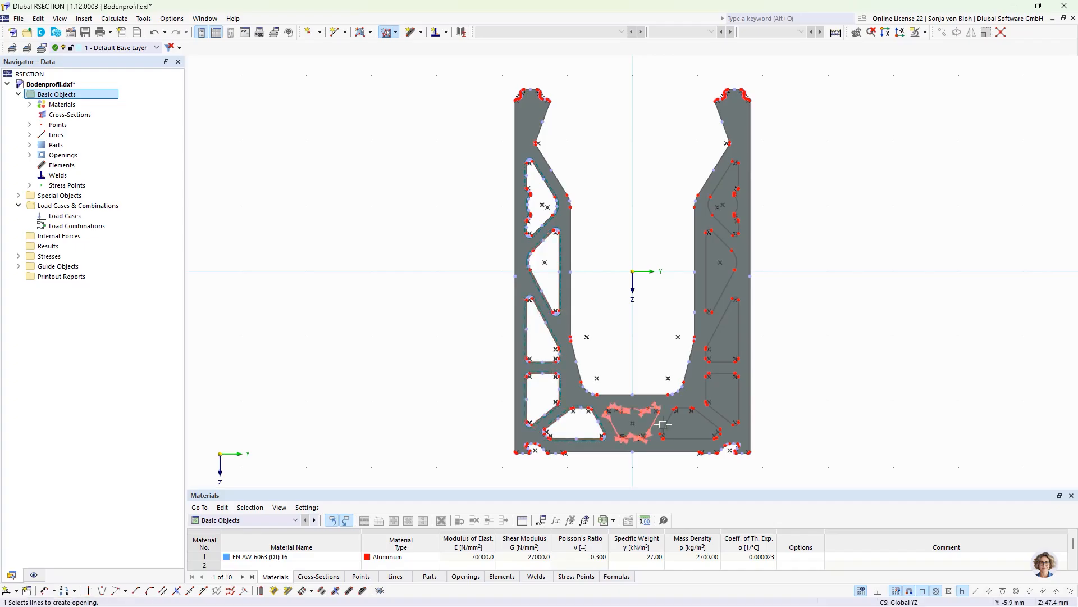
{"action": "left_click", "coordinate": [633, 426]}
{"action": "left_click", "coordinate": [697, 424]}
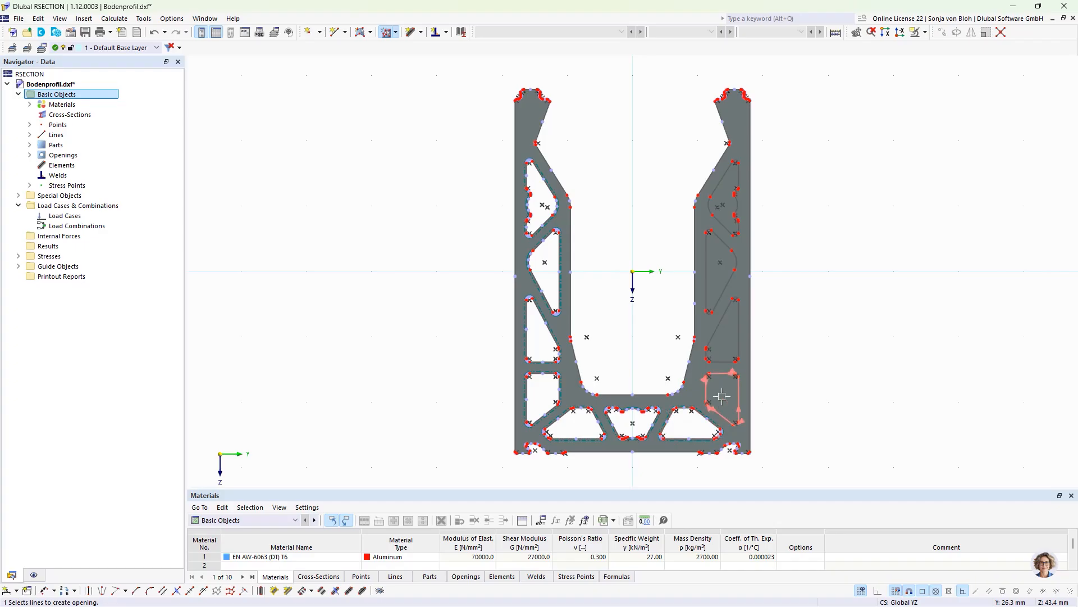
{"action": "left_click", "coordinate": [721, 377]}
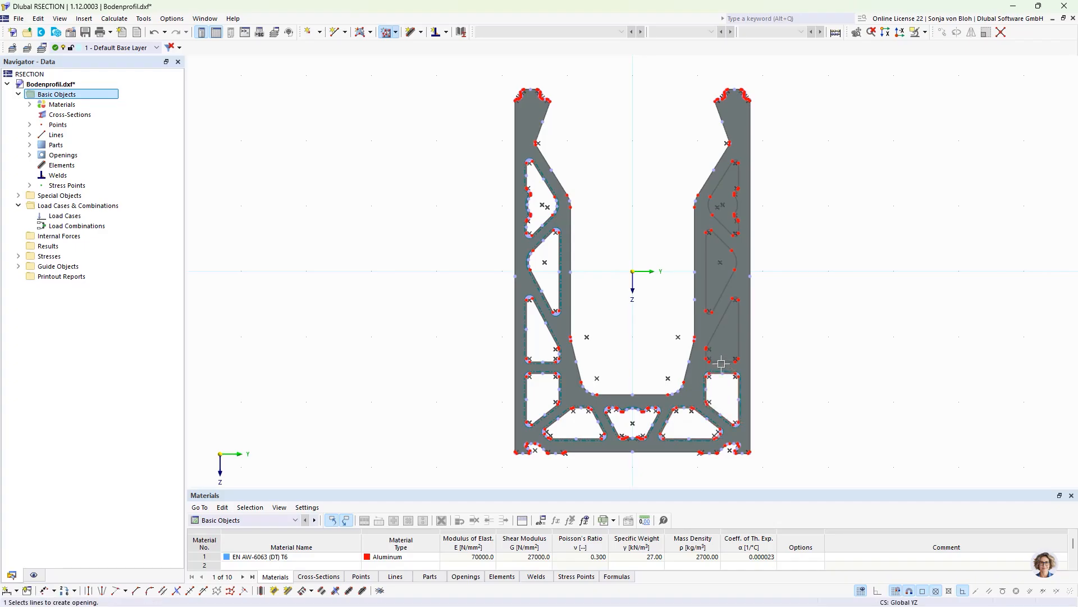
{"action": "left_click", "coordinate": [728, 296]}
{"action": "left_click", "coordinate": [721, 228]}
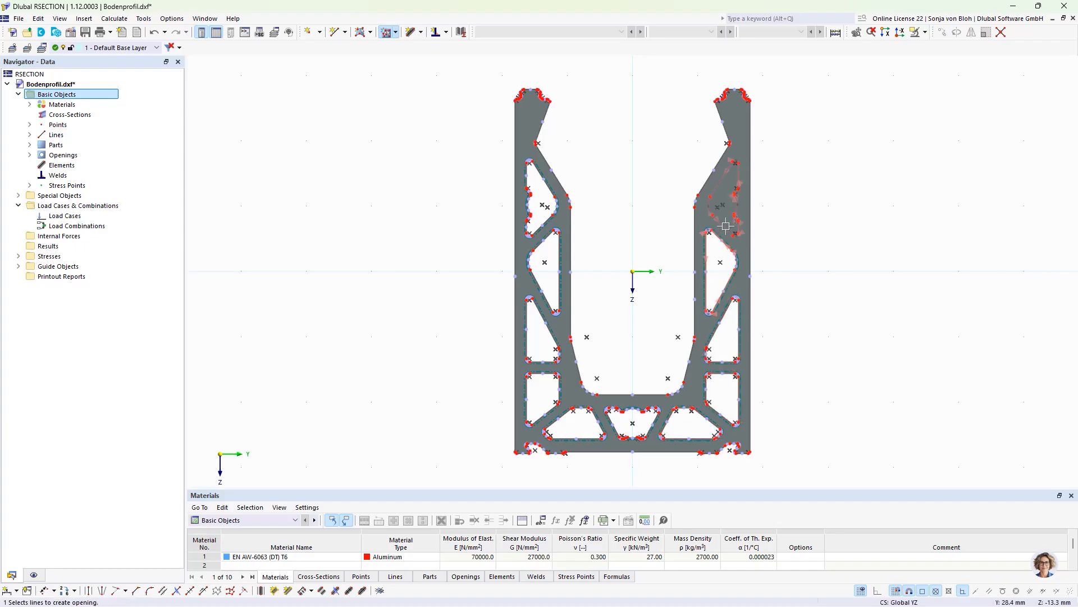
{"action": "left_click", "coordinate": [721, 202]}
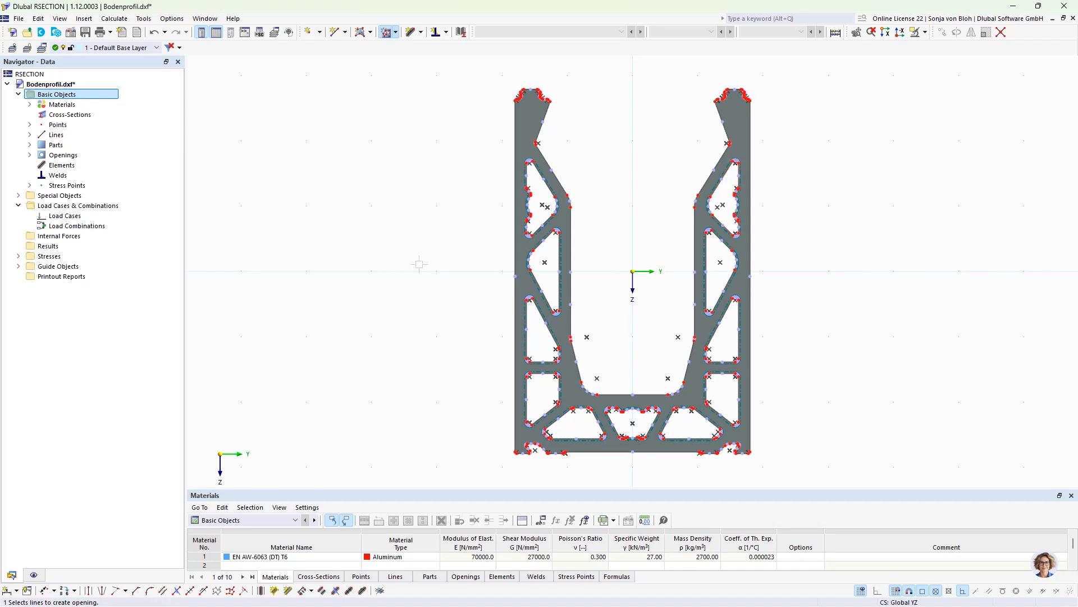
{"action": "key", "text": "Escape"}
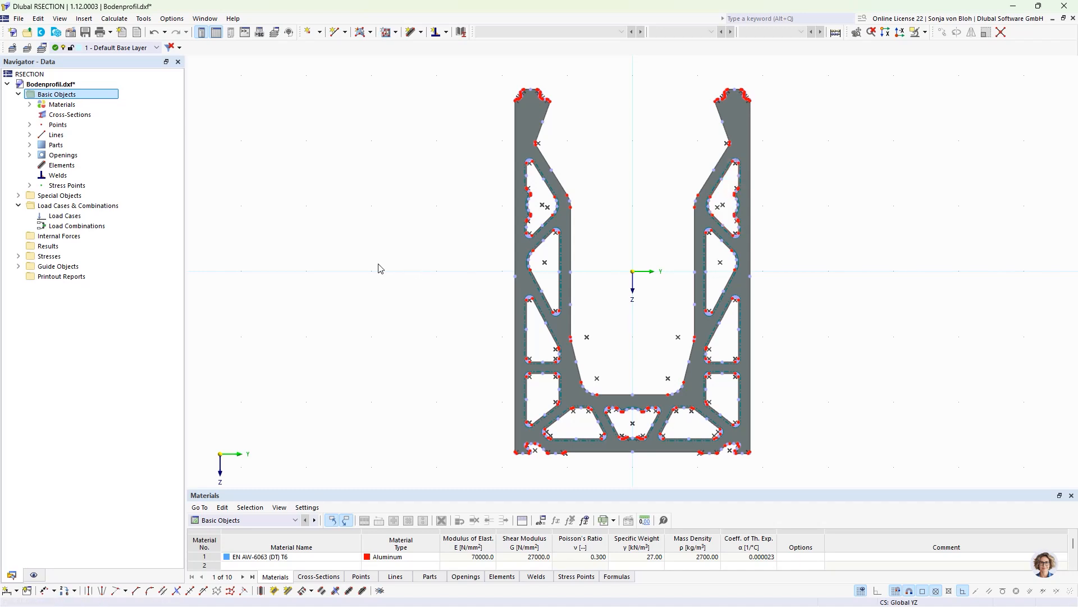
Step: Hide the parts and openings in the model display so only the profile lines and points are shown
{"action": "left_click", "coordinate": [34, 575]}
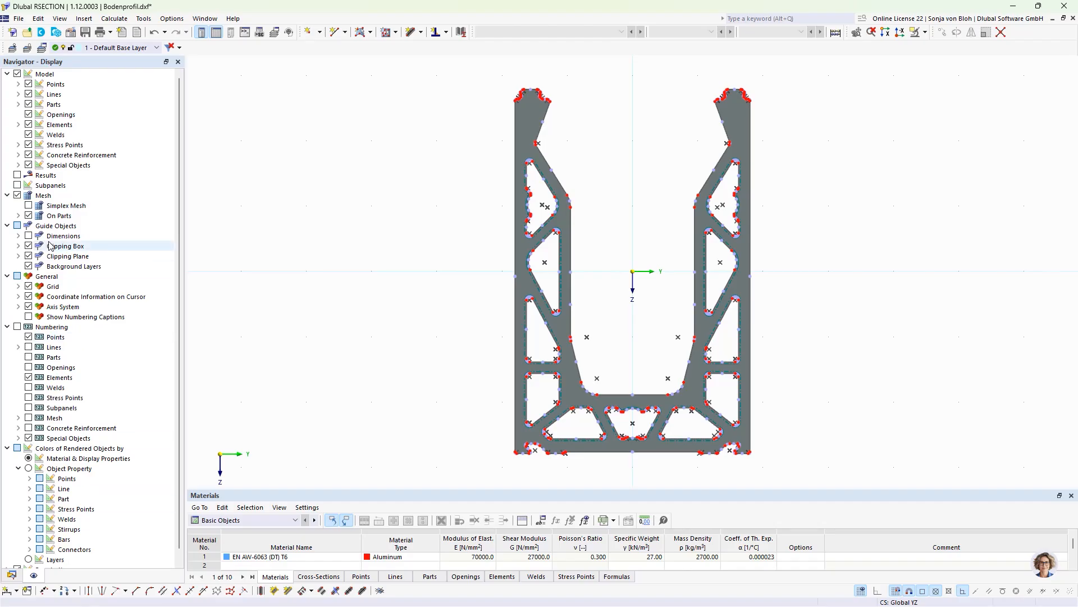
{"action": "left_click", "coordinate": [28, 105]}
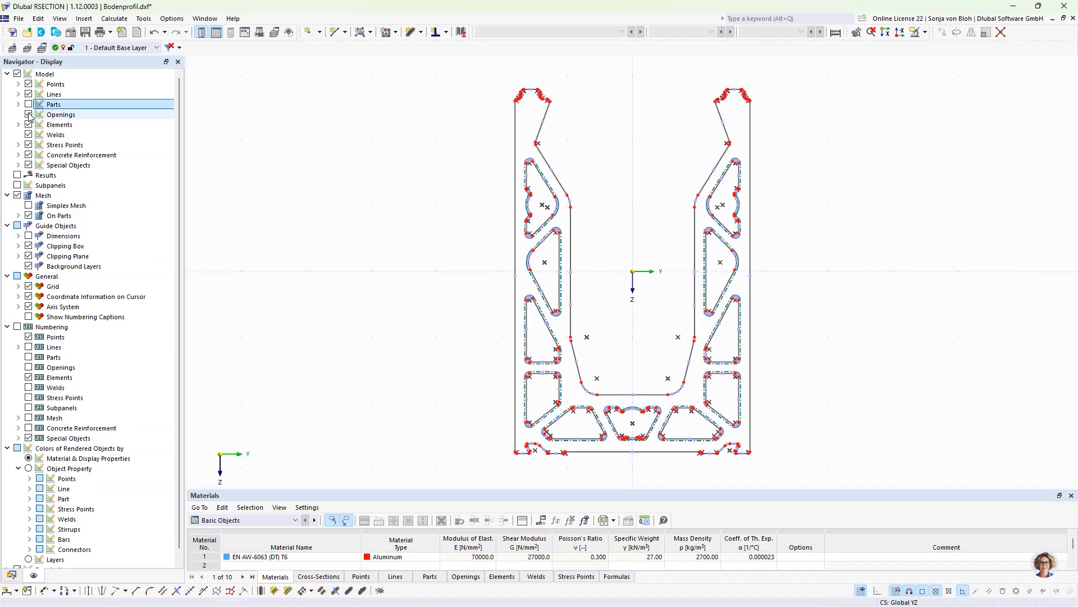
{"action": "left_click", "coordinate": [29, 115]}
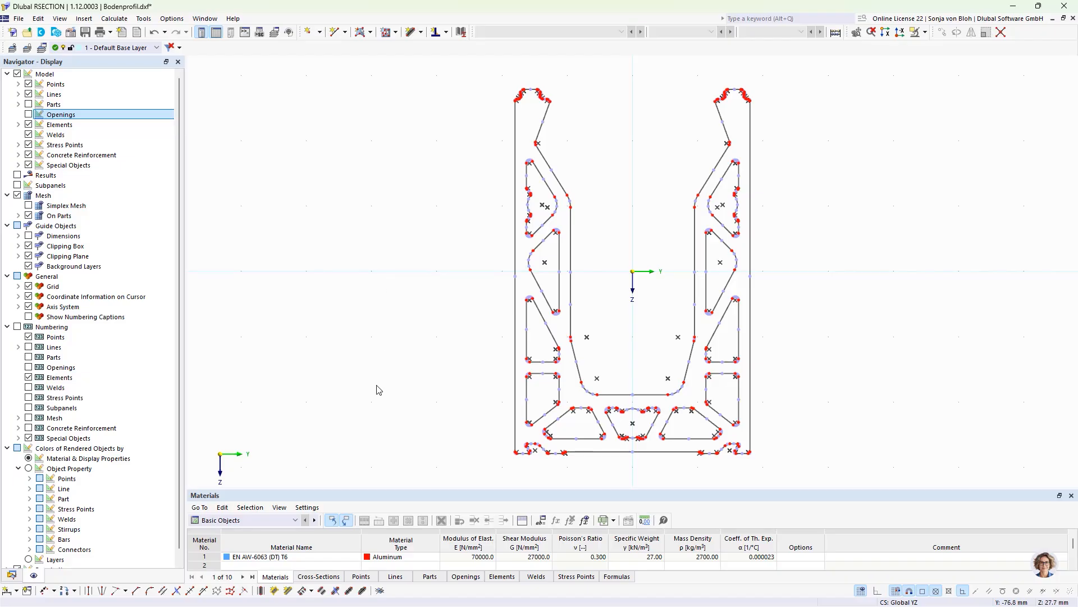
Step: Create a center element between the profile's left outer edge and the parallel upper vertical line of the top-left cavity
{"action": "left_click", "coordinate": [260, 590]}
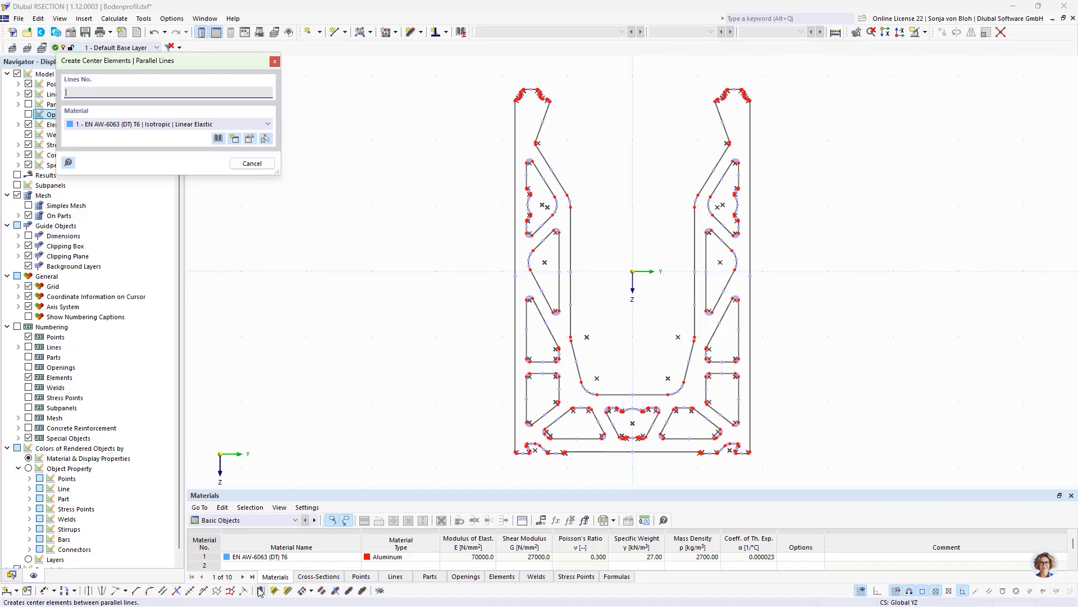
{"action": "left_click", "coordinate": [515, 174]}
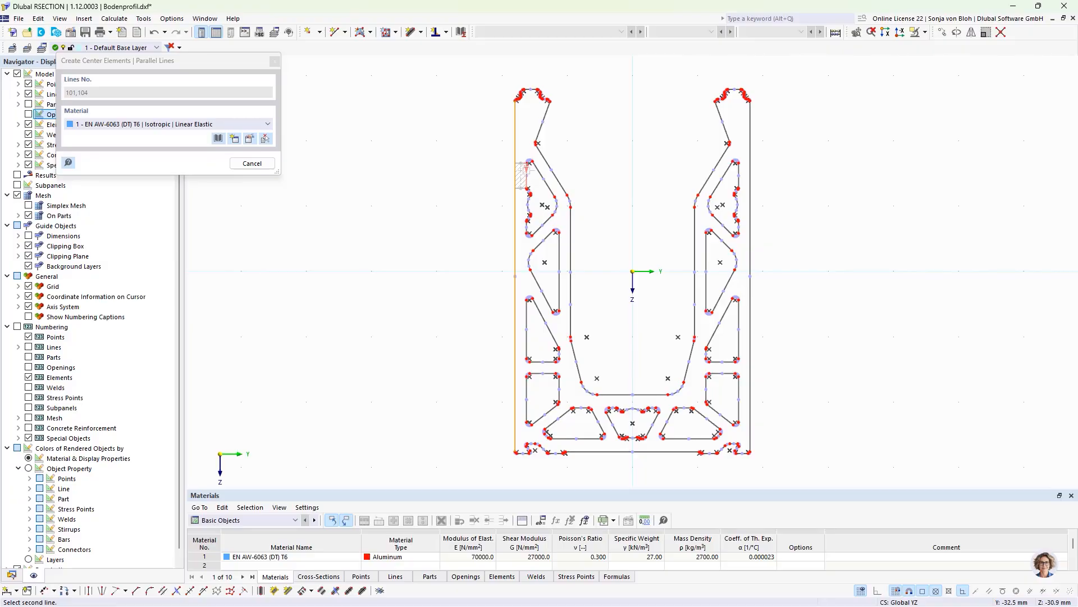
{"action": "left_click", "coordinate": [526, 169]}
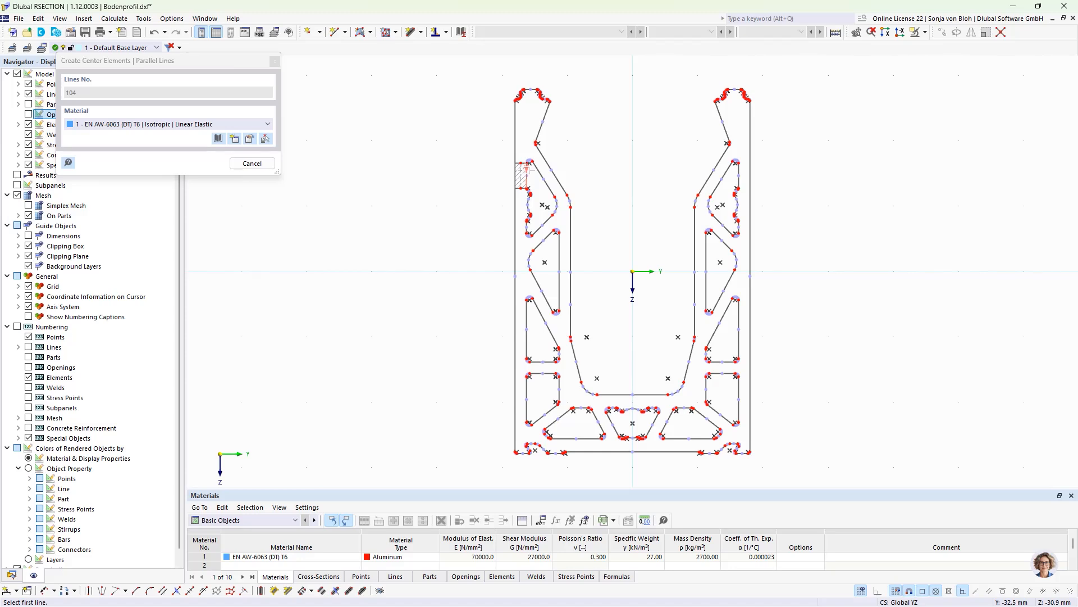
Step: Create center elements for the left leg's upper inner slanted wall, the web between its two upper cavities, and its vertical inner wall
{"action": "left_click", "coordinate": [542, 168]}
{"action": "left_click", "coordinate": [548, 163]}
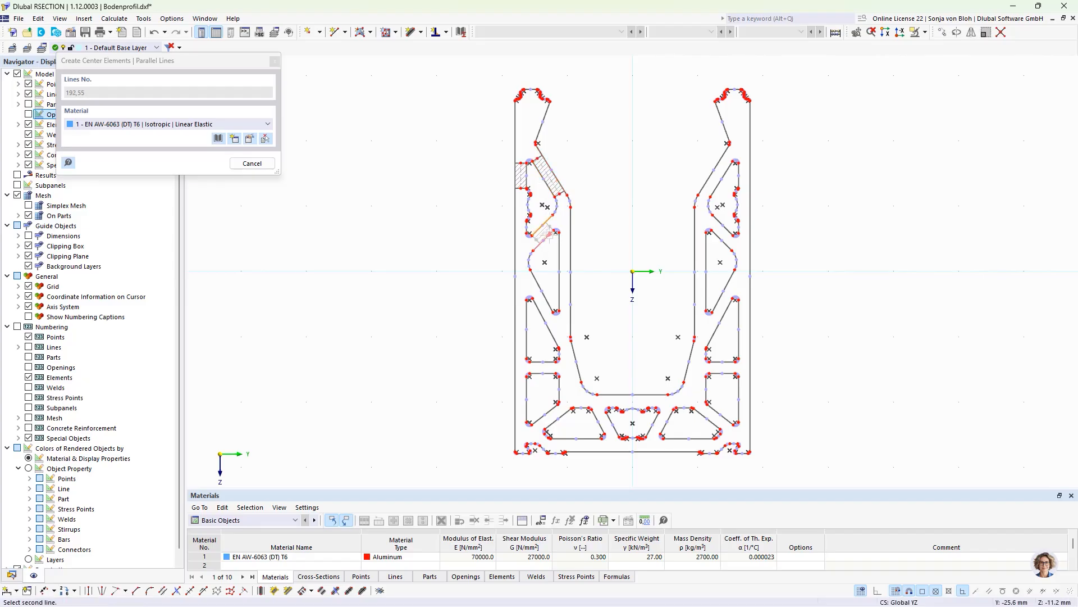
{"action": "left_click", "coordinate": [546, 232]}
{"action": "left_click", "coordinate": [561, 261]}
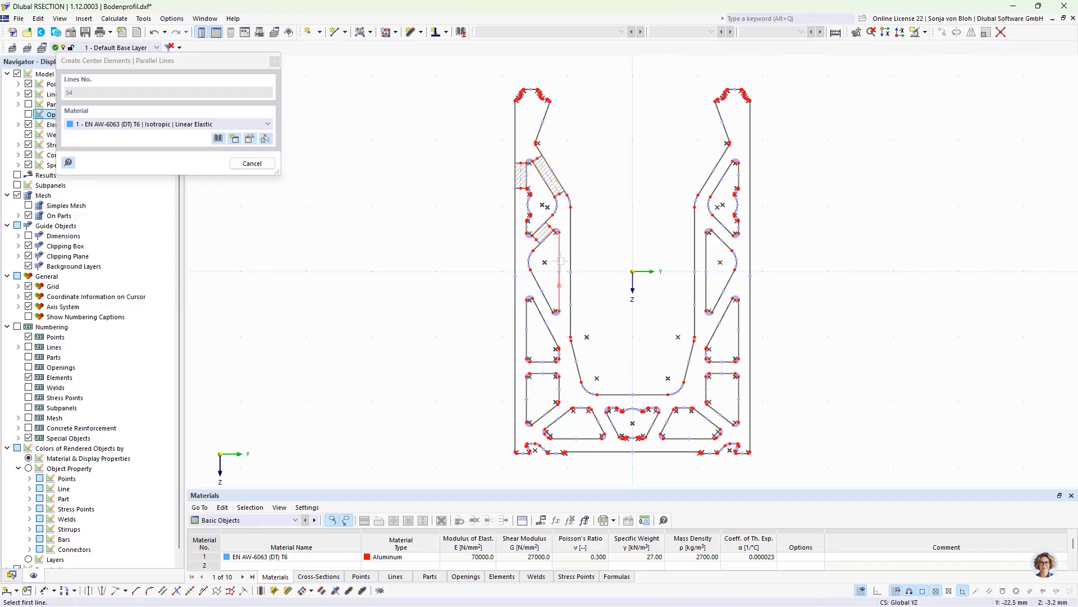
{"action": "left_click", "coordinate": [571, 261]}
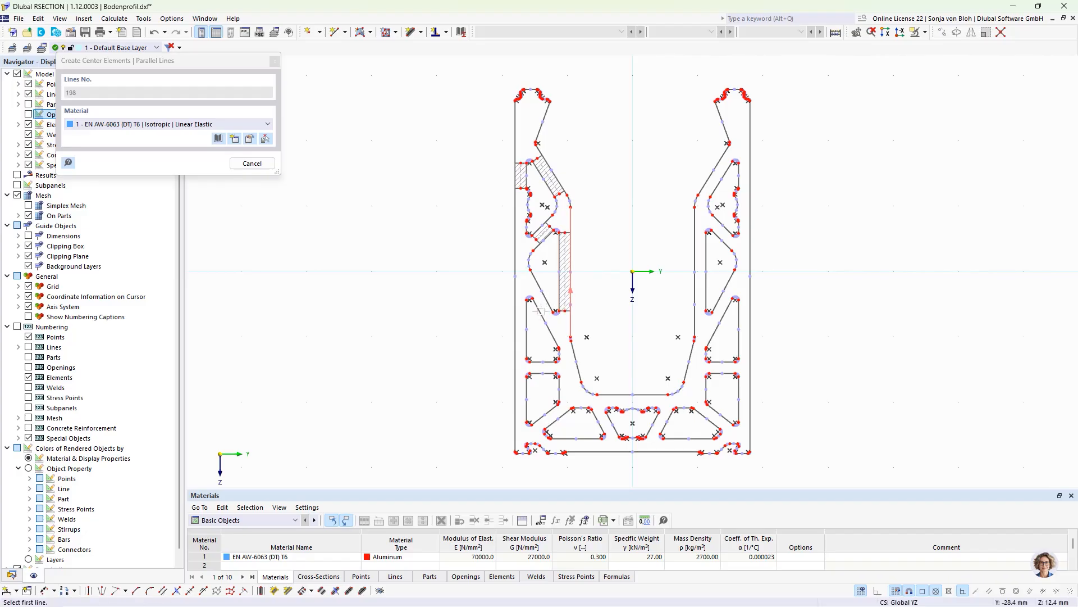
Step: Create center elements for the slanted web between the left leg's second and third cavities and the horizontal web below the third
{"action": "left_click", "coordinate": [540, 311]}
{"action": "left_click", "coordinate": [546, 300]}
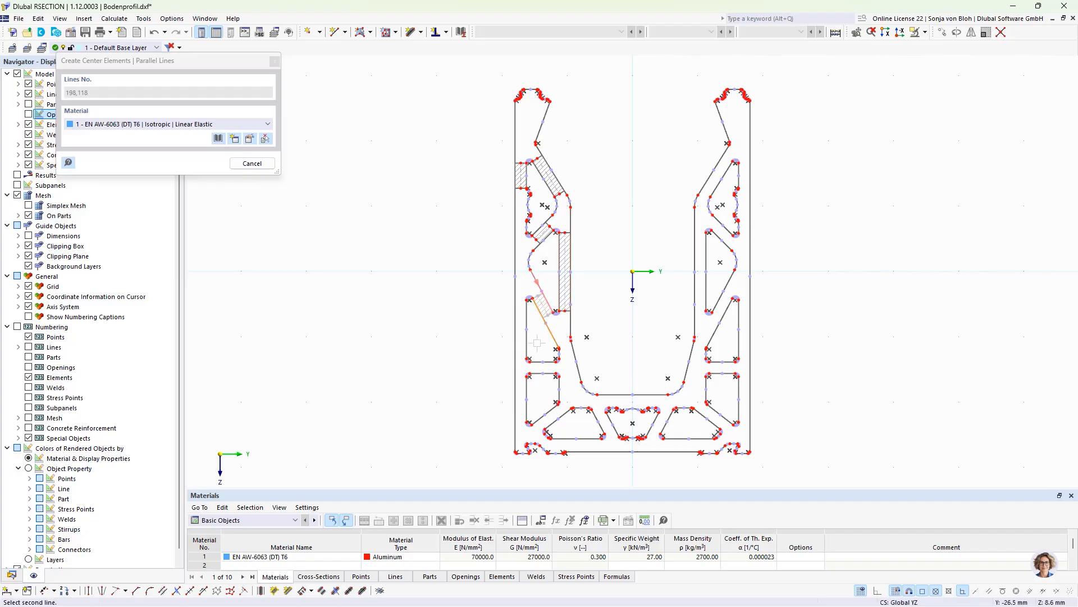
{"action": "left_click", "coordinate": [549, 362]}
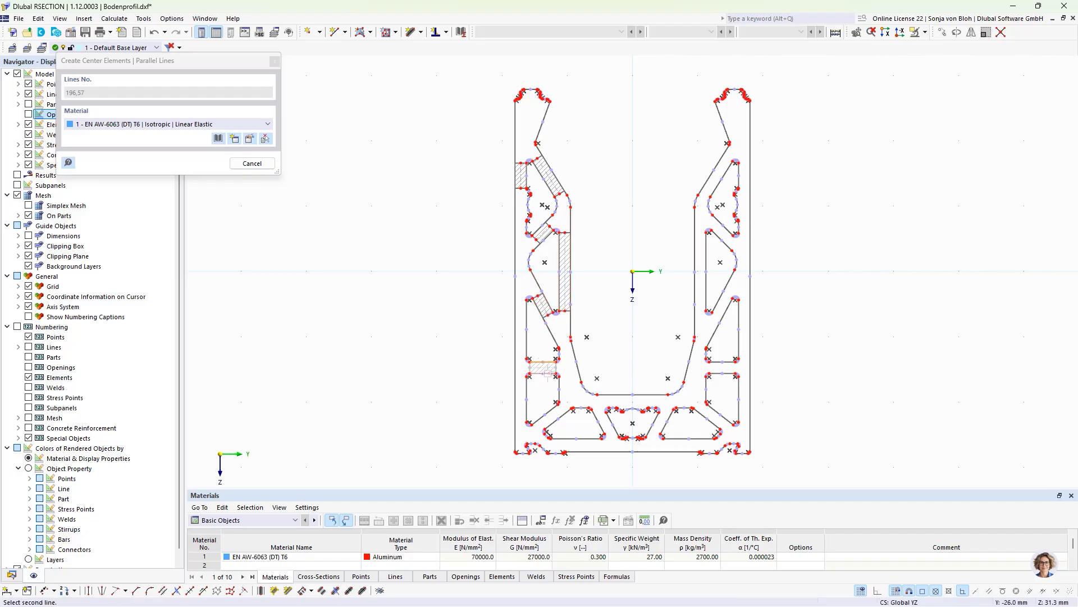
{"action": "left_click", "coordinate": [549, 373]}
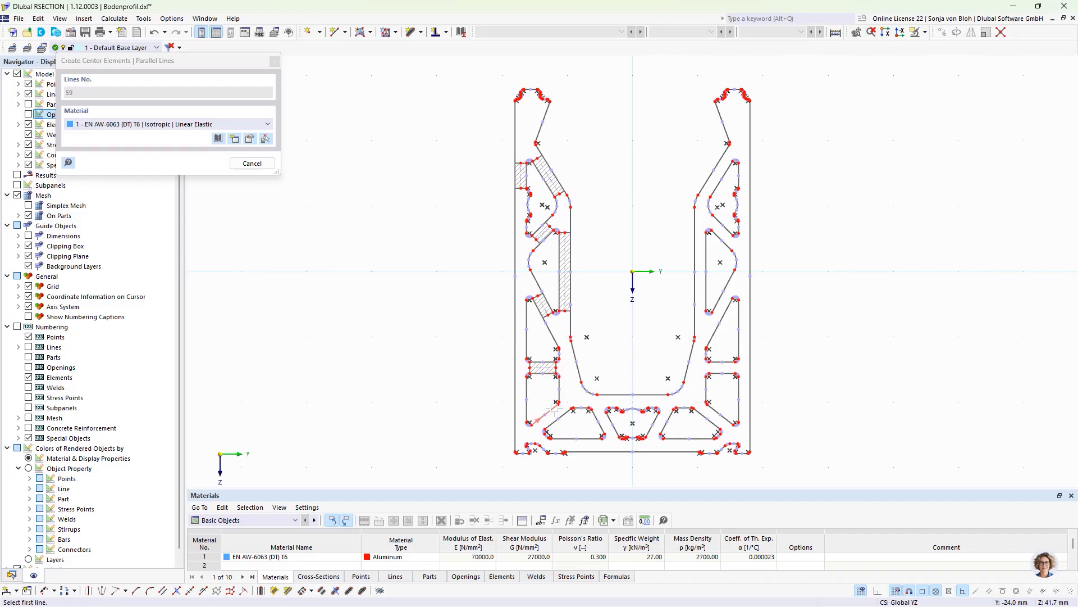
Step: Create center elements for the slanted lower-left corner web, the bottom flange, and the slanted web beside the base's middle cavity
{"action": "left_click", "coordinate": [545, 410]}
{"action": "left_click", "coordinate": [566, 416]}
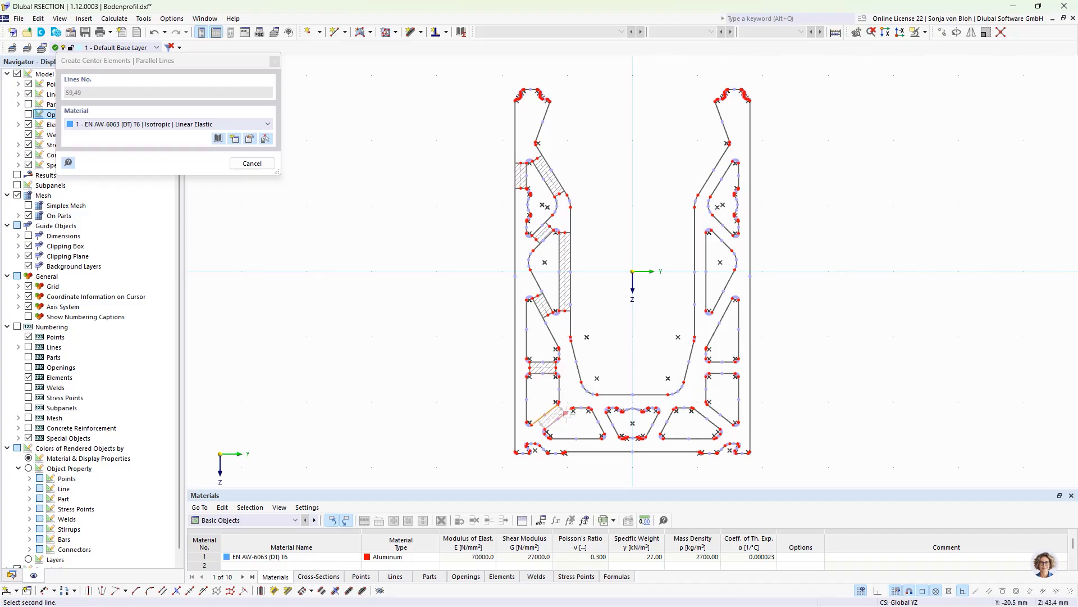
{"action": "left_click", "coordinate": [588, 438]}
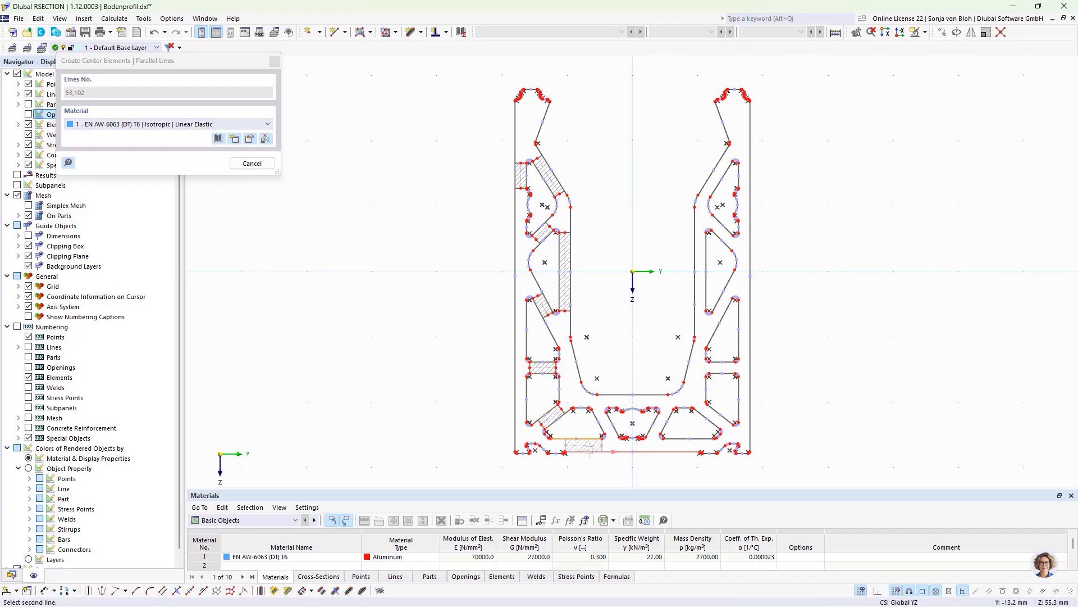
{"action": "left_click", "coordinate": [602, 436]}
{"action": "left_click", "coordinate": [598, 422]}
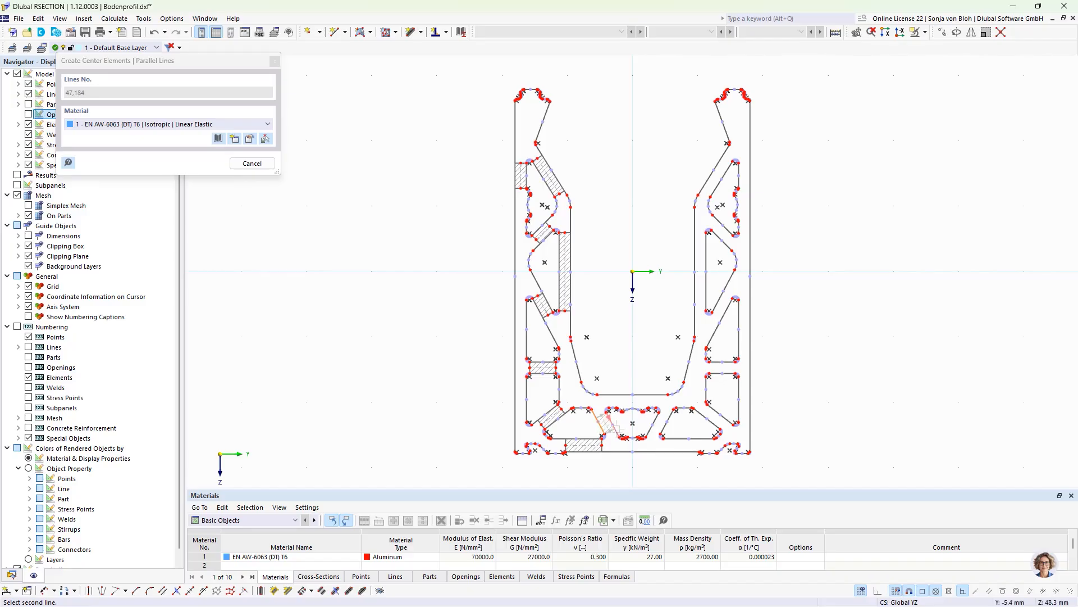
{"action": "left_click", "coordinate": [615, 418]}
Step: Create a center element between the channel floor line and the short top-left line of the base's middle cavity
{"action": "scroll", "coordinate": [615, 415], "scroll_direction": "up", "scroll_amount": 5}
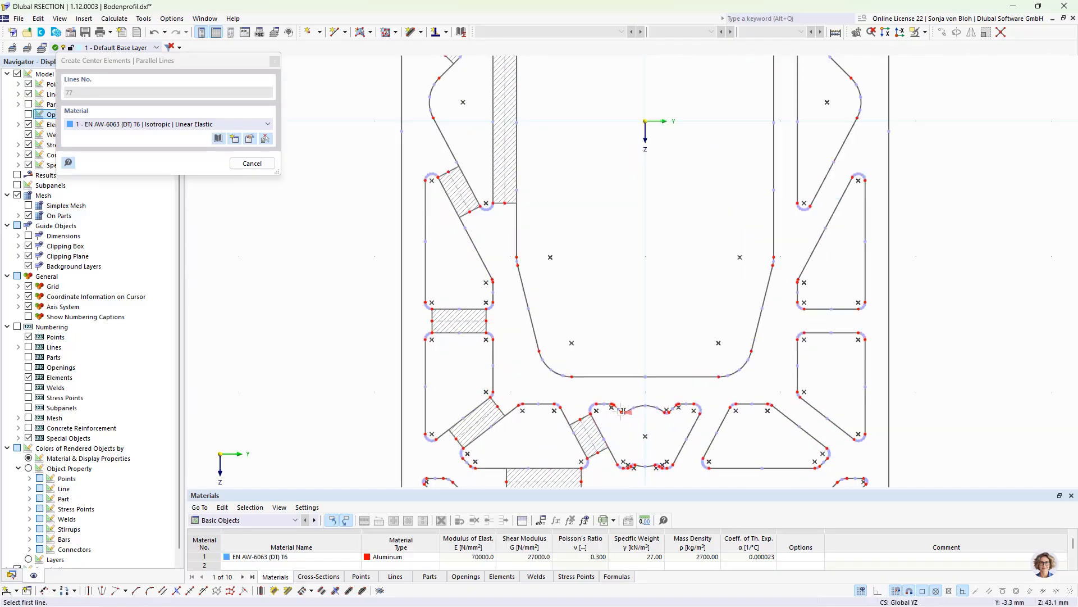
{"action": "left_click", "coordinate": [584, 397]}
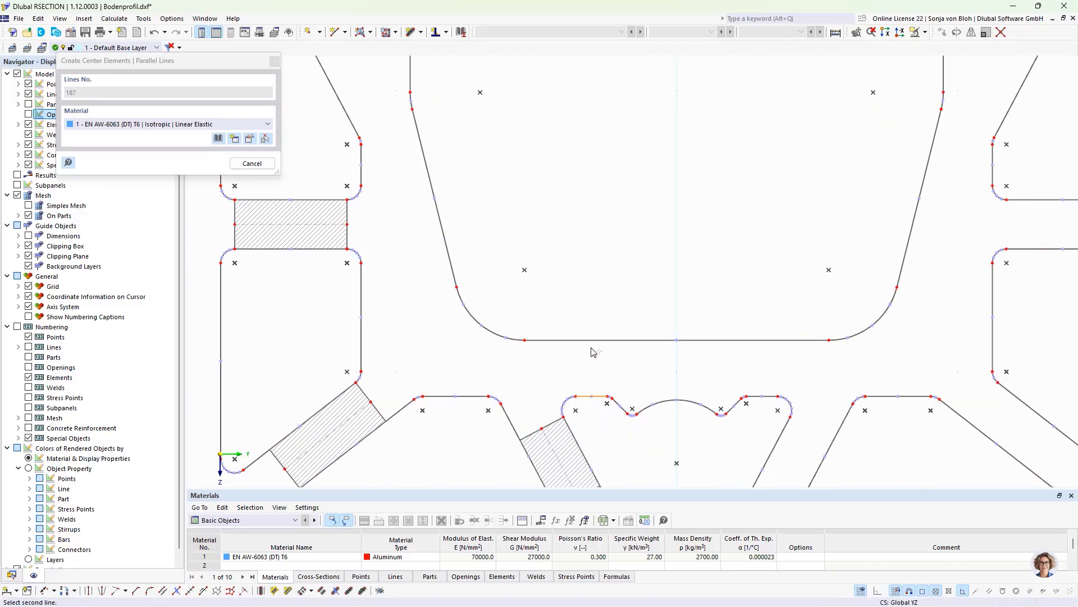
{"action": "left_click", "coordinate": [558, 345]}
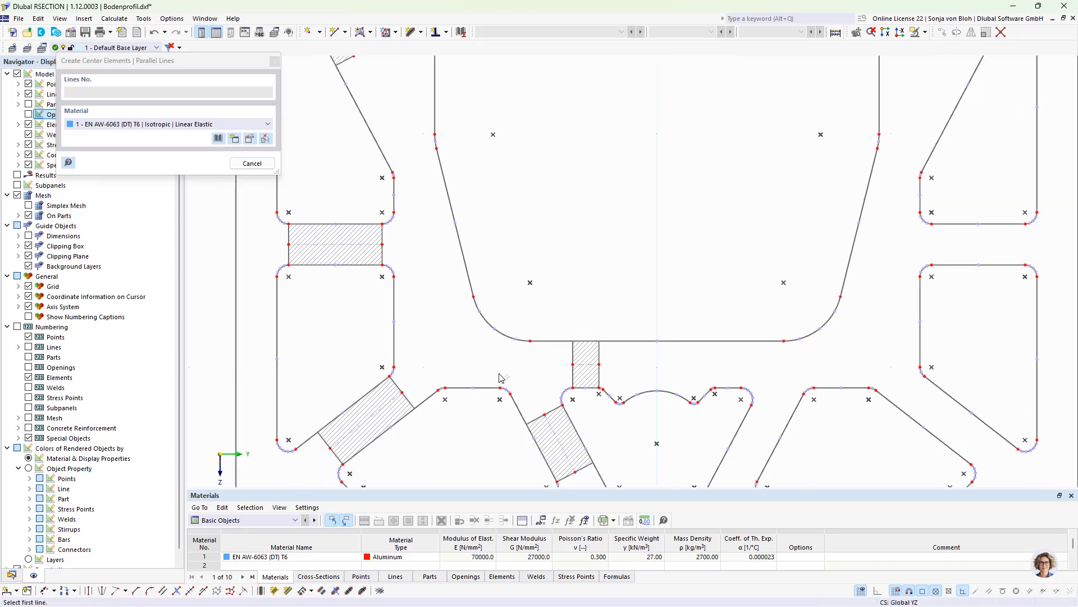
Step: Create a center element between the lower-left groove's slanted line and the short slanted line of the adjacent base cavity
{"action": "scroll", "coordinate": [499, 378], "scroll_direction": "down", "scroll_amount": 4}
{"action": "scroll", "coordinate": [391, 468], "scroll_direction": "up", "scroll_amount": 5}
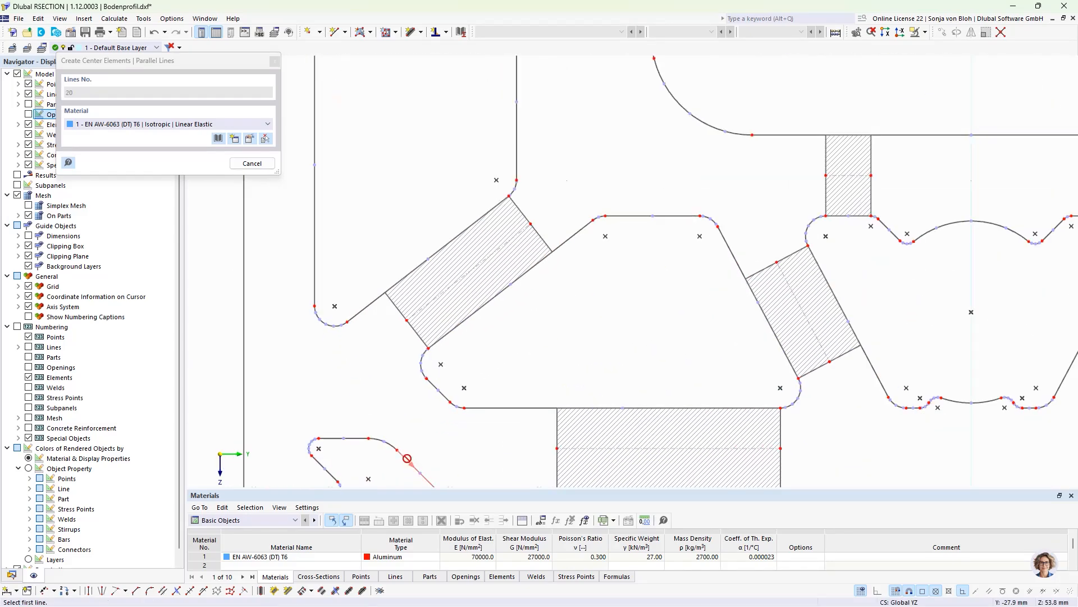
{"action": "left_click", "coordinate": [407, 458]}
{"action": "left_click", "coordinate": [444, 396]}
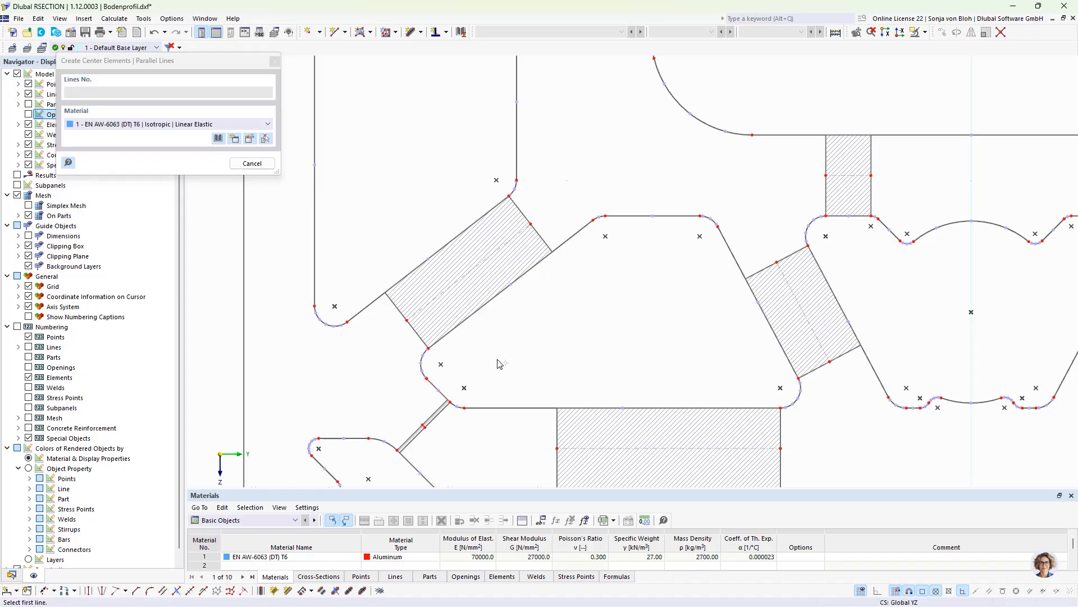
{"action": "key", "text": "Escape"}
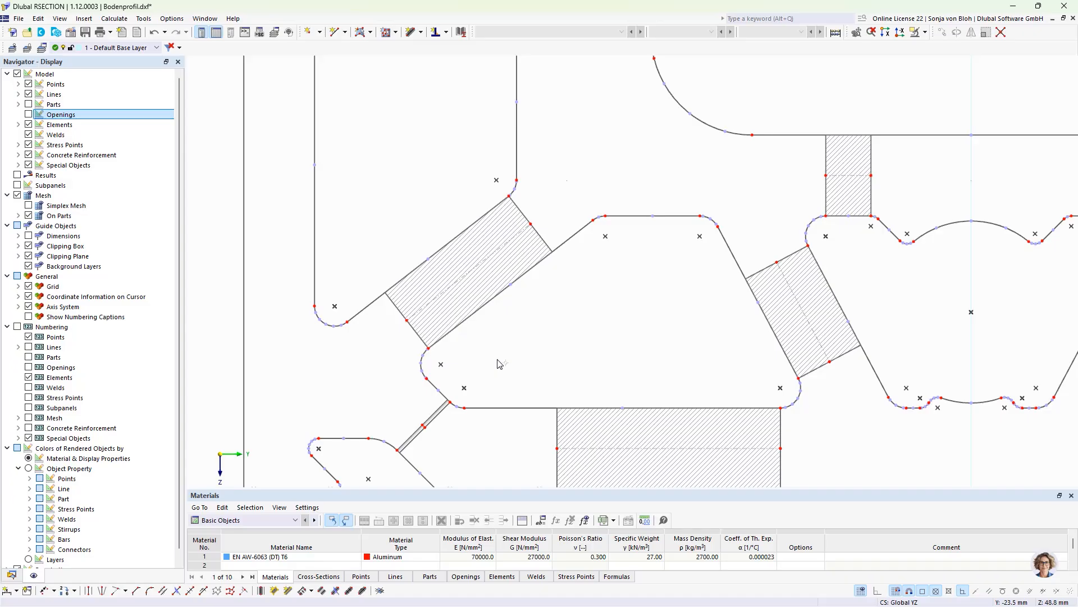
Step: Extend the left outer wall, left inner wall, channel floor and bottom flange elements on both sides to the next element or line
{"action": "scroll", "coordinate": [499, 363], "scroll_direction": "down", "scroll_amount": 5}
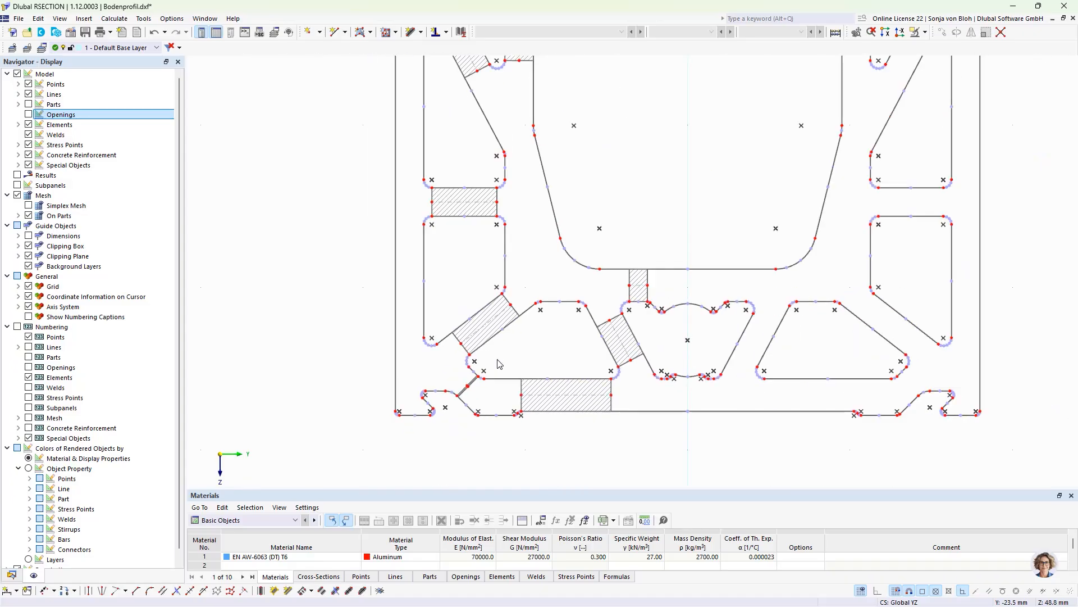
{"action": "left_click", "coordinate": [556, 383]}
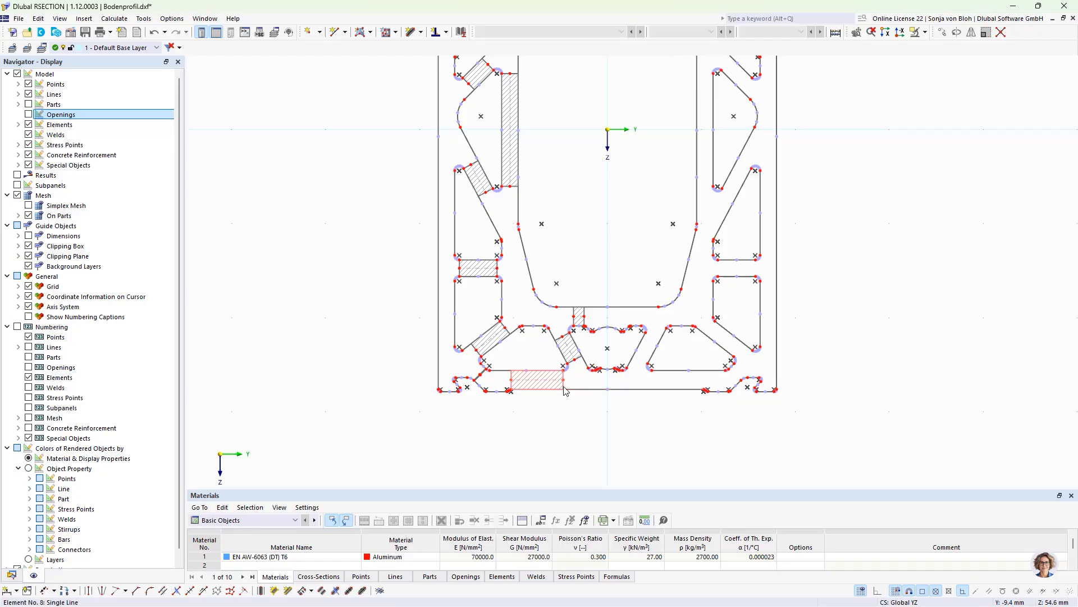
{"action": "left_click", "coordinate": [581, 317]}
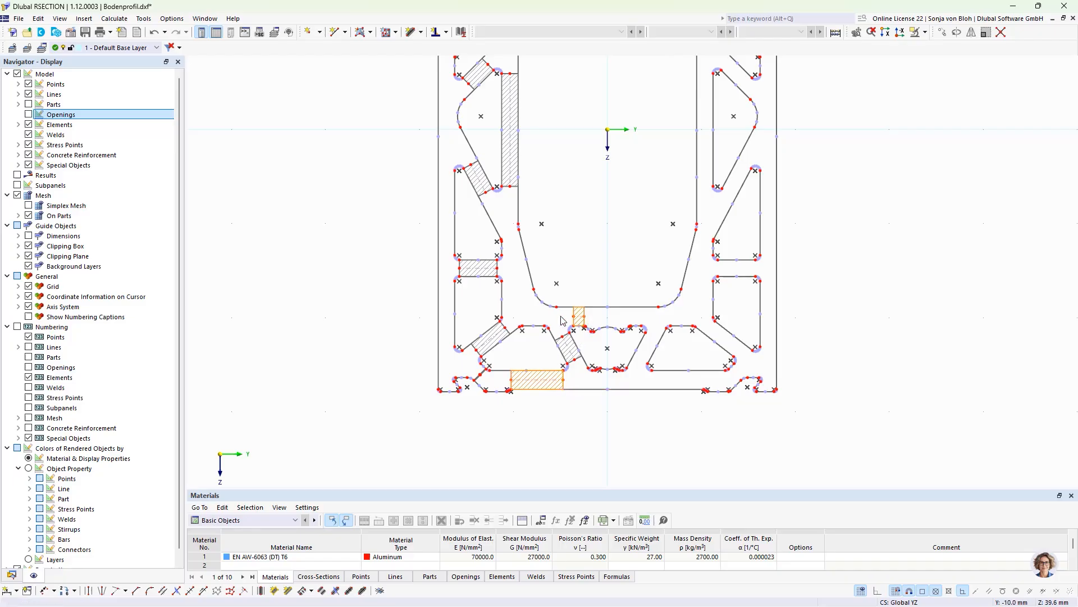
{"action": "left_click", "coordinate": [517, 190]}
{"action": "scroll", "coordinate": [508, 236], "scroll_direction": "down", "scroll_amount": 3}
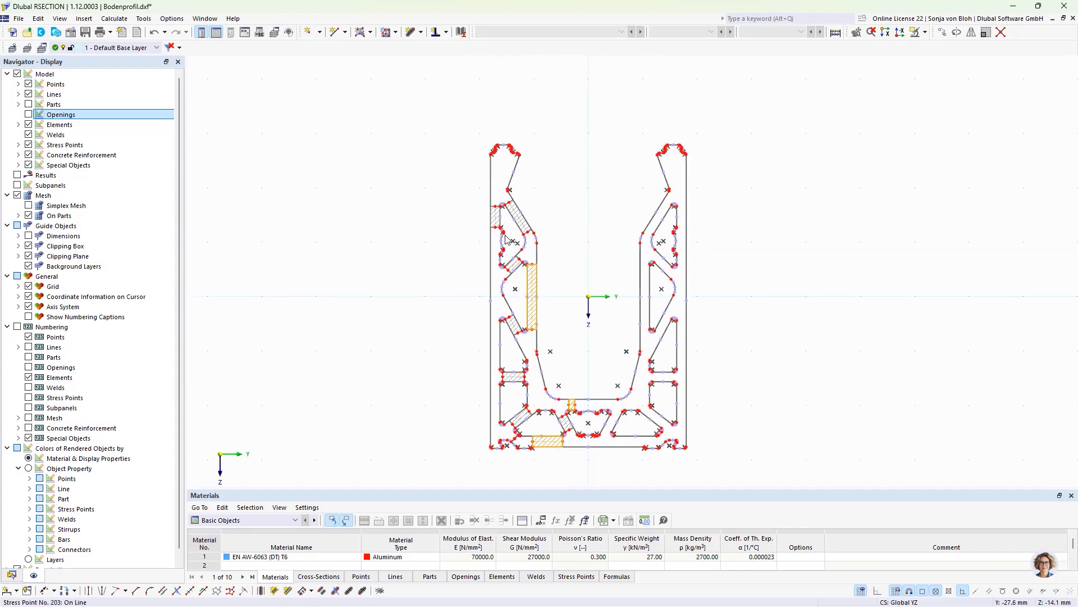
{"action": "scroll", "coordinate": [506, 240], "scroll_direction": "up", "scroll_amount": 2}
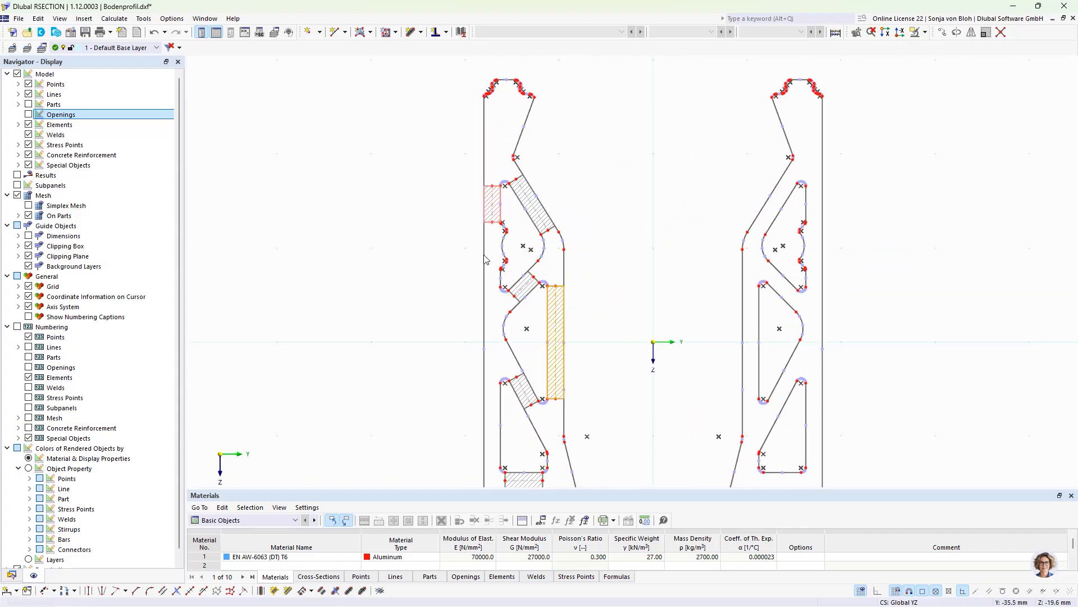
{"action": "scroll", "coordinate": [439, 232], "scroll_direction": "down", "scroll_amount": 2}
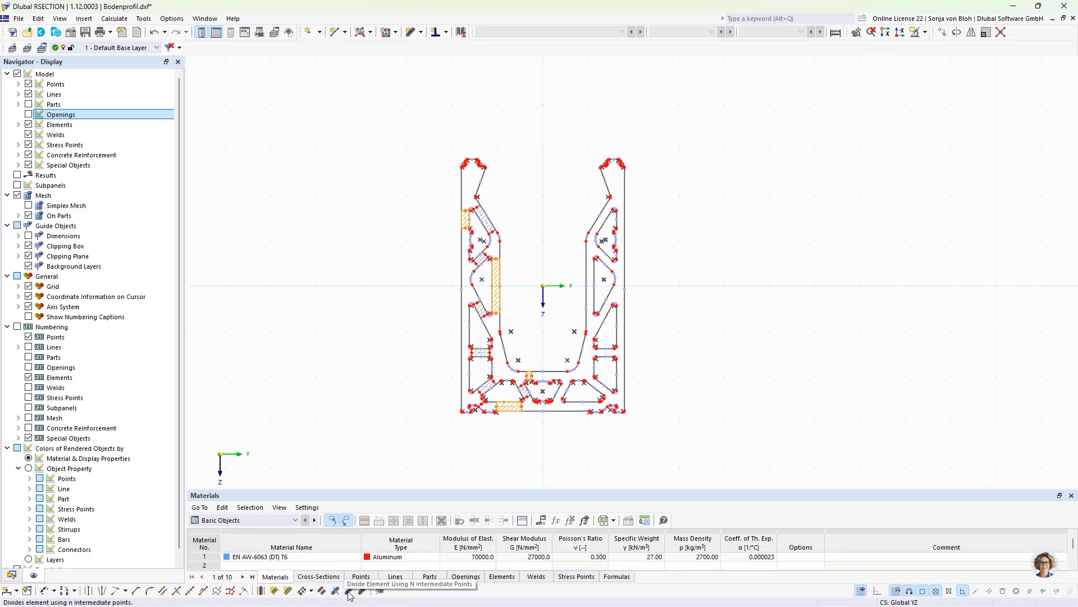
{"action": "left_click", "coordinate": [312, 593]}
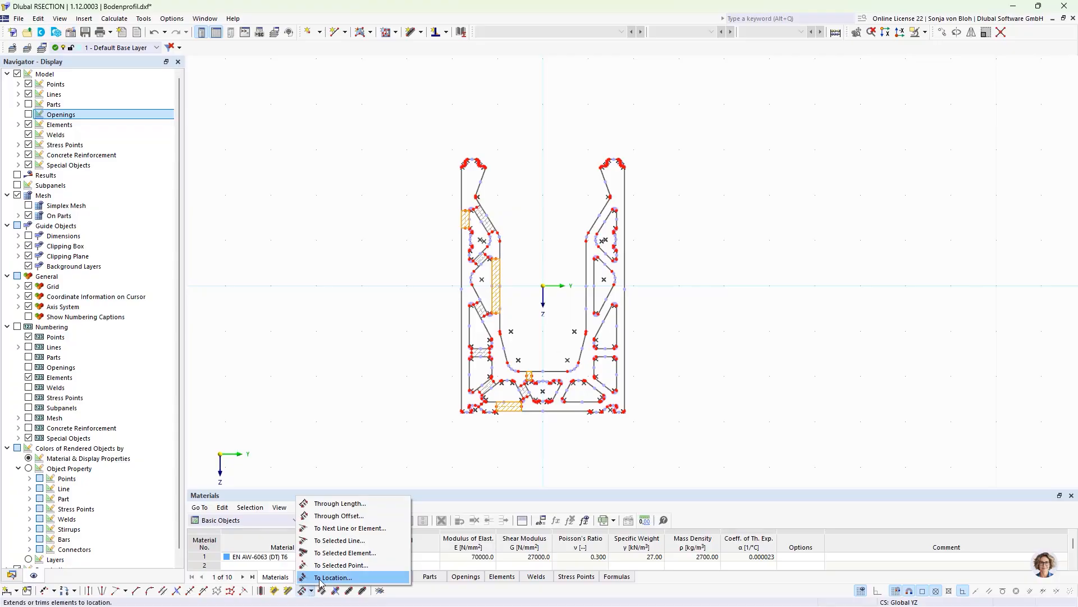
{"action": "left_click", "coordinate": [349, 528]}
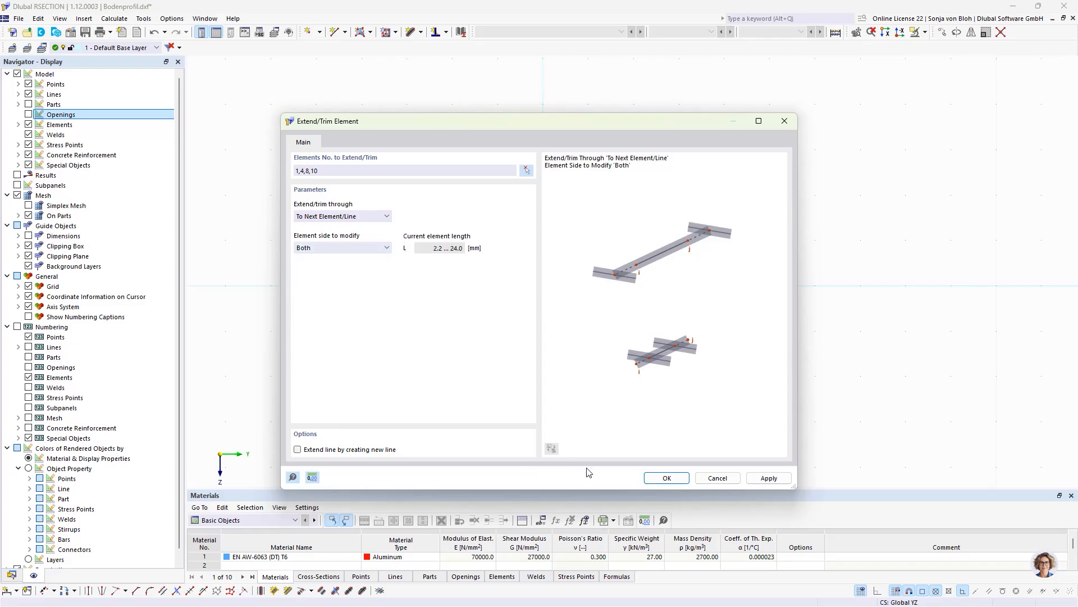
{"action": "left_click", "coordinate": [667, 478]}
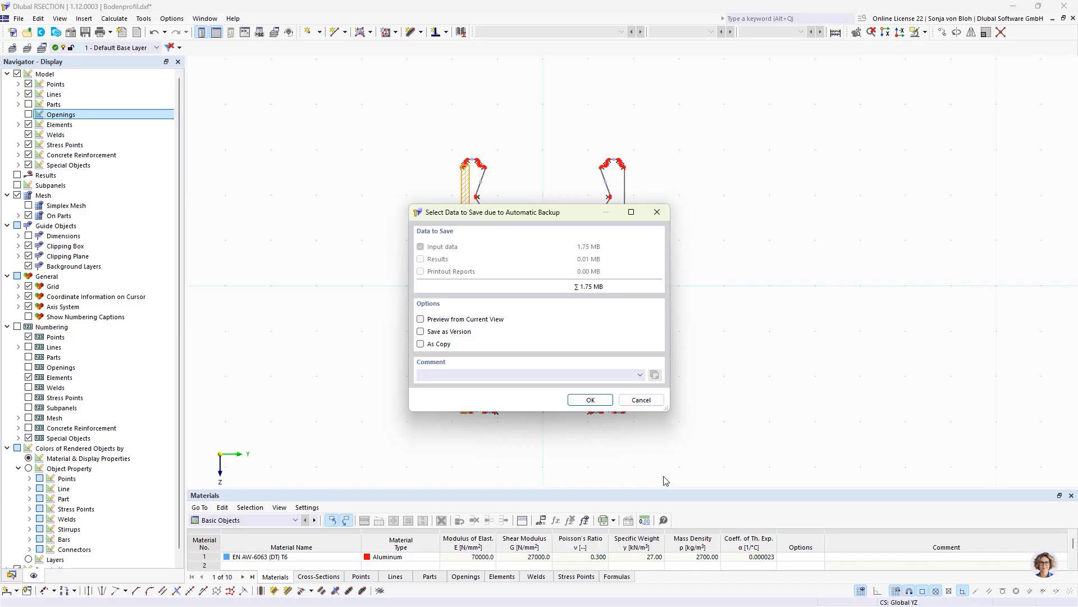
{"action": "left_click", "coordinate": [642, 400]}
Step: Extend the left wall's slanted and horizontal webs, the corner web, base web and groove element on both sides to the next element or line
{"action": "scroll", "coordinate": [489, 233], "scroll_direction": "up", "scroll_amount": 5}
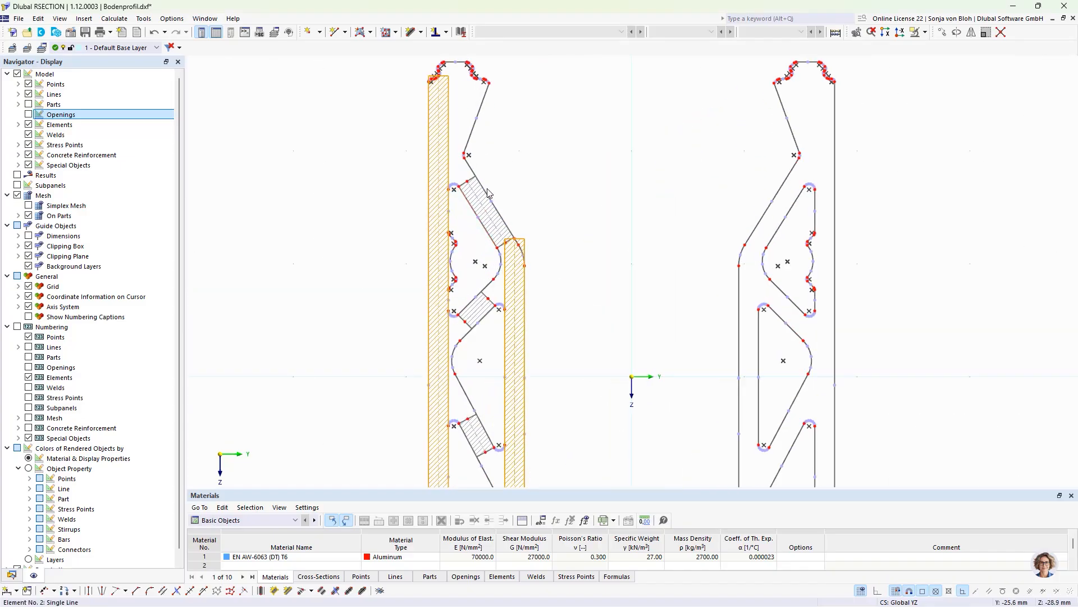
{"action": "left_click", "coordinate": [473, 183]}
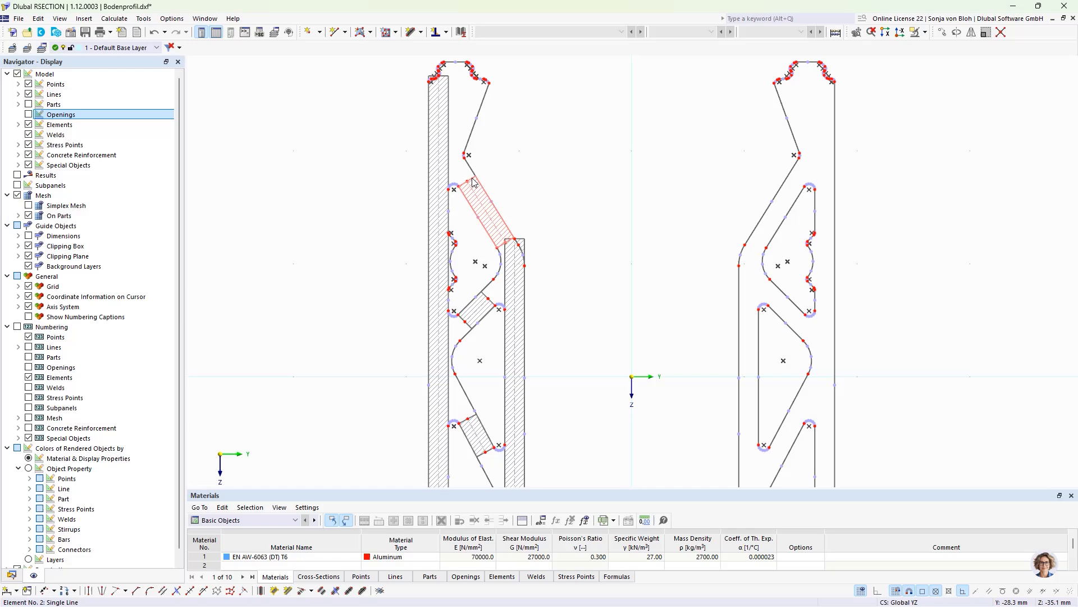
{"action": "left_click", "coordinate": [470, 330]}
{"action": "left_click", "coordinate": [464, 421]}
{"action": "scroll", "coordinate": [424, 269], "scroll_direction": "down", "scroll_amount": 4}
{"action": "middle_click_drag", "start_coordinate": [435, 407], "coordinate": [450, 356]}
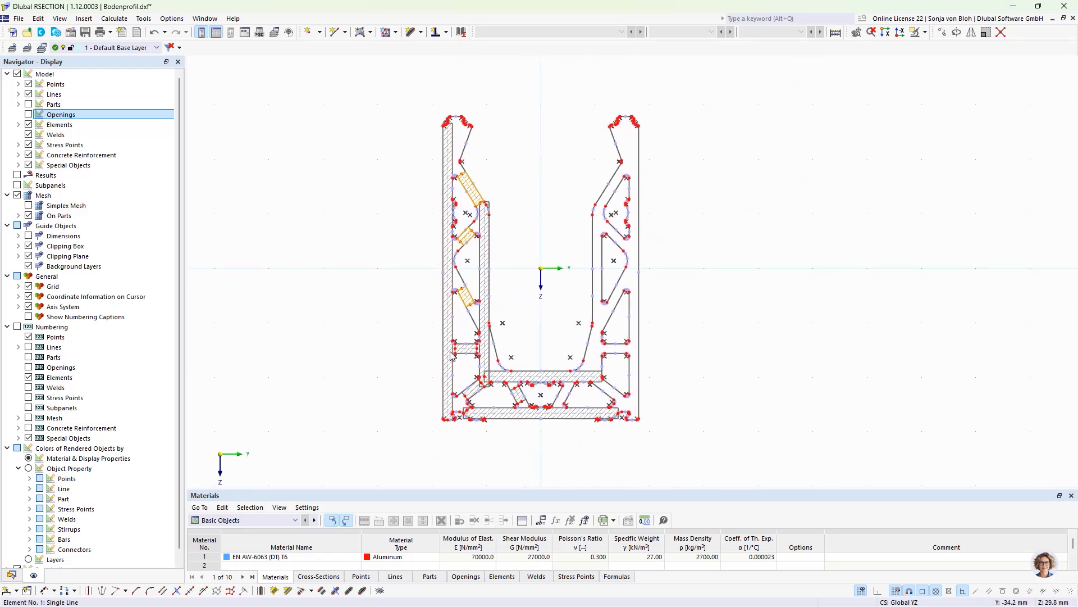
{"action": "scroll", "coordinate": [450, 354], "scroll_direction": "up", "scroll_amount": 3}
{"action": "scroll", "coordinate": [456, 358], "scroll_direction": "up", "scroll_amount": 2}
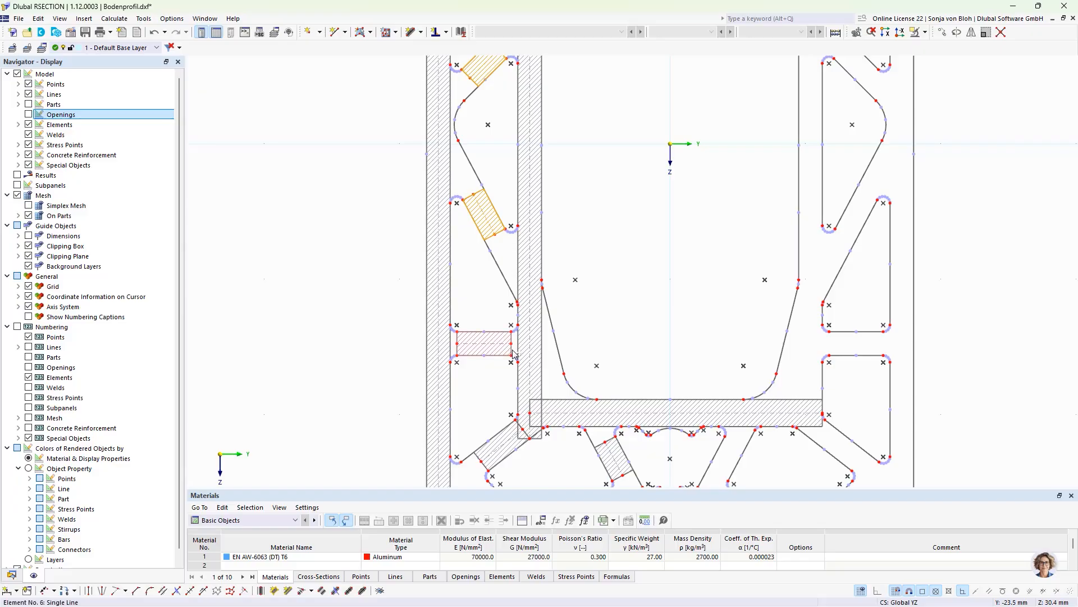
{"action": "left_click", "coordinate": [510, 354]}
{"action": "left_click", "coordinate": [498, 447]}
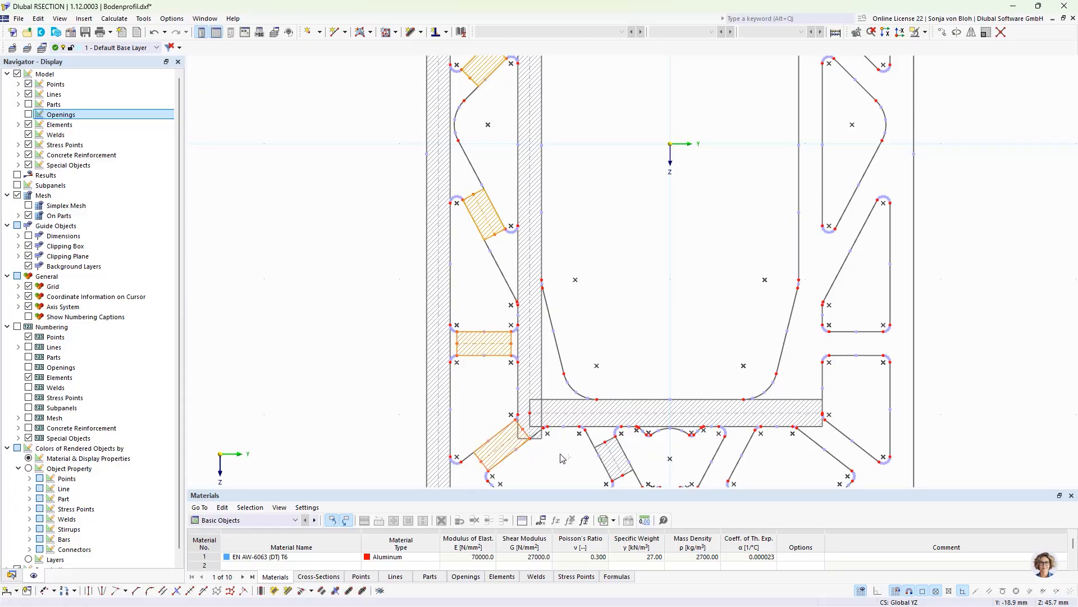
{"action": "left_click", "coordinate": [603, 451]}
{"action": "scroll", "coordinate": [497, 433], "scroll_direction": "down", "scroll_amount": 3}
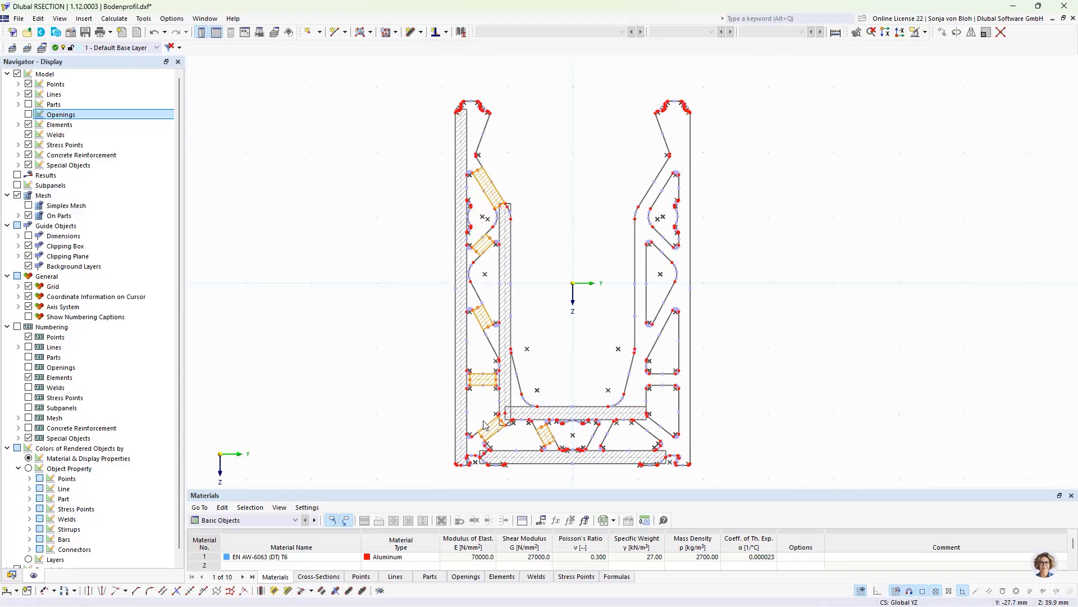
{"action": "scroll", "coordinate": [484, 454], "scroll_direction": "up", "scroll_amount": 1}
{"action": "scroll", "coordinate": [483, 454], "scroll_direction": "up", "scroll_amount": 2}
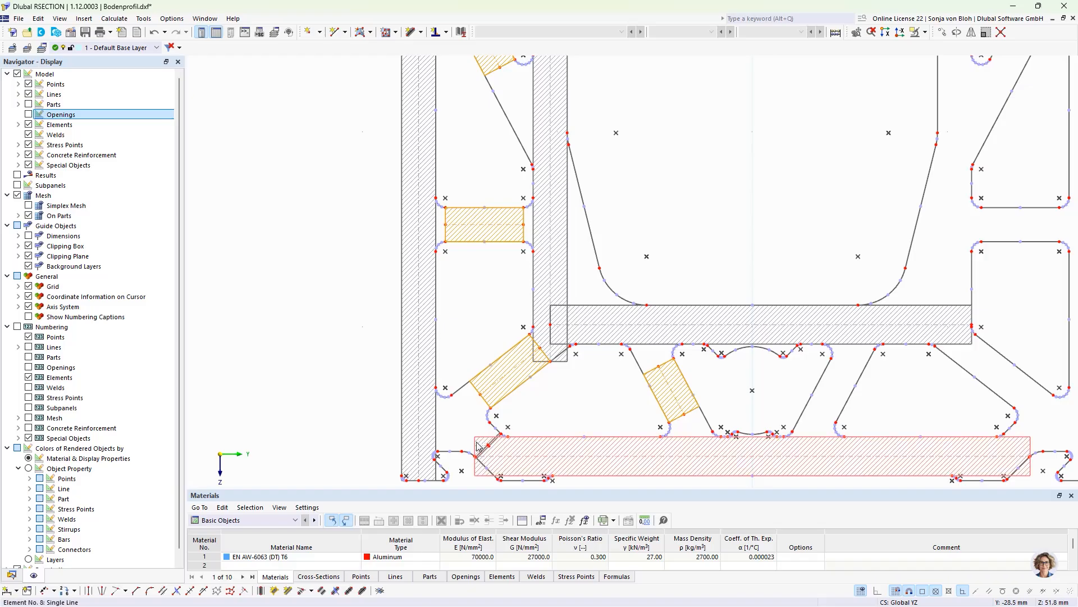
{"action": "scroll", "coordinate": [486, 430], "scroll_direction": "up", "scroll_amount": 4}
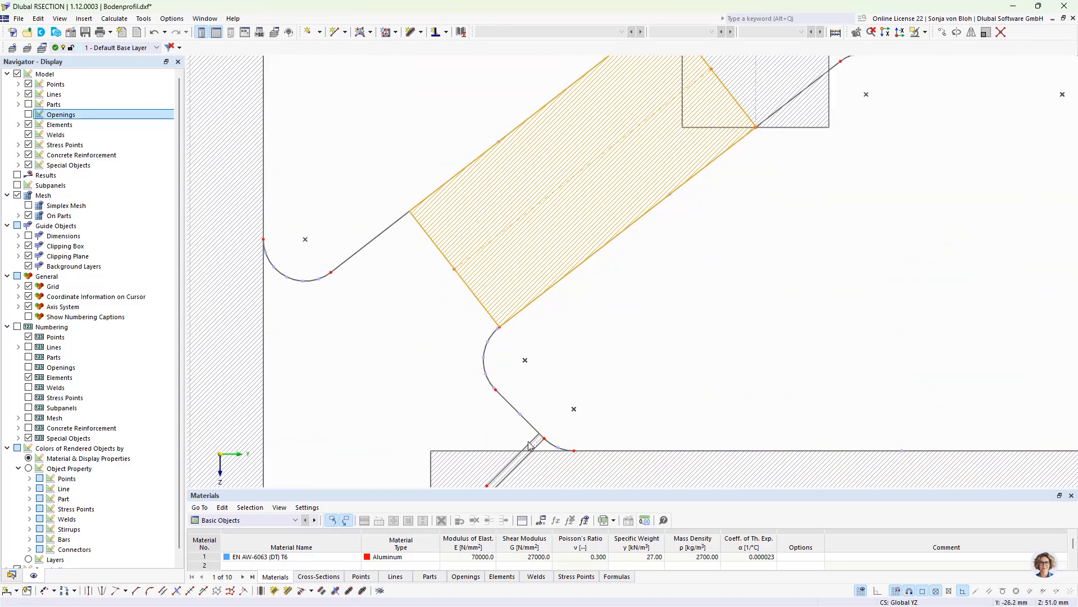
{"action": "scroll", "coordinate": [530, 446], "scroll_direction": "down", "scroll_amount": 5}
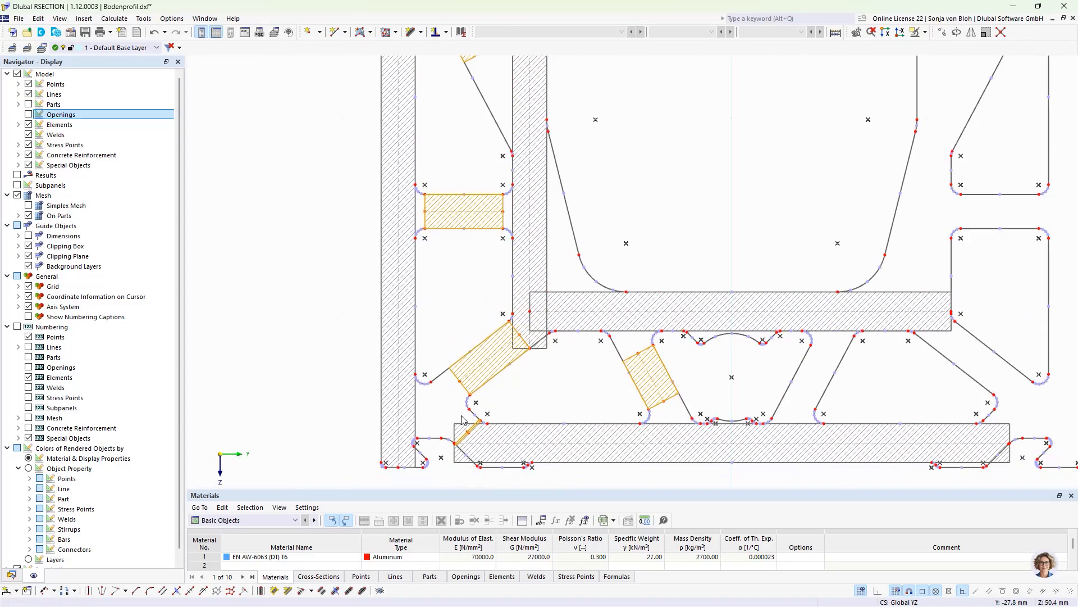
{"action": "scroll", "coordinate": [462, 420], "scroll_direction": "down", "scroll_amount": 3}
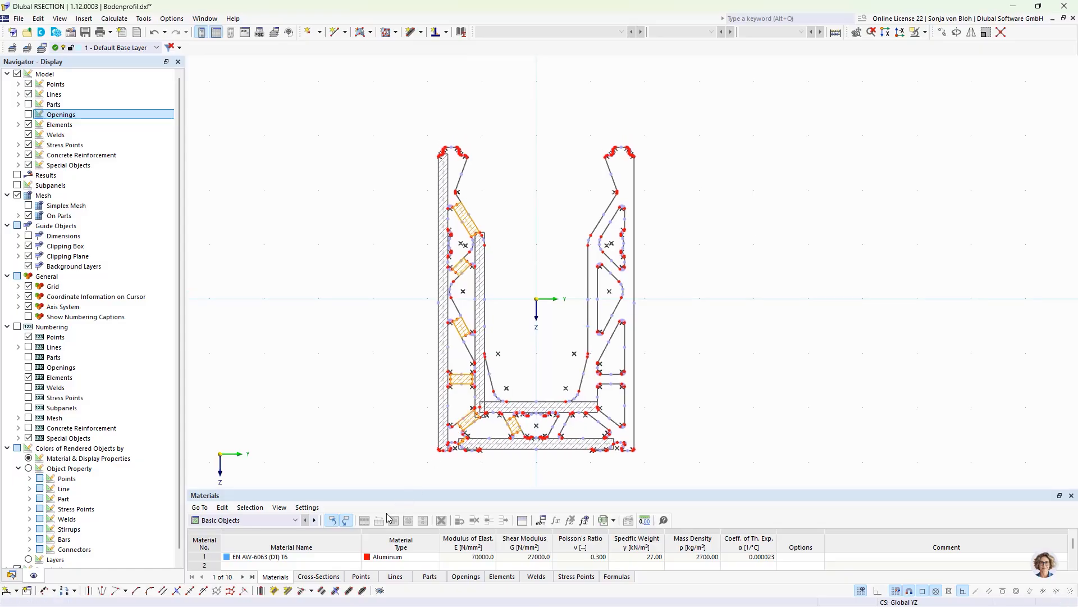
{"action": "left_click", "coordinate": [312, 591]}
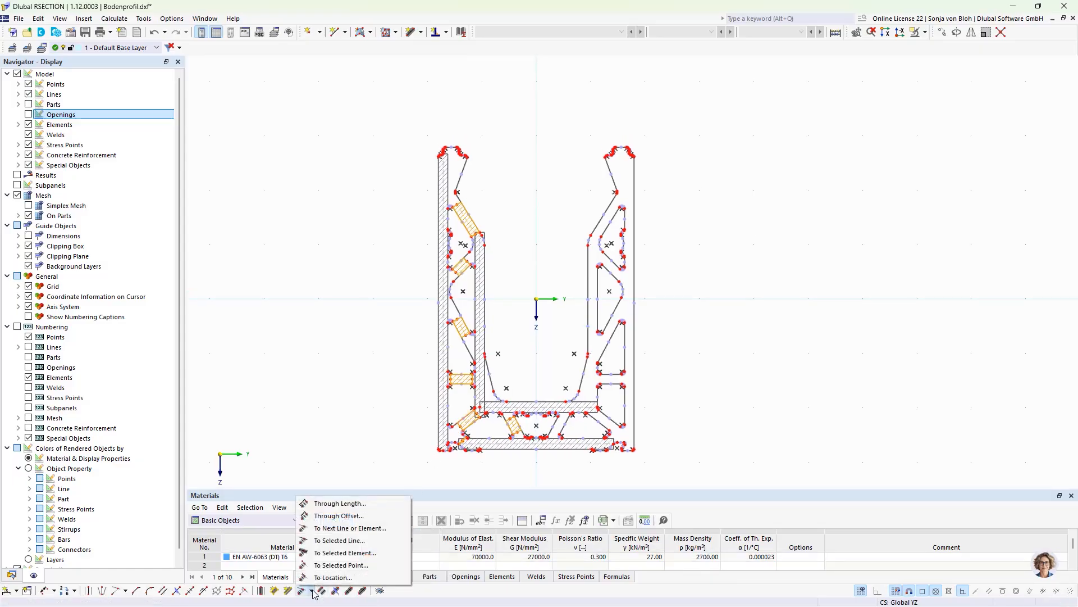
{"action": "left_click", "coordinate": [328, 528]}
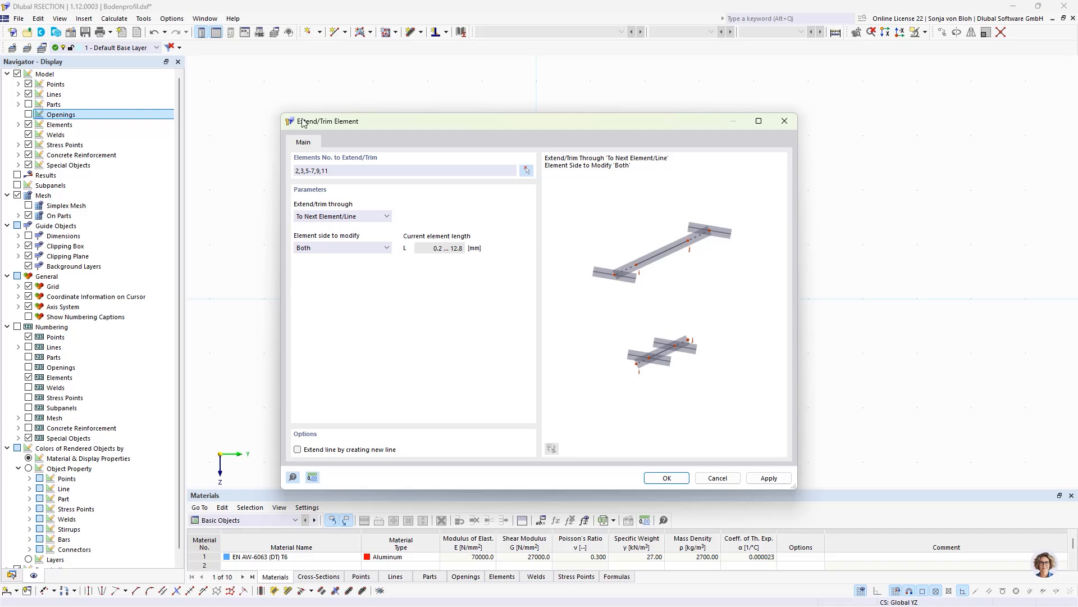
{"action": "left_click", "coordinate": [674, 480]}
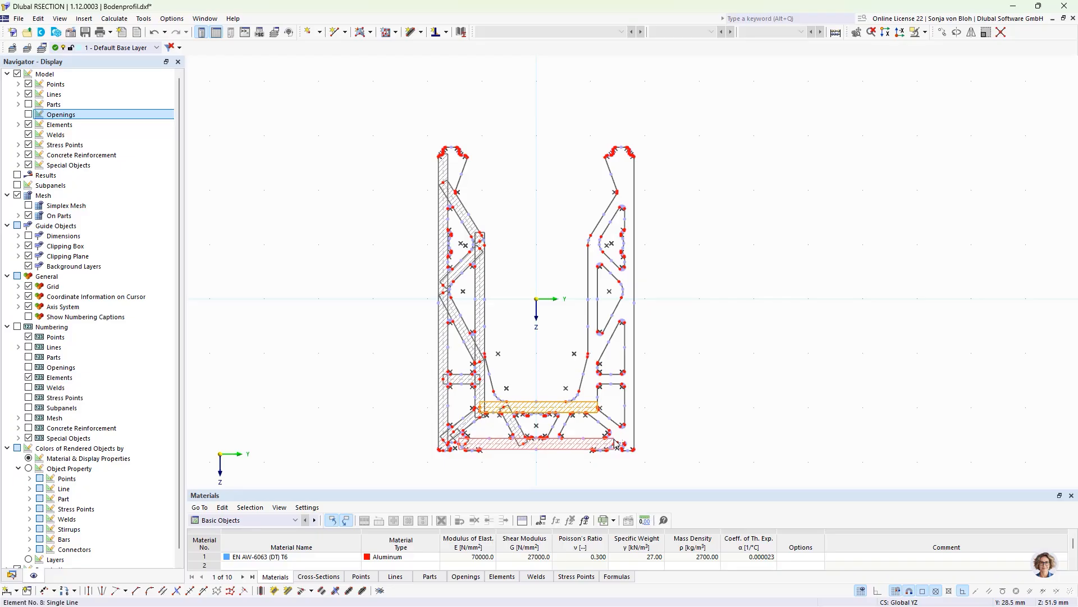
Step: Set the Y coordinate of the right end points of the channel floor and bottom flange elements to 0 mm
{"action": "mouse_move", "coordinate": [480, 455]}
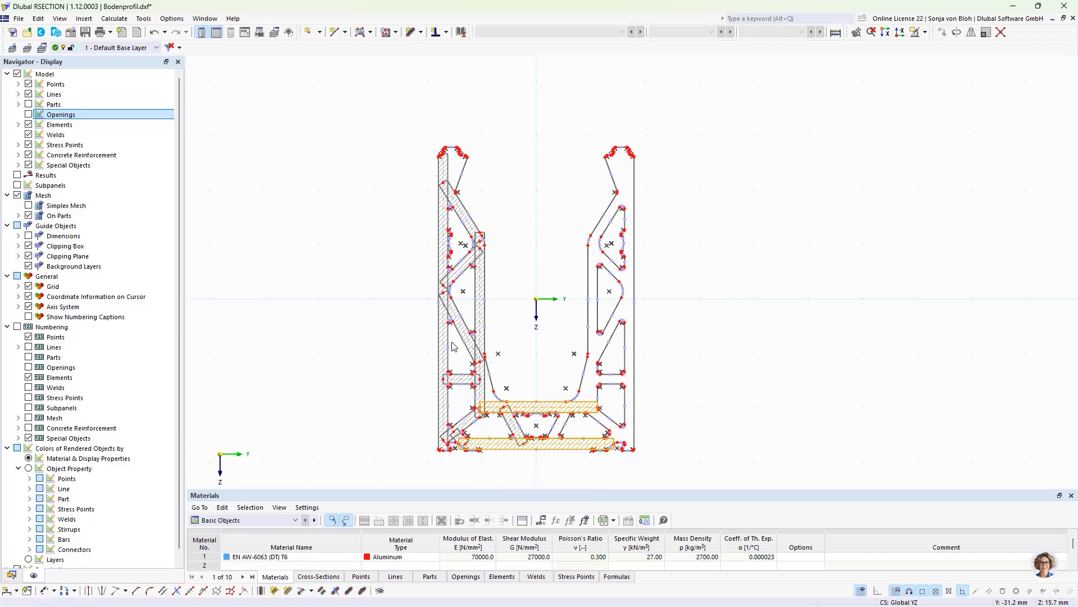
{"action": "scroll", "coordinate": [584, 443], "scroll_direction": "up", "scroll_amount": 3}
{"action": "scroll", "coordinate": [595, 422], "scroll_direction": "up", "scroll_amount": 2}
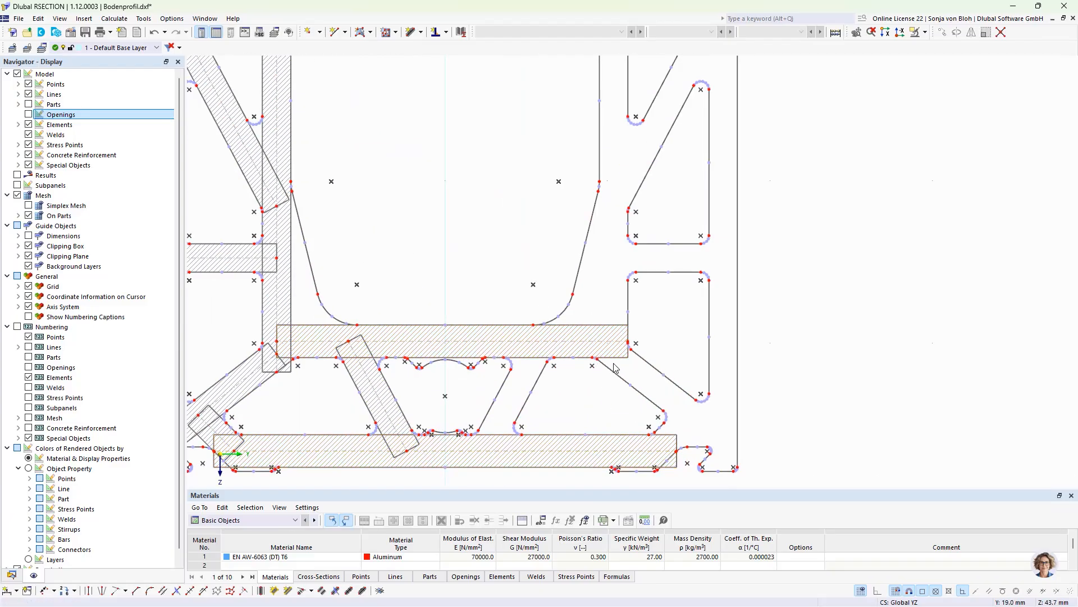
{"action": "scroll", "coordinate": [629, 349], "scroll_direction": "up", "scroll_amount": 3}
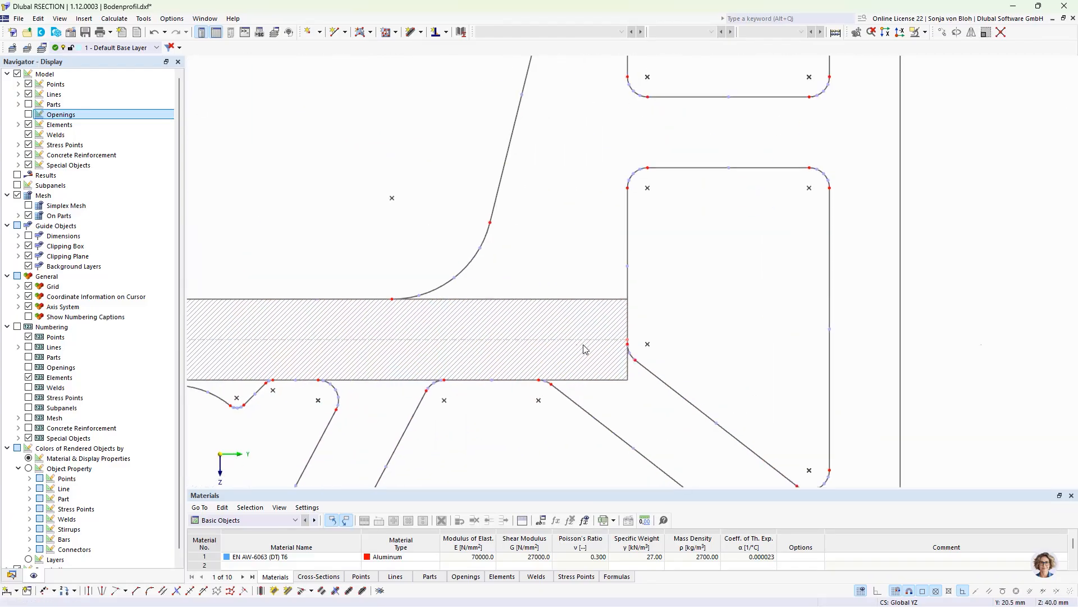
{"action": "scroll", "coordinate": [575, 339], "scroll_direction": "down", "scroll_amount": 3}
{"action": "scroll", "coordinate": [617, 430], "scroll_direction": "up", "scroll_amount": 5}
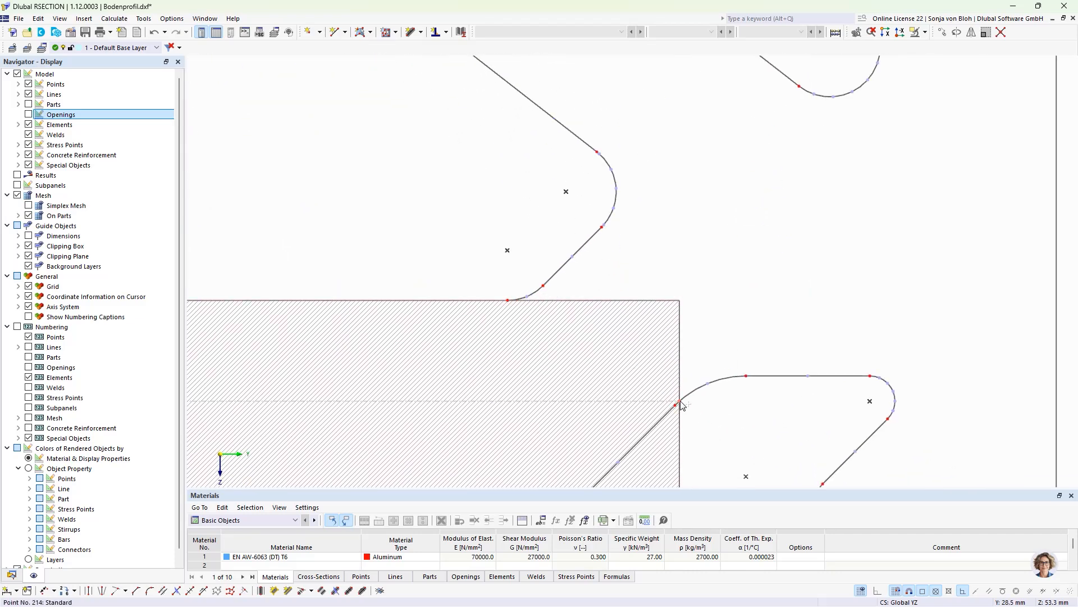
{"action": "right_click", "coordinate": [680, 401]}
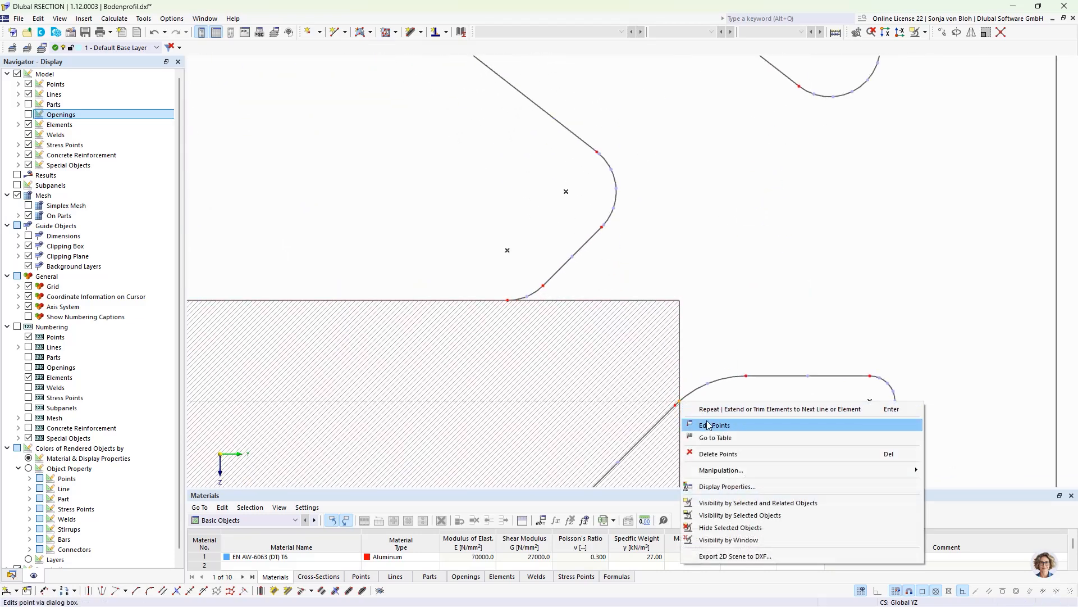
{"action": "left_click", "coordinate": [709, 425]}
{"action": "left_click", "coordinate": [453, 246]}
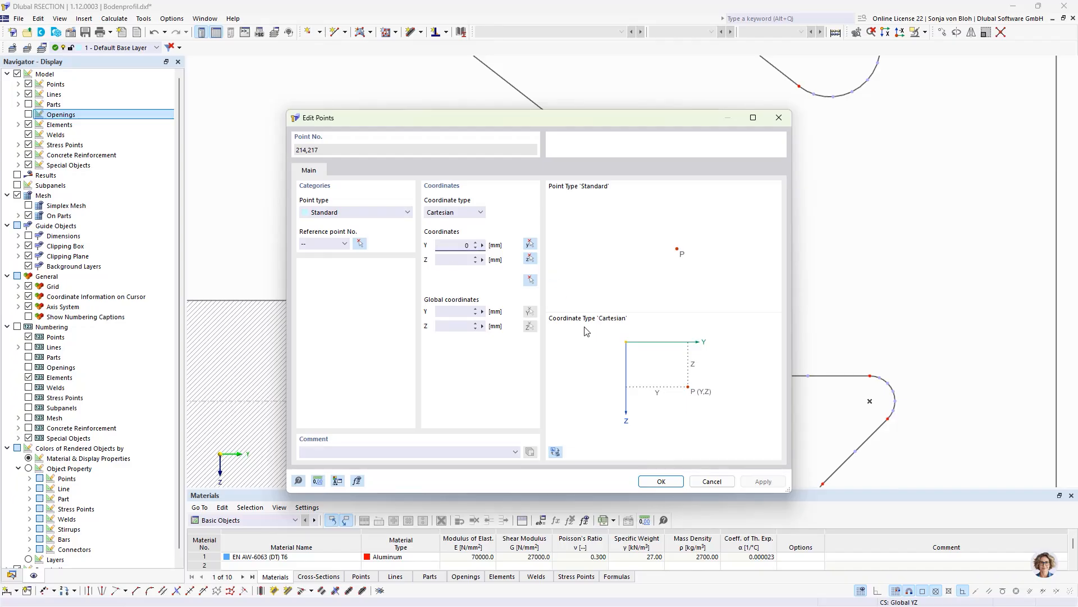
{"action": "left_click", "coordinate": [658, 482]}
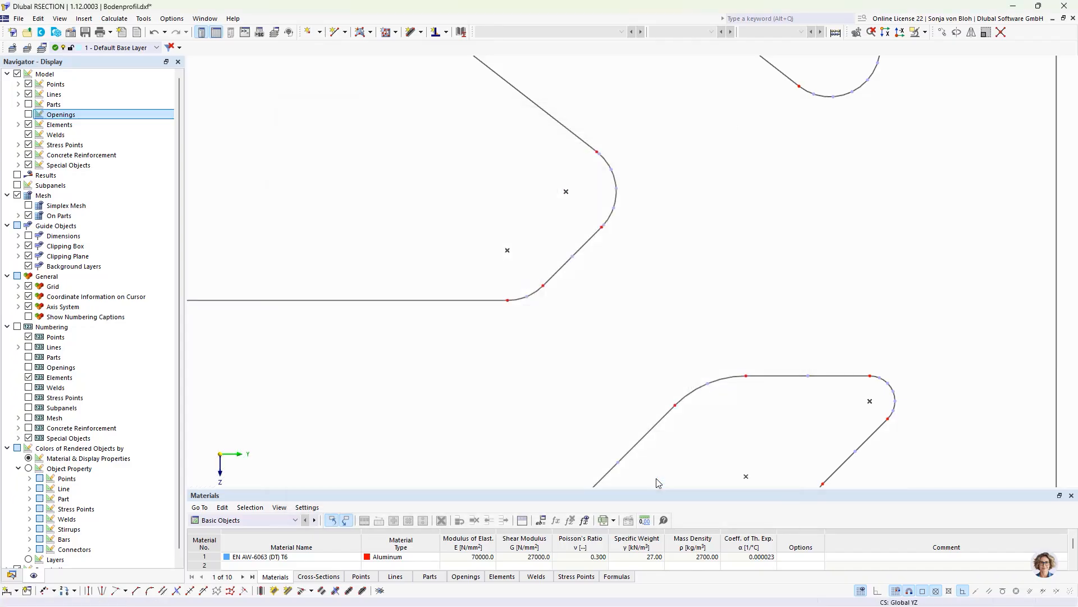
{"action": "scroll", "coordinate": [663, 337], "scroll_direction": "down", "scroll_amount": 6}
{"action": "middle_click_drag", "start_coordinate": [621, 296], "coordinate": [617, 395]}
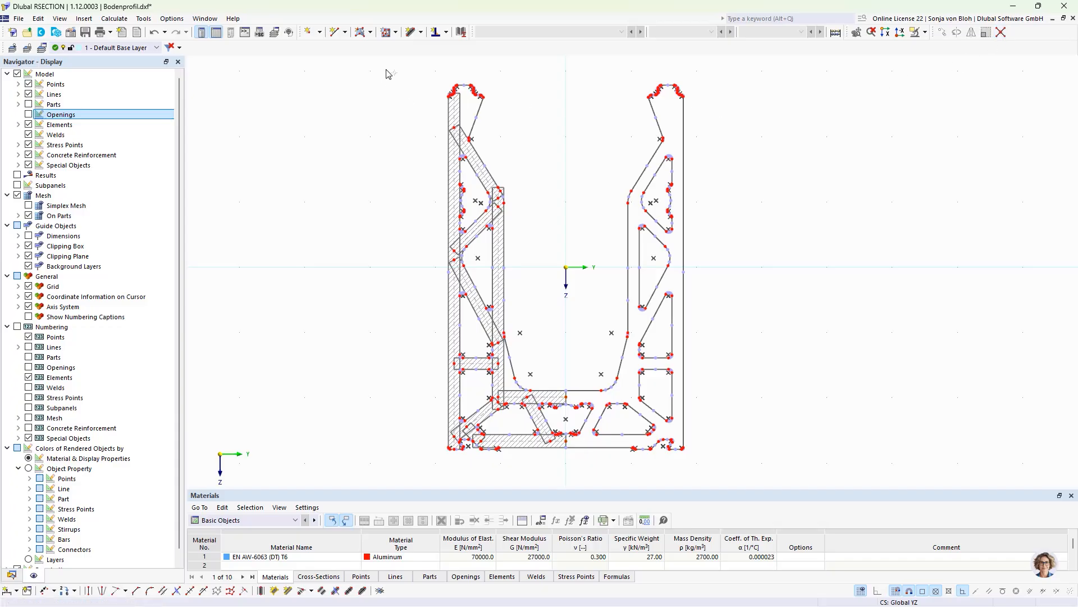
Step: Connect the left-half elements at their intersections and delete the left inner wall's overhanging pieces at its upper and lower ends
{"action": "left_click_drag", "start_coordinate": [386, 68], "coordinate": [531, 455]}
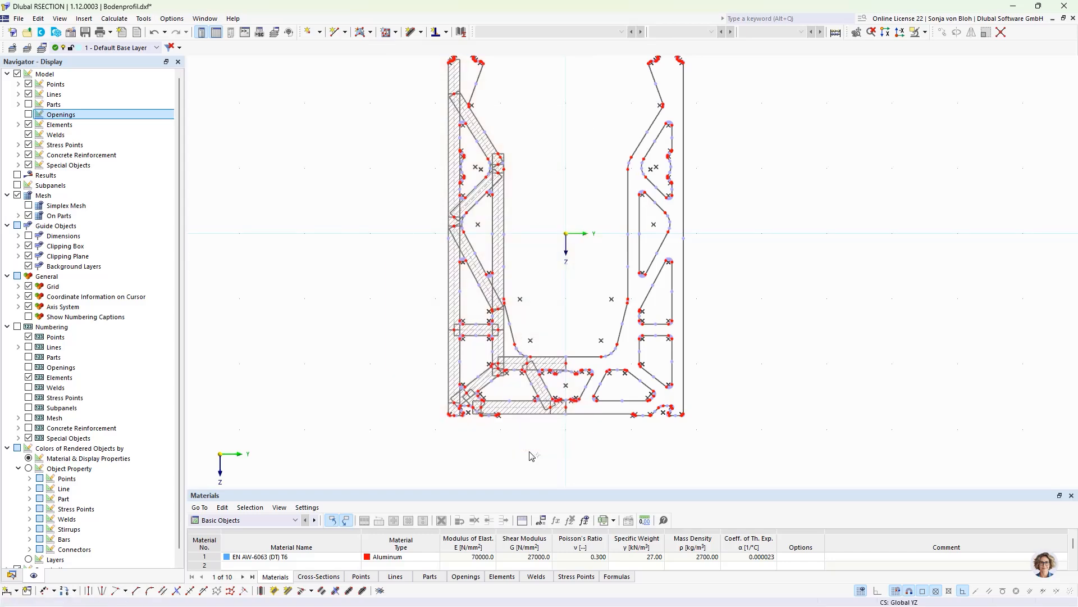
{"action": "scroll", "coordinate": [521, 156], "scroll_direction": "up", "scroll_amount": 3}
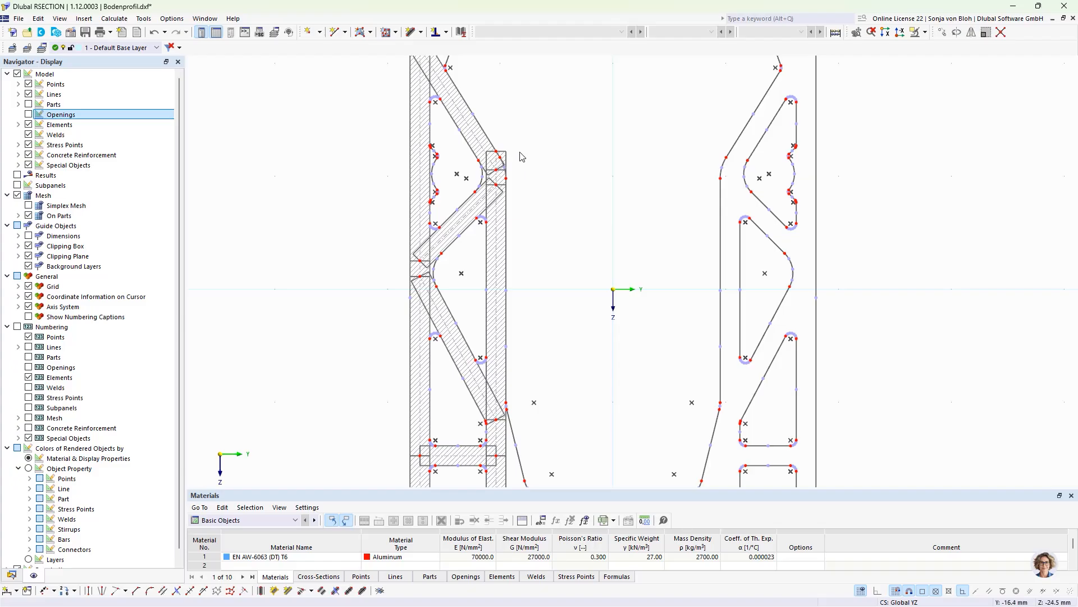
{"action": "left_click", "coordinate": [502, 160]}
{"action": "key", "text": "Delete"}
{"action": "scroll", "coordinate": [567, 168], "scroll_direction": "down", "scroll_amount": 3}
{"action": "scroll", "coordinate": [532, 408], "scroll_direction": "up", "scroll_amount": 6}
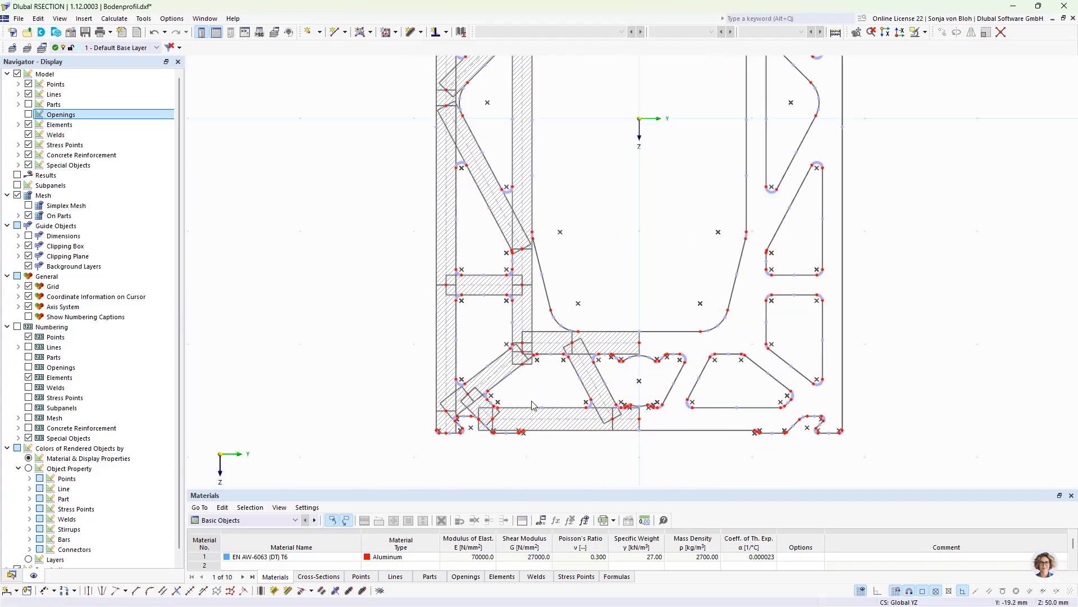
{"action": "left_click", "coordinate": [529, 340]}
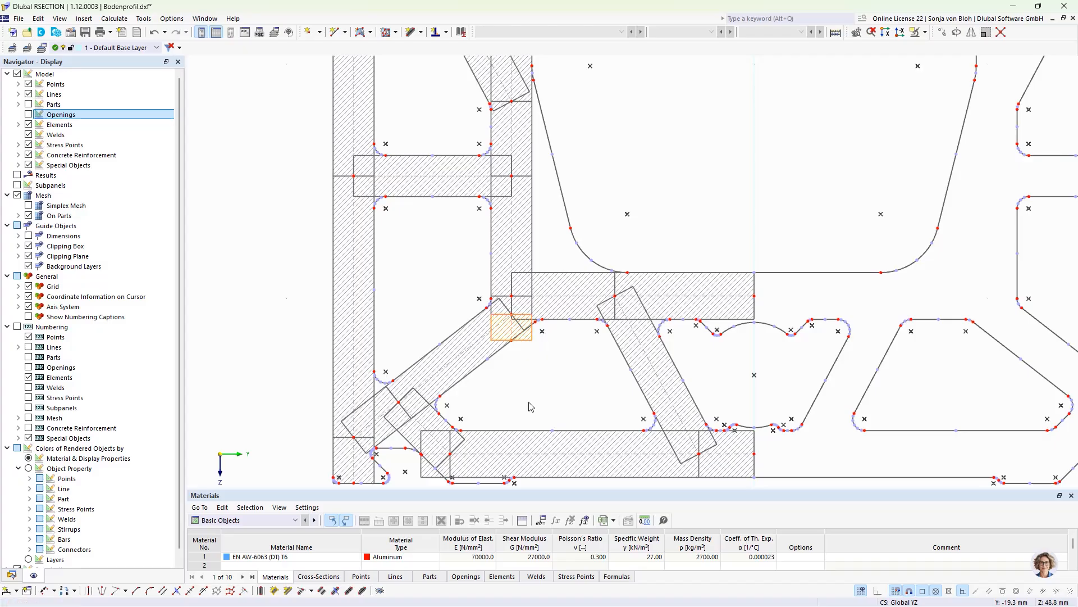
{"action": "key", "text": "Delete"}
Step: Mirror a copy of all elements about the axis parallel to Z through the point Y 0.0, Z 0.0
{"action": "scroll", "coordinate": [531, 406], "scroll_direction": "down", "scroll_amount": 5}
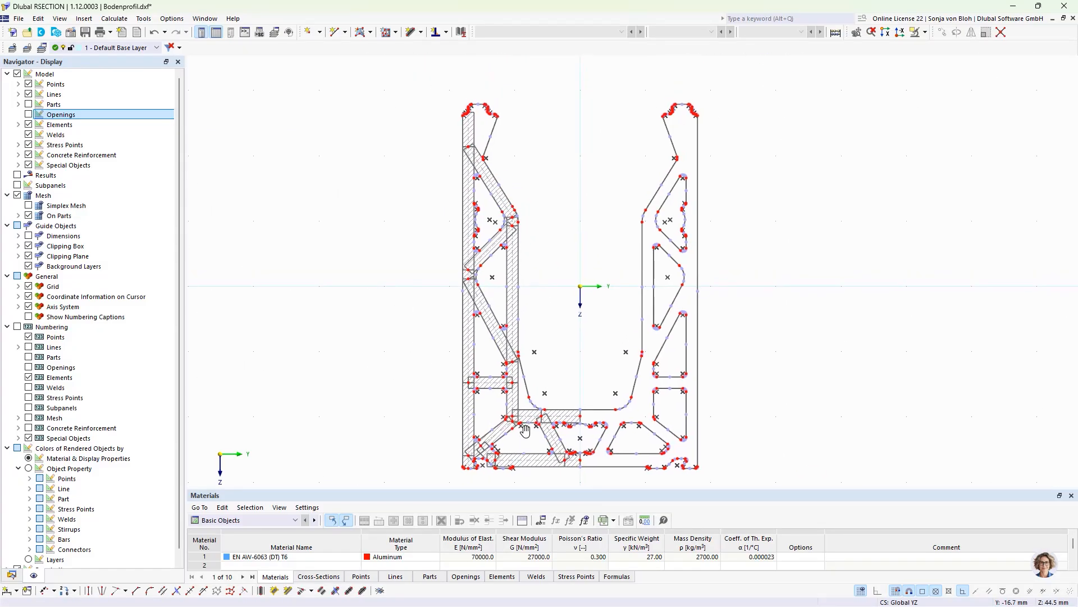
{"action": "scroll", "coordinate": [525, 430], "scroll_direction": "down", "scroll_amount": 2}
{"action": "middle_click_drag", "start_coordinate": [525, 431], "coordinate": [436, 387]}
{"action": "scroll", "coordinate": [411, 393], "scroll_direction": "up", "scroll_amount": 2}
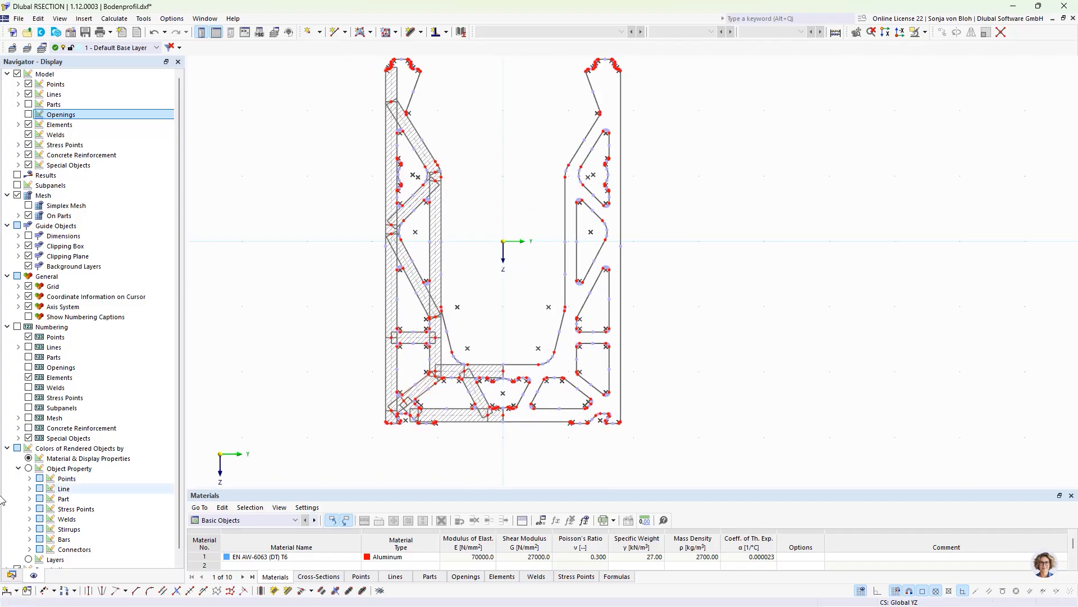
{"action": "left_click", "coordinate": [11, 574]}
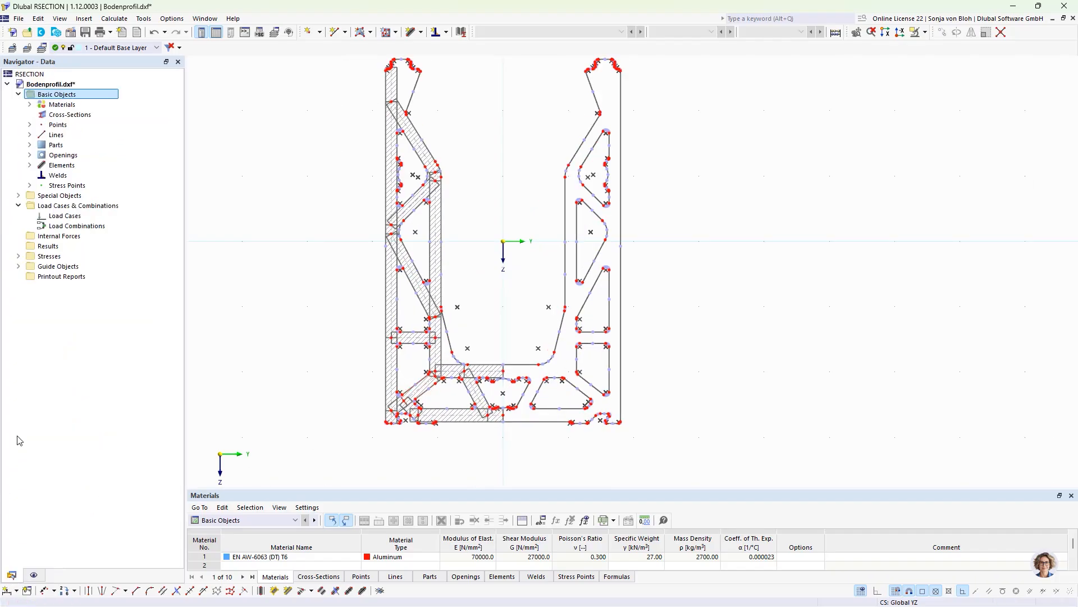
{"action": "left_click", "coordinate": [30, 165]}
{"action": "left_click", "coordinate": [65, 176]}
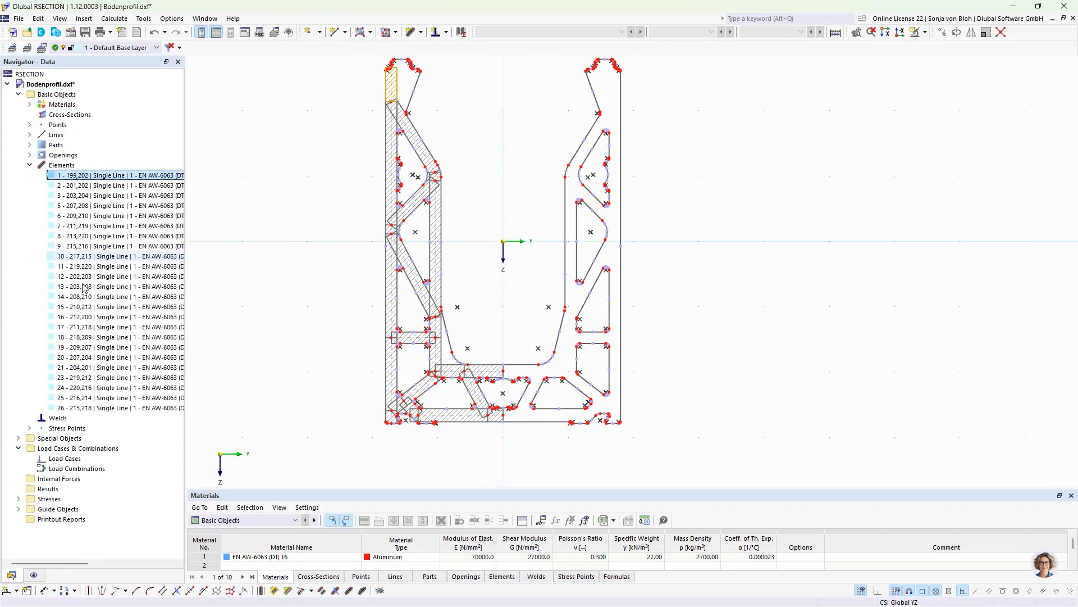
{"action": "left_click", "coordinate": [103, 408], "text": "shift"}
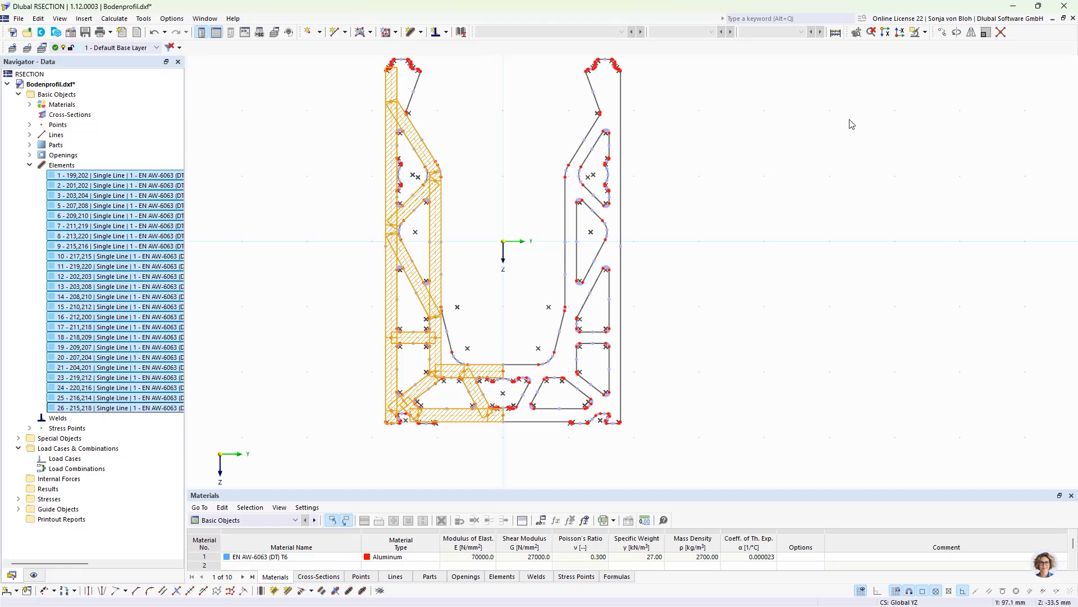
{"action": "left_click", "coordinate": [971, 32]}
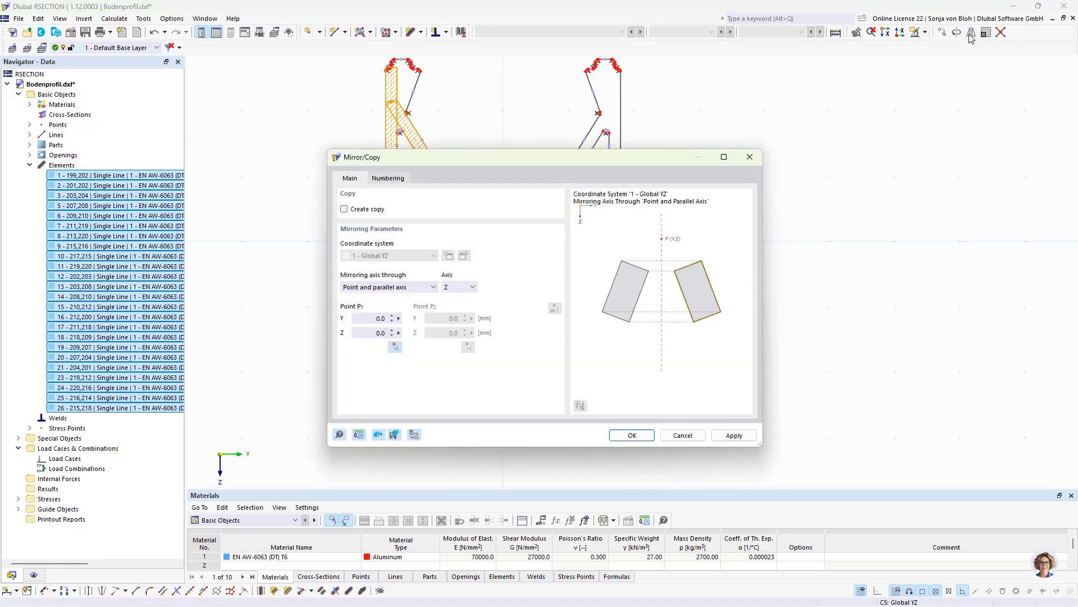
{"action": "left_click", "coordinate": [344, 209]}
{"action": "left_click", "coordinate": [632, 436]}
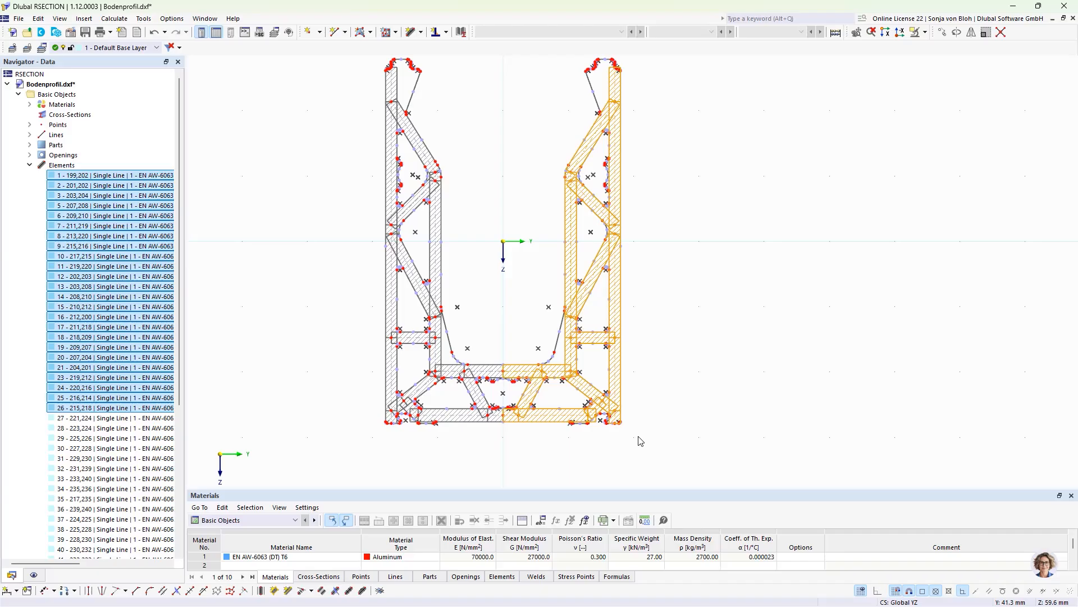
Step: Save the cross-section as an RSECTION file named Base profile in the Aluminium Webinar folder
{"action": "left_click", "coordinate": [86, 32]}
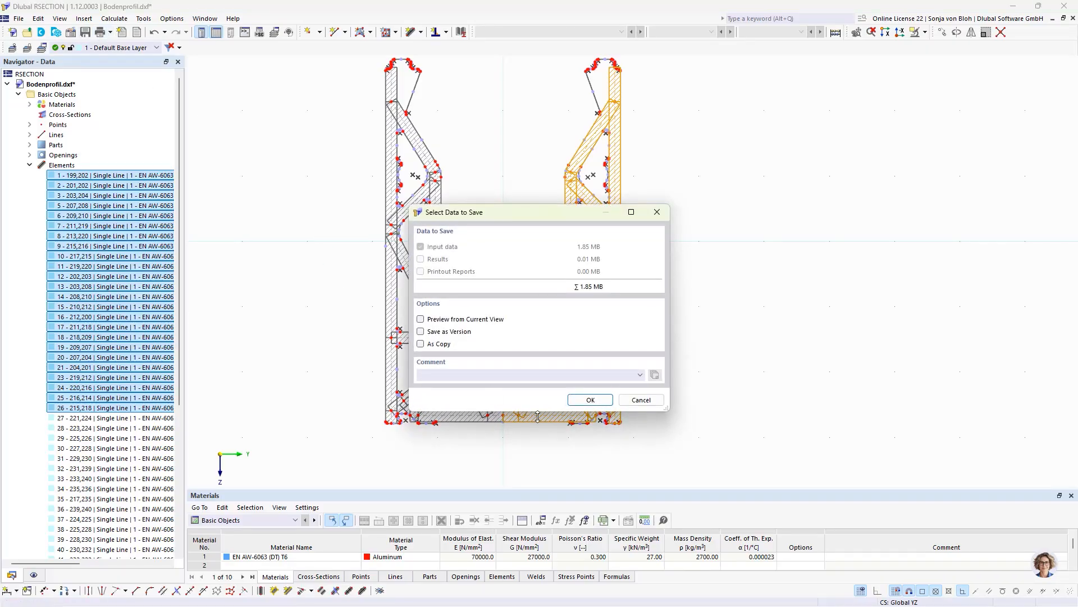
{"action": "left_click", "coordinate": [590, 400]}
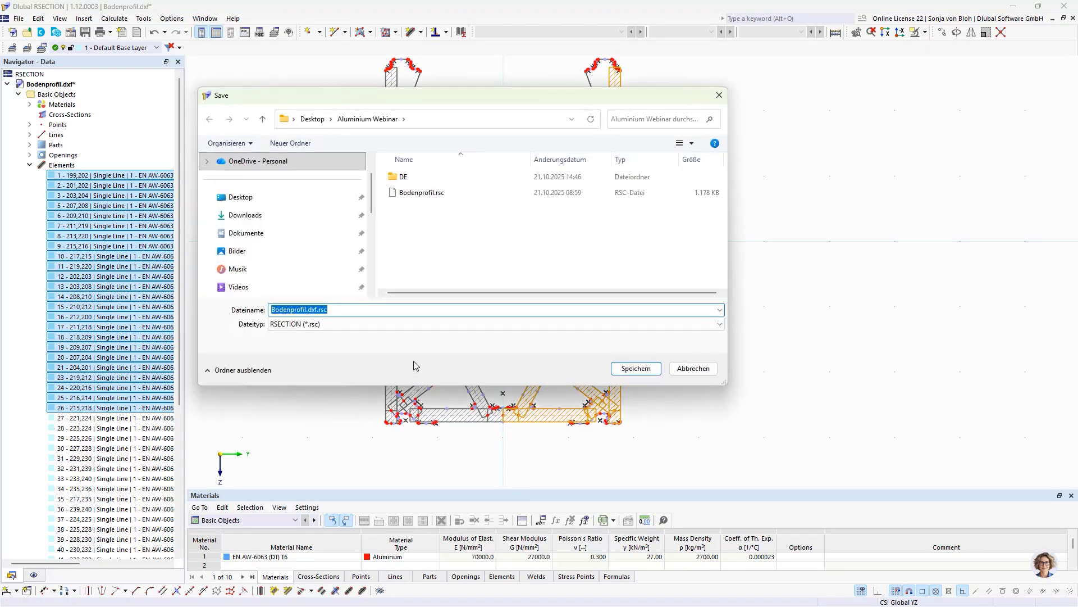
{"action": "type", "text": "Base profile"}
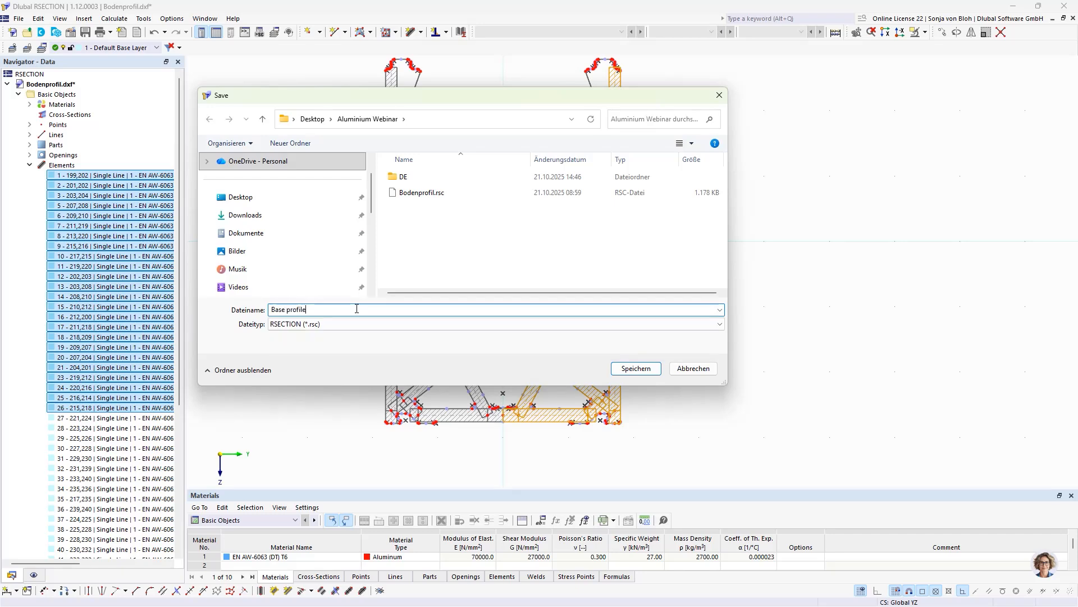
{"action": "left_click", "coordinate": [638, 368]}
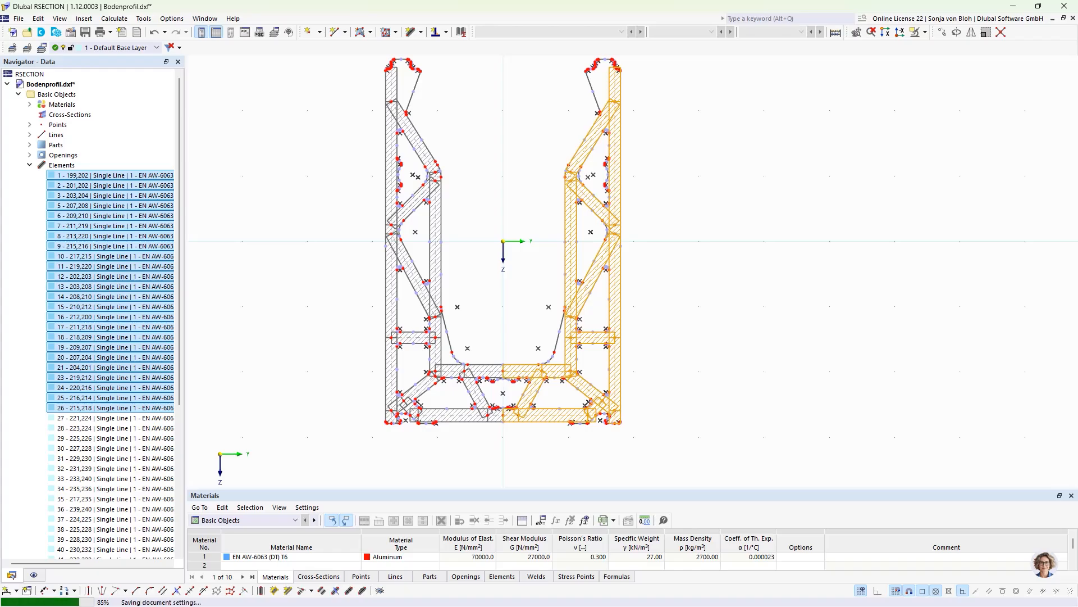
Step: Switch to RFEM, create a blank 3D model named Member Model in the Aluminium Webinar project, and maximize its window
{"action": "key", "text": "alt+Tab"}
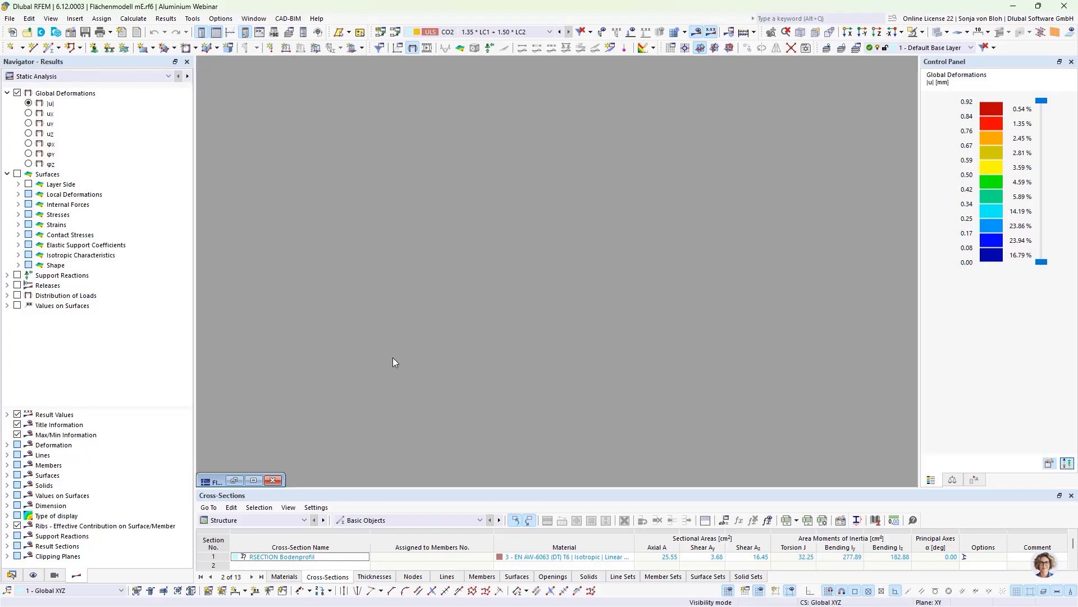
{"action": "left_click", "coordinate": [10, 18]}
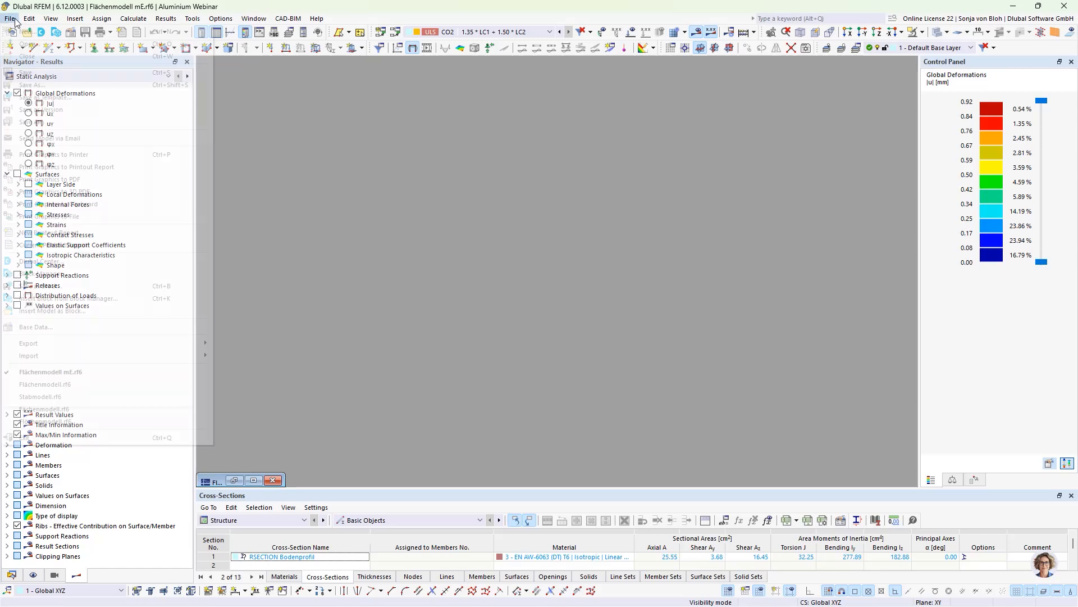
{"action": "left_click", "coordinate": [18, 32]}
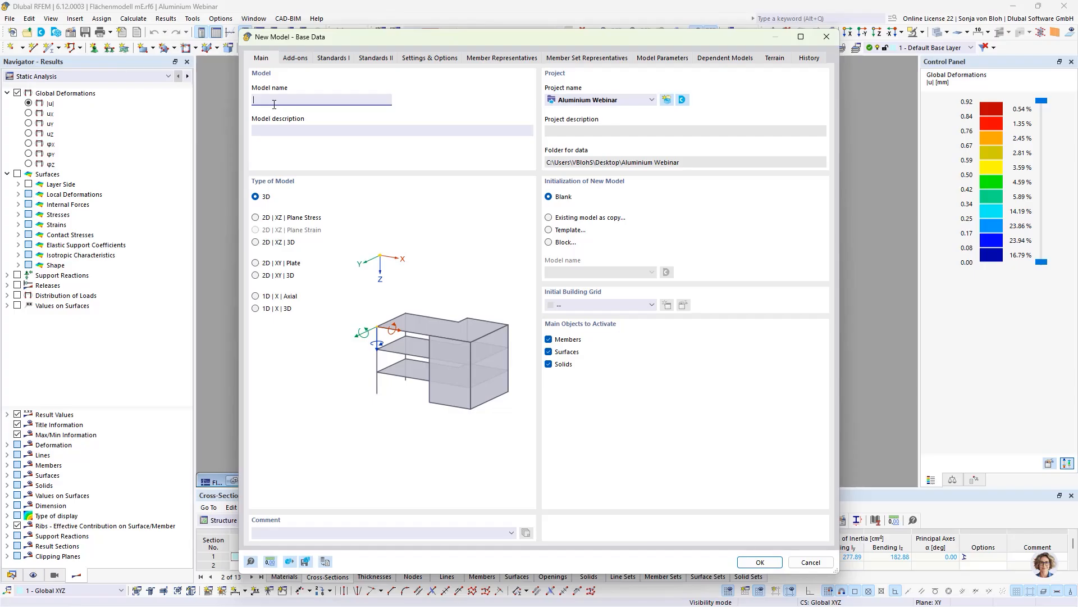
{"action": "type", "text": "Member Model"}
{"action": "left_click", "coordinate": [773, 563]}
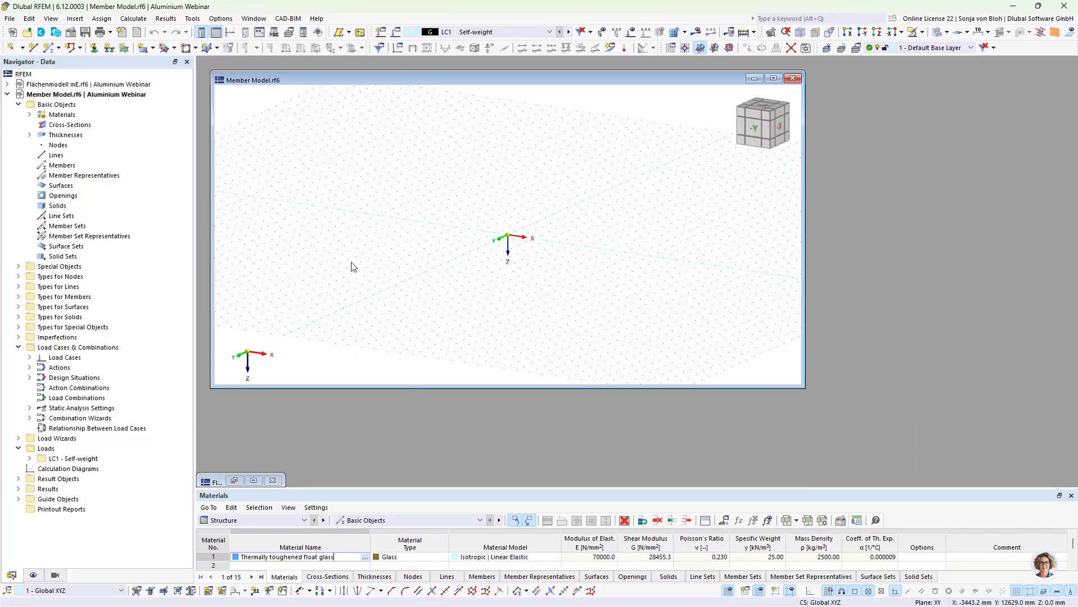
{"action": "double_click", "coordinate": [272, 79]}
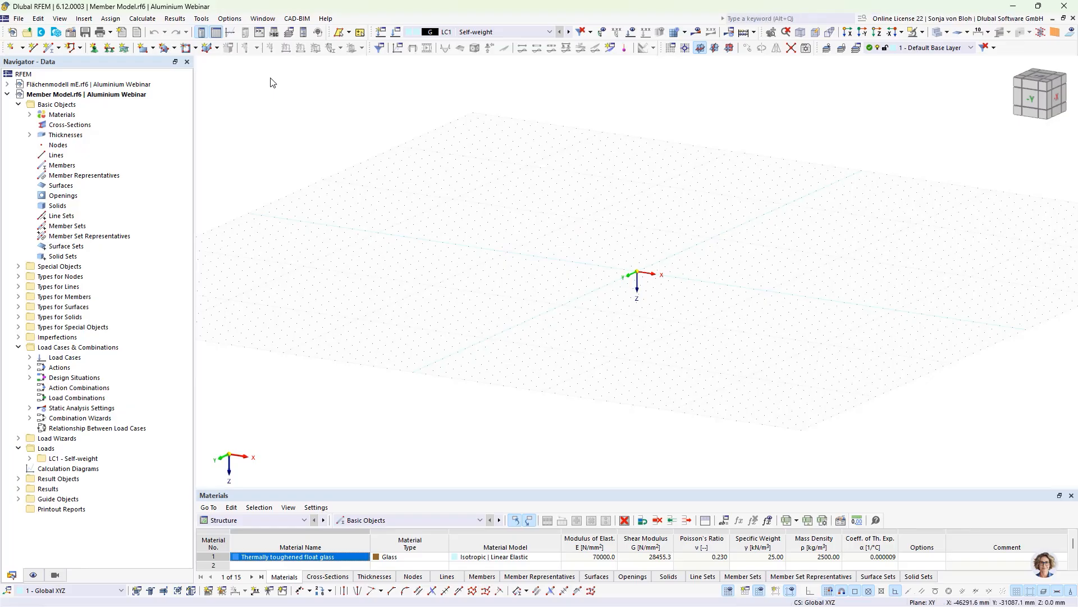
Step: Create a new cross-section by importing the RSECTION model Base profile from the Aluminium Webinar project
{"action": "right_click", "coordinate": [84, 125]}
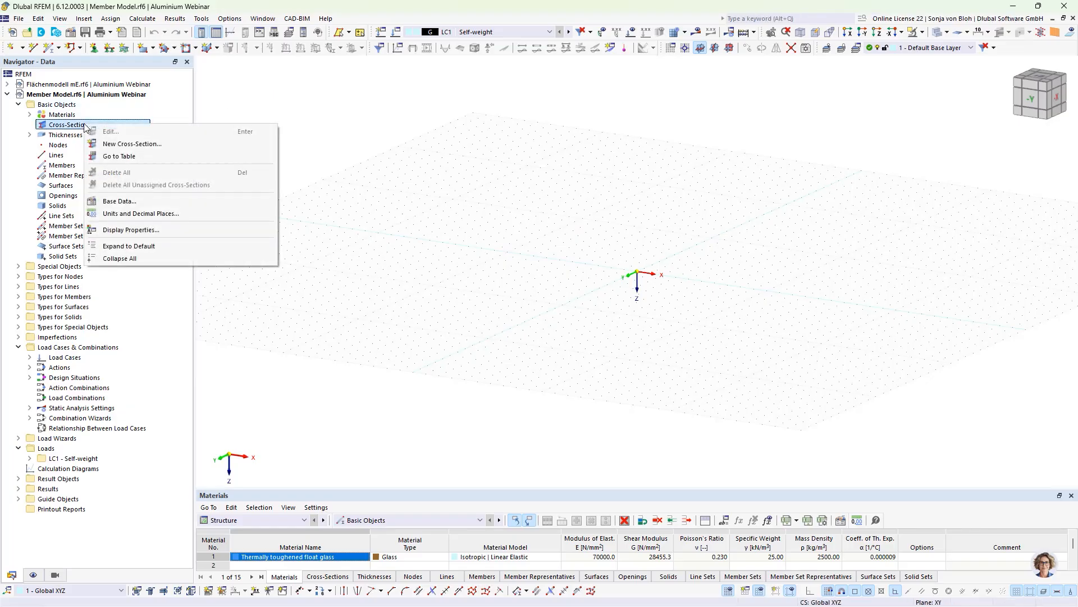
{"action": "left_click", "coordinate": [113, 144]}
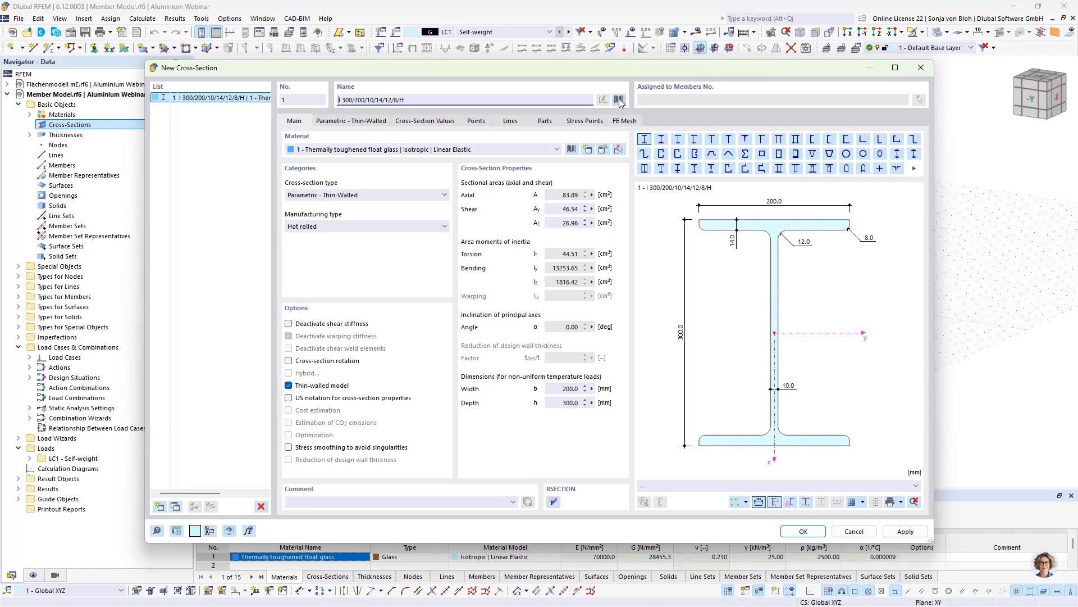
{"action": "left_click", "coordinate": [619, 99]}
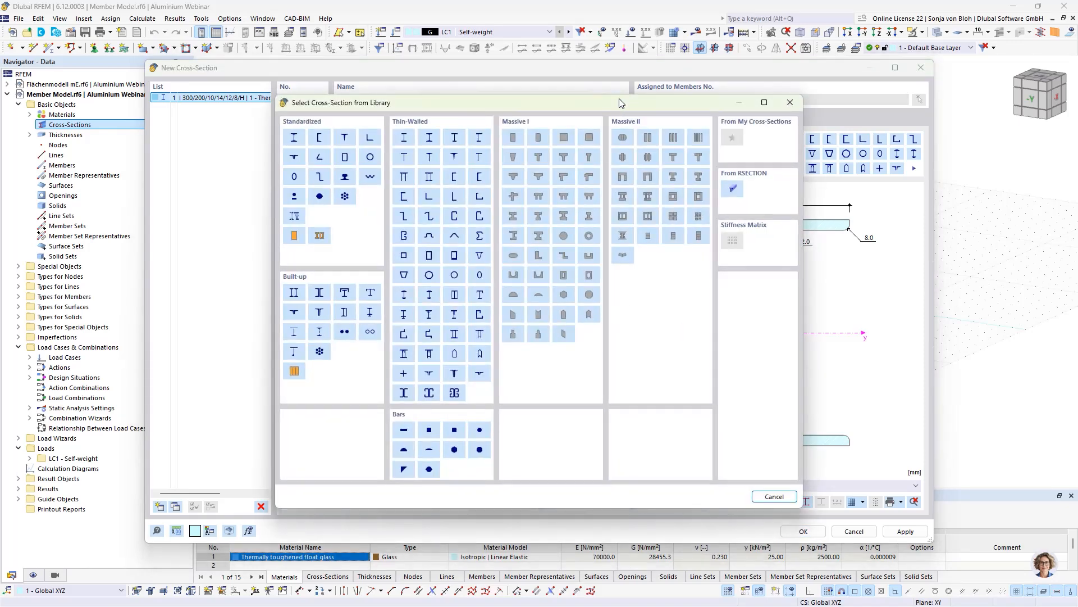
{"action": "left_click", "coordinate": [736, 189]}
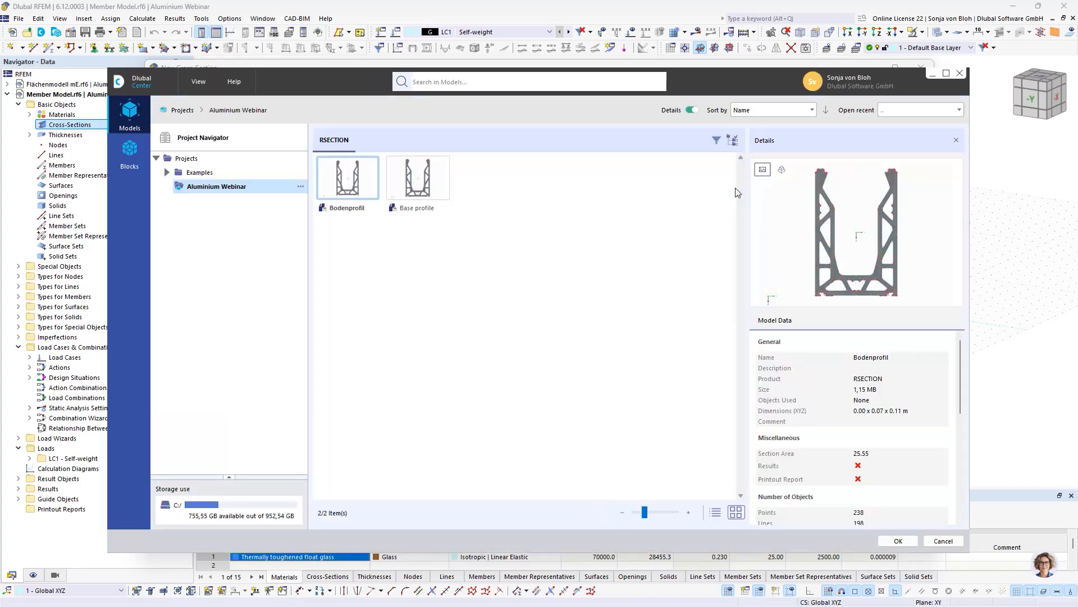
{"action": "left_click", "coordinate": [414, 179]}
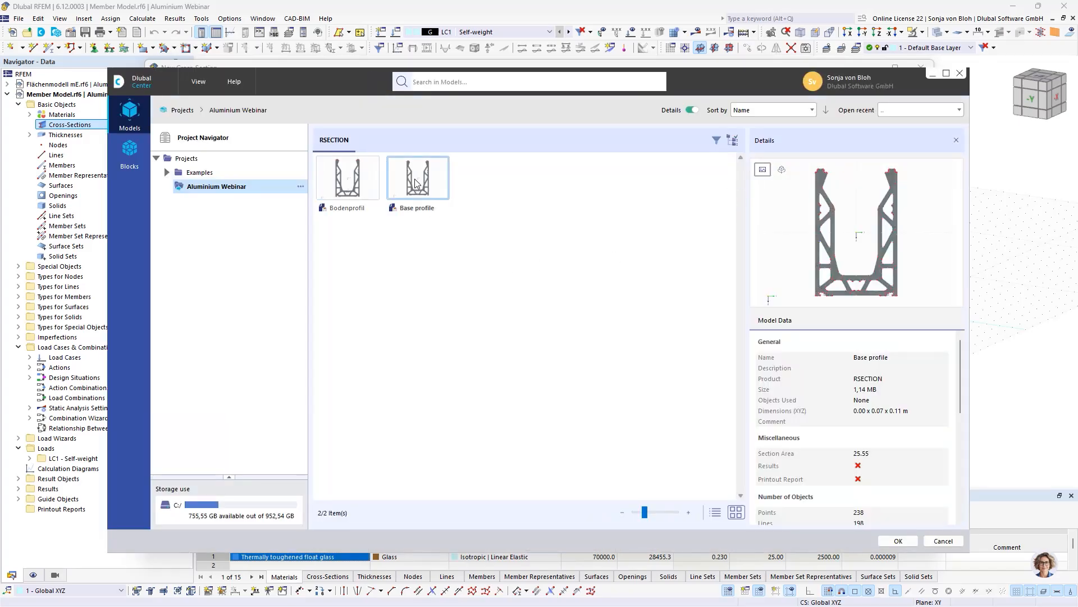
{"action": "left_click", "coordinate": [900, 541]}
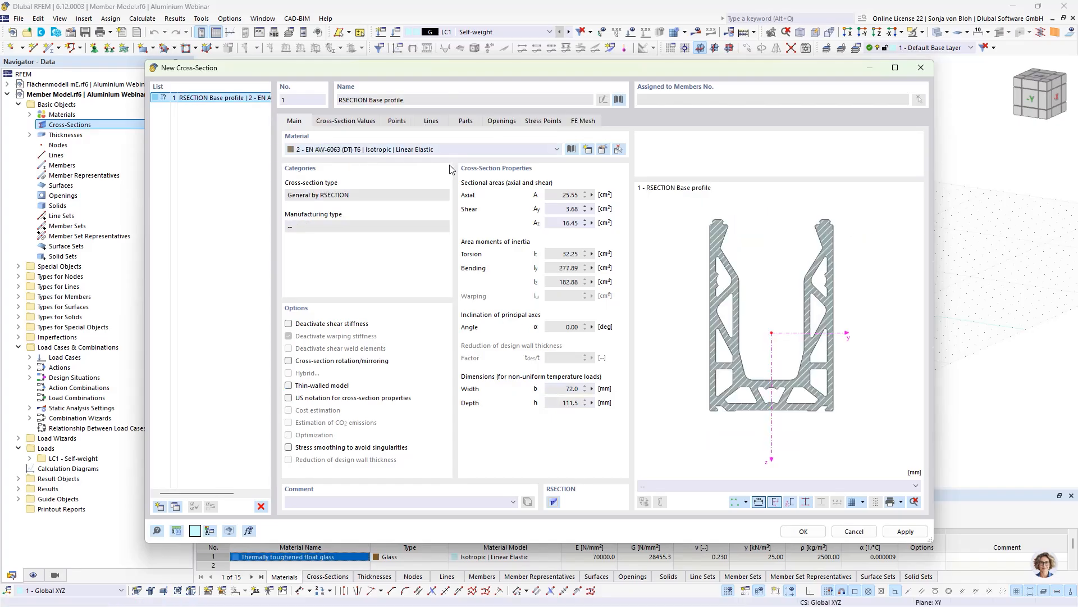
{"action": "left_click", "coordinate": [802, 531]}
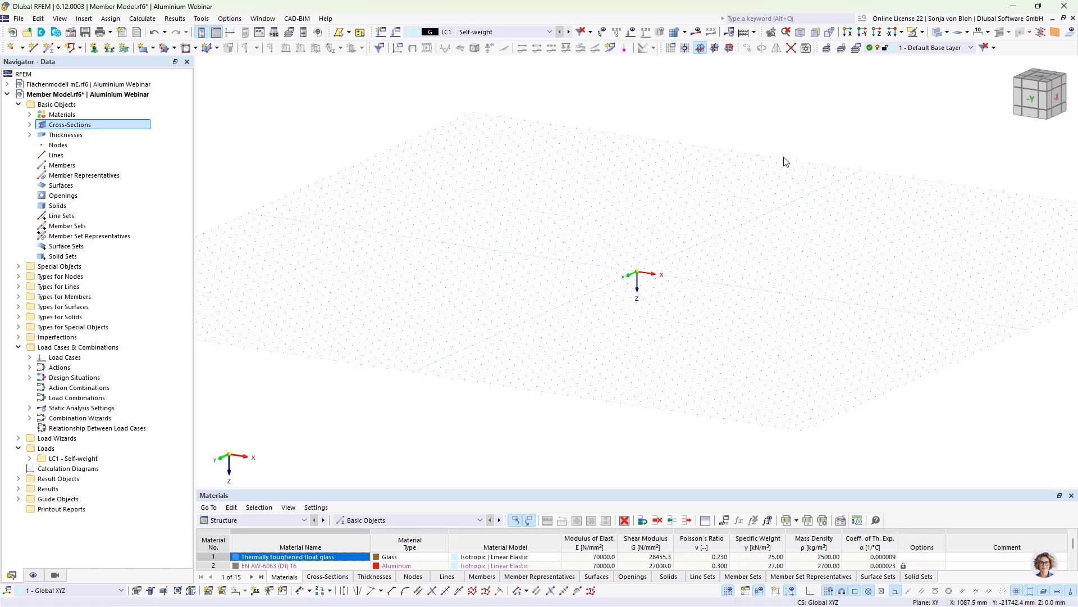
Step: Set the XZ work plane with a matching -Y view and define a general single beam member with the RSECTION Base profile cross-section
{"action": "left_click", "coordinate": [729, 48]}
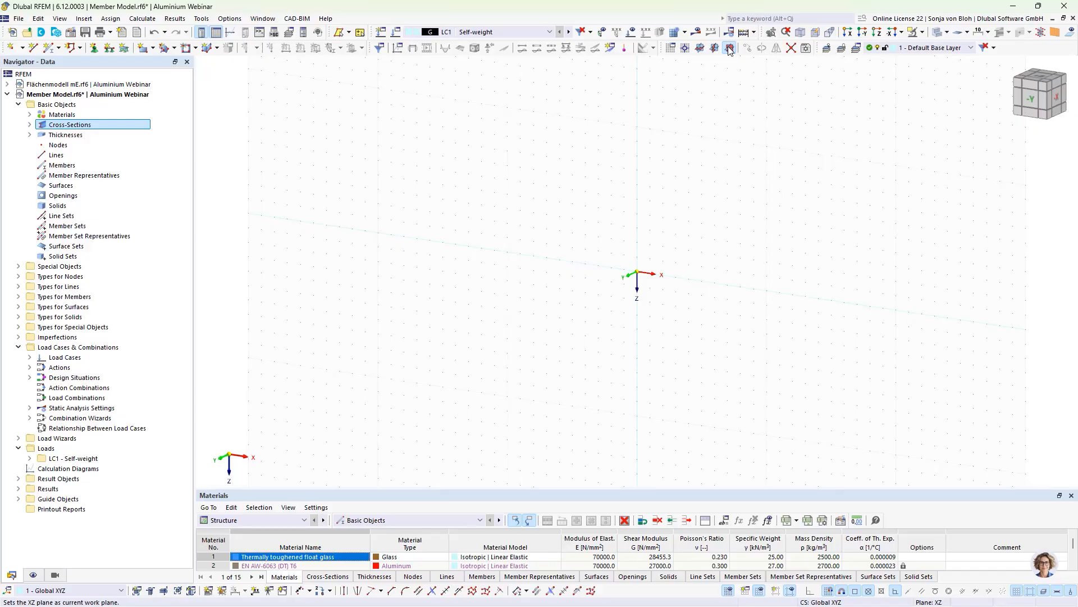
{"action": "left_click", "coordinate": [865, 36]}
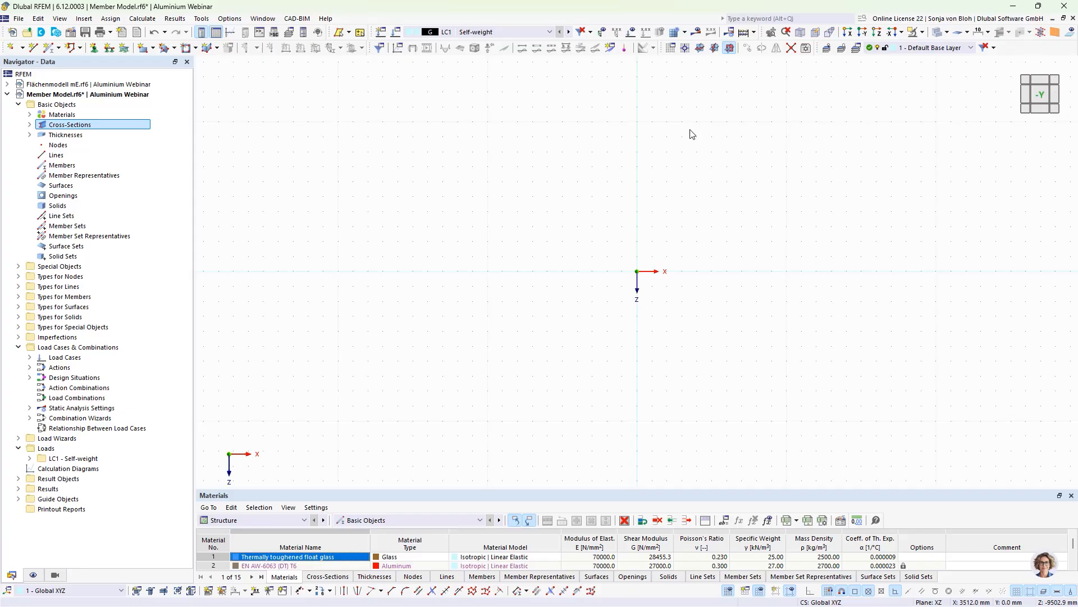
{"action": "left_click", "coordinate": [59, 49]}
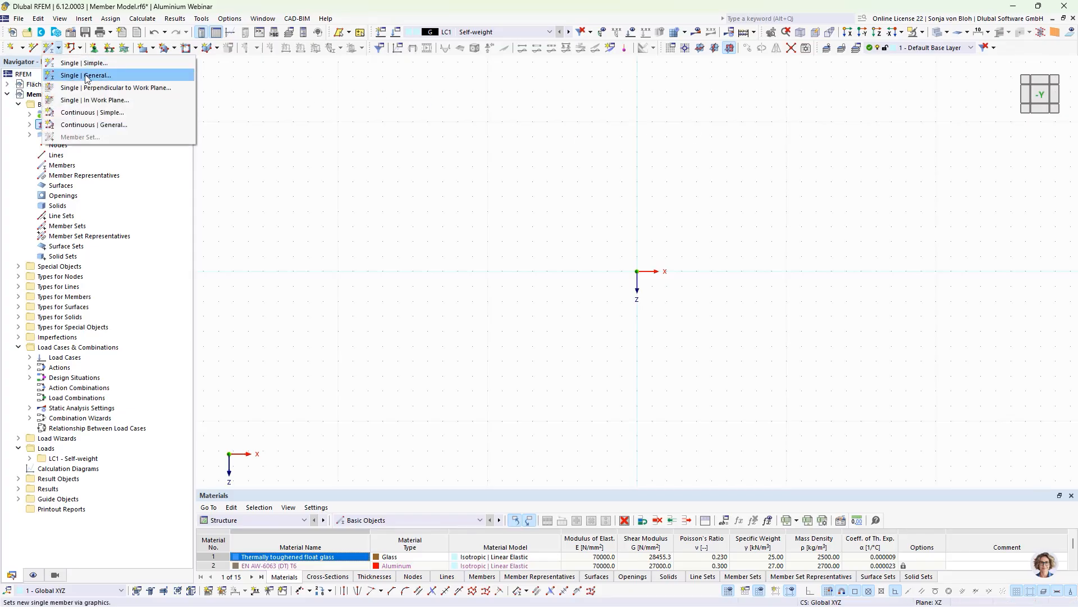
{"action": "left_click", "coordinate": [103, 75]}
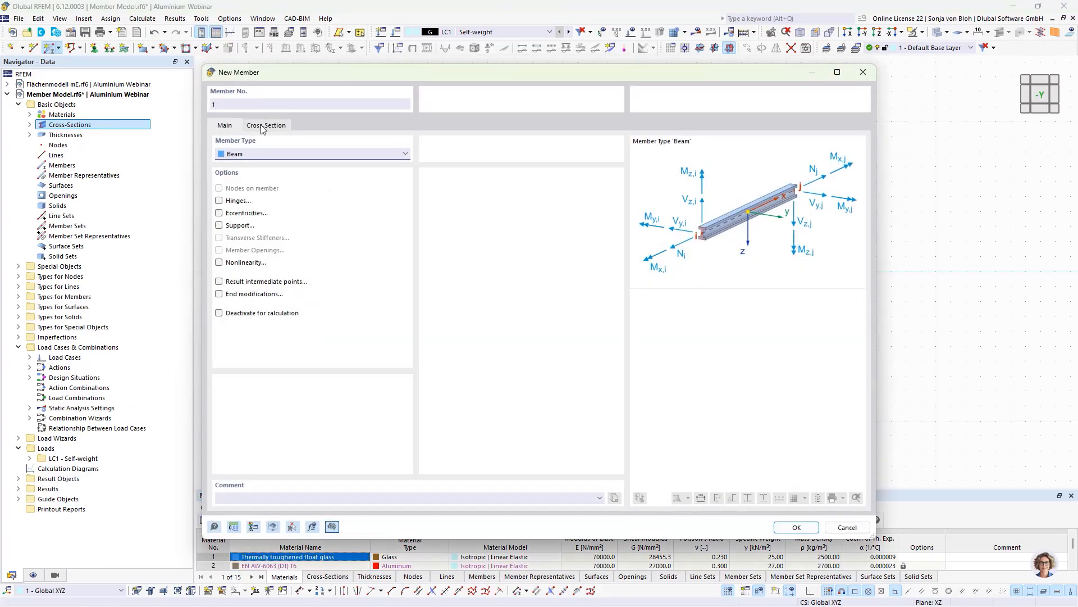
{"action": "left_click", "coordinate": [265, 125]}
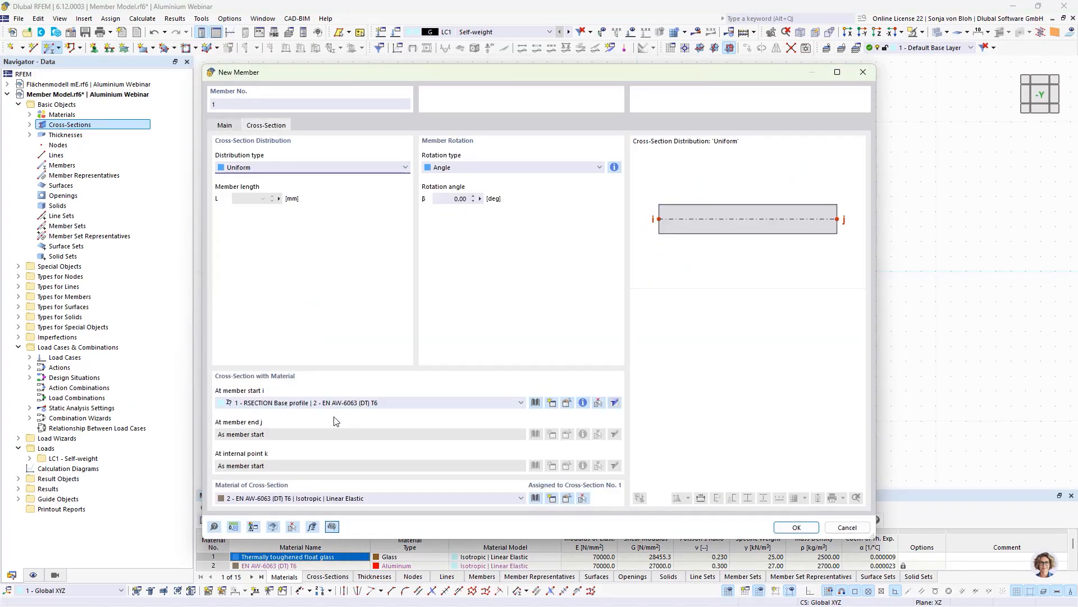
{"action": "left_click", "coordinate": [786, 526]}
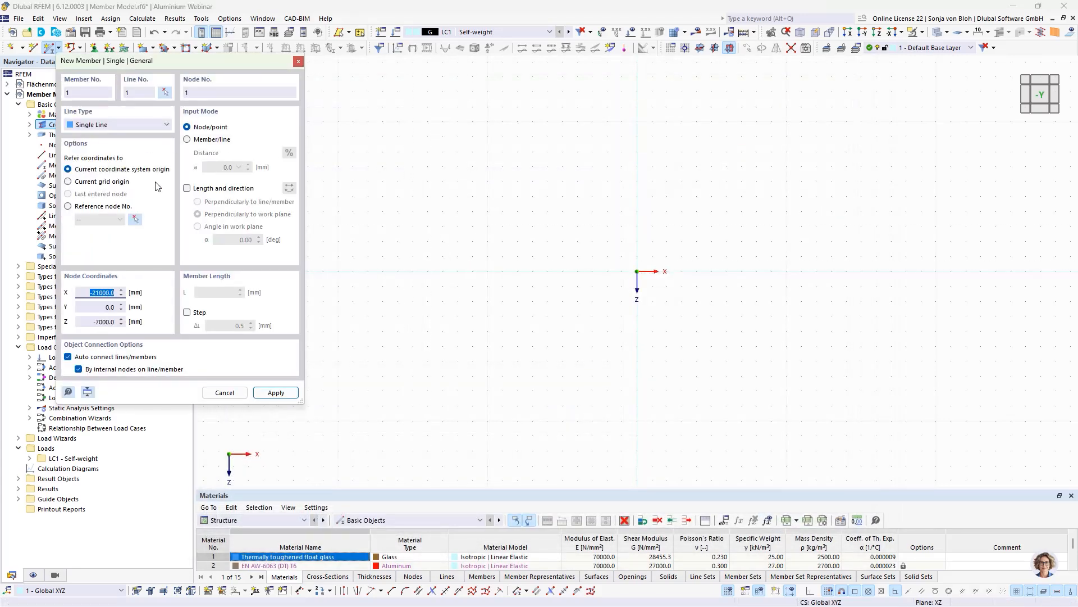
Step: Place the member from the origin with a length of 1200 mm at a 90° angle in the work plane
{"action": "left_click", "coordinate": [187, 189]}
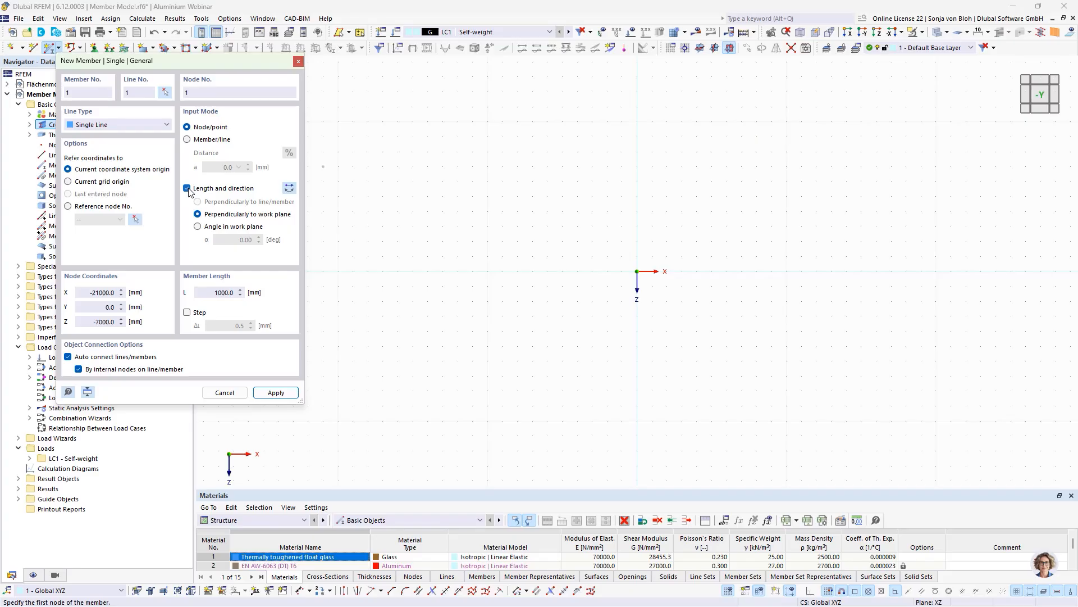
{"action": "left_click", "coordinate": [198, 227]}
{"action": "type", "text": "90"}
{"action": "left_click", "coordinate": [244, 295]}
{"action": "type", "text": "1200"}
{"action": "left_click", "coordinate": [637, 271]}
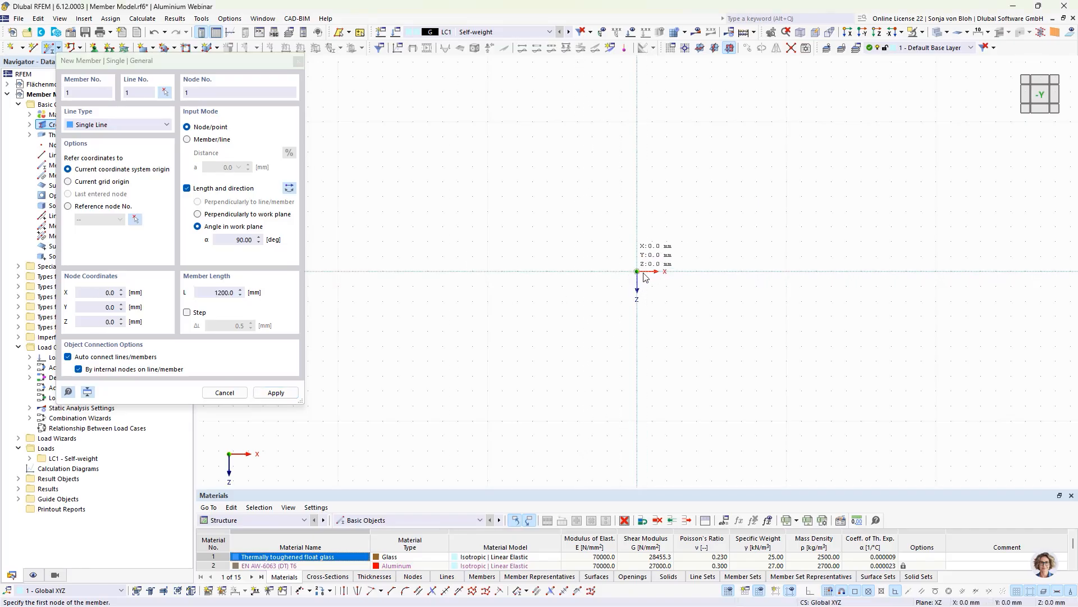
{"action": "key", "text": "Escape"}
{"action": "scroll", "coordinate": [665, 279], "scroll_direction": "up", "scroll_amount": 10}
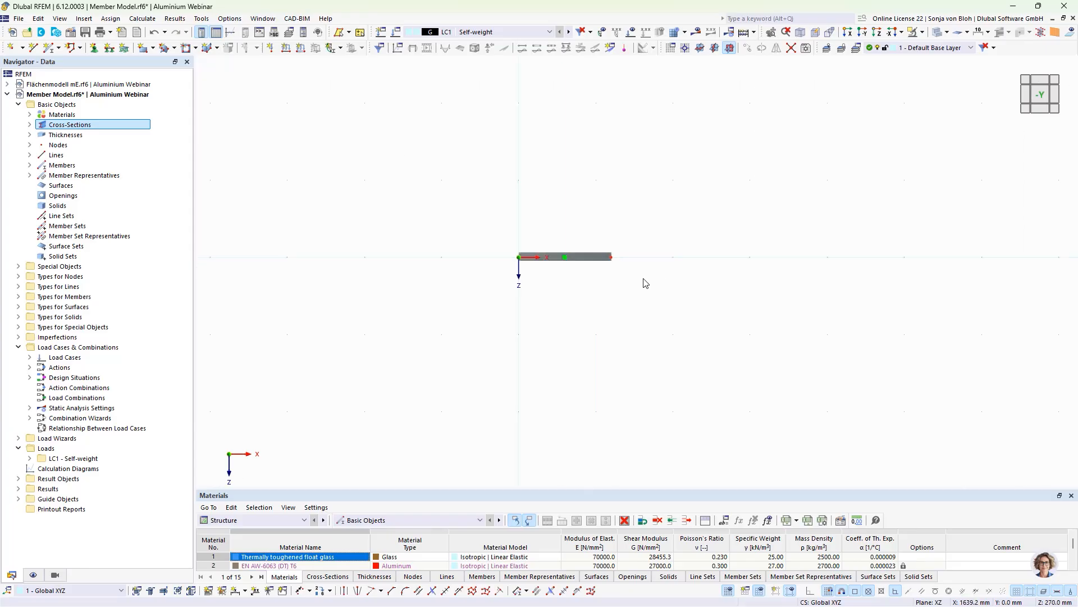
{"action": "middle_click_drag", "start_coordinate": [584, 255], "coordinate": [591, 325]}
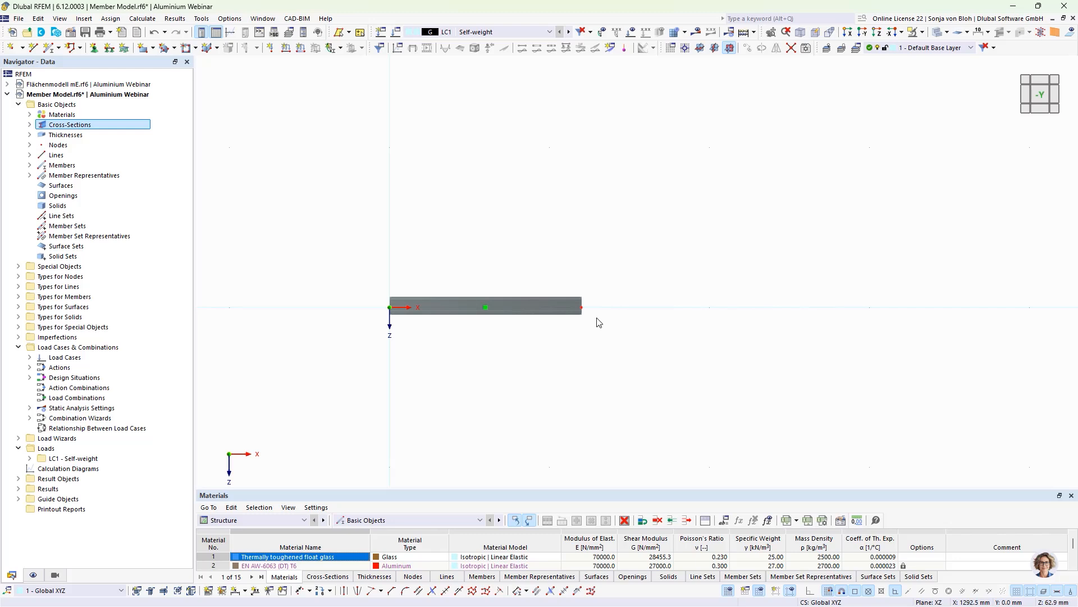
Step: Set up a copy of the member's line with a Z displacement of -900 mm
{"action": "left_click", "coordinate": [30, 155]}
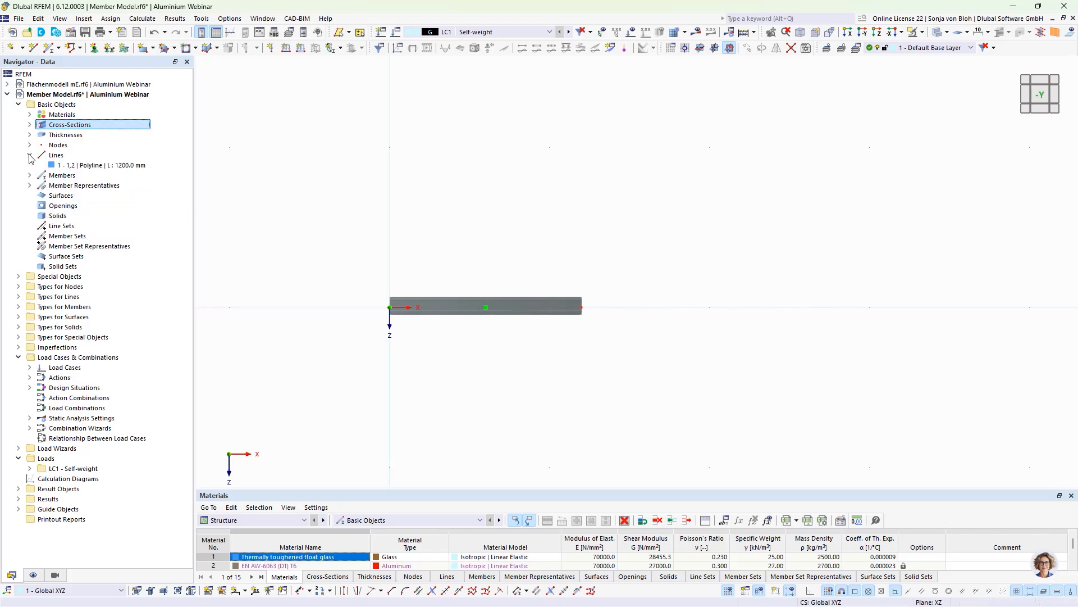
{"action": "left_click", "coordinate": [66, 165]}
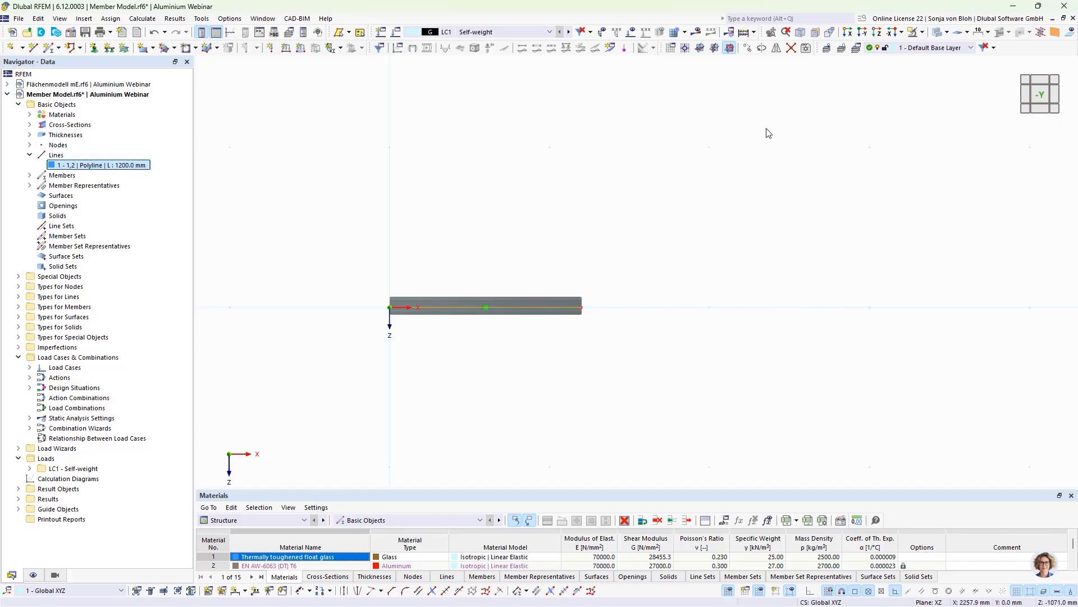
{"action": "left_click", "coordinate": [749, 47]}
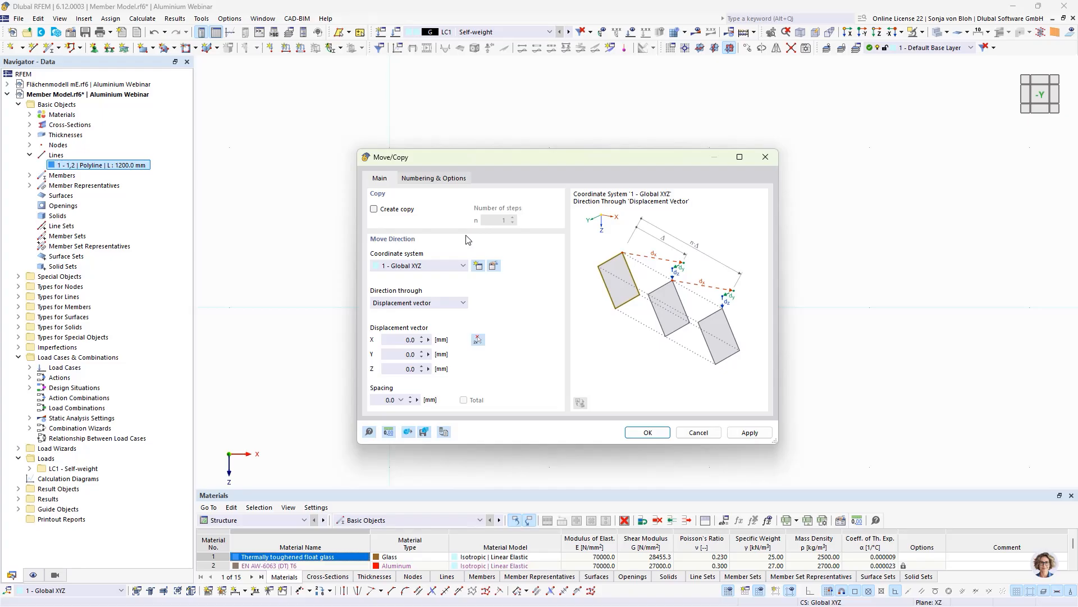
{"action": "left_click", "coordinate": [374, 209]}
{"action": "left_click_drag", "start_coordinate": [395, 369], "coordinate": [442, 374]}
{"action": "type", "text": "-900"}
Step: Link the copied lines with a standard plane surface of 21.5 mm uniform thermally toughened float glass and create the copy
{"action": "left_click", "coordinate": [439, 179]}
{"action": "left_click", "coordinate": [374, 325]}
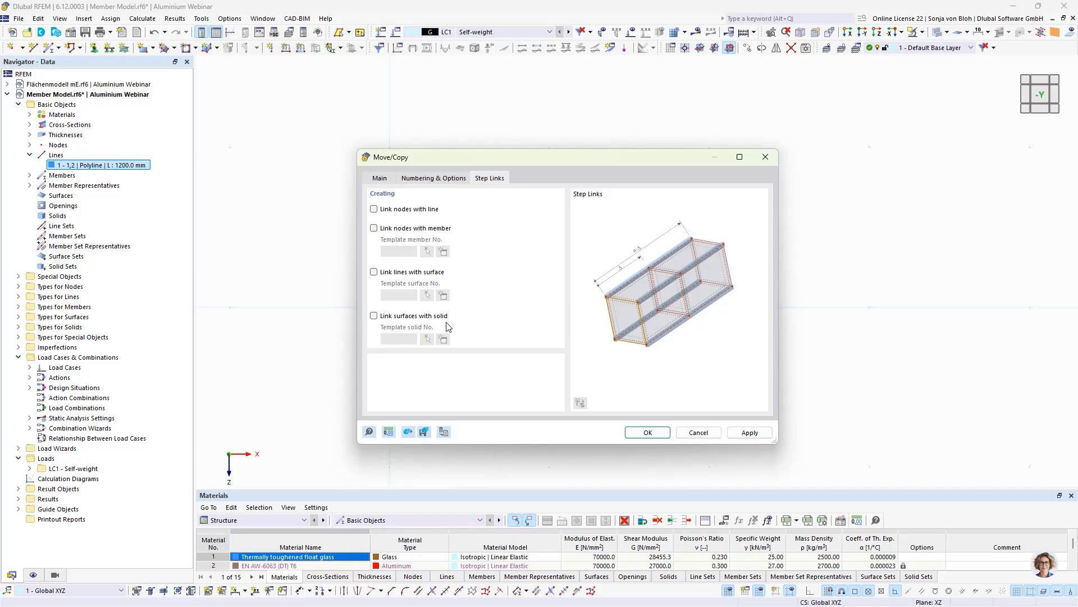
{"action": "left_click", "coordinate": [374, 272]}
{"action": "left_click", "coordinate": [442, 295]}
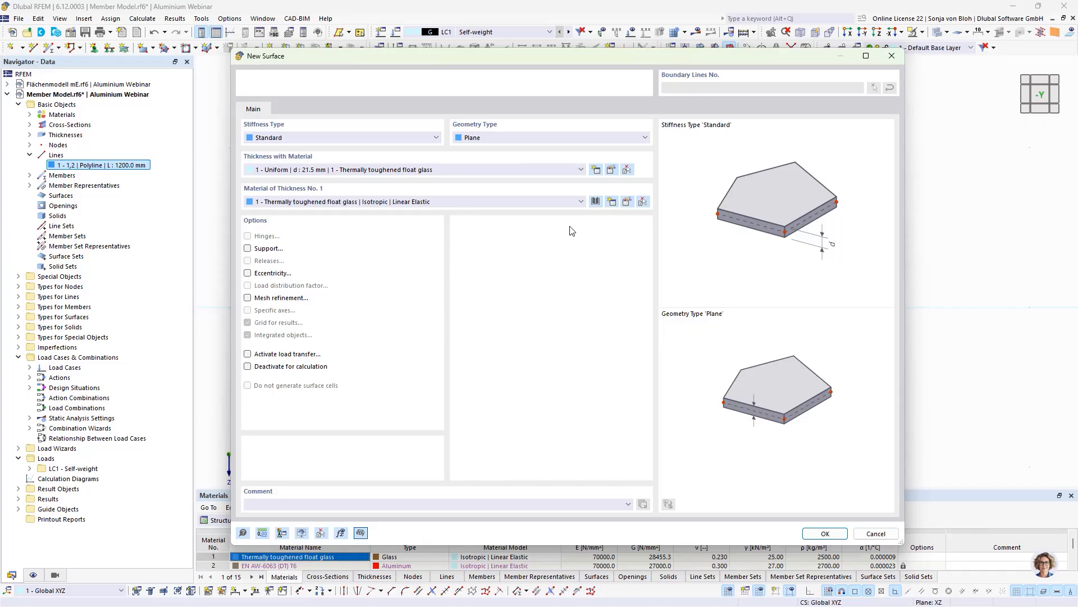
{"action": "left_click", "coordinate": [612, 169]}
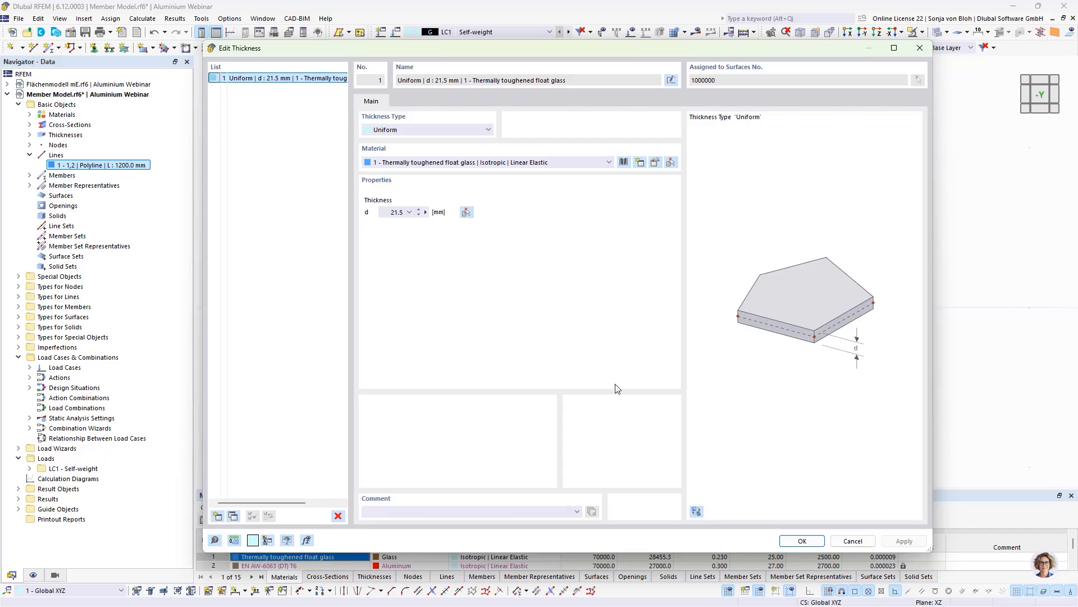
{"action": "left_click", "coordinate": [799, 541]}
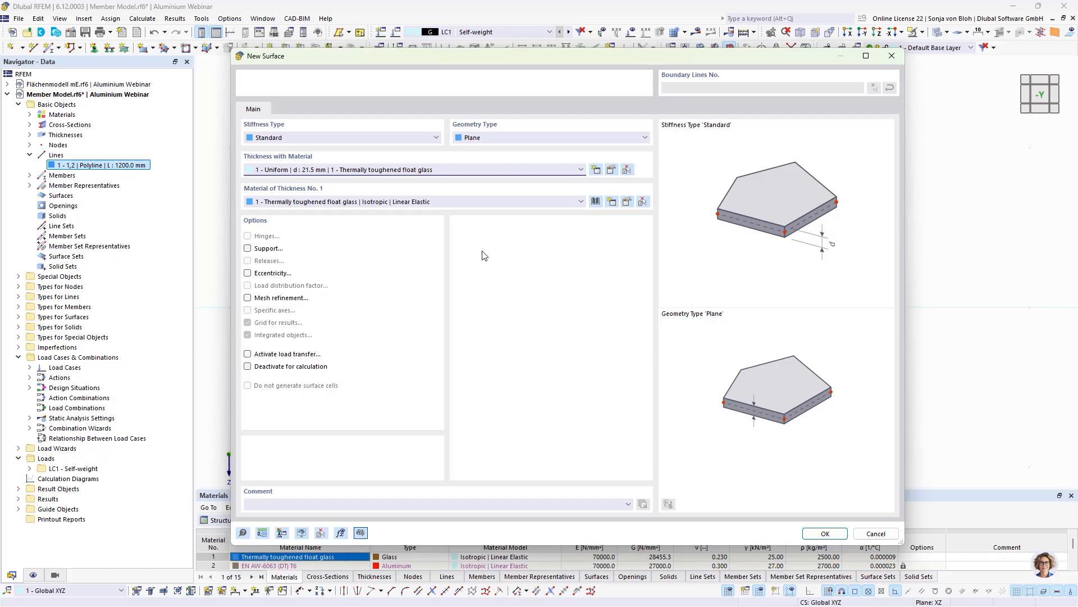
{"action": "left_click", "coordinate": [823, 532]}
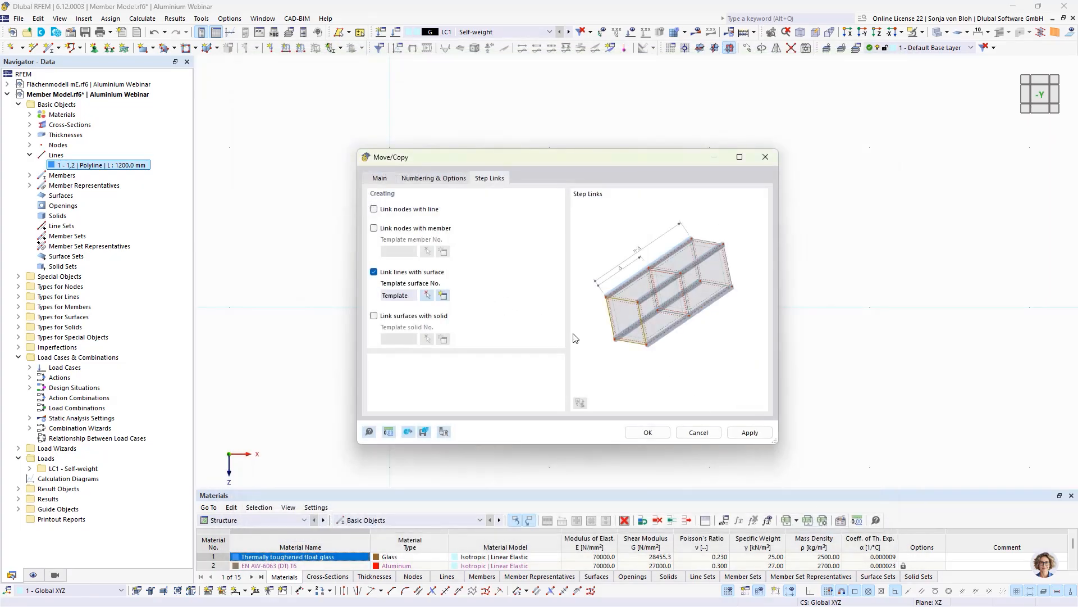
{"action": "left_click", "coordinate": [638, 432]}
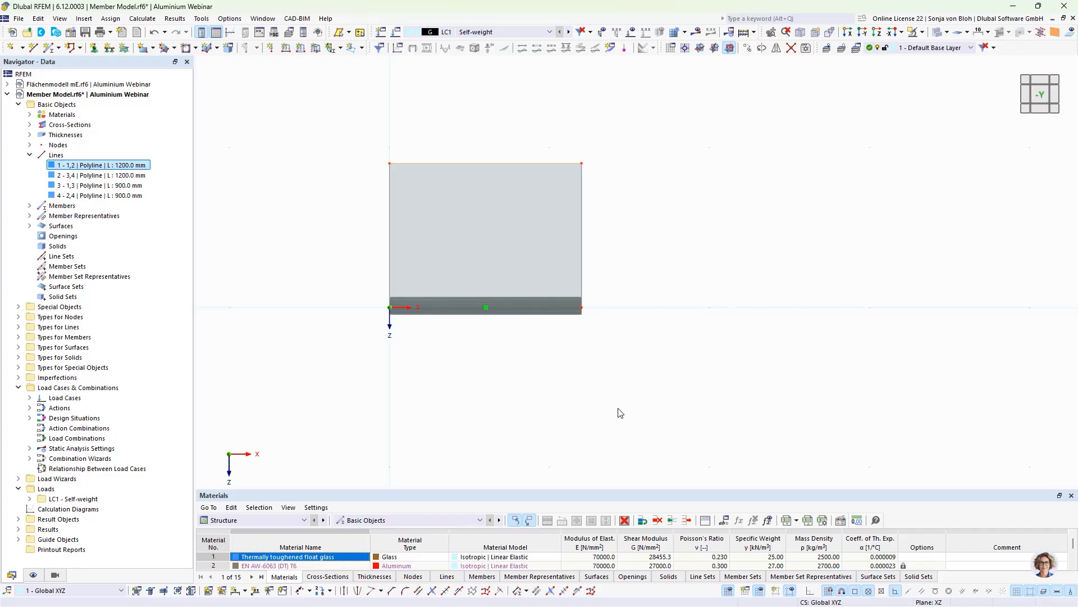
Step: Enable nodes on the beam member and set their definition type to String with absolute distances in millimetres
{"action": "left_click", "coordinate": [455, 305]}
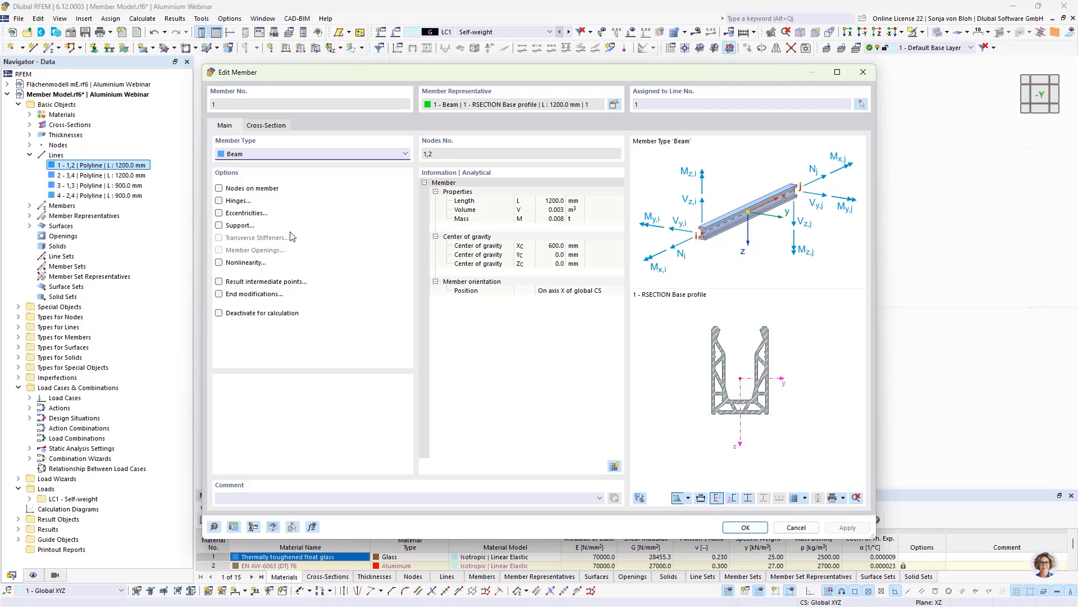
{"action": "left_click", "coordinate": [219, 188]}
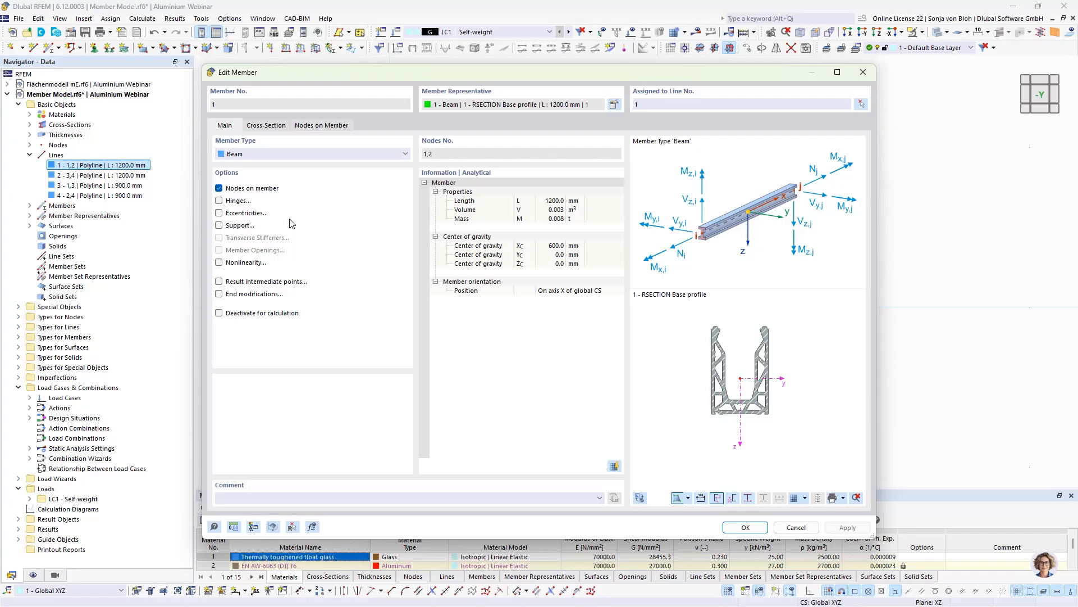
{"action": "left_click", "coordinate": [318, 127]}
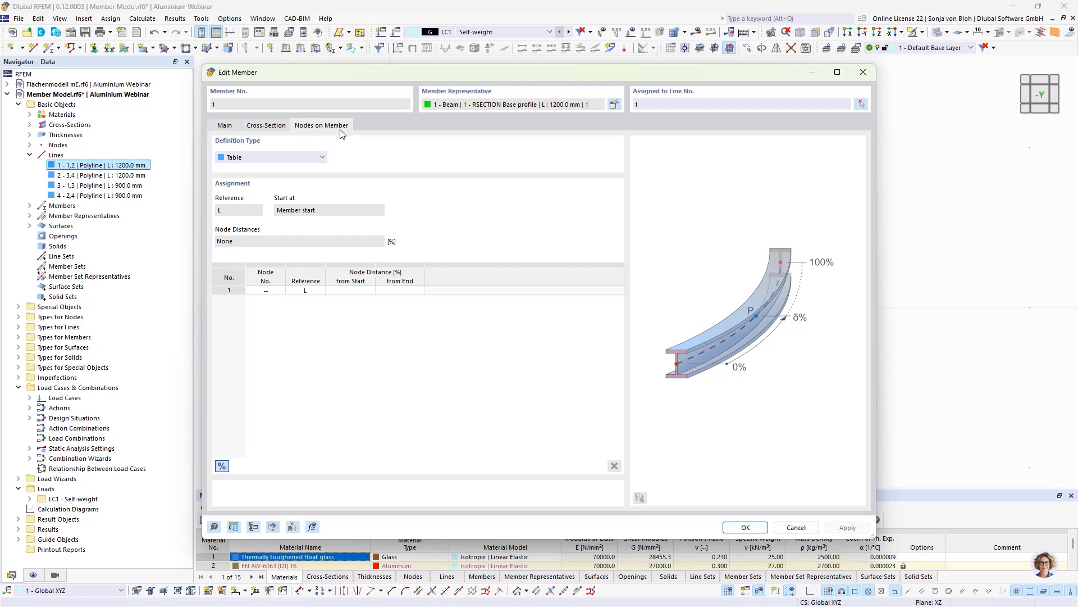
{"action": "left_click", "coordinate": [318, 157]}
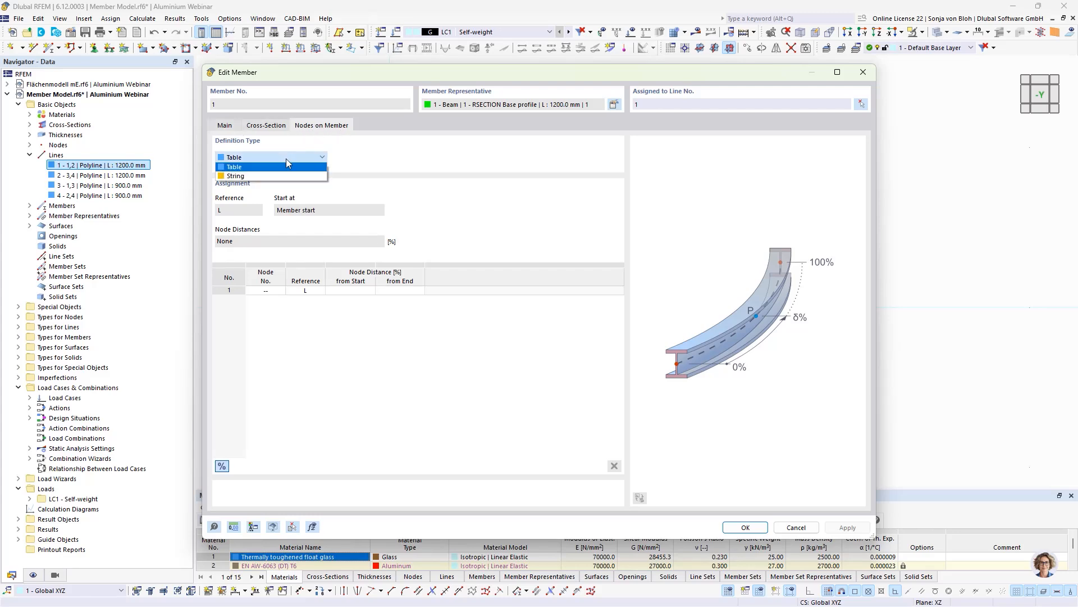
{"action": "left_click", "coordinate": [273, 176]}
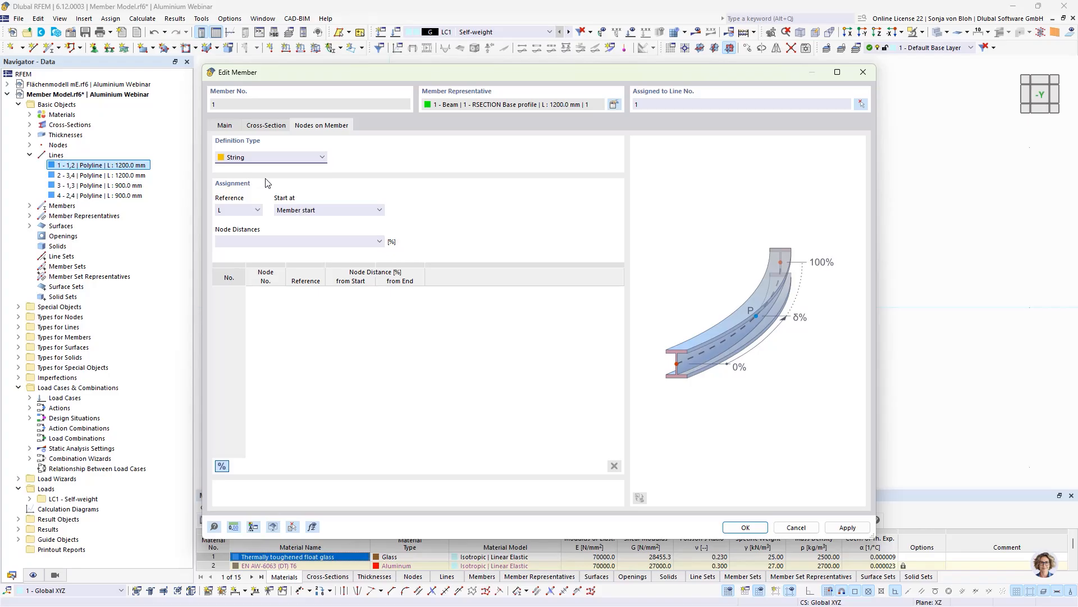
{"action": "left_click", "coordinate": [221, 466]}
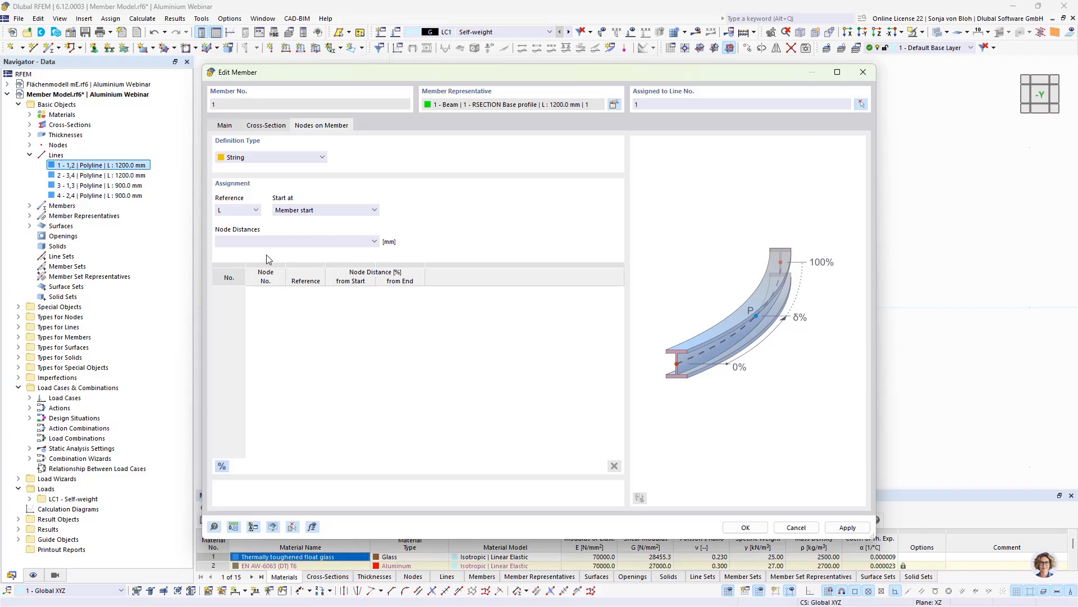
Step: Define the member's node distances as 100 5*200 mm from the member start and apply the changes
{"action": "left_click", "coordinate": [236, 241]}
{"action": "type", "text": "100"}
{"action": "type", "text": " 5"}
{"action": "type", "text": "*100"}
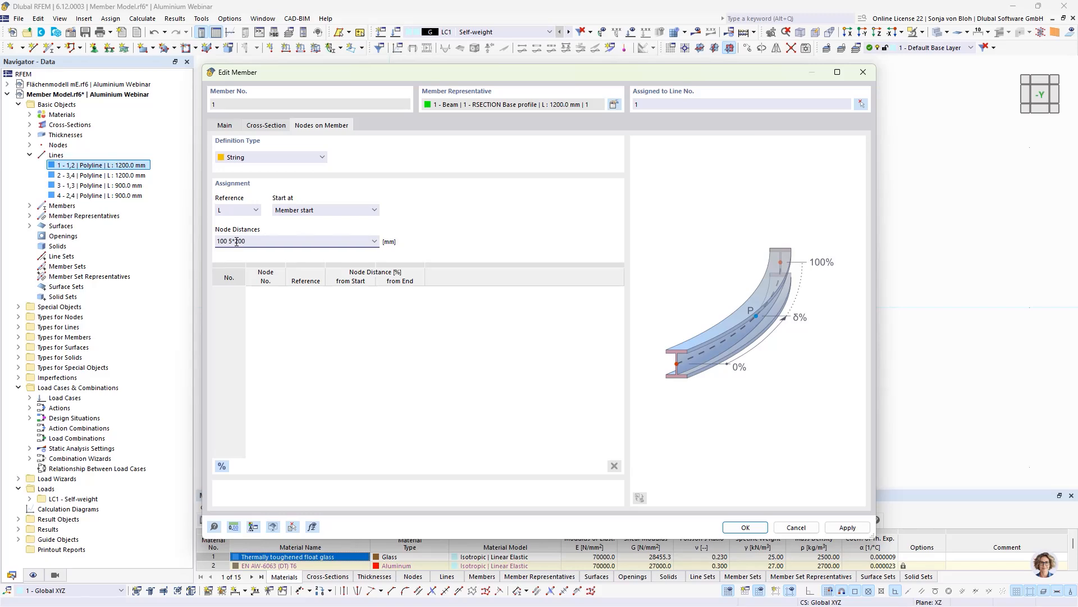
{"action": "left_click", "coordinate": [742, 527]}
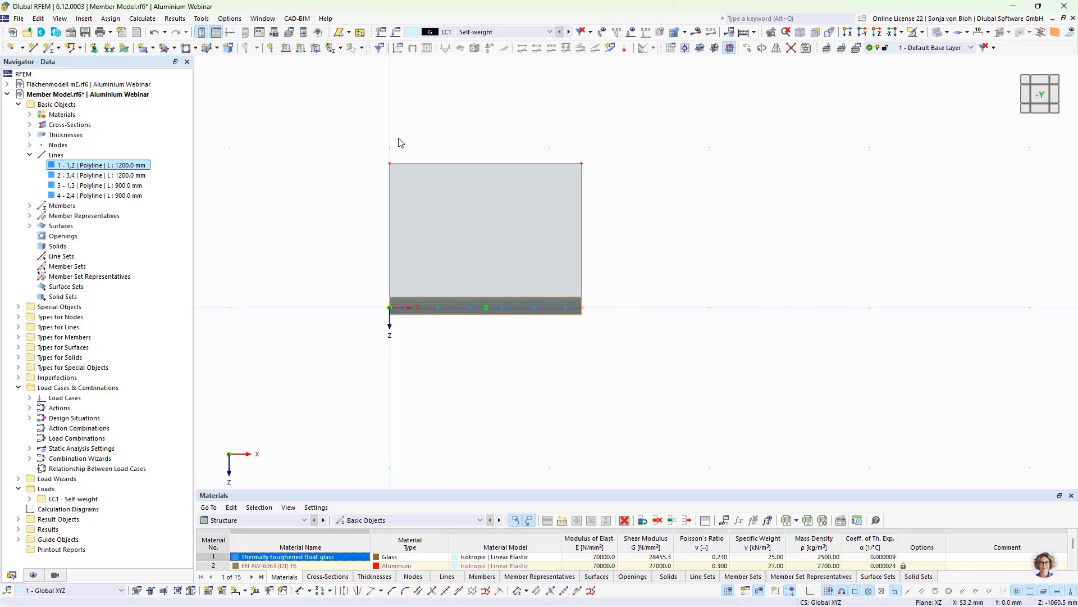
Step: Assign the Hinged nodal support to all nodes along the member, with rotation φX restrained and φZ released
{"action": "left_click_drag", "start_coordinate": [398, 138], "coordinate": [572, 339]}
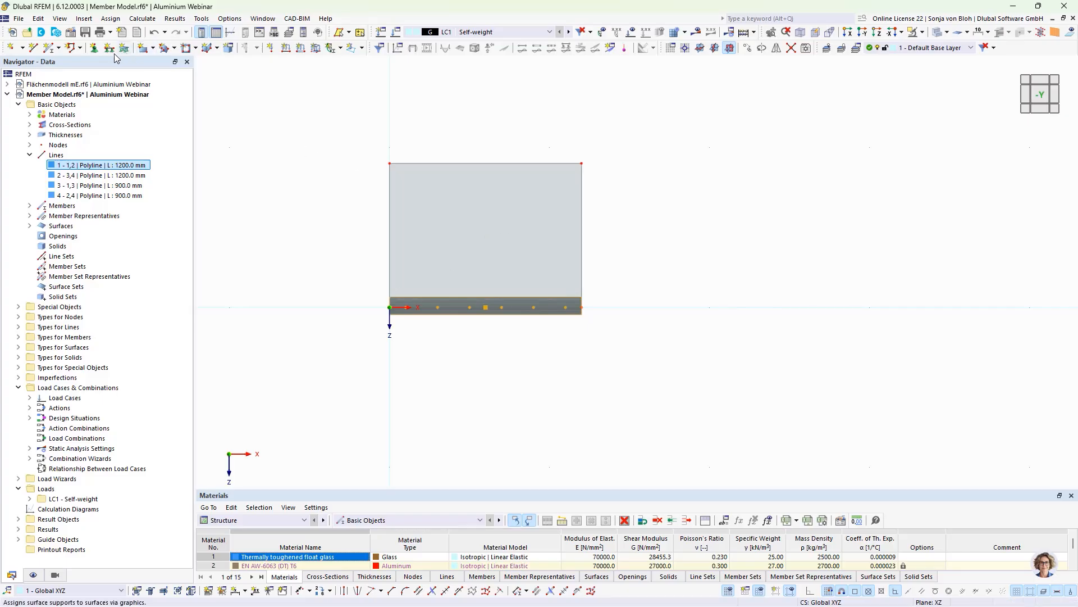
{"action": "left_click", "coordinate": [95, 49]}
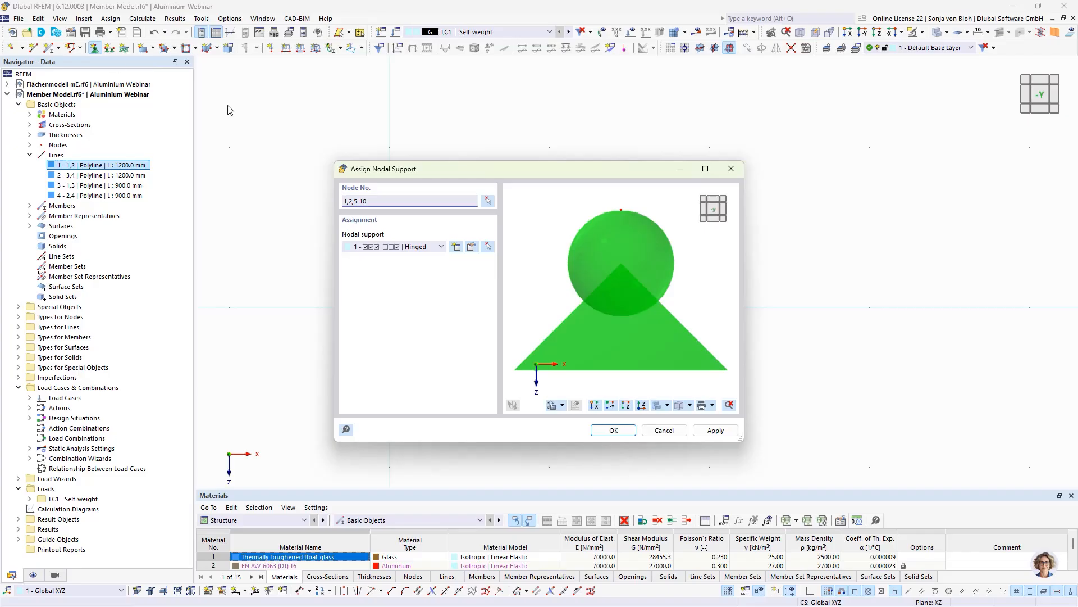
{"action": "left_click", "coordinate": [472, 247]}
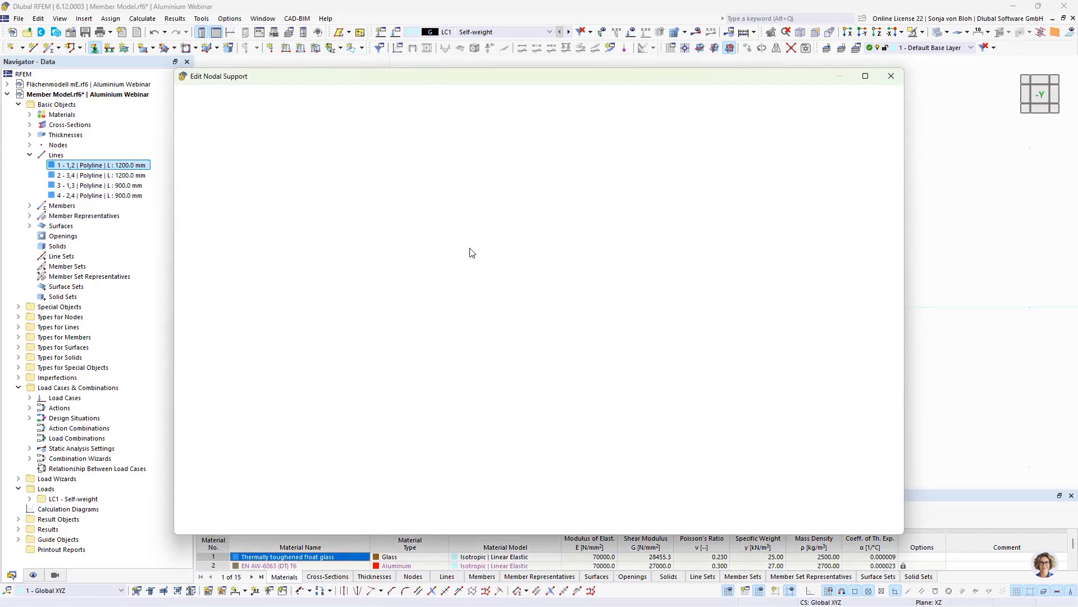
{"action": "left_click", "coordinate": [316, 293]}
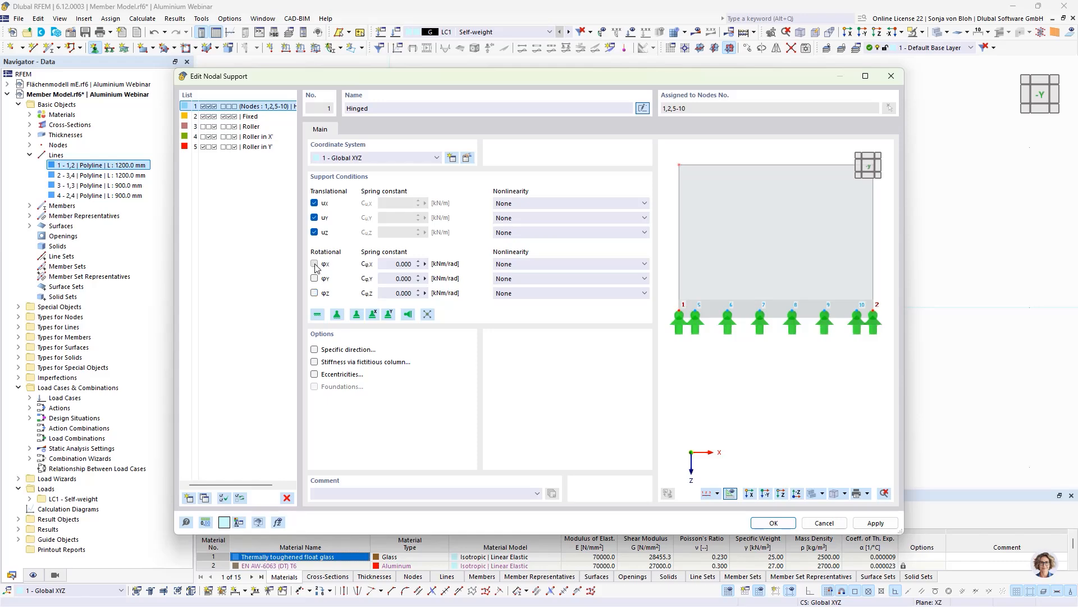
{"action": "left_click", "coordinate": [315, 264]}
{"action": "left_click", "coordinate": [774, 523]}
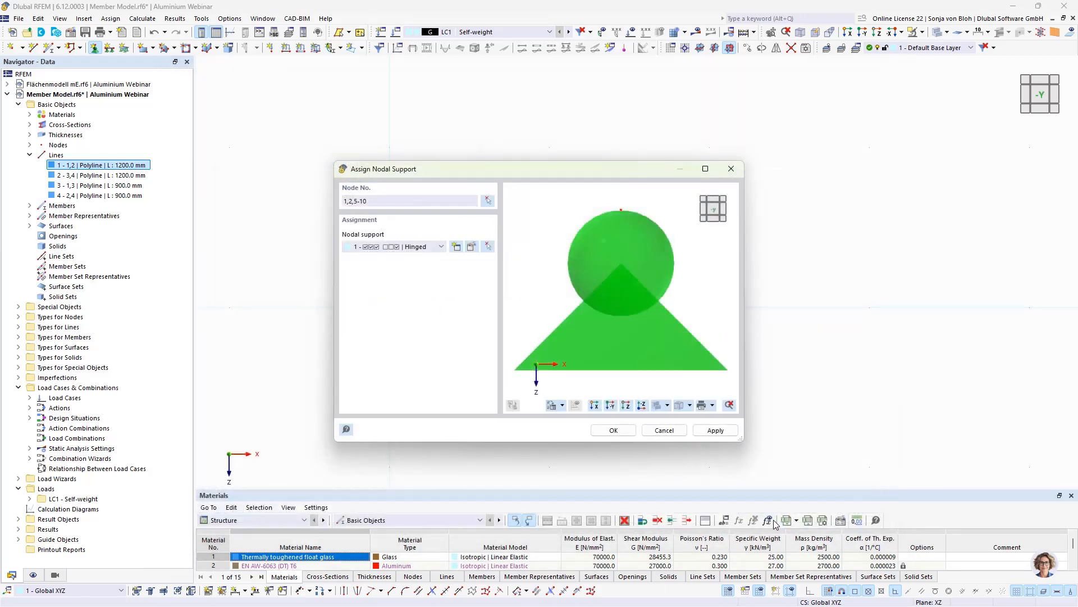
{"action": "left_click", "coordinate": [612, 430]}
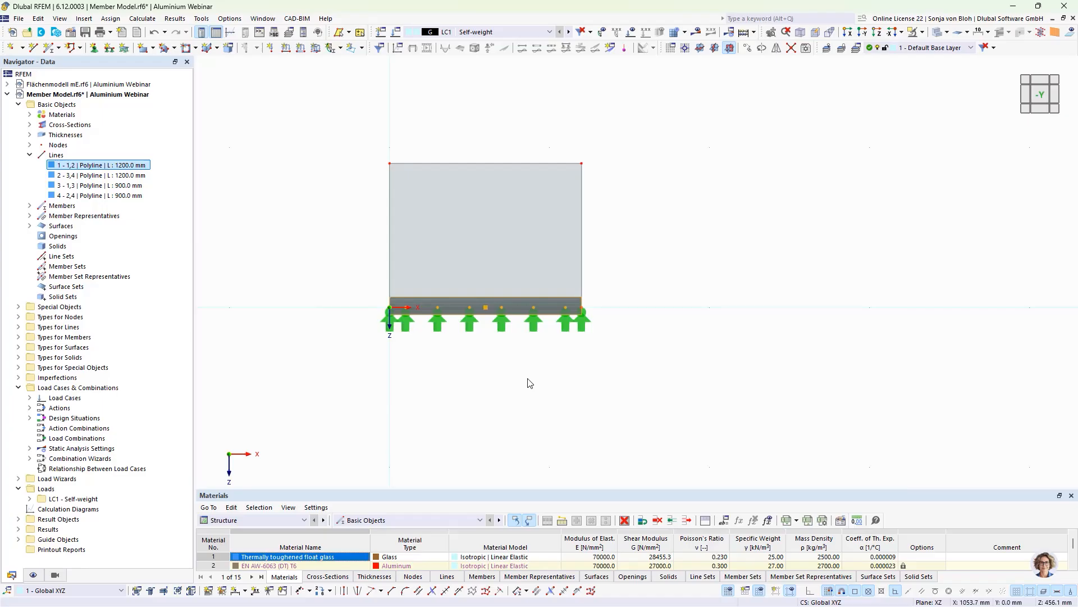
Step: Delete the nodal supports at the two end nodes of the member
{"action": "left_click", "coordinate": [391, 328]}
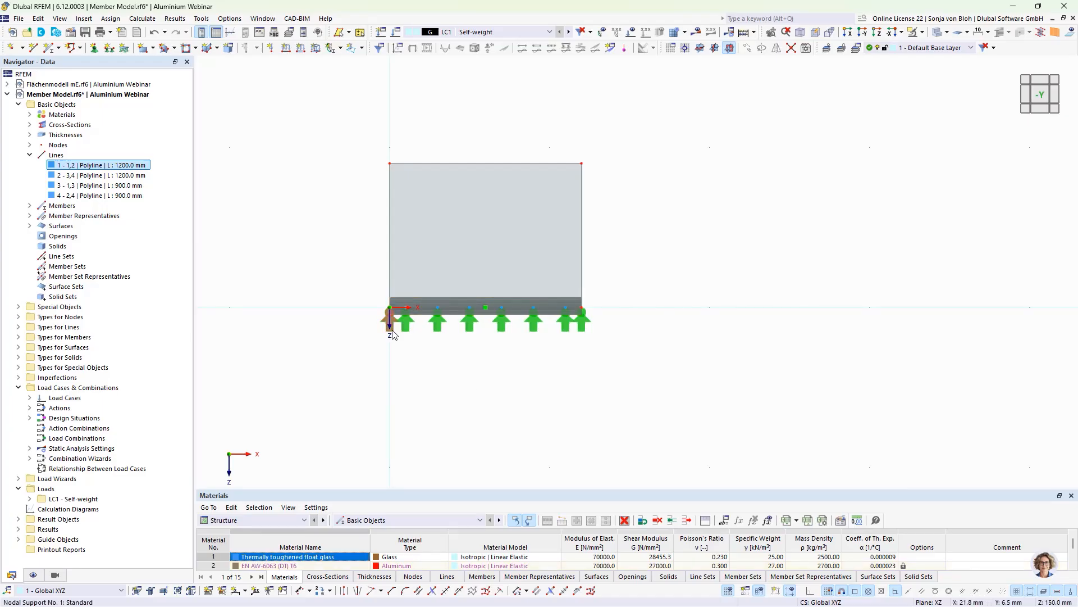
{"action": "left_click", "coordinate": [583, 327]}
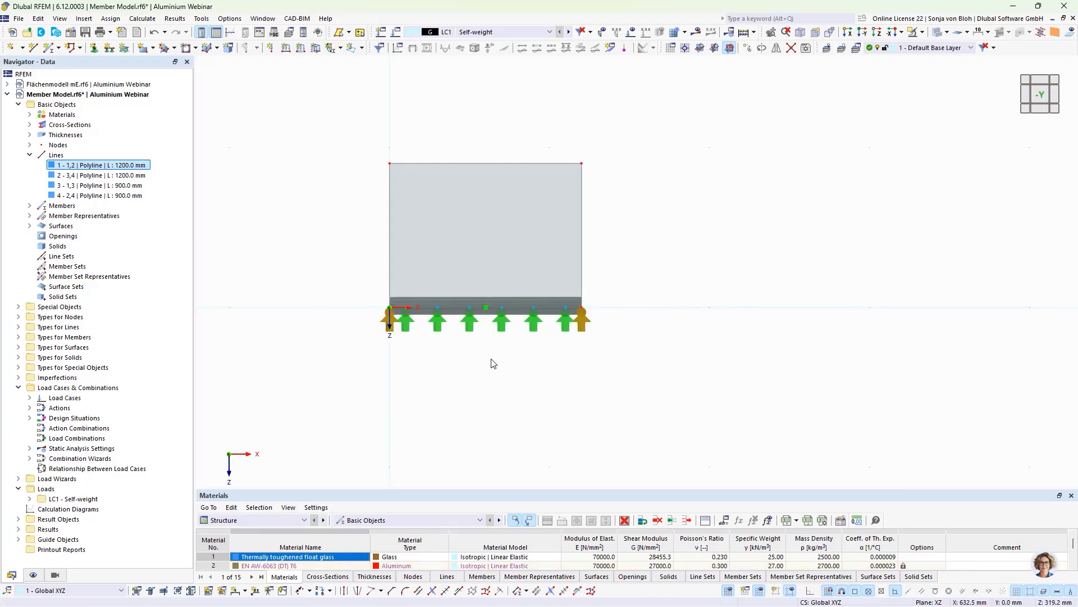
{"action": "key", "text": "Delete"}
Step: Set the mesh's target length of finite elements to 50 mm
{"action": "left_click", "coordinate": [182, 20]}
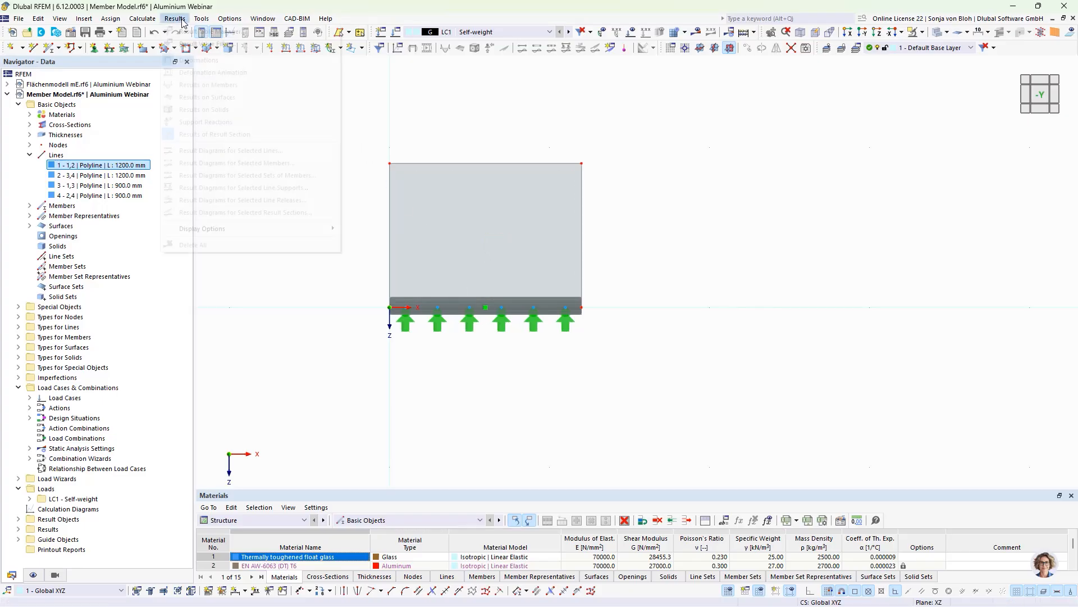
{"action": "mouse_move", "coordinate": [142, 18]}
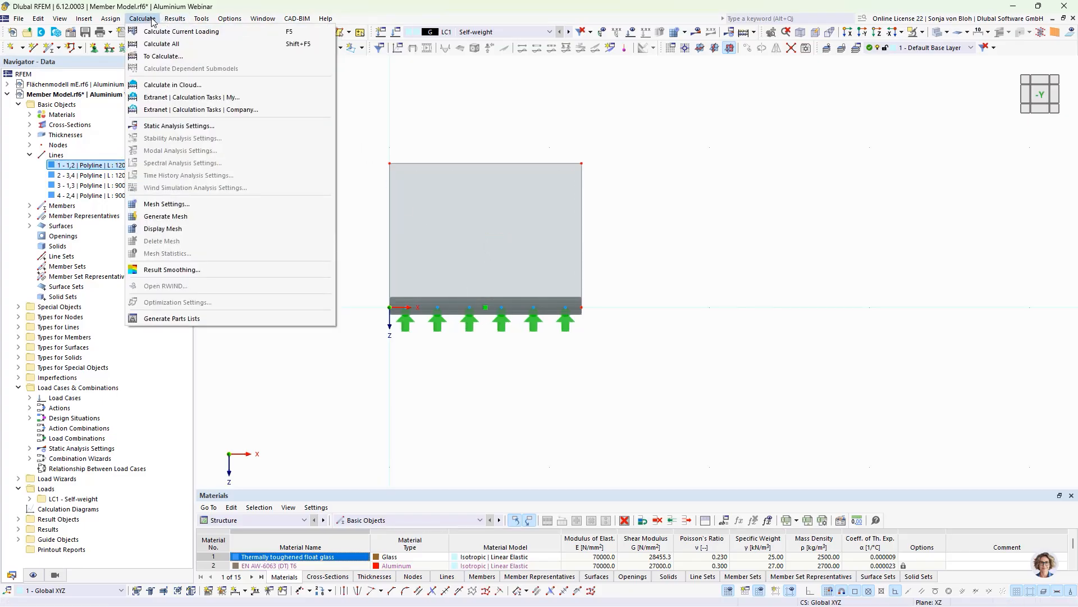
{"action": "left_click", "coordinate": [163, 204]}
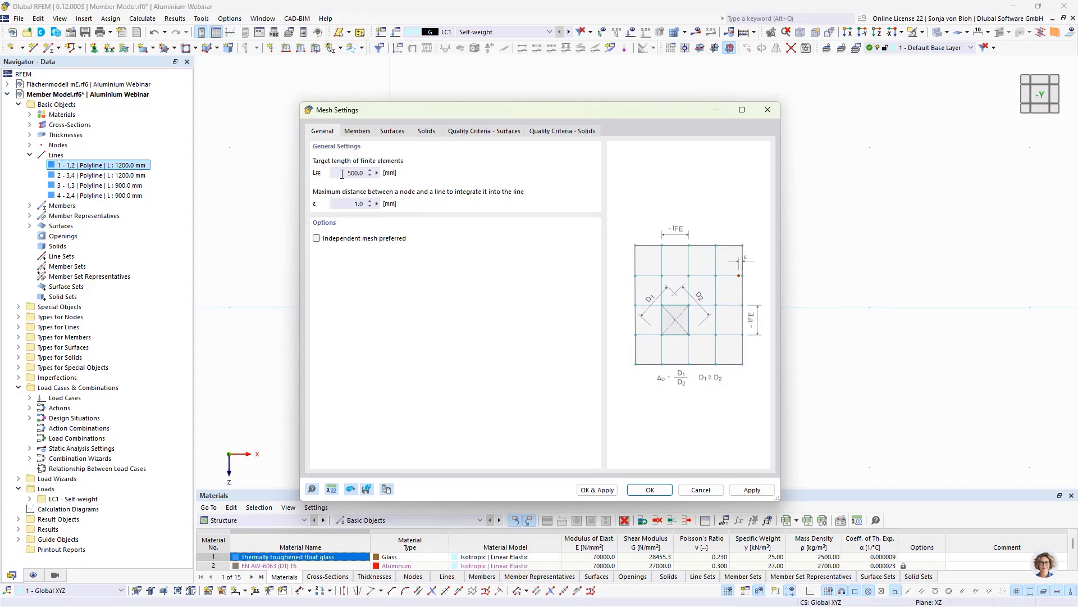
{"action": "left_click_drag", "start_coordinate": [342, 173], "coordinate": [388, 177]}
{"action": "type", "text": "50"}
{"action": "left_click", "coordinate": [649, 489]}
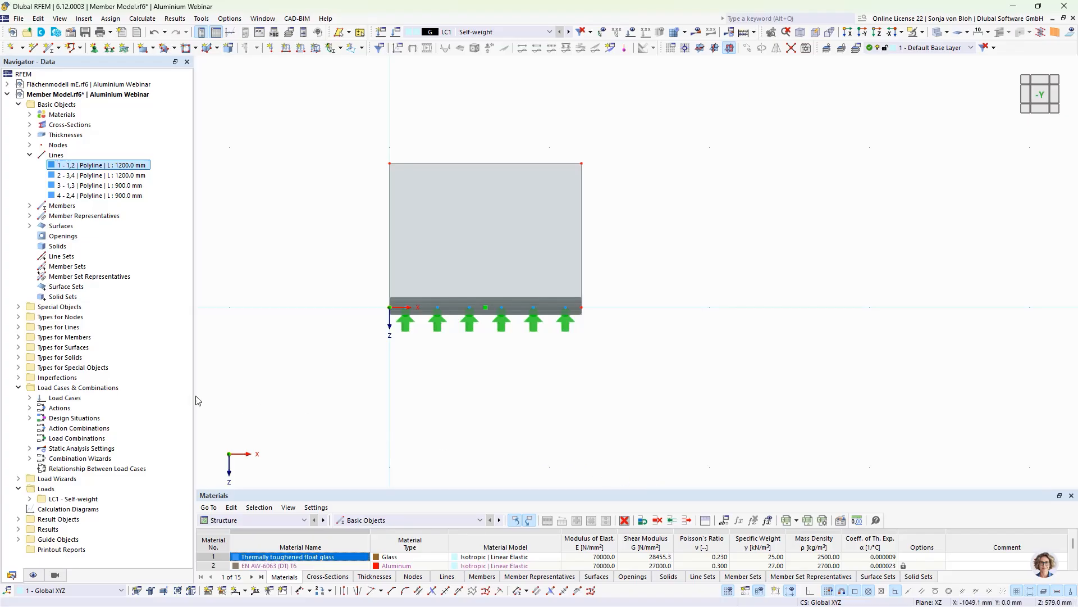
Step: Add a second load case named Transom Loads with the action category Imposed loads - category B: office areas
{"action": "left_click", "coordinate": [30, 397]}
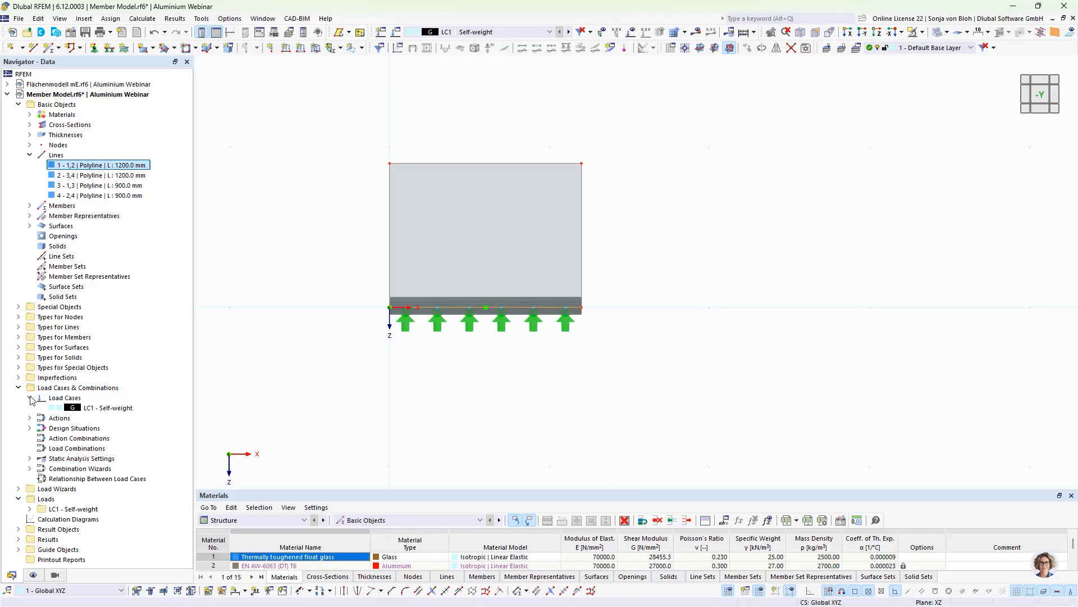
{"action": "double_click", "coordinate": [115, 409]}
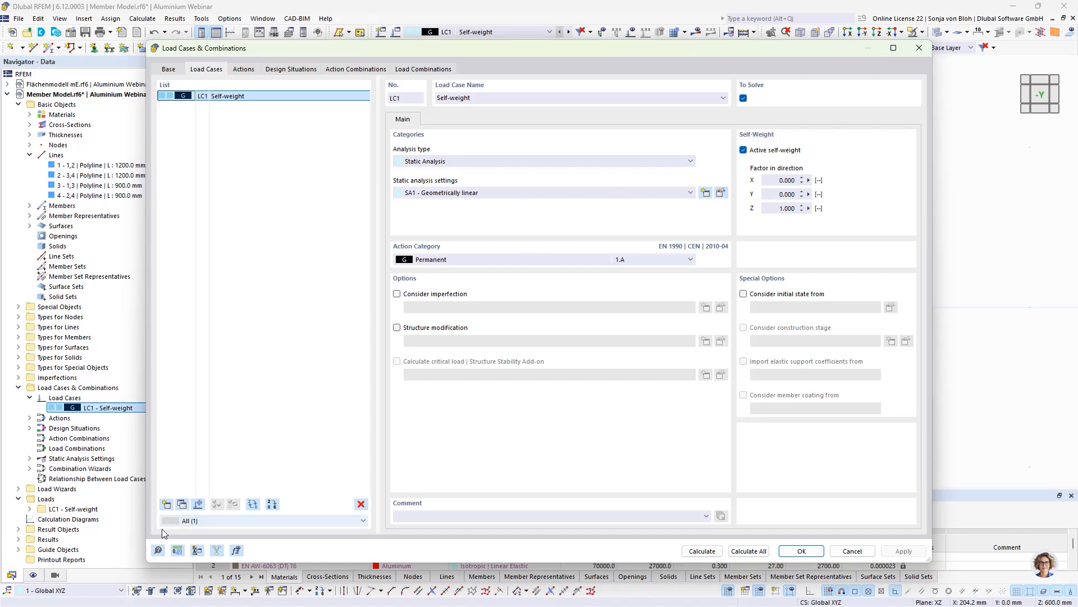
{"action": "left_click", "coordinate": [167, 504]}
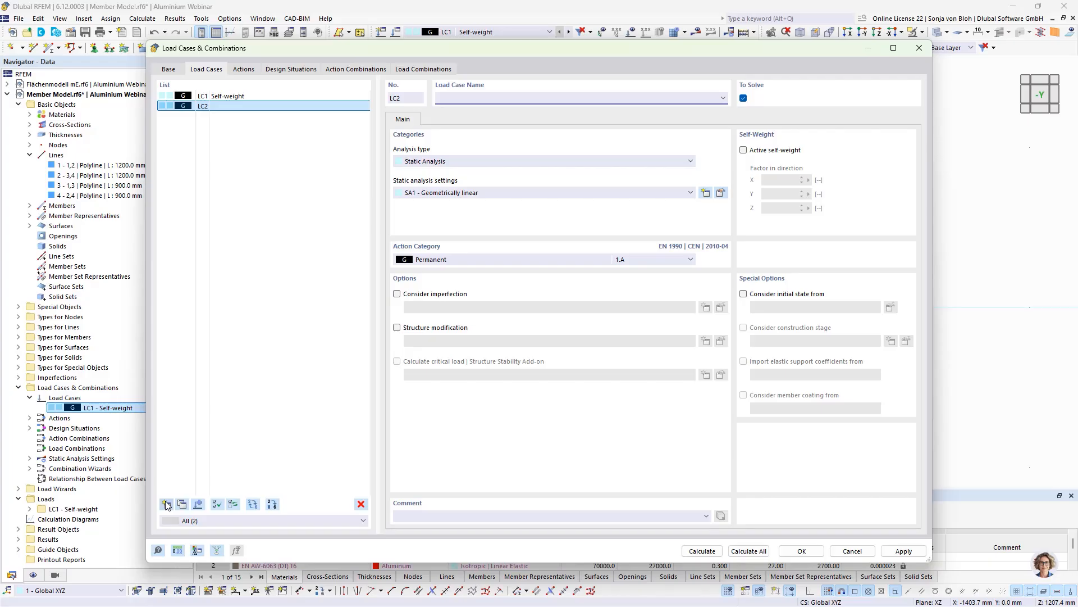
{"action": "type", "text": "Transom Loads"}
{"action": "left_click", "coordinate": [456, 260]}
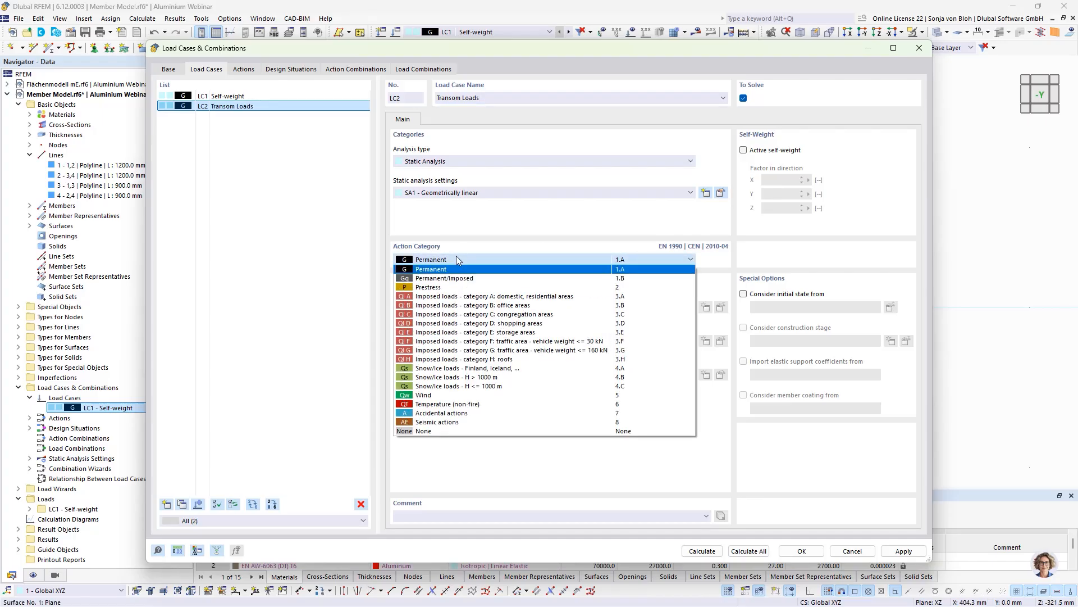
{"action": "left_click", "coordinate": [458, 305]}
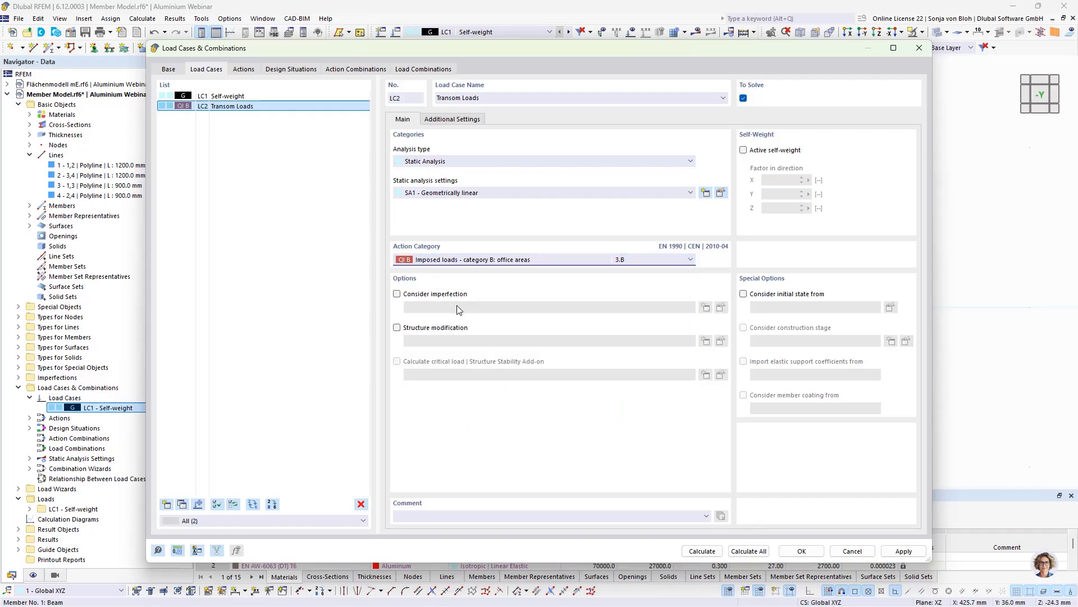
{"action": "left_click", "coordinate": [800, 550]}
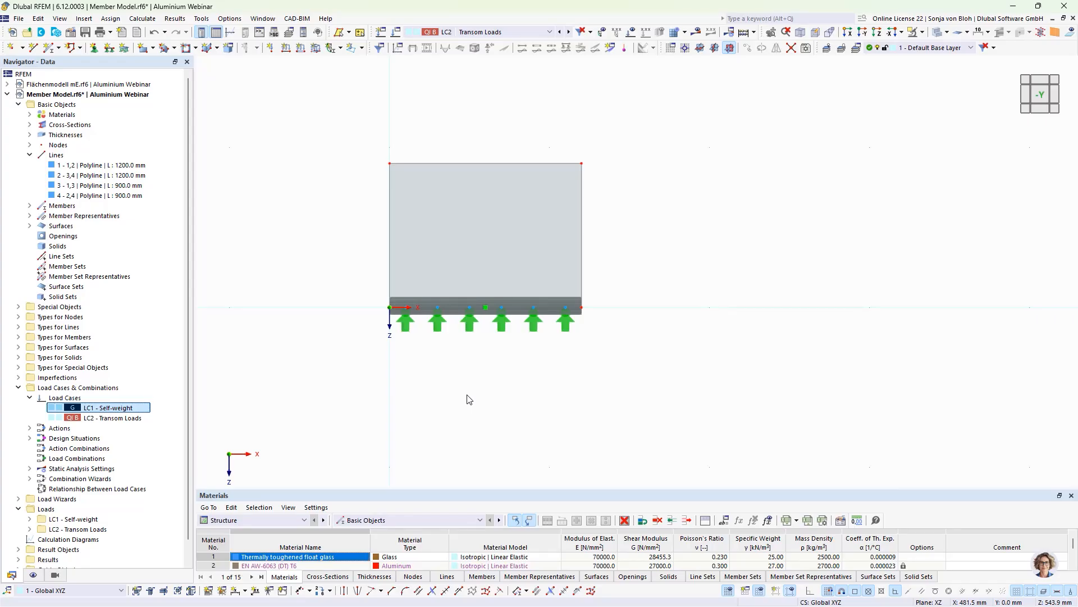
Step: Apply a uniform 1 kN/m line load in the global Y direction on true length to the glass pane's top edge in LC2
{"action": "left_click", "coordinate": [286, 49]}
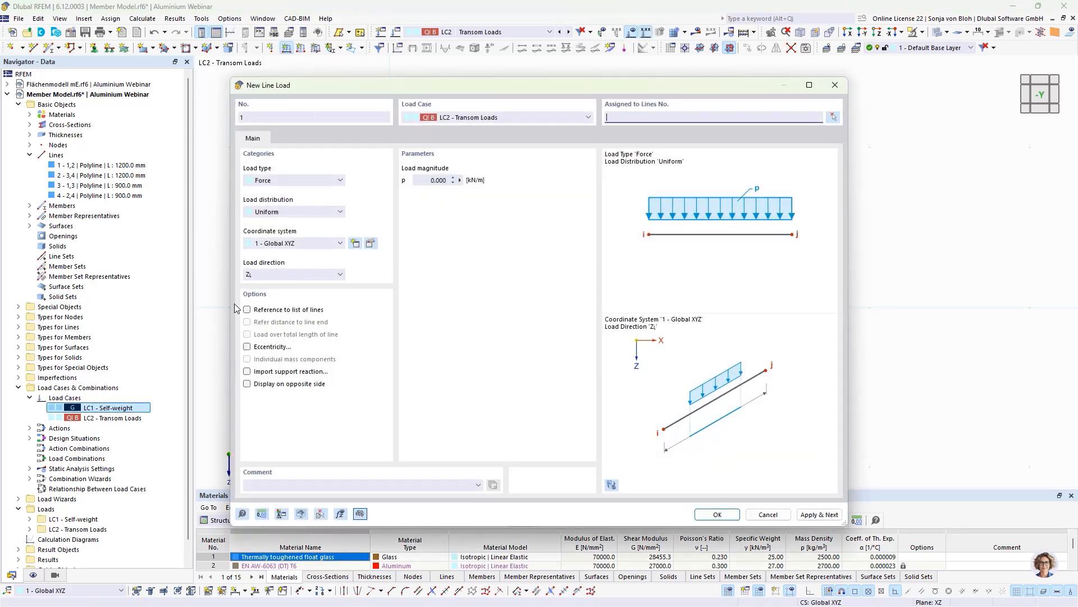
{"action": "left_click", "coordinate": [293, 274]}
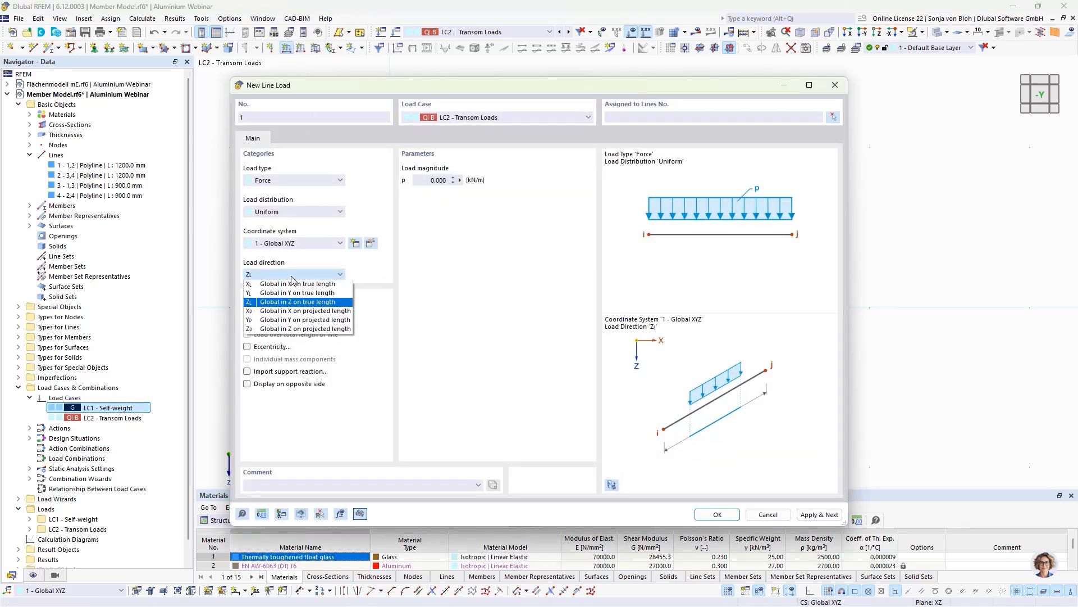
{"action": "left_click", "coordinate": [295, 293]}
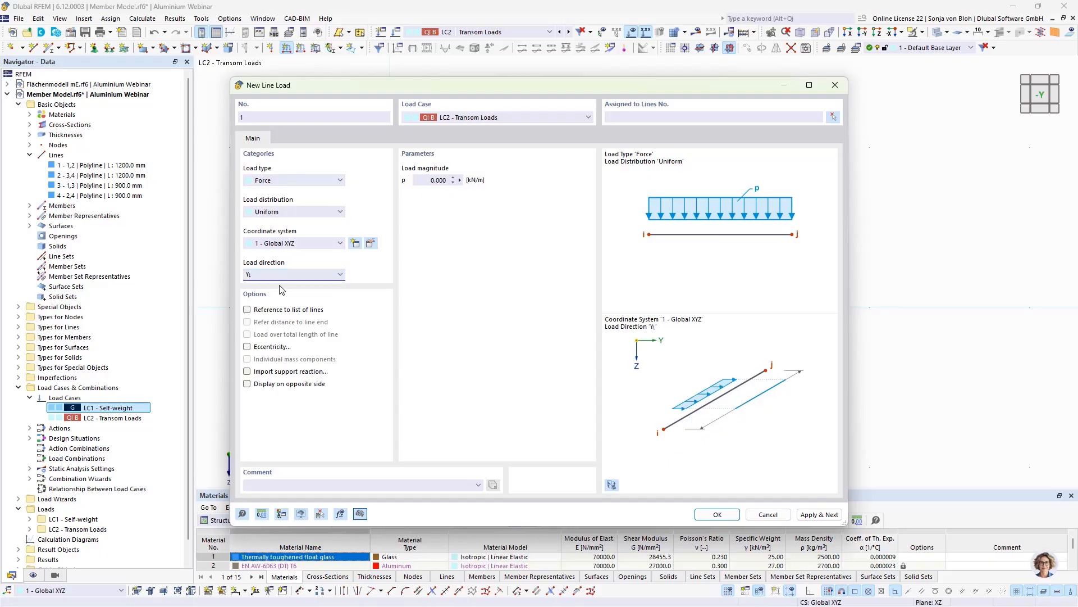
{"action": "left_click", "coordinate": [430, 181]}
{"action": "type", "text": "1"}
{"action": "left_click", "coordinate": [716, 513]}
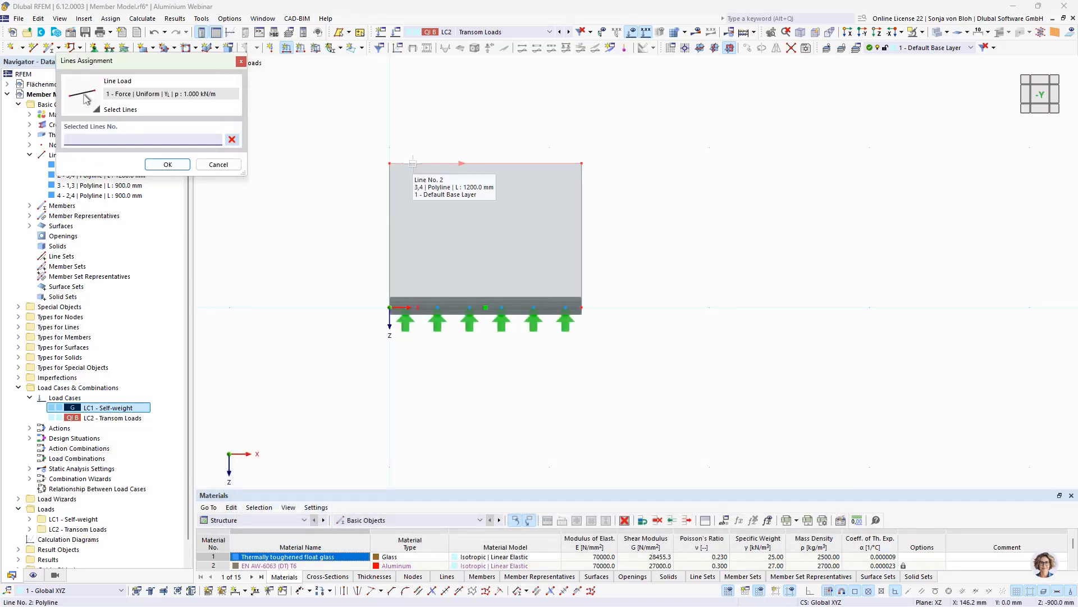
{"action": "left_click", "coordinate": [413, 164]}
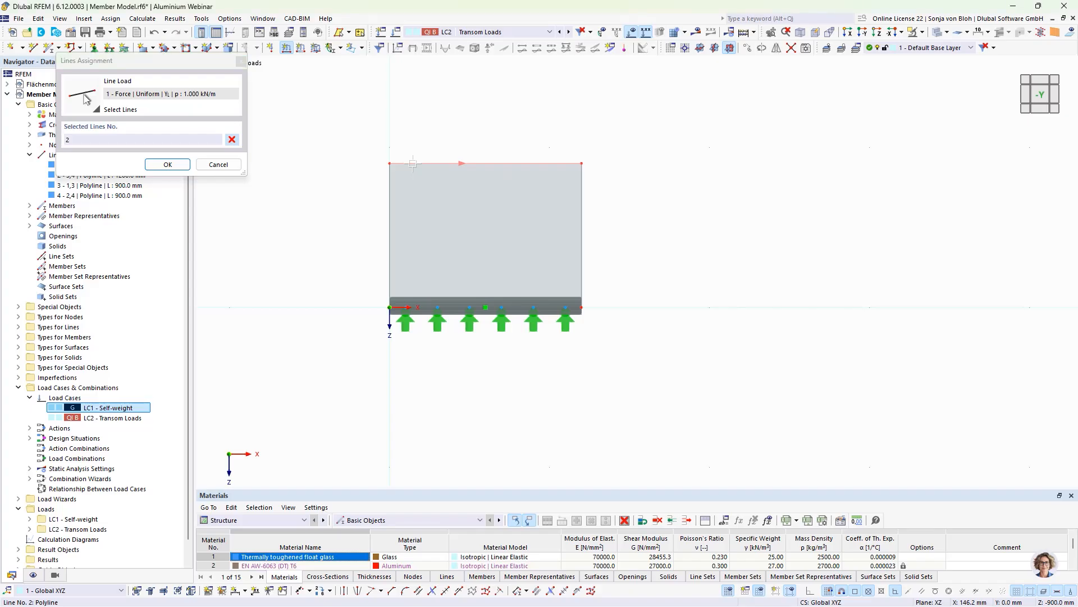
{"action": "left_click", "coordinate": [168, 164]}
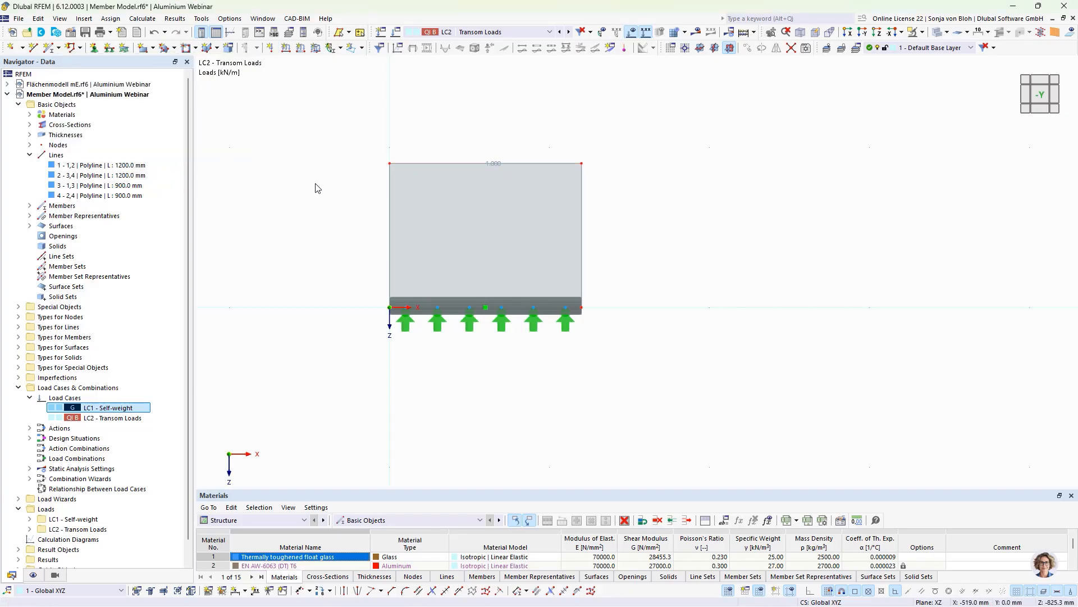
Step: Delete the three SLS design situations (Characteristic, Frequent and Quasi-permanent), leaving only ULS (STR/GEO) - Permanent and transient - Eq. 6.10
{"action": "middle_click_drag", "start_coordinate": [368, 423], "coordinate": [471, 450], "text": "ctrl"}
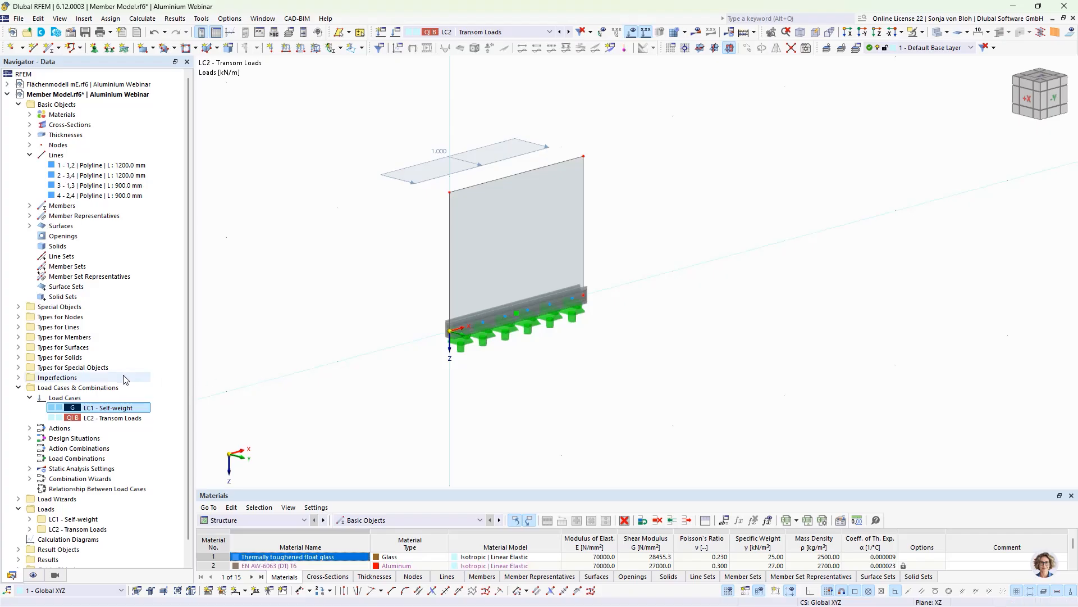
{"action": "left_click", "coordinate": [29, 438]}
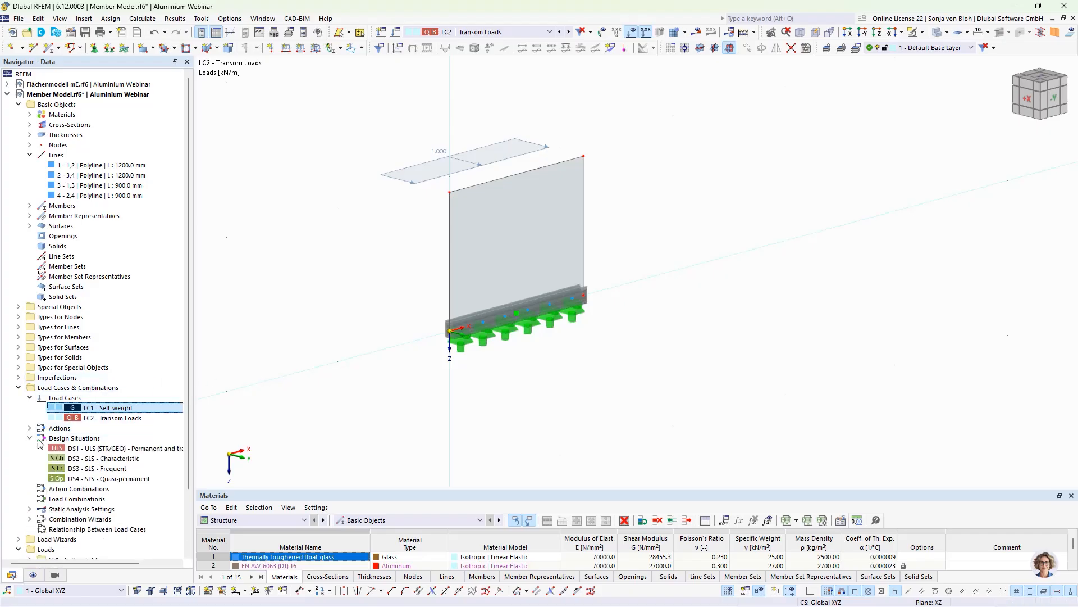
{"action": "double_click", "coordinate": [84, 448]}
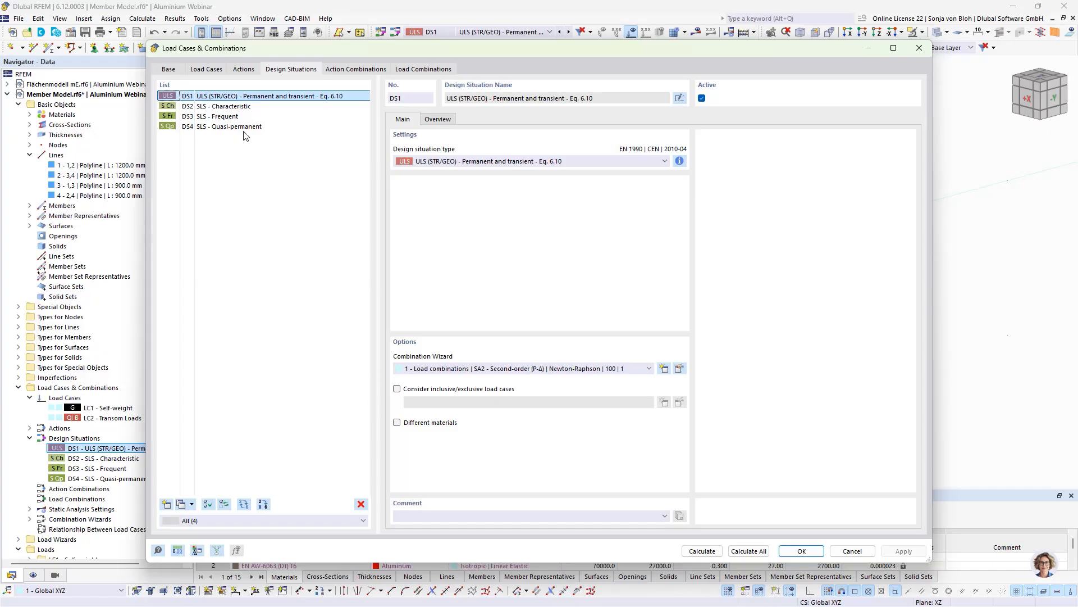
{"action": "left_click", "coordinate": [237, 107]}
{"action": "left_click_drag", "start_coordinate": [238, 107], "coordinate": [247, 126]}
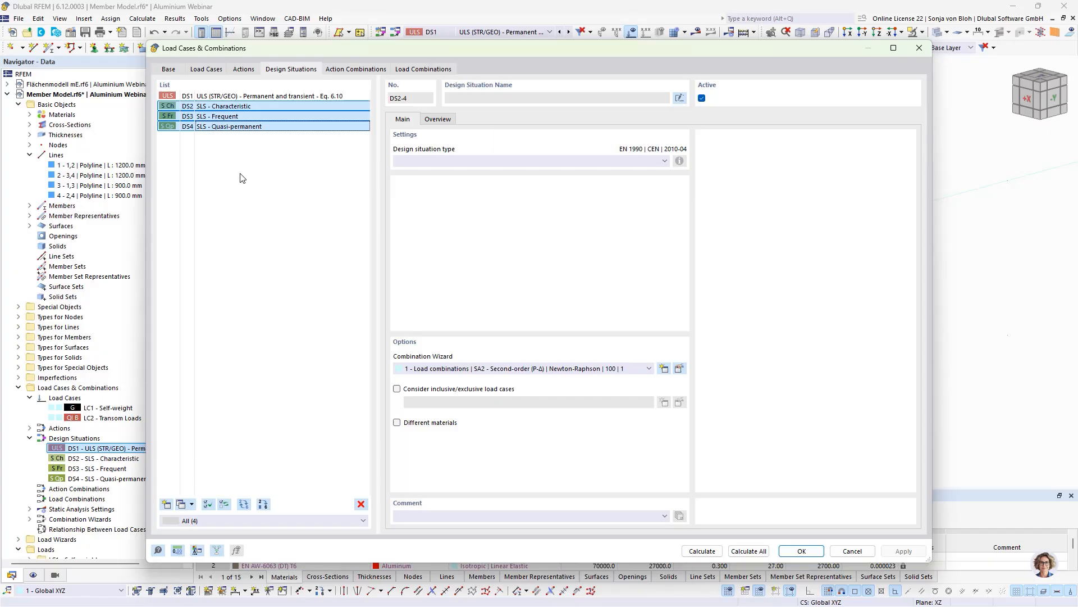
{"action": "left_click", "coordinate": [362, 504]}
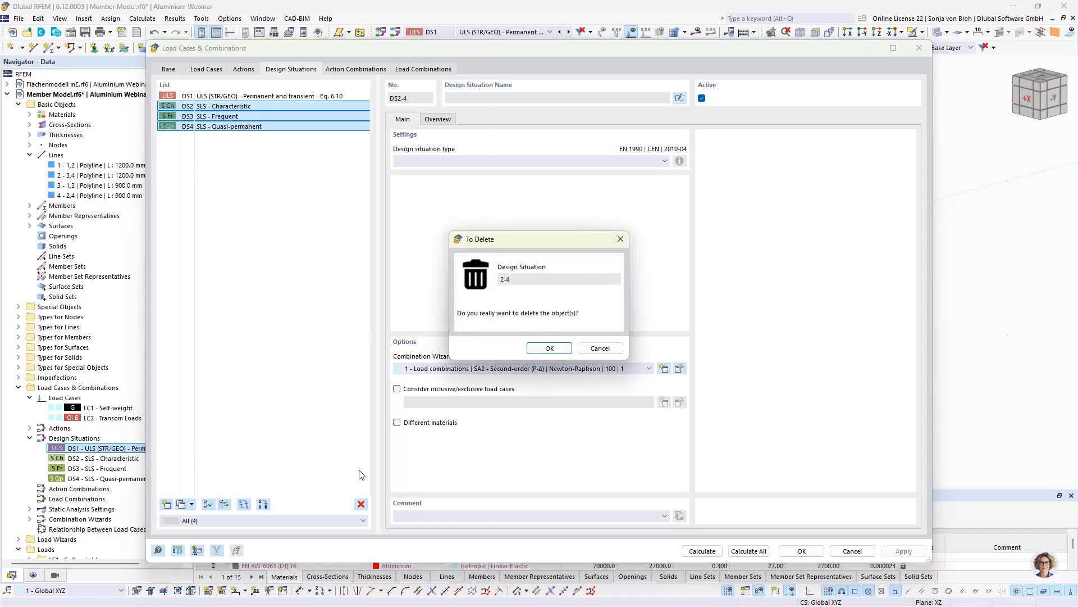
{"action": "left_click", "coordinate": [549, 348]}
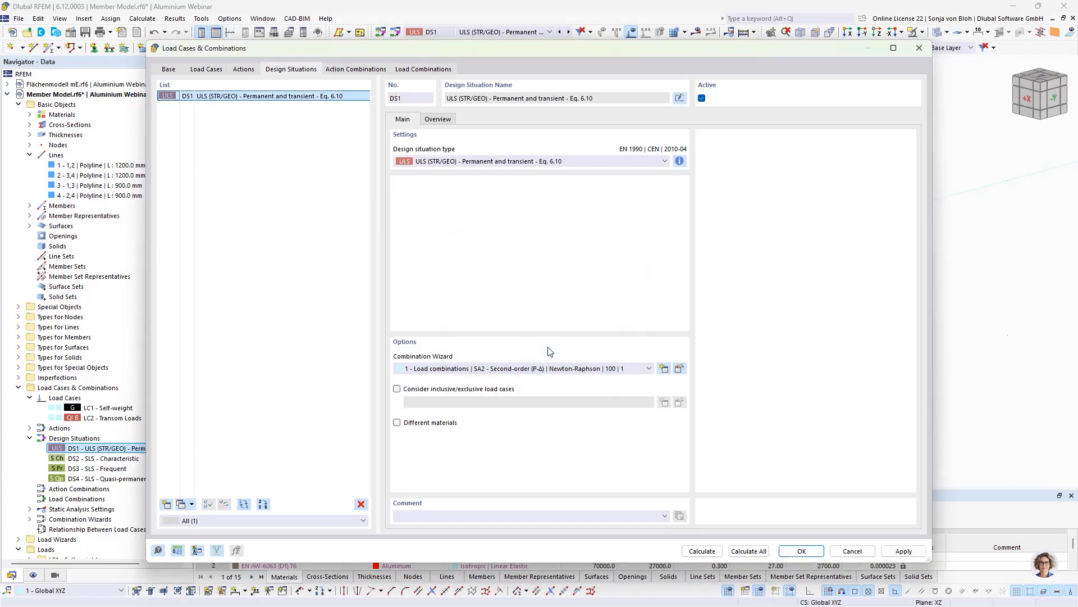
{"action": "left_click", "coordinate": [280, 99]}
{"action": "left_click", "coordinate": [800, 551]}
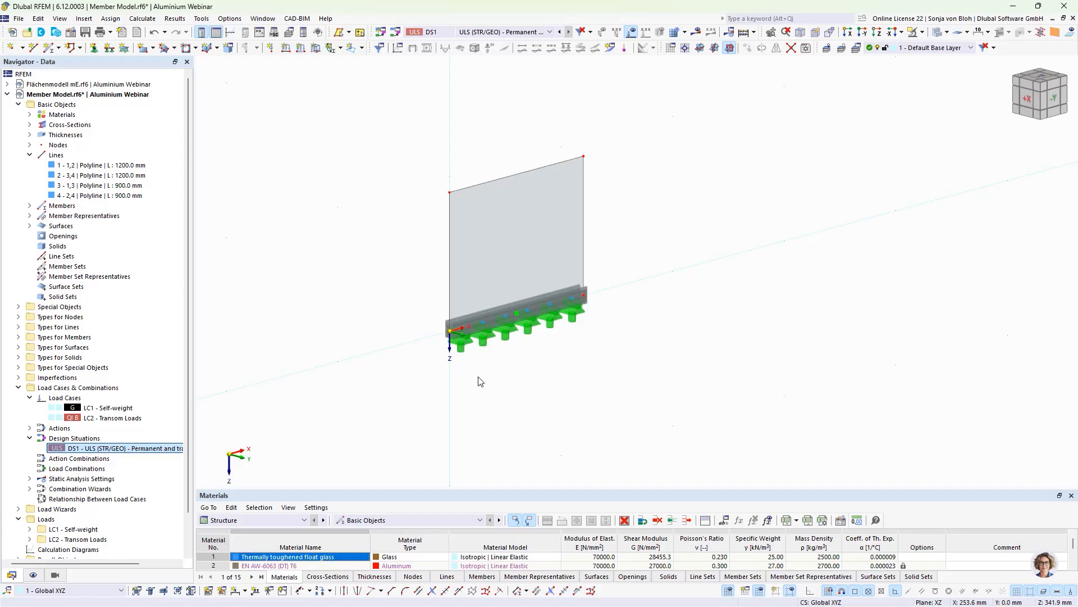
Step: Activate the Aluminum Design add-on in the member model's base data
{"action": "right_click", "coordinate": [76, 106]}
{"action": "left_click", "coordinate": [87, 113]}
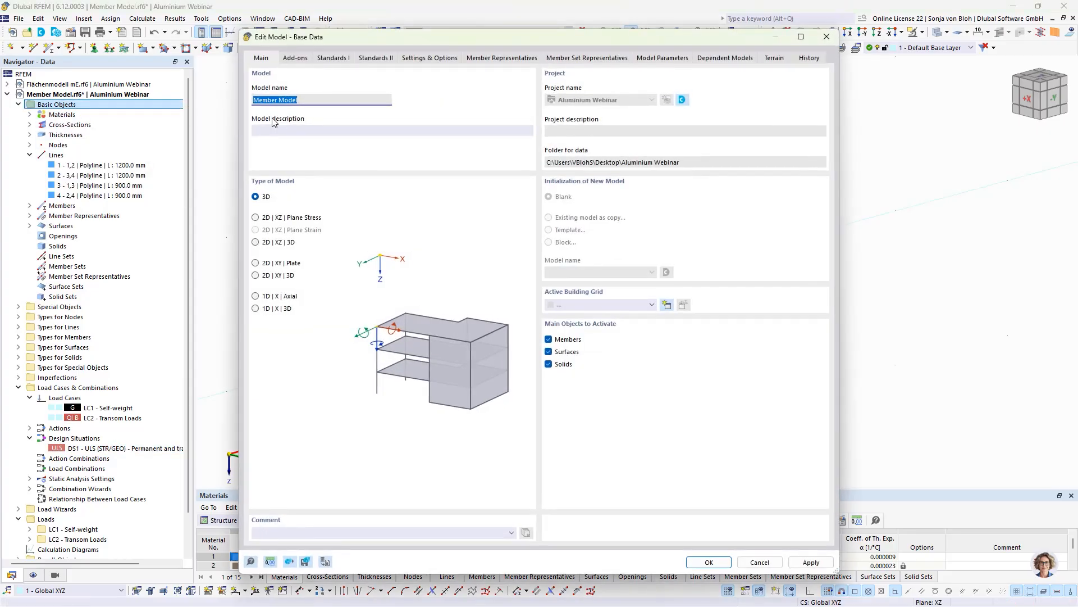
{"action": "left_click", "coordinate": [293, 58]}
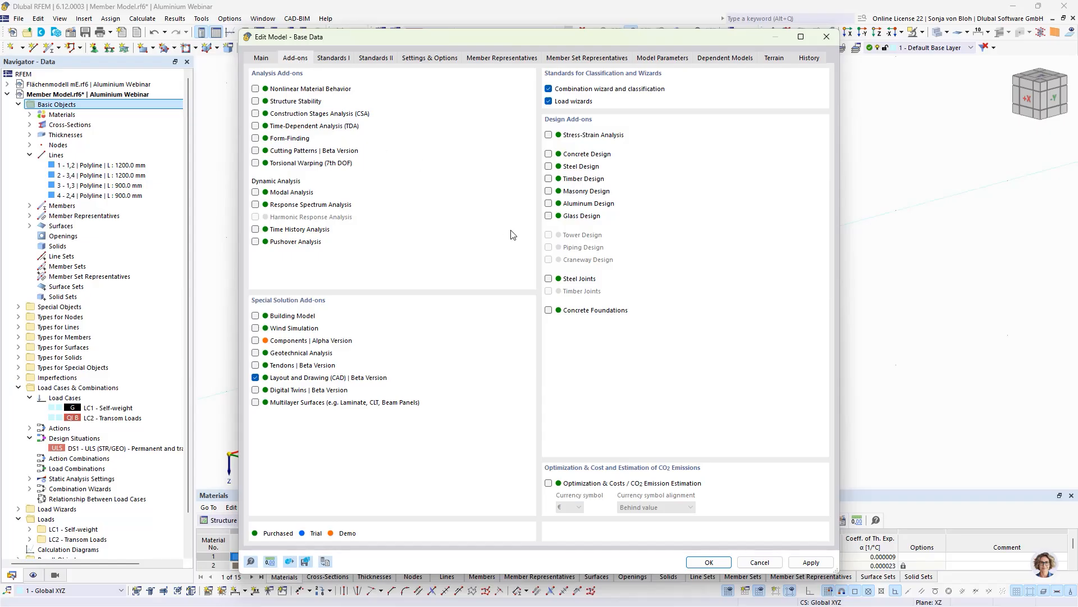
{"action": "left_click", "coordinate": [550, 204]}
{"action": "left_click", "coordinate": [708, 562]}
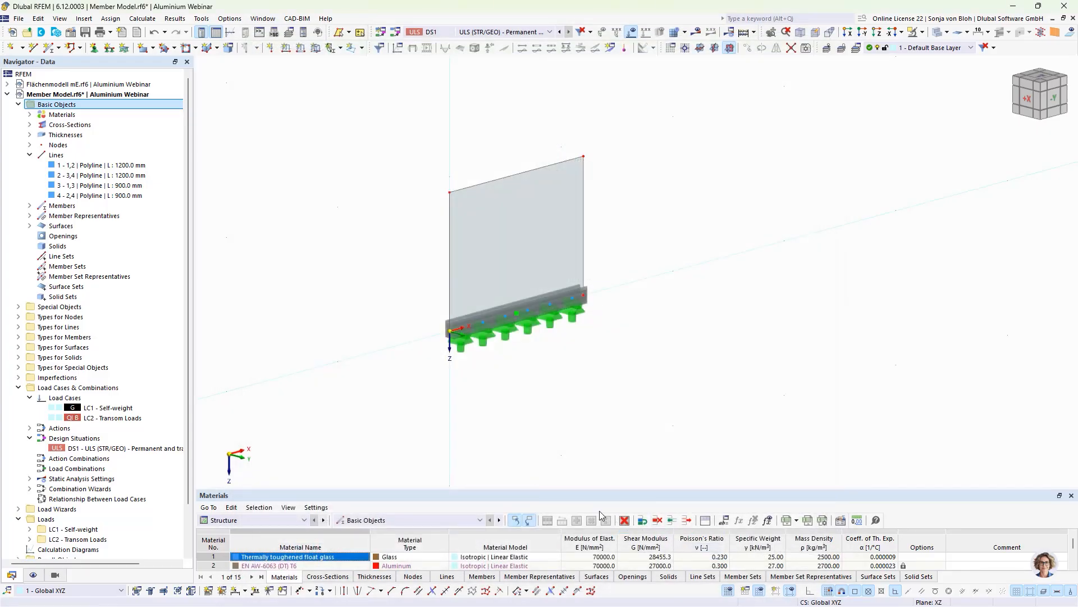
Step: Turn off the stability design in the default ultimate configuration of the Aluminum Design
{"action": "scroll", "coordinate": [70, 452], "scroll_direction": "down", "scroll_amount": 2}
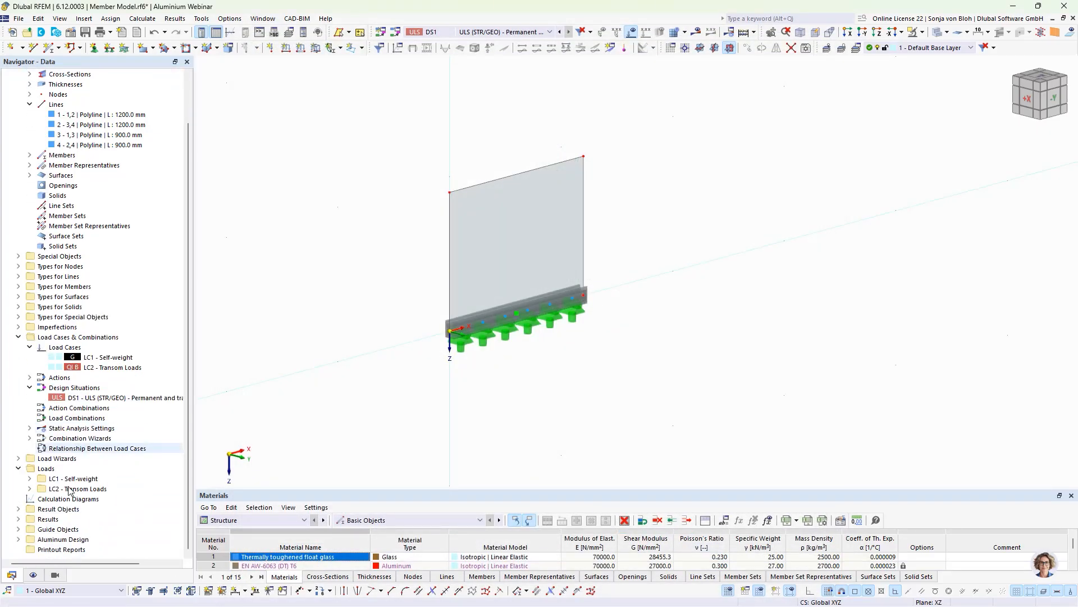
{"action": "left_click", "coordinate": [18, 539]}
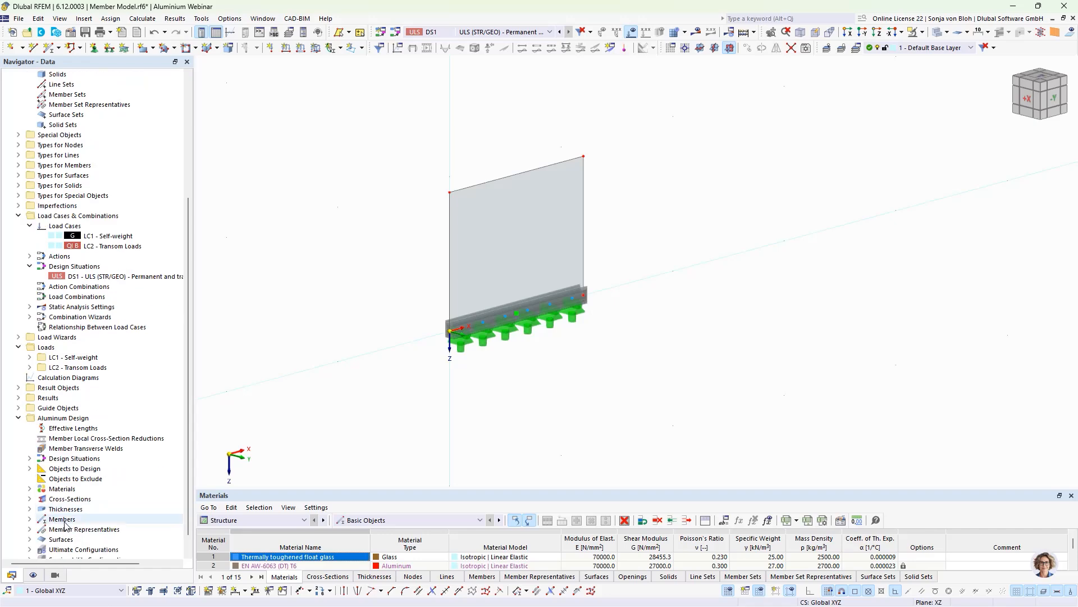
{"action": "scroll", "coordinate": [56, 441], "scroll_direction": "down", "scroll_amount": 1}
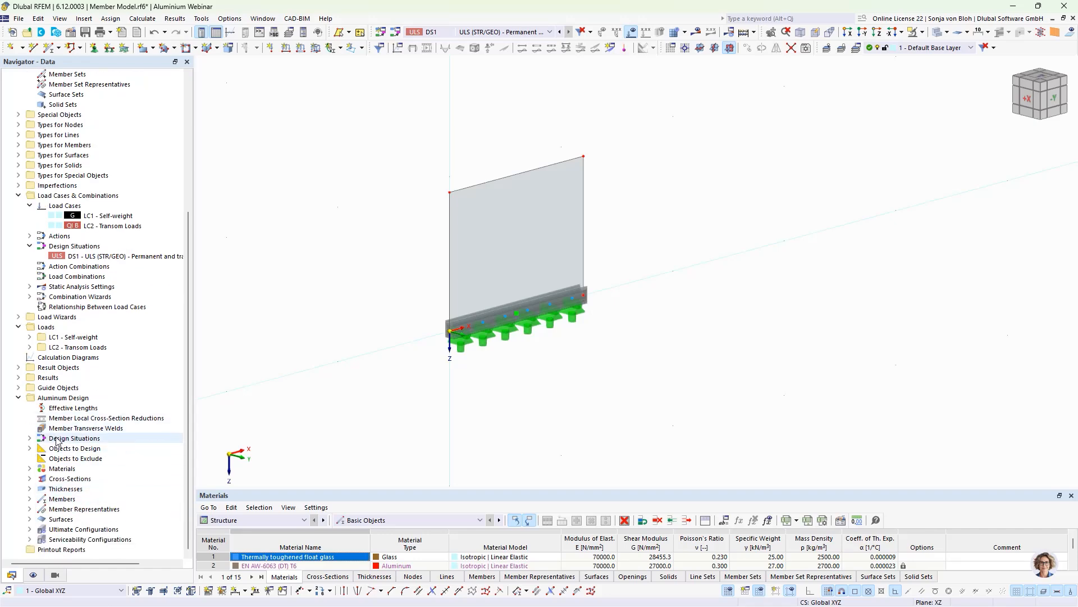
{"action": "left_click", "coordinate": [29, 528]}
{"action": "double_click", "coordinate": [89, 538]}
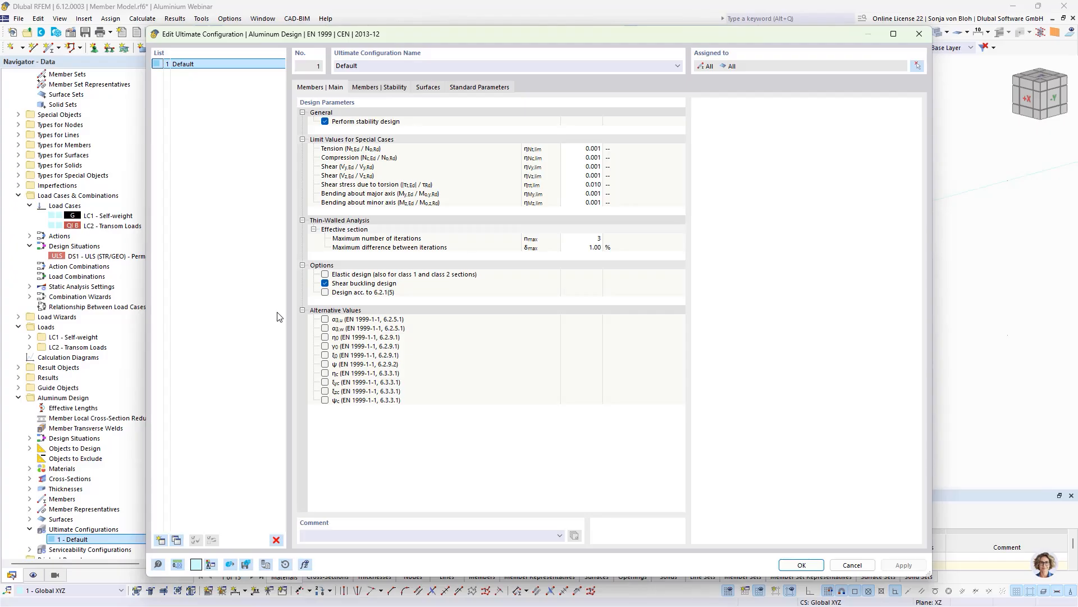
{"action": "left_click", "coordinate": [326, 122]}
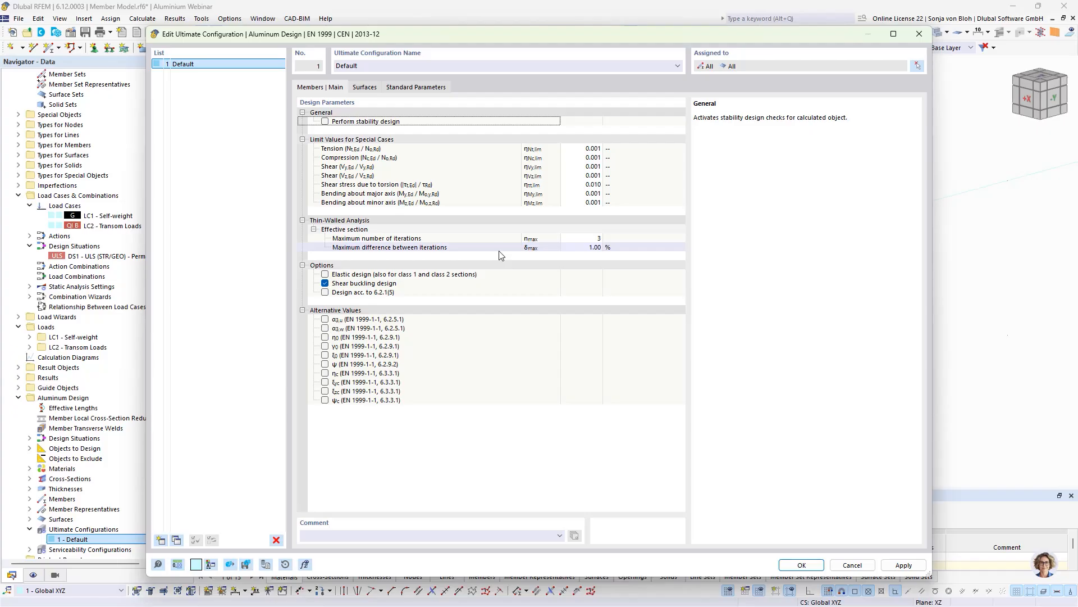
{"action": "left_click", "coordinate": [801, 565]}
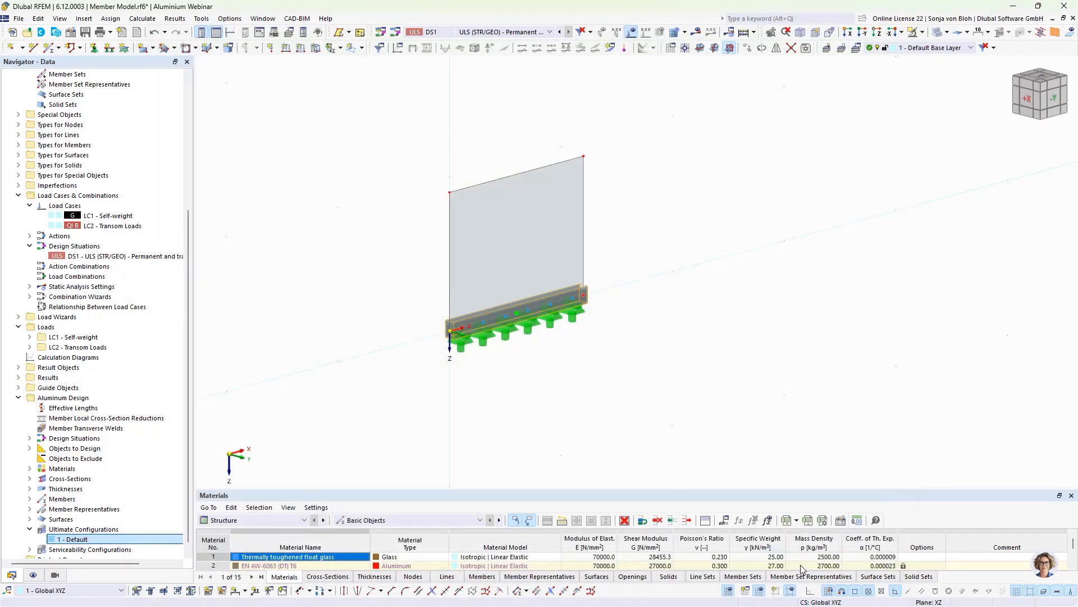
Step: Exclude member representatives and surfaces from the Aluminum Design's objects to design, keeping only members
{"action": "left_click", "coordinate": [301, 521]}
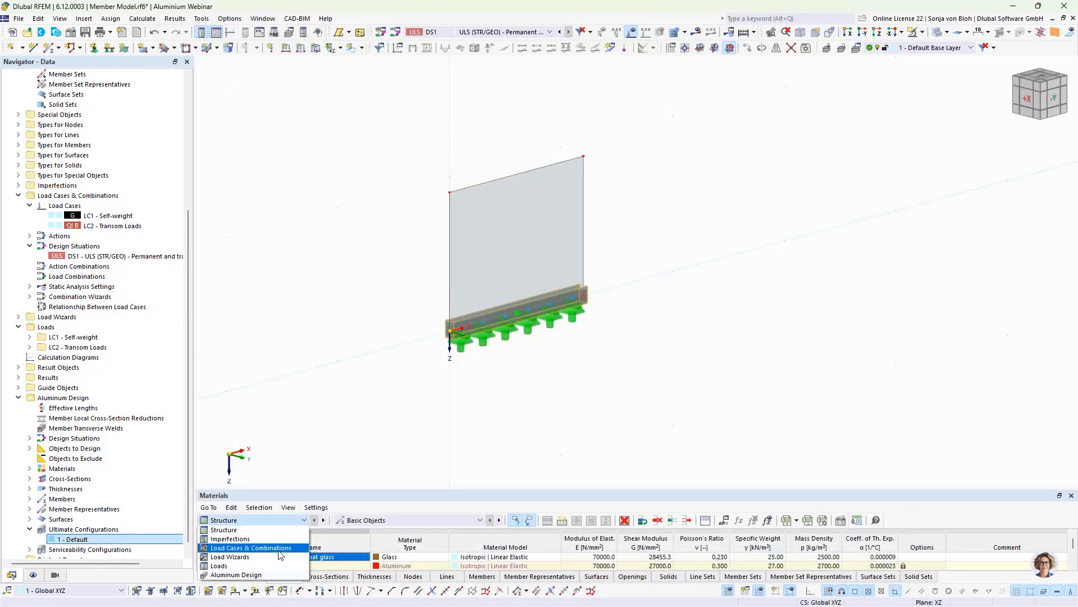
{"action": "left_click", "coordinate": [274, 574]}
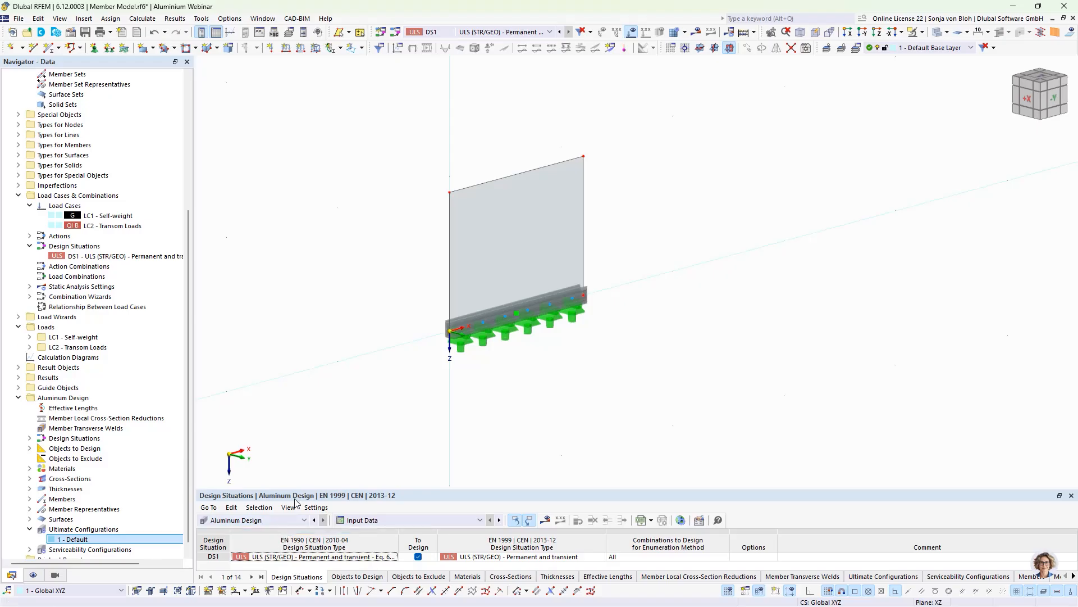
{"action": "left_click_drag", "start_coordinate": [297, 489], "coordinate": [298, 416]}
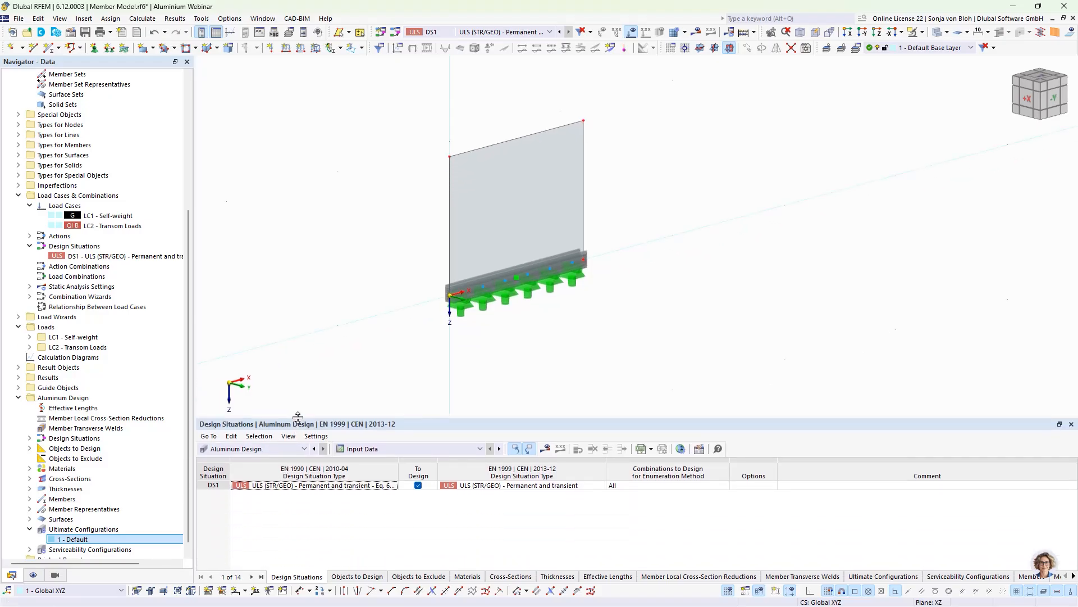
{"action": "left_click", "coordinate": [347, 578]}
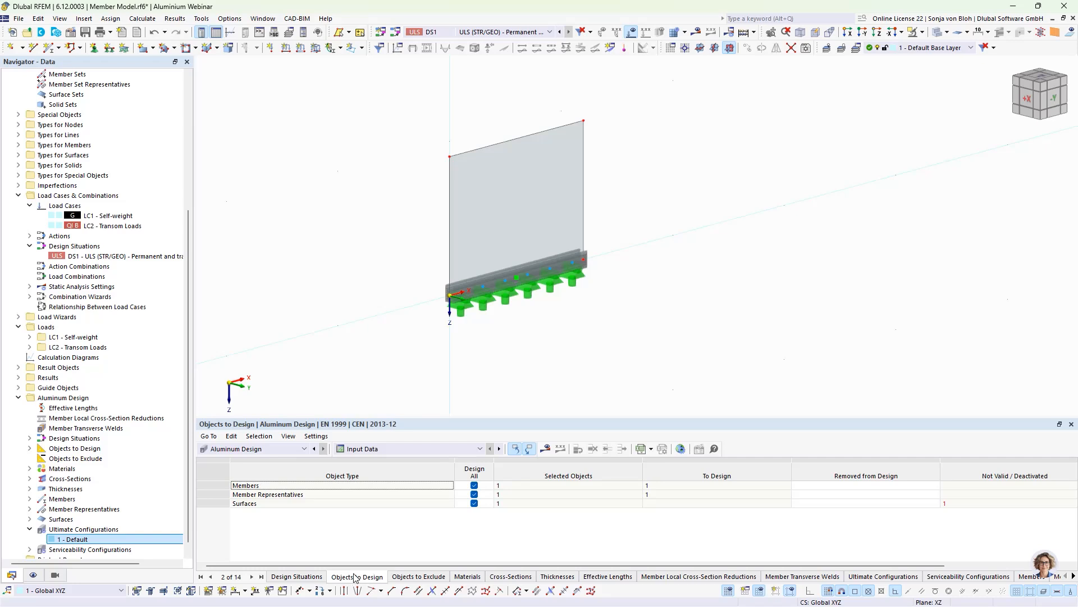
{"action": "left_click", "coordinate": [474, 494]}
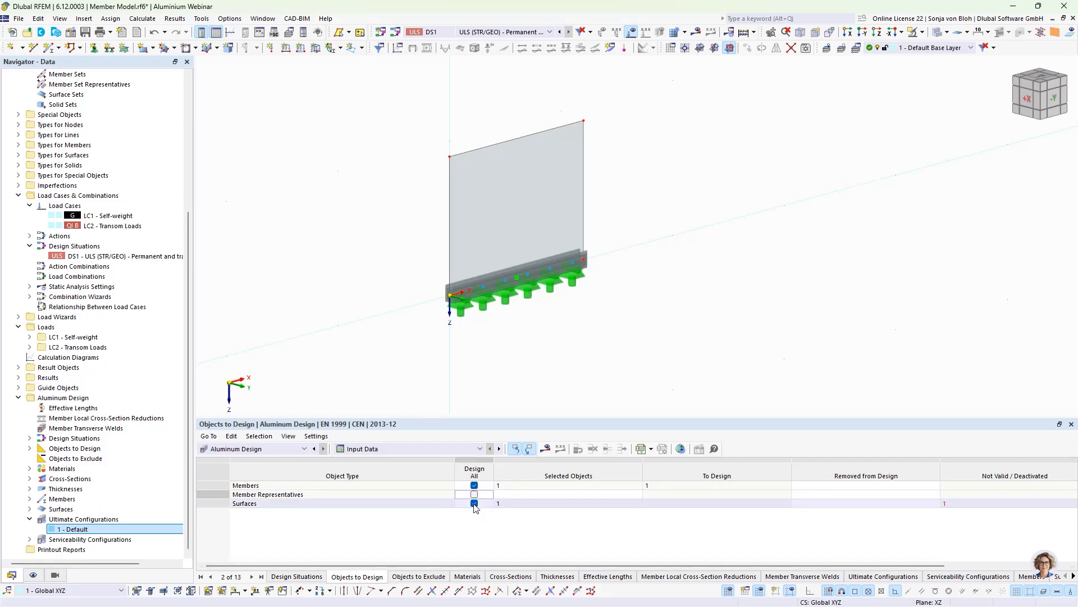
{"action": "left_click", "coordinate": [474, 504]}
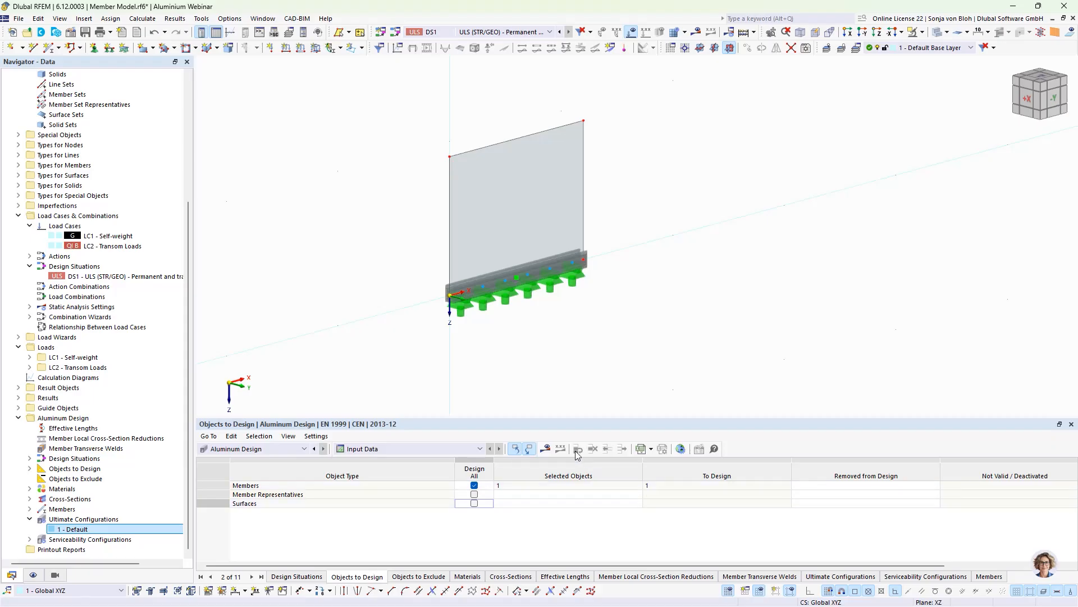
Step: Calculate and show the Aluminum Design results, and examine the member's normal and shear stress check according to 6.2.1(5)
{"action": "left_click", "coordinate": [547, 447]}
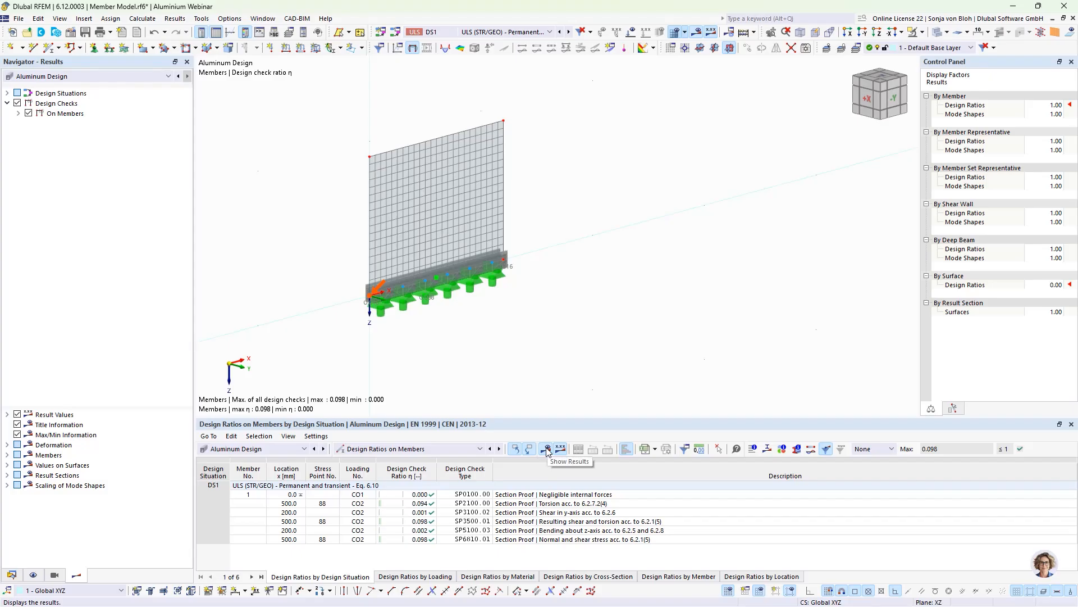
{"action": "left_click", "coordinate": [492, 539]}
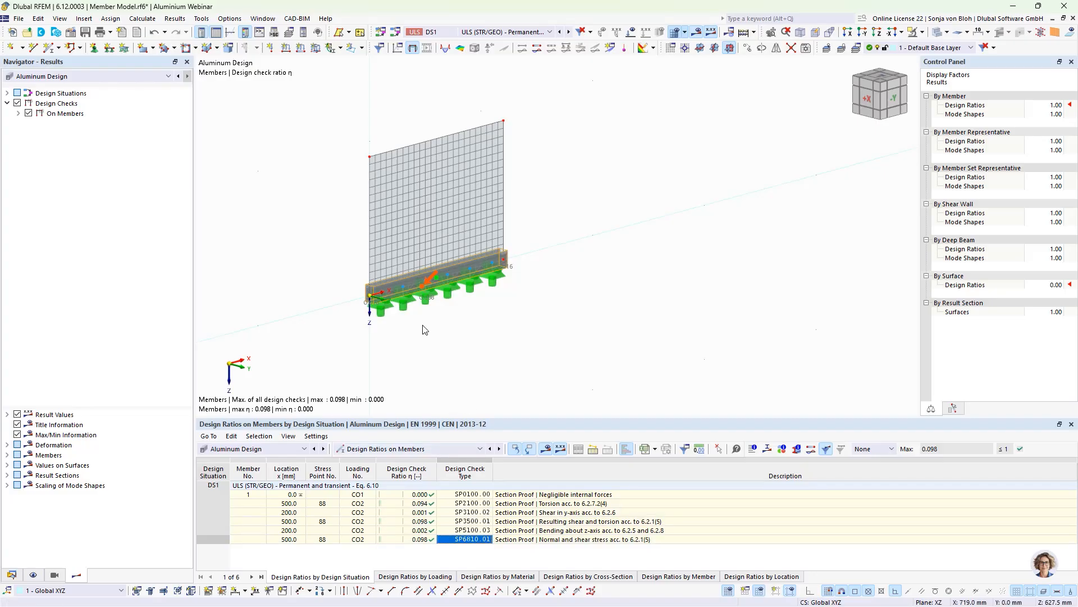
{"action": "scroll", "coordinate": [409, 307], "scroll_direction": "up", "scroll_amount": 3}
{"action": "middle_click_drag", "start_coordinate": [408, 307], "coordinate": [432, 329], "text": "ctrl"}
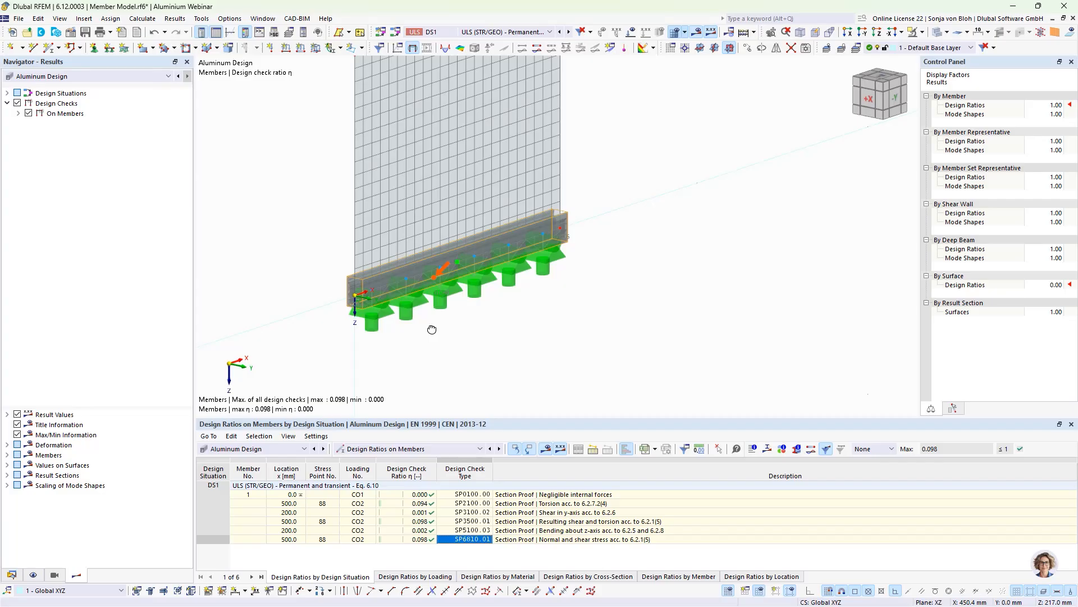
{"action": "middle_click_drag", "start_coordinate": [424, 330], "coordinate": [485, 355]}
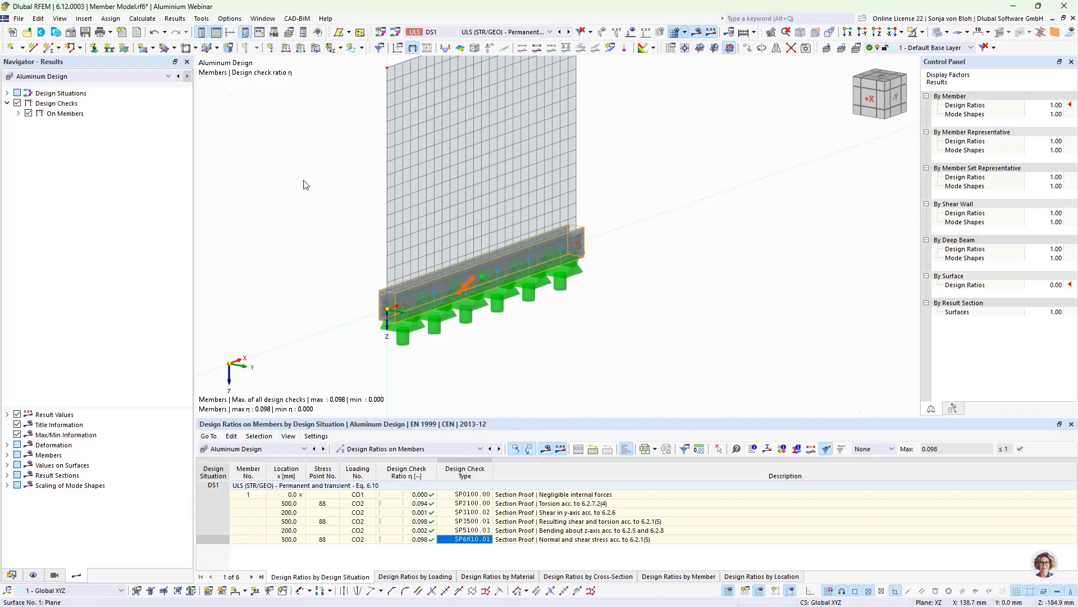
Step: Save the member model, including its FE mesh and results, and save it again under the file name Surface Model
{"action": "left_click", "coordinate": [86, 33]}
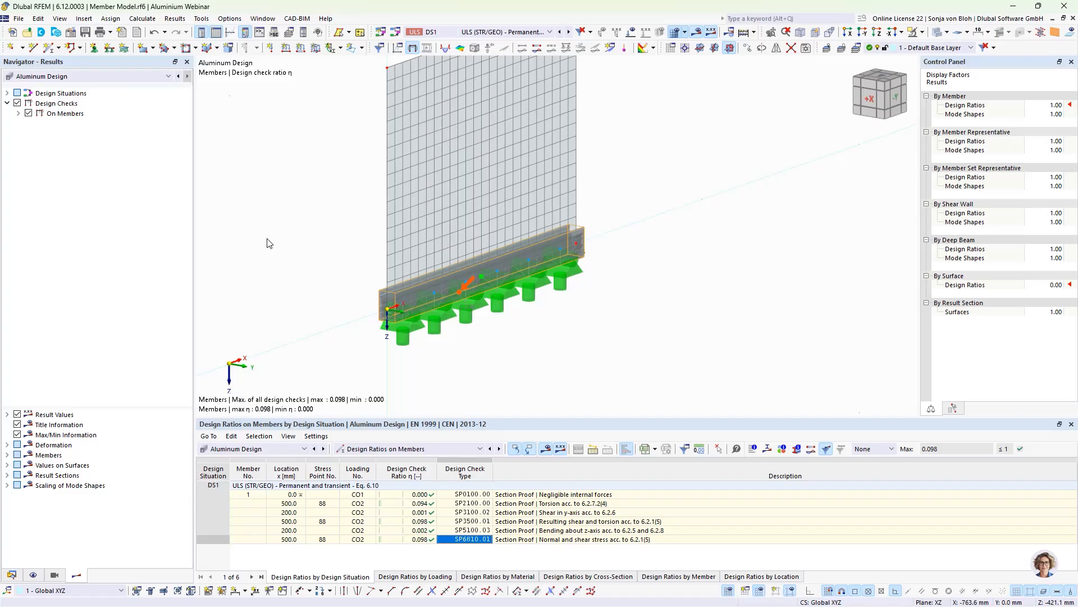
{"action": "left_click", "coordinate": [19, 18]}
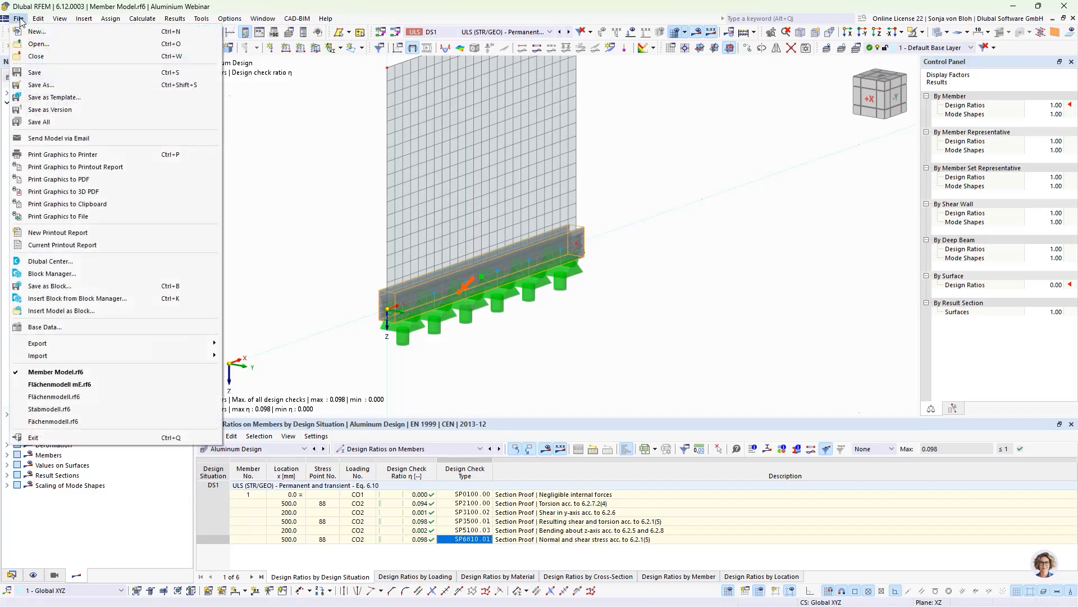
{"action": "left_click", "coordinate": [37, 85]}
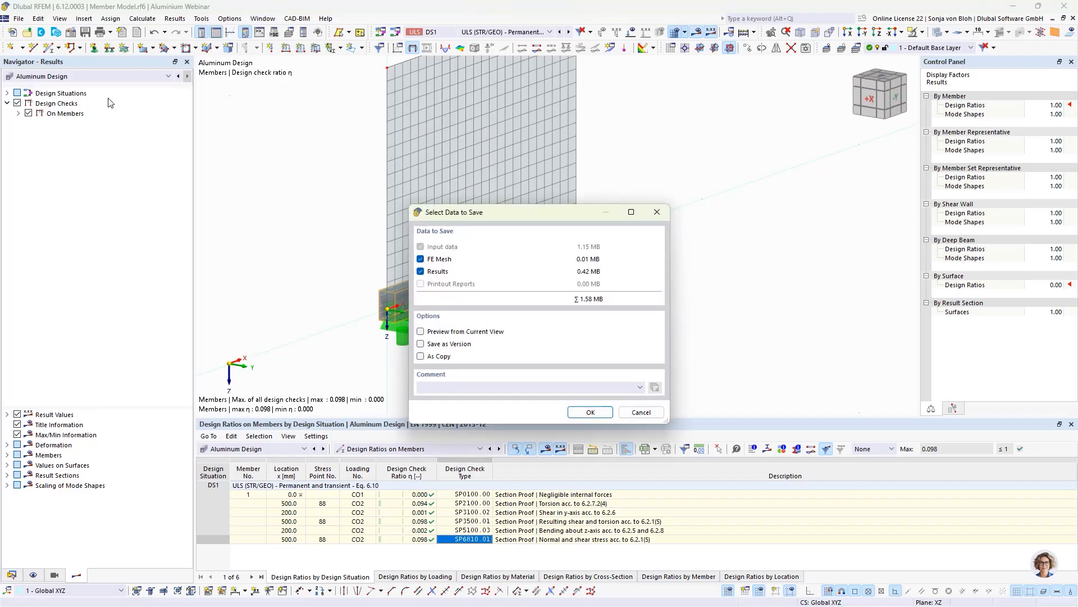
{"action": "left_click", "coordinate": [598, 416]}
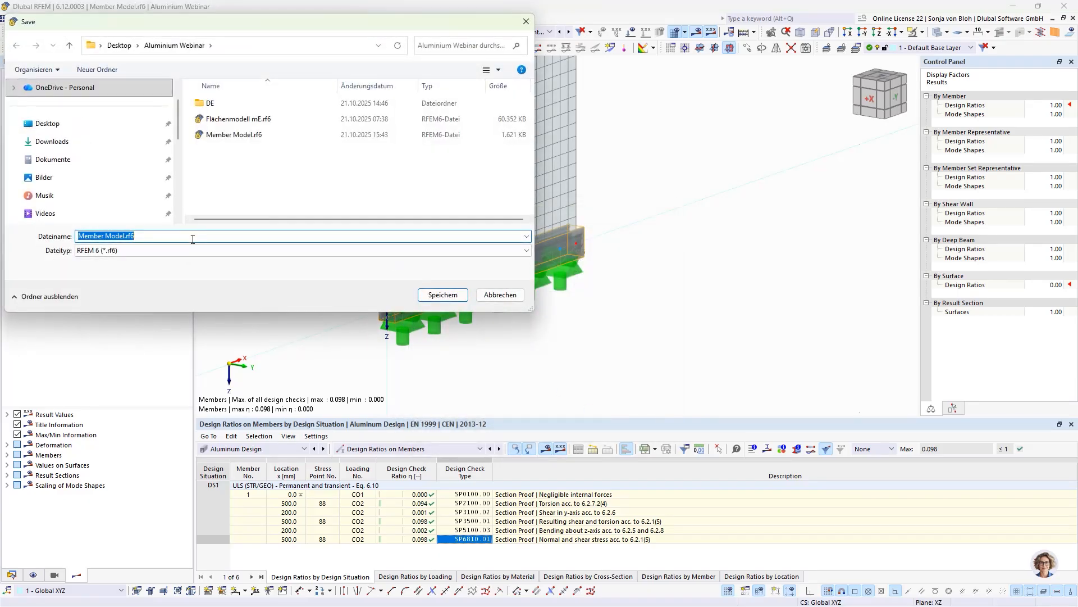
{"action": "type", "text": "Surface Model"}
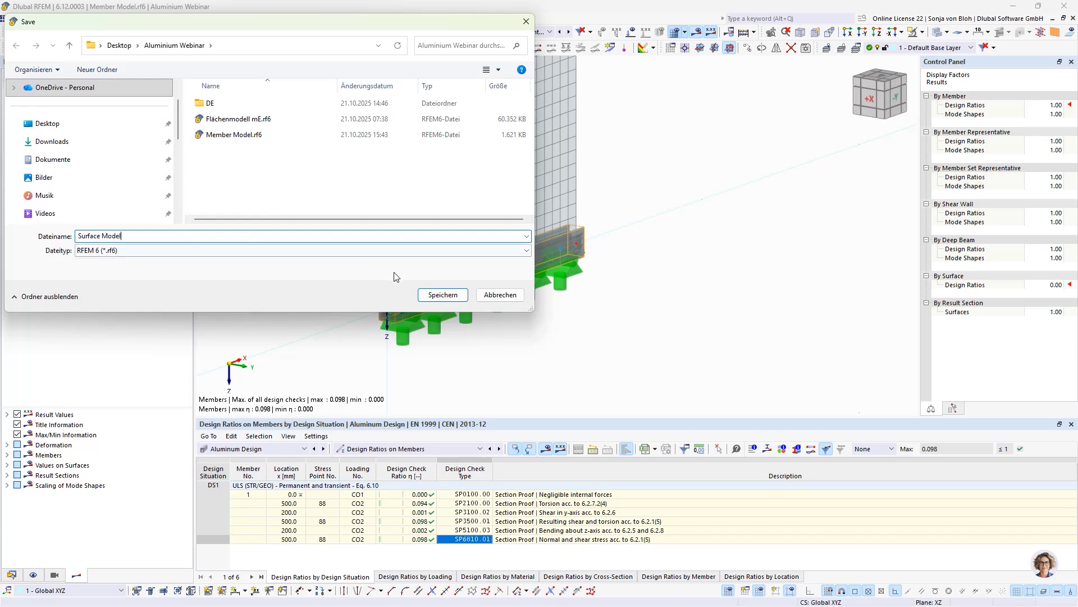
{"action": "left_click", "coordinate": [443, 294]}
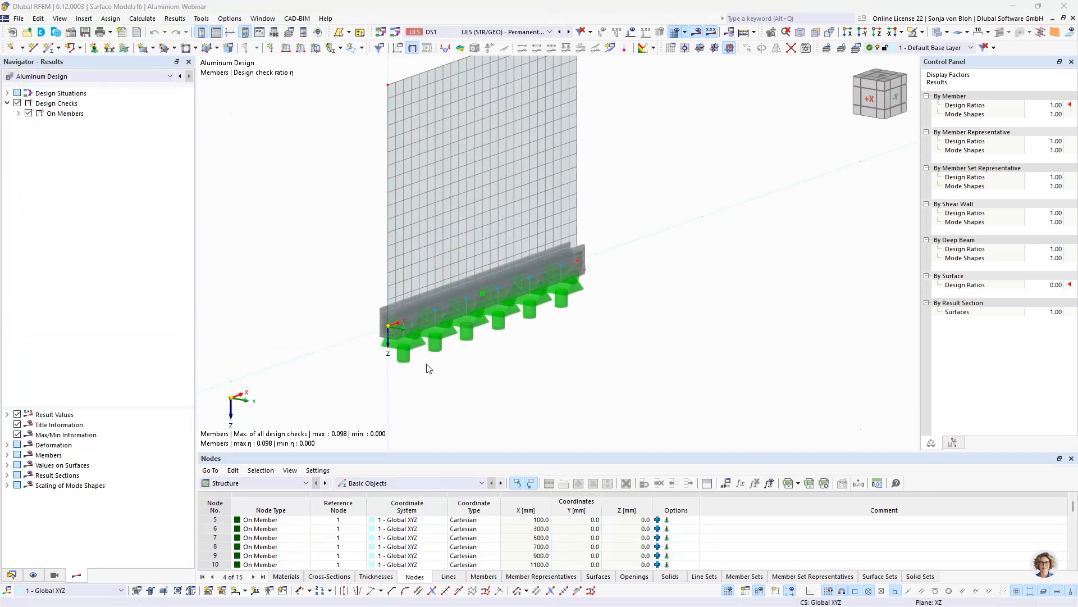
Step: Generate surfaces from the aluminum profile member at the bottom of the glass pane
{"action": "right_click", "coordinate": [433, 305]}
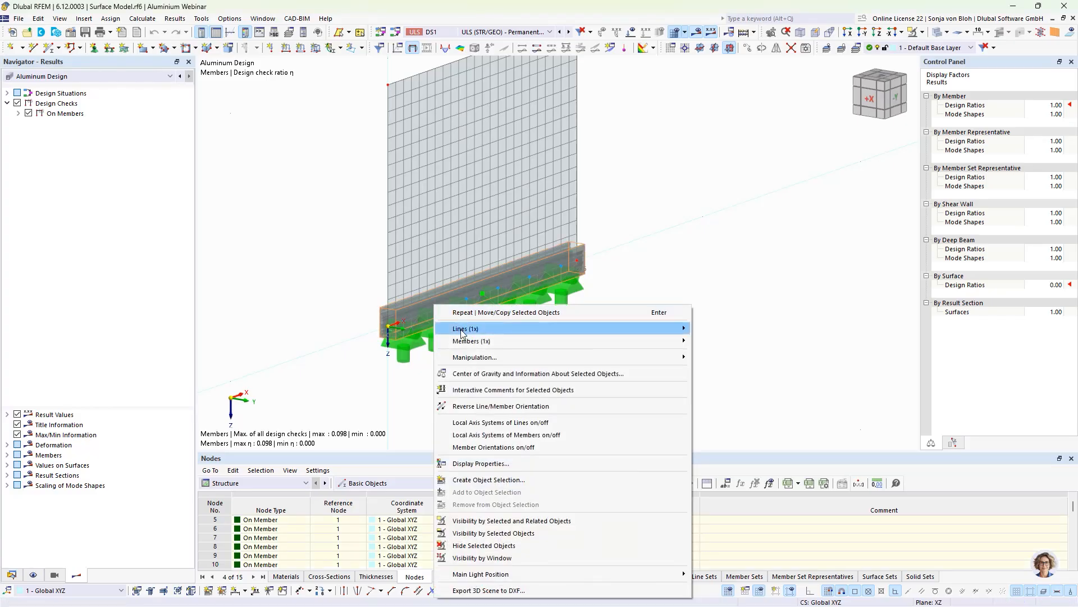
{"action": "mouse_move", "coordinate": [461, 341]}
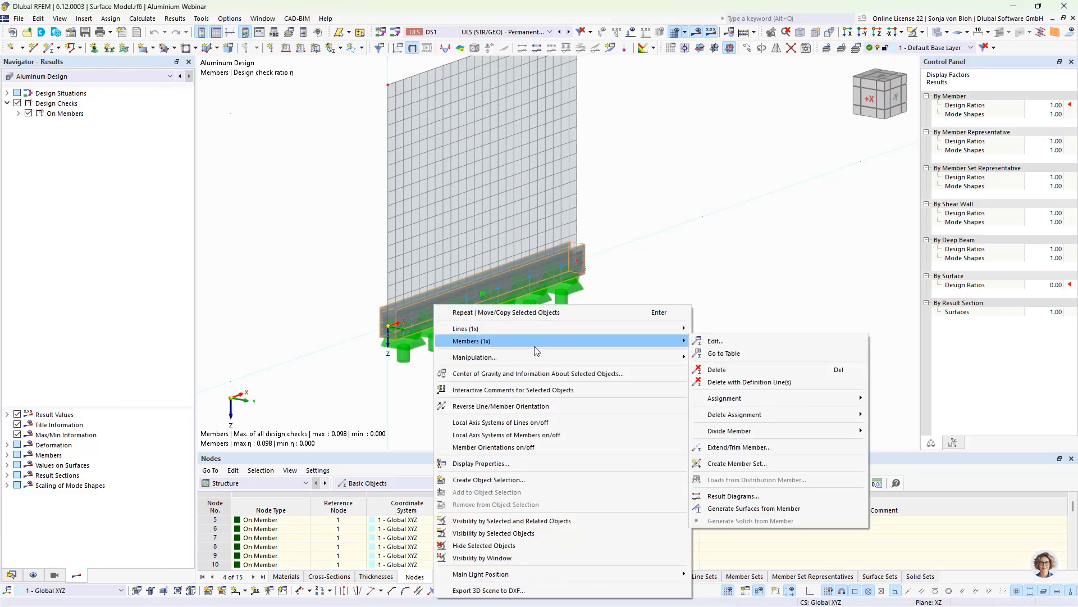
{"action": "left_click", "coordinate": [730, 507]}
{"action": "left_click", "coordinate": [586, 372]}
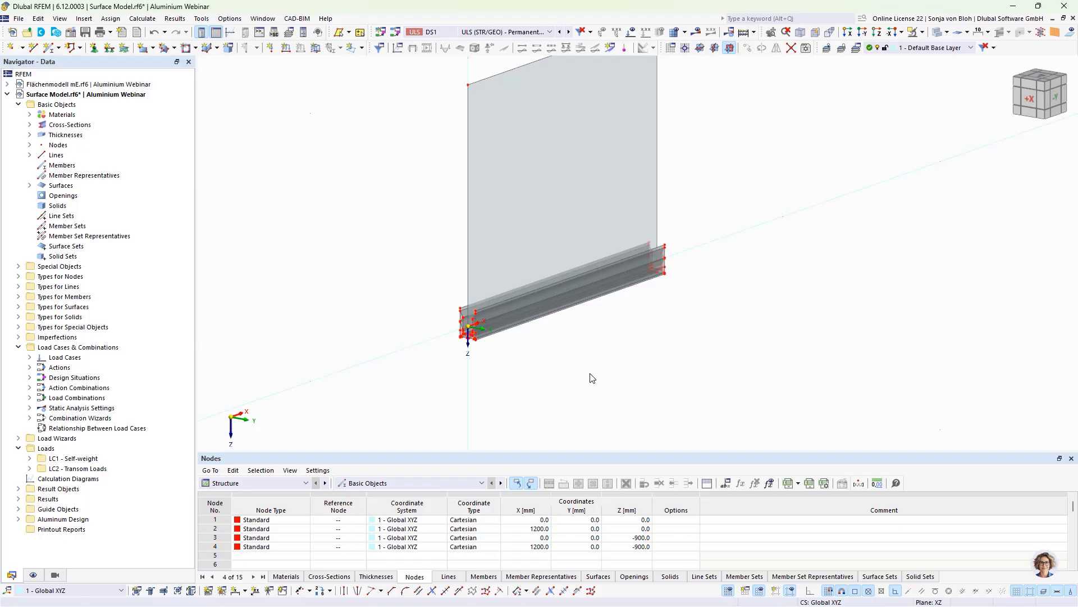
Step: Examine the thickness and material assigned to the generated surface at the upper edge of the profile's -Y side
{"action": "scroll", "coordinate": [456, 348], "scroll_direction": "up", "scroll_amount": 5}
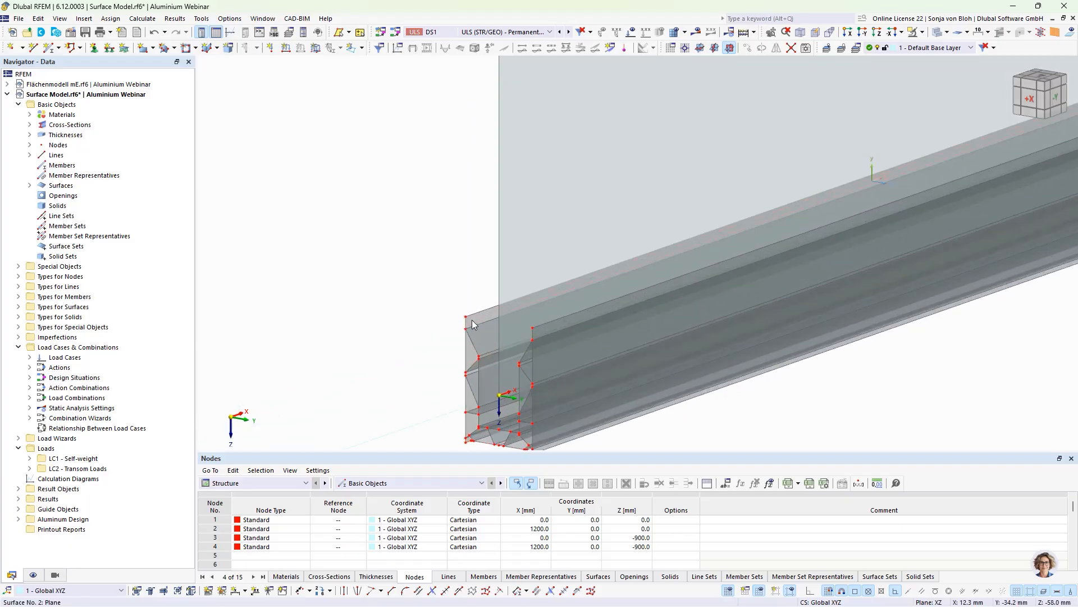
{"action": "double_click", "coordinate": [472, 321]}
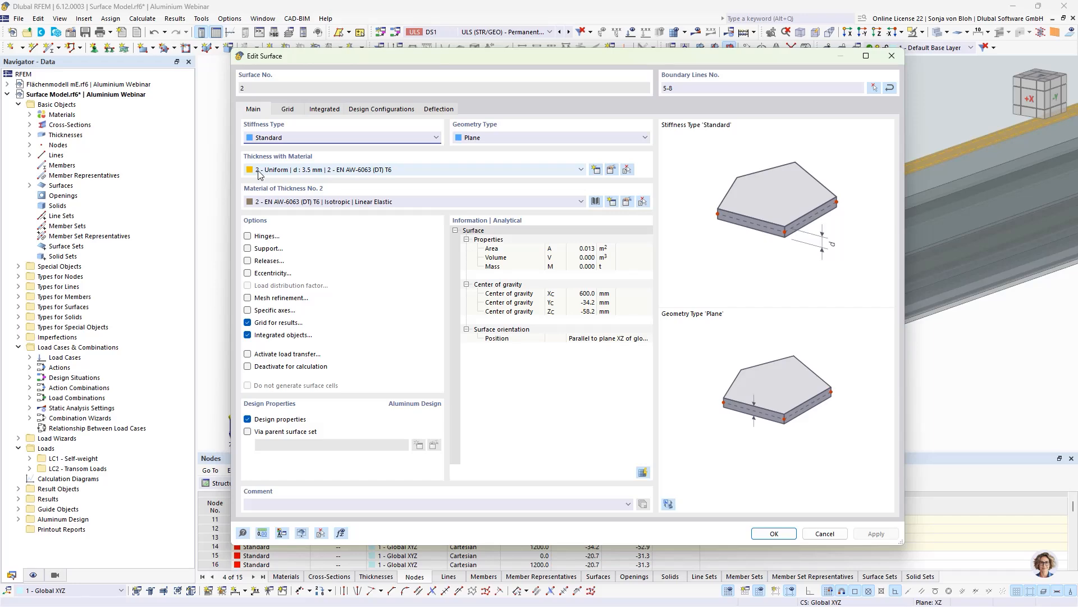
{"action": "left_click", "coordinate": [825, 535]}
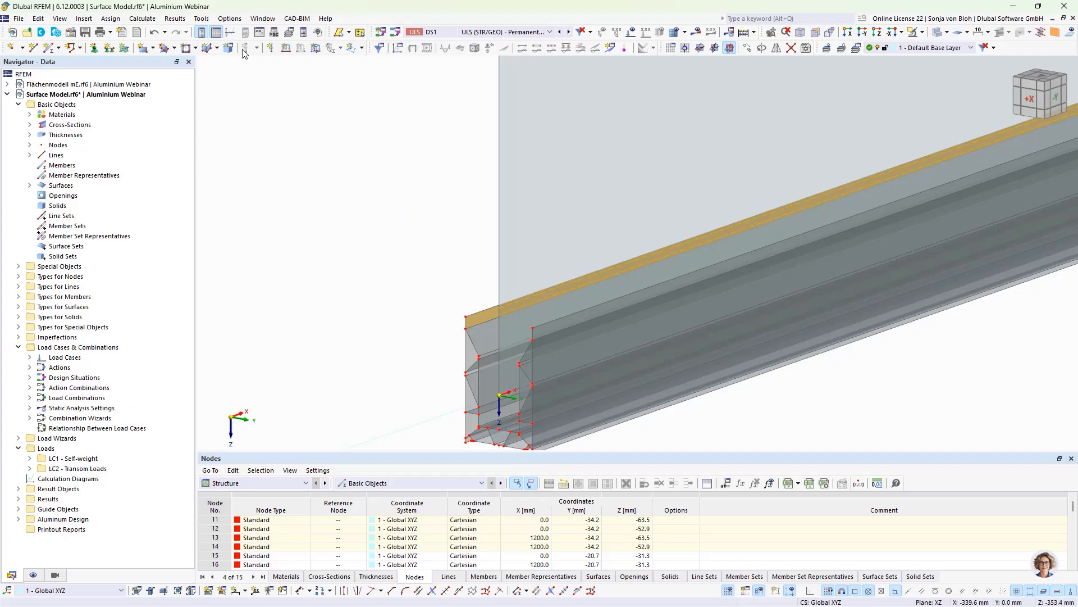
Step: Round the coordinates of all nodes to 2 decimal places in millimetres
{"action": "left_click", "coordinate": [202, 18]}
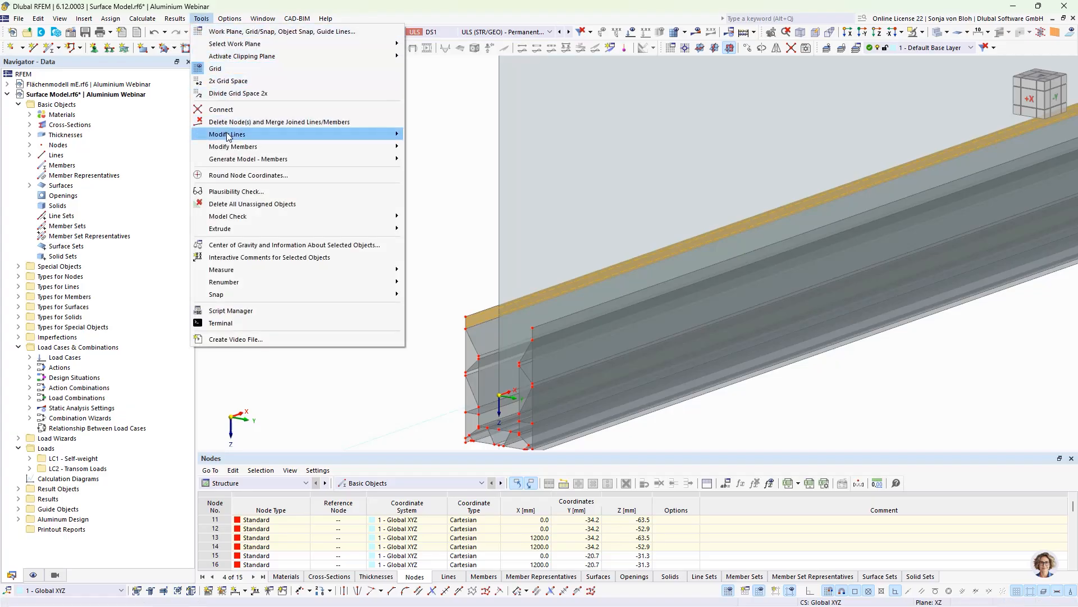
{"action": "left_click", "coordinate": [242, 175]}
{"action": "double_click", "coordinate": [447, 254]}
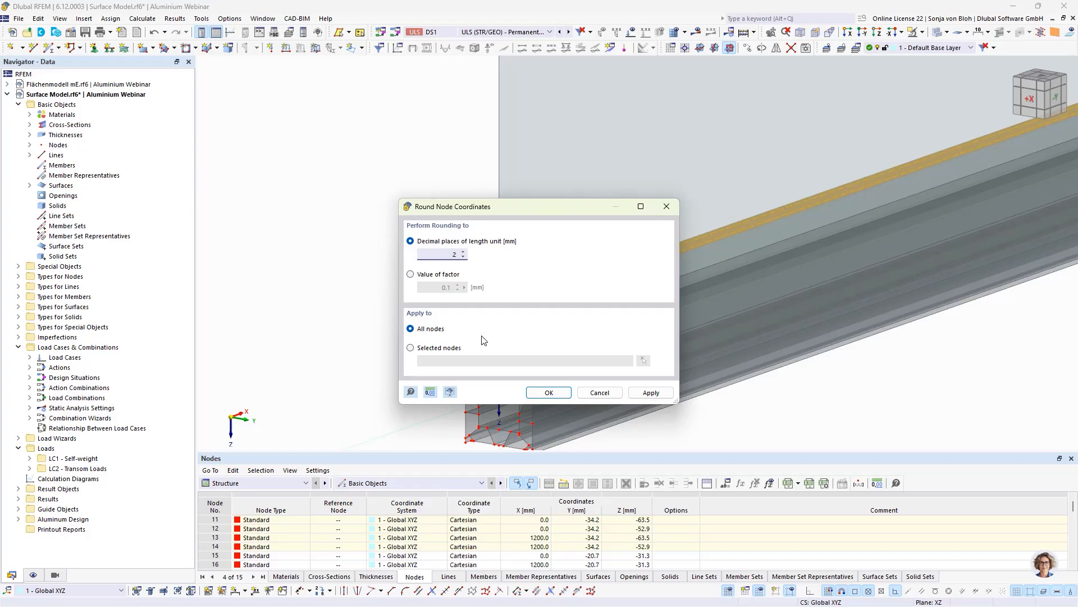
{"action": "left_click", "coordinate": [549, 392]}
{"action": "left_click", "coordinate": [584, 386]}
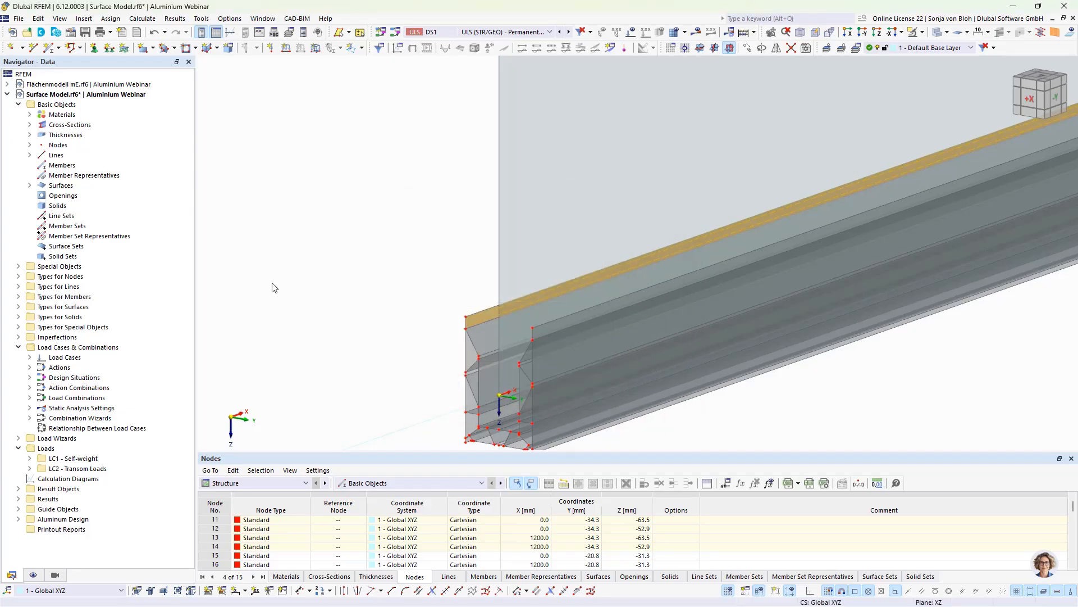
Step: Move the glass pane without copying it, from the origin to the inner node of the profile's horizontal web, with Y displacement 0 and Z 19.4 mm
{"action": "left_click", "coordinate": [619, 191]}
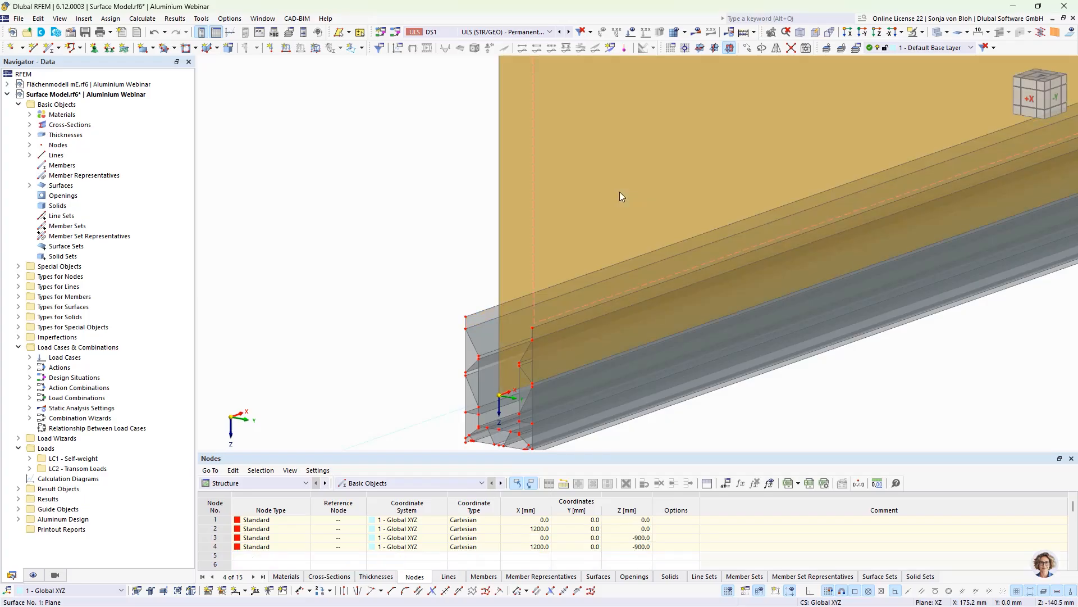
{"action": "left_click", "coordinate": [849, 33]}
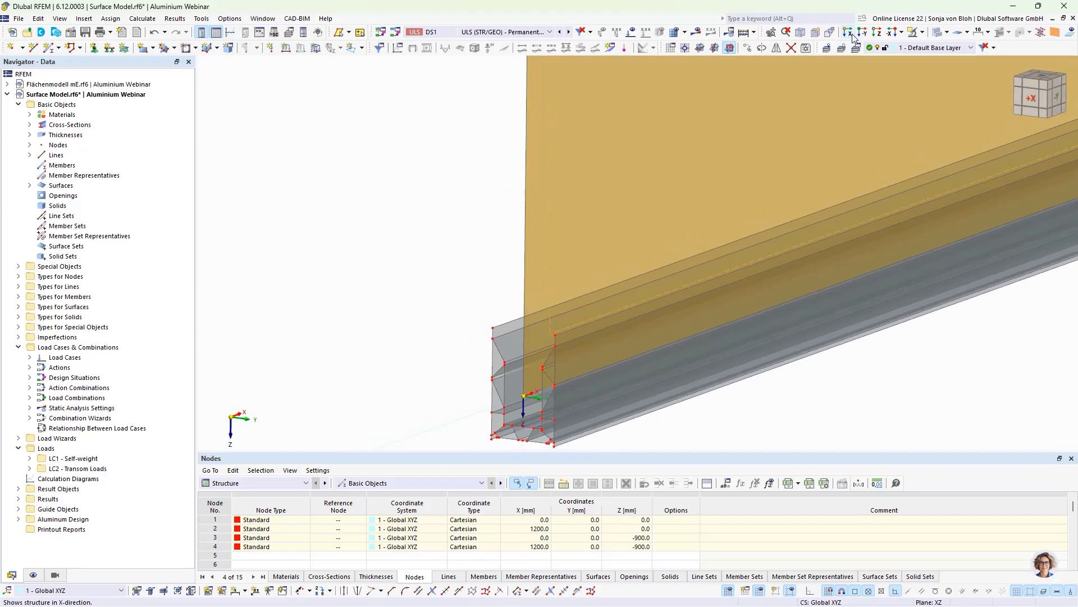
{"action": "left_click", "coordinate": [748, 48]}
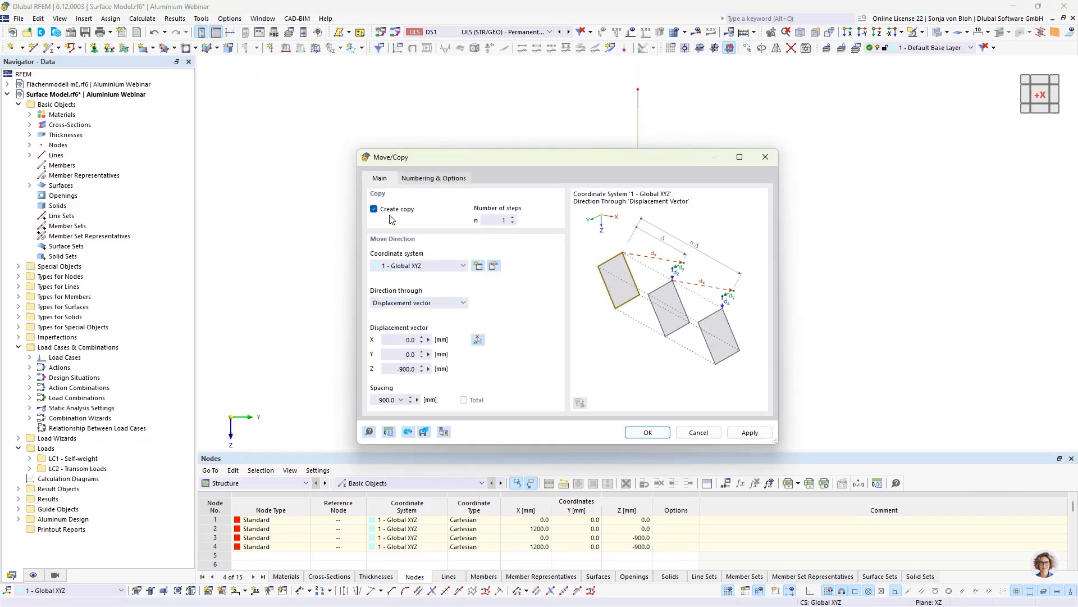
{"action": "left_click", "coordinate": [374, 209]}
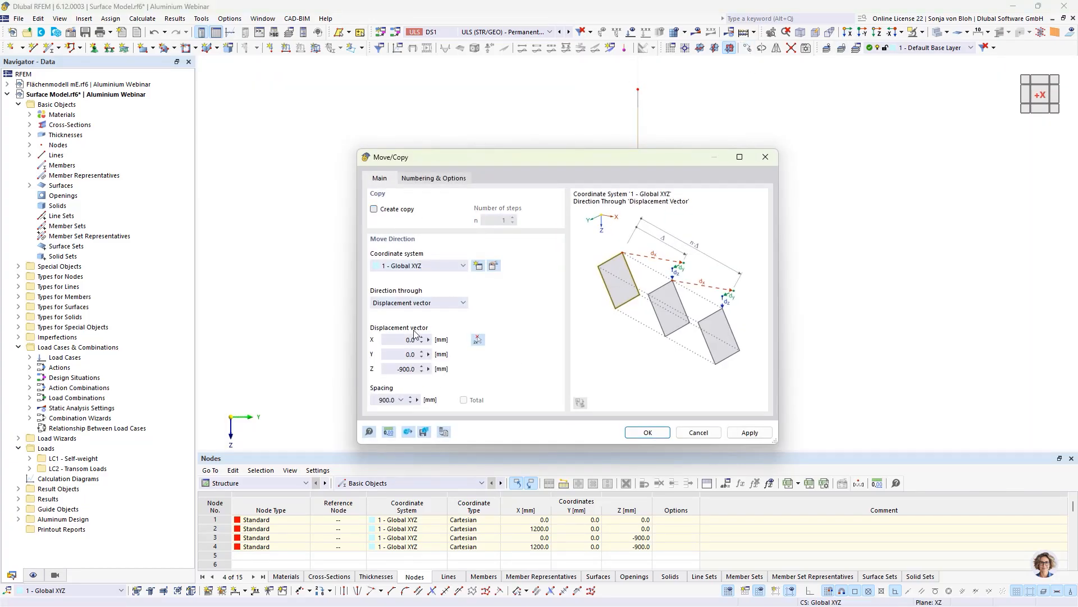
{"action": "left_click", "coordinate": [478, 339]}
{"action": "scroll", "coordinate": [634, 400], "scroll_direction": "up", "scroll_amount": 8}
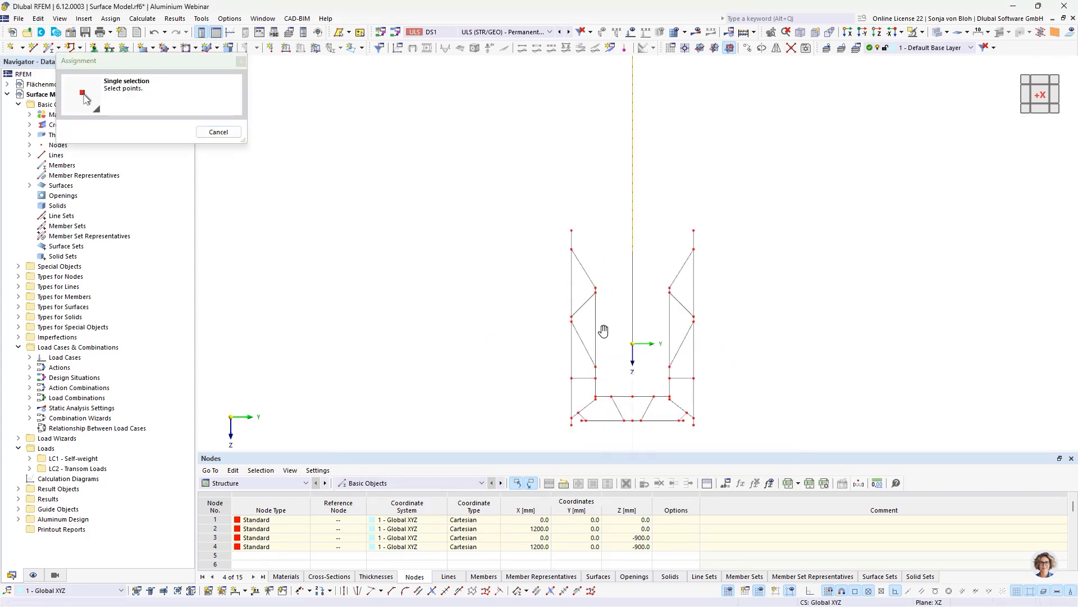
{"action": "scroll", "coordinate": [571, 297], "scroll_direction": "up", "scroll_amount": 2}
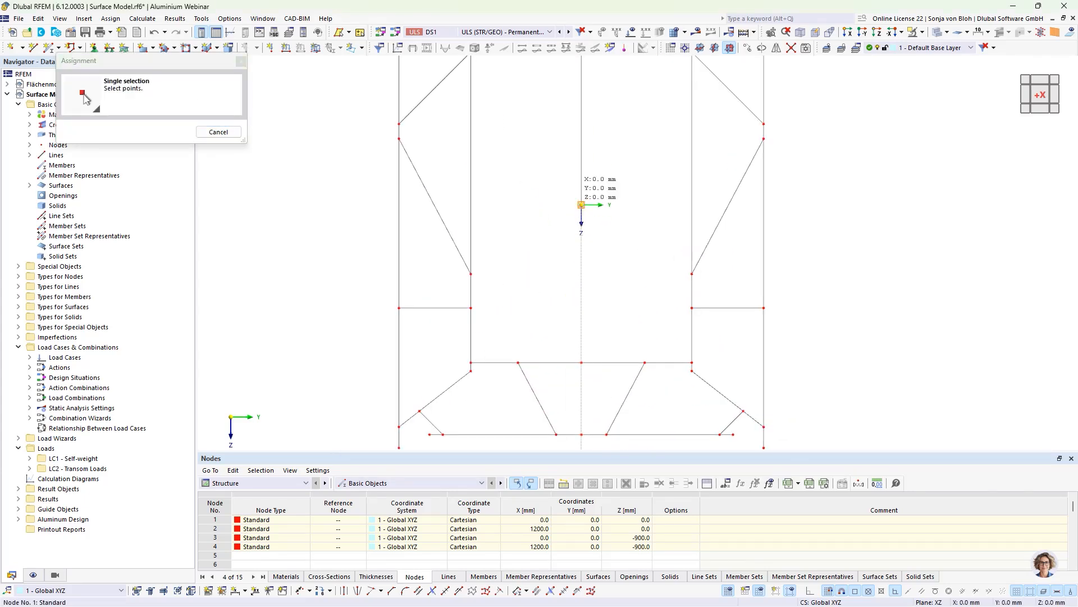
{"action": "left_click", "coordinate": [471, 308]}
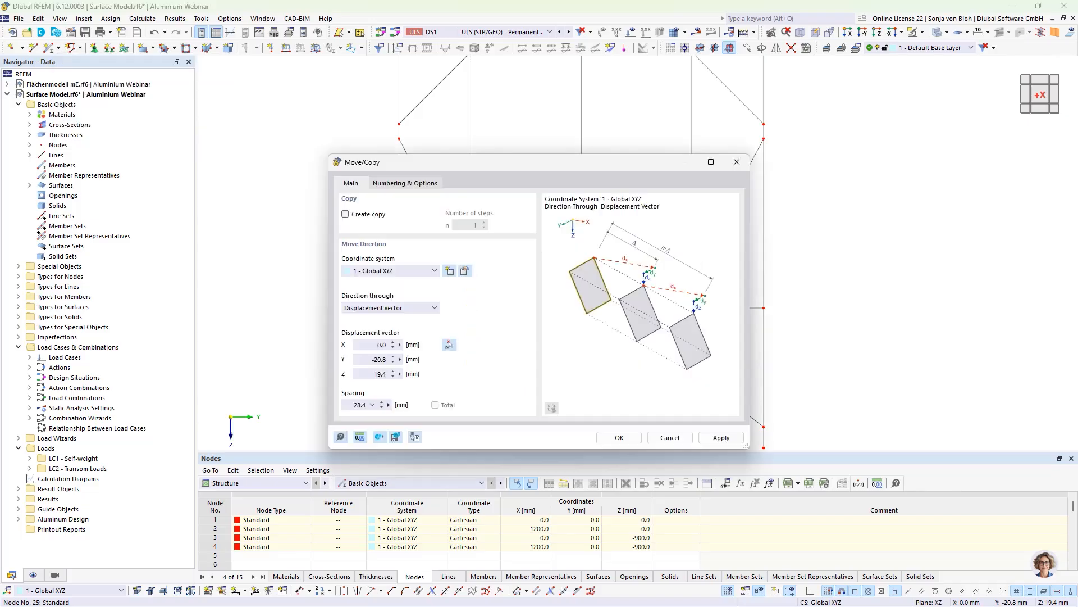
{"action": "left_click", "coordinate": [382, 359]}
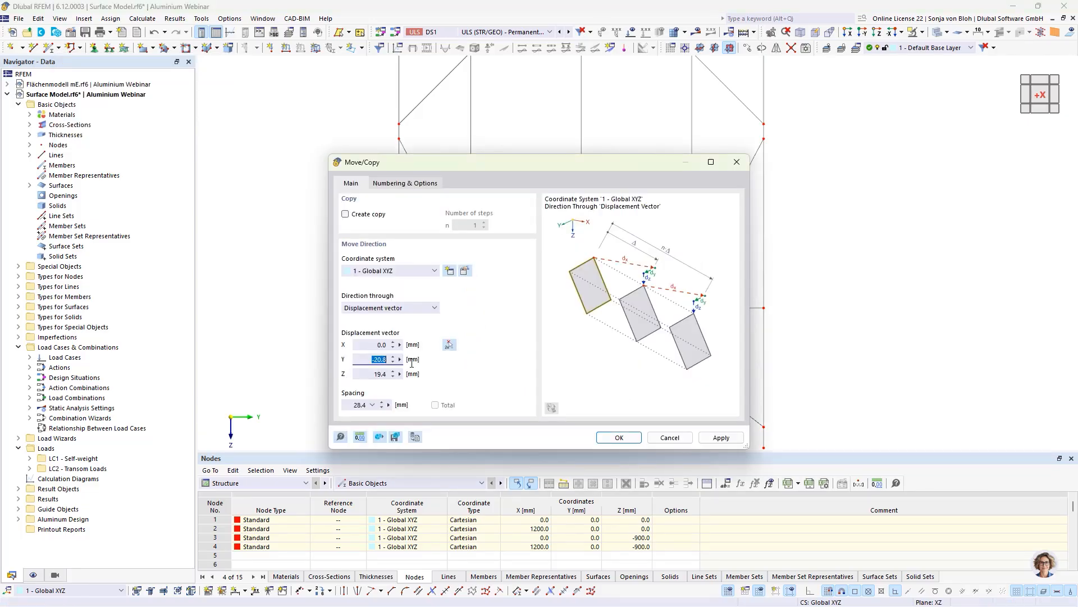
{"action": "type", "text": "0"}
{"action": "left_click", "coordinate": [613, 440]}
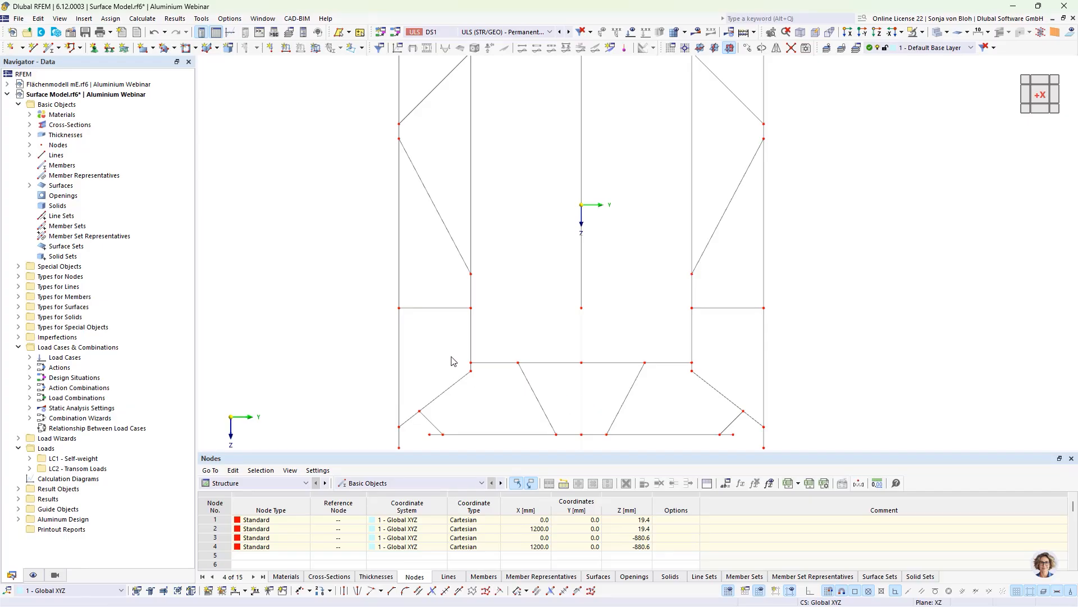
Step: Isolate the profile's two horizontal bottom plates using visibility by selected and related objects, and view them in perspective
{"action": "left_click_drag", "start_coordinate": [450, 357], "coordinate": [709, 369]}
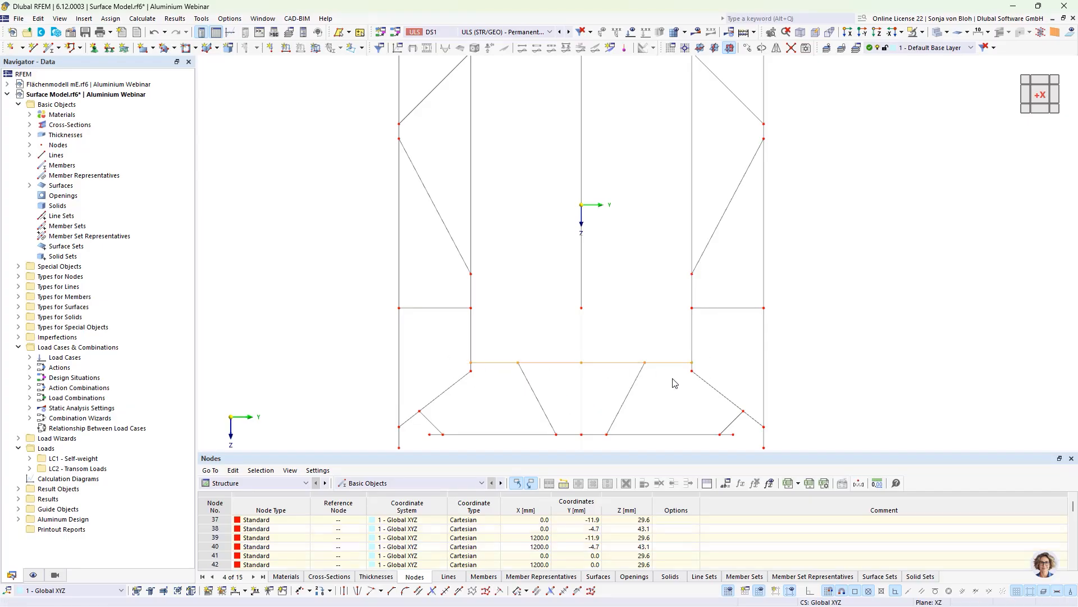
{"action": "left_click_drag", "start_coordinate": [416, 430], "coordinate": [742, 444]}
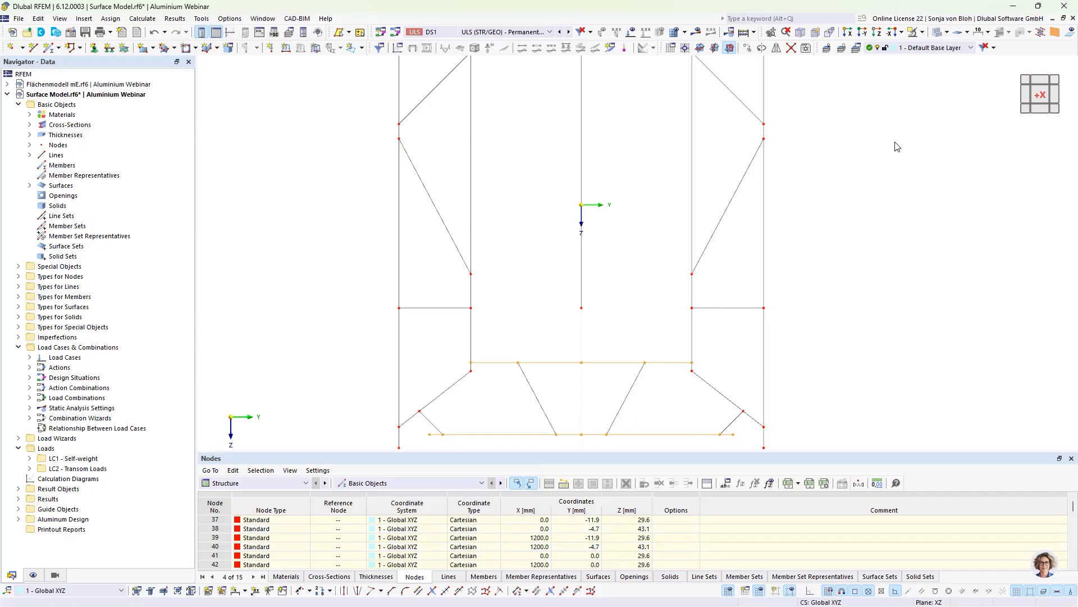
{"action": "left_click", "coordinate": [923, 38]}
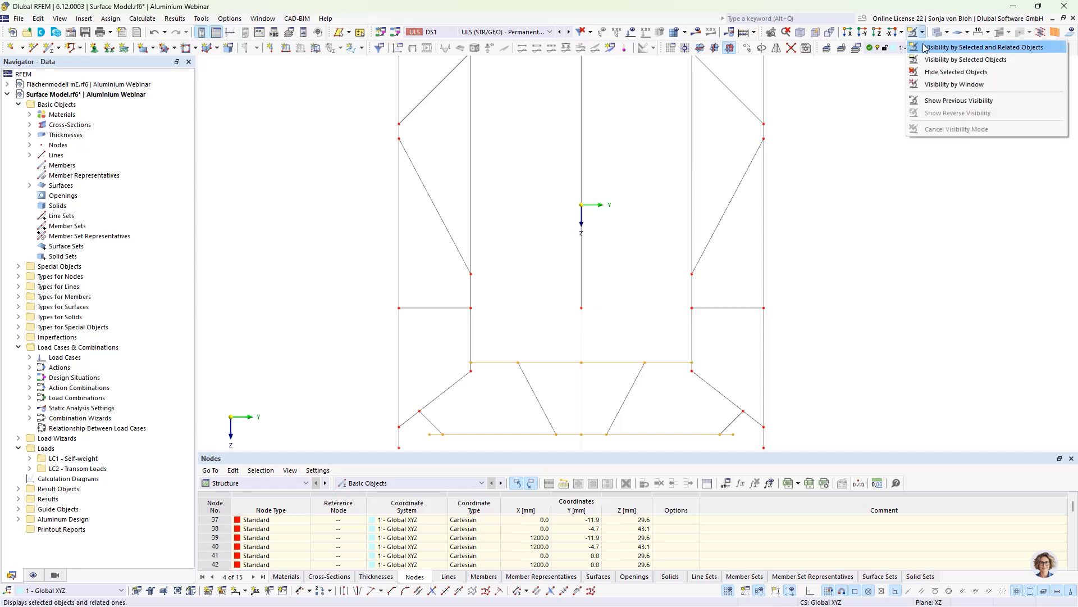
{"action": "left_click", "coordinate": [955, 46]}
{"action": "scroll", "coordinate": [670, 214], "scroll_direction": "down", "scroll_amount": 1}
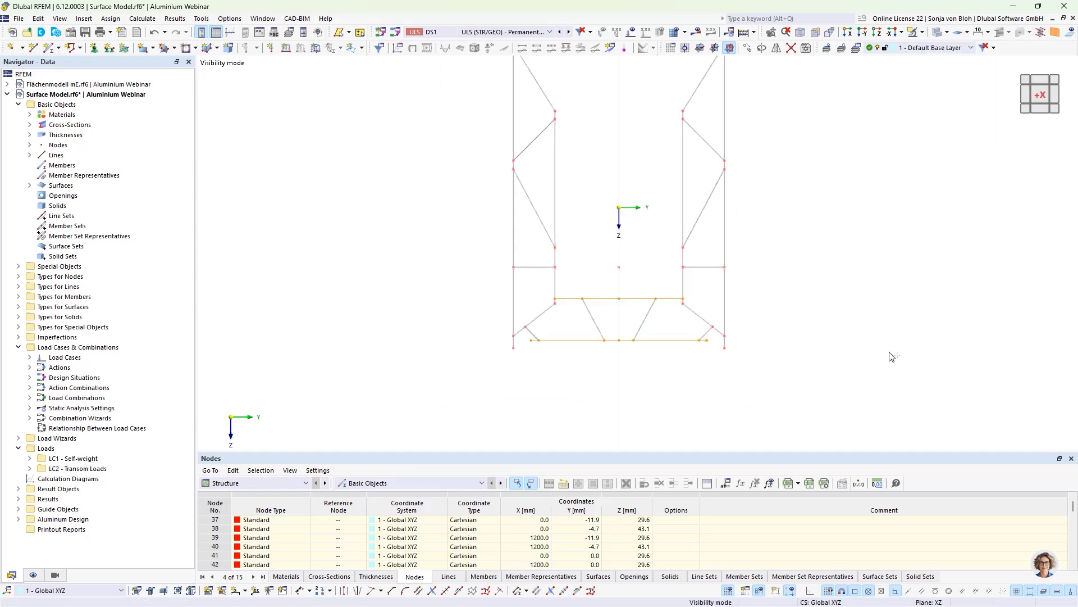
{"action": "middle_click_drag", "start_coordinate": [890, 352], "coordinate": [875, 361], "text": "ctrl"}
{"action": "left_click", "coordinate": [820, 387]}
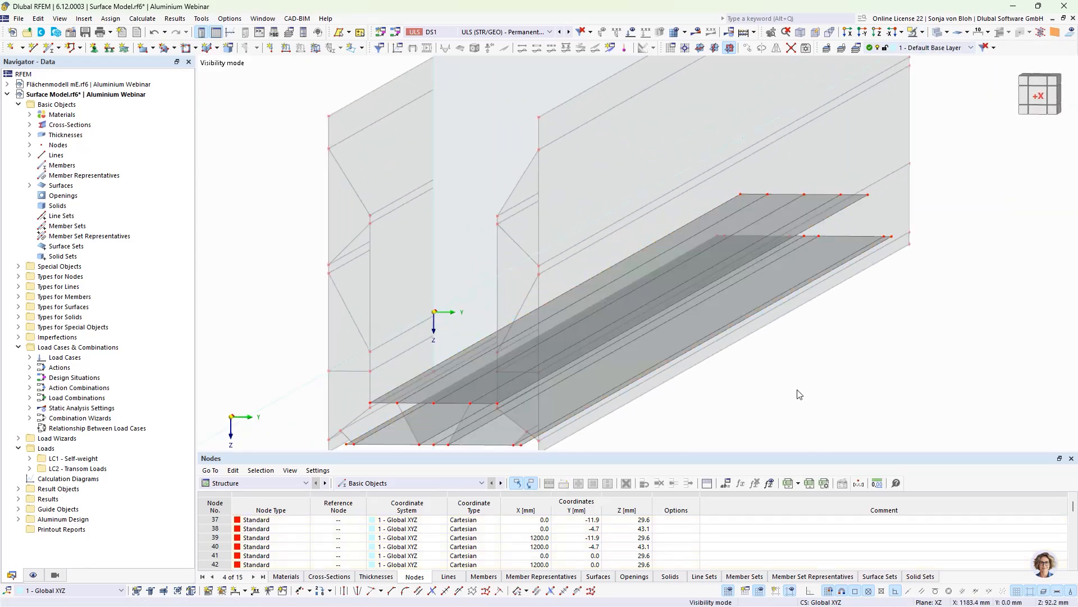
{"action": "middle_click_drag", "start_coordinate": [796, 392], "coordinate": [817, 363]}
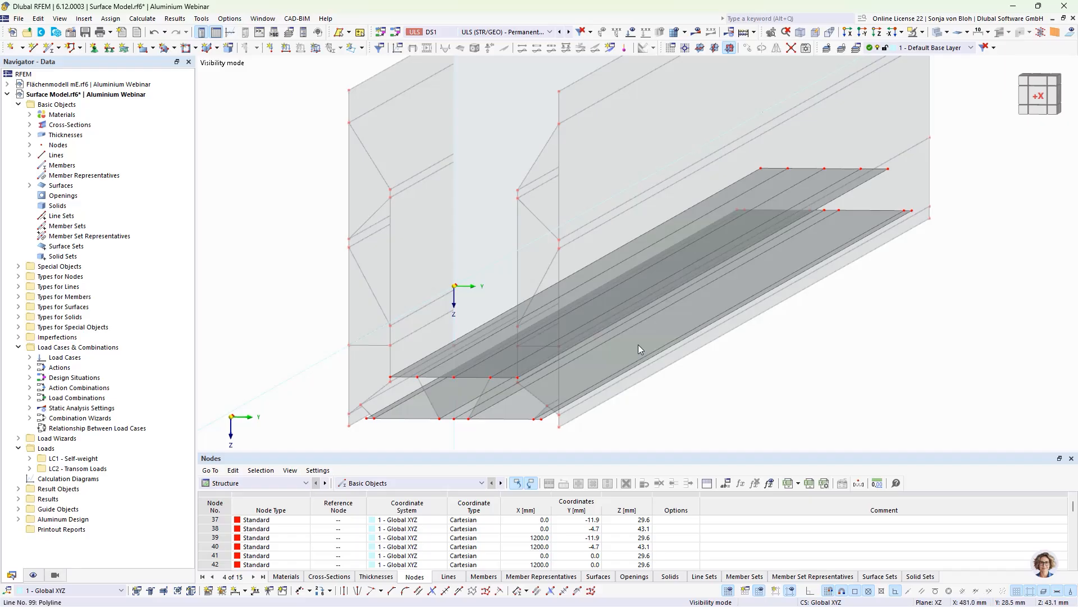
Step: Delete the upper plate's centre line and the strip surfaces of both horizontal plates, keeping only the outermost -Y strip of each
{"action": "scroll", "coordinate": [471, 384], "scroll_direction": "up", "scroll_amount": 2}
{"action": "left_click", "coordinate": [477, 359]}
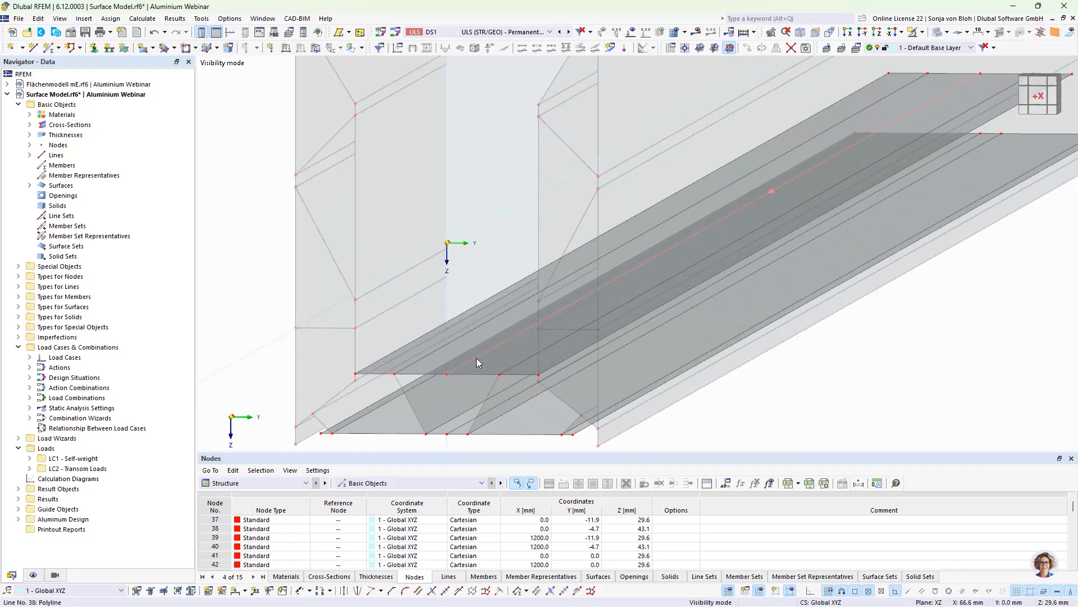
{"action": "left_click", "coordinate": [529, 371], "text": "ctrl"}
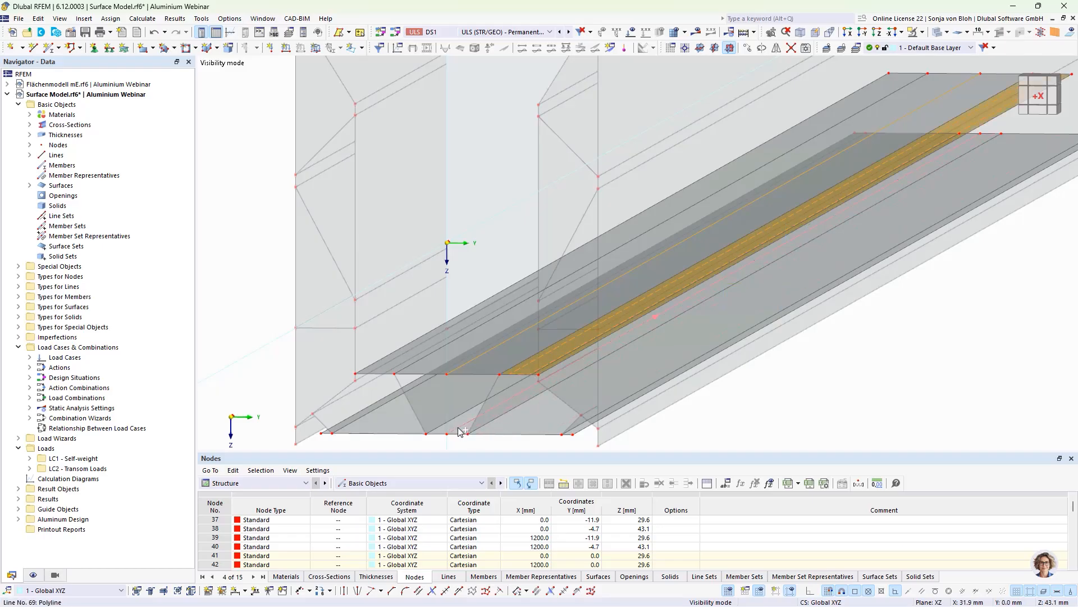
{"action": "left_click", "coordinate": [398, 430], "text": "ctrl"}
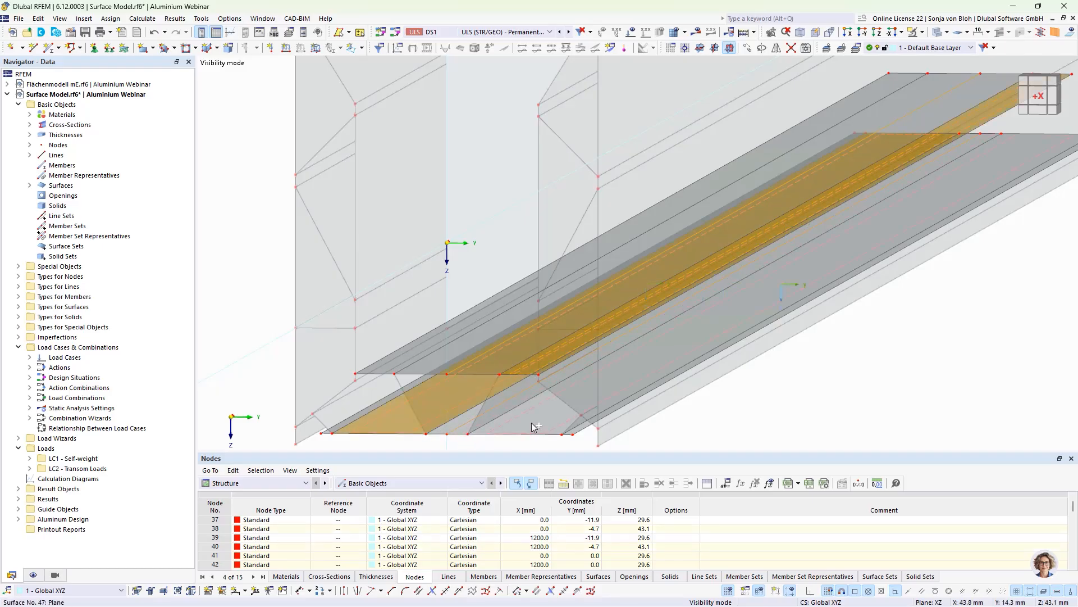
{"action": "left_click", "coordinate": [562, 443], "text": "ctrl"}
{"action": "scroll", "coordinate": [566, 446], "scroll_direction": "up", "scroll_amount": 2}
{"action": "left_click", "coordinate": [559, 424], "text": "ctrl"}
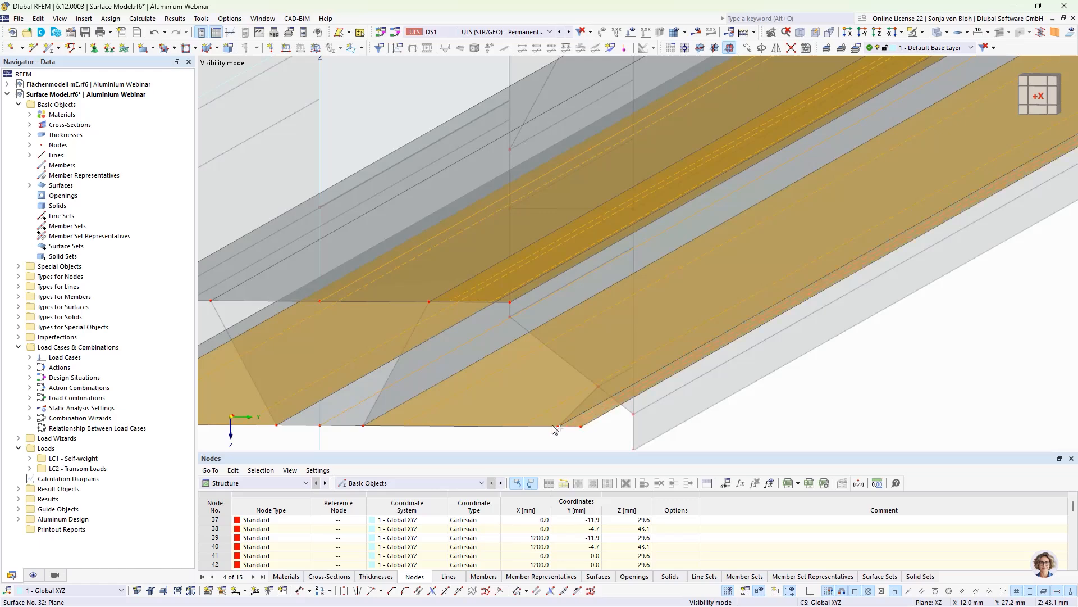
{"action": "key", "text": "Delete"}
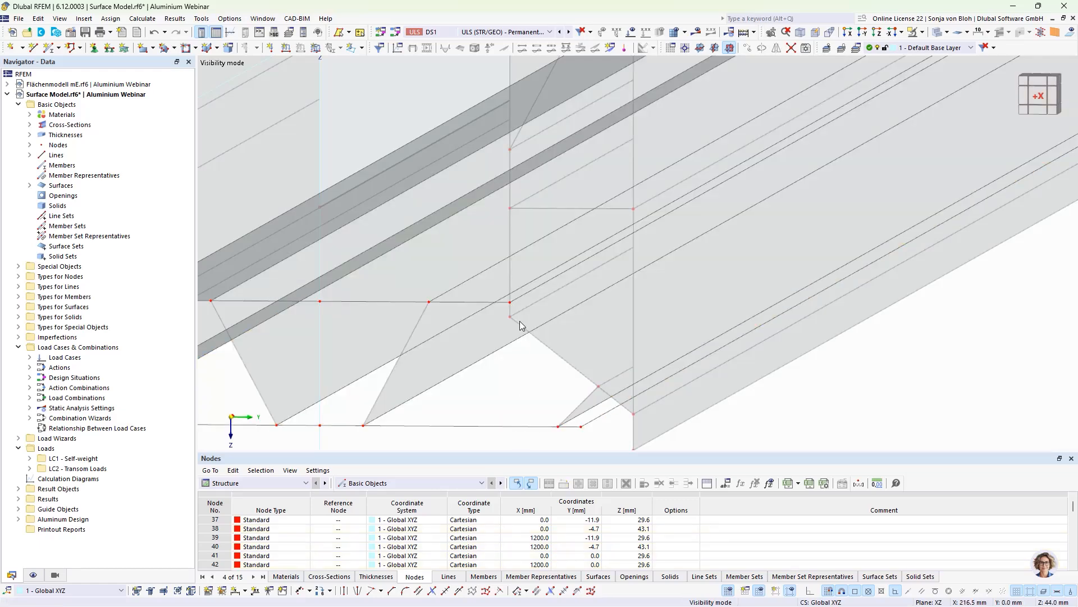
Step: Edit the boundary of the upper plate's remaining strip, replacing its inner edge with the other near-end lines and the opposite long edge
{"action": "scroll", "coordinate": [520, 322], "scroll_direction": "down", "scroll_amount": 3}
{"action": "double_click", "coordinate": [333, 300]}
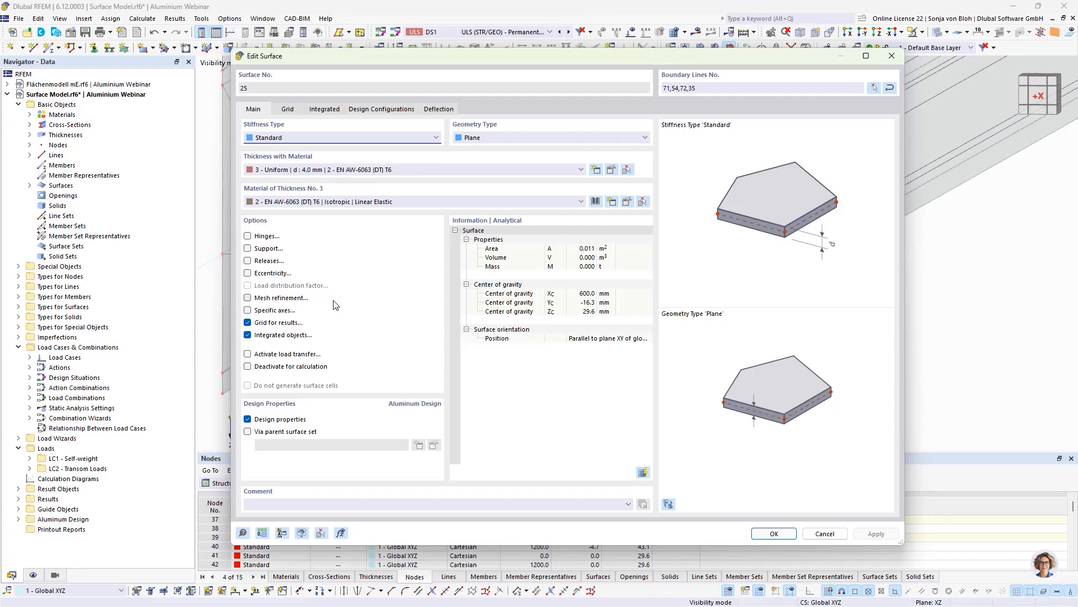
{"action": "left_click", "coordinate": [875, 88]}
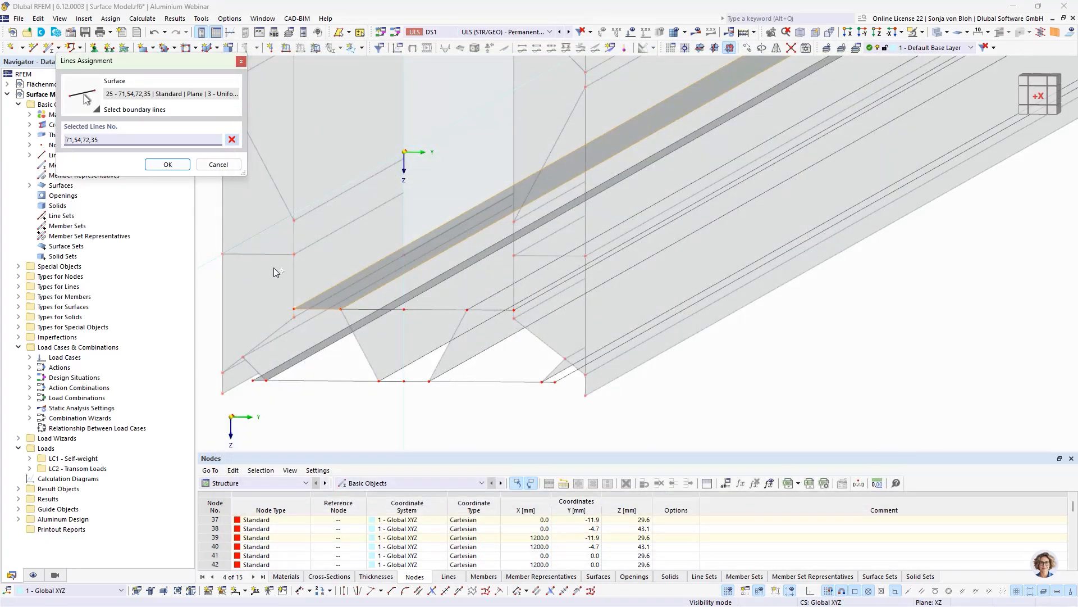
{"action": "left_click", "coordinate": [366, 309]}
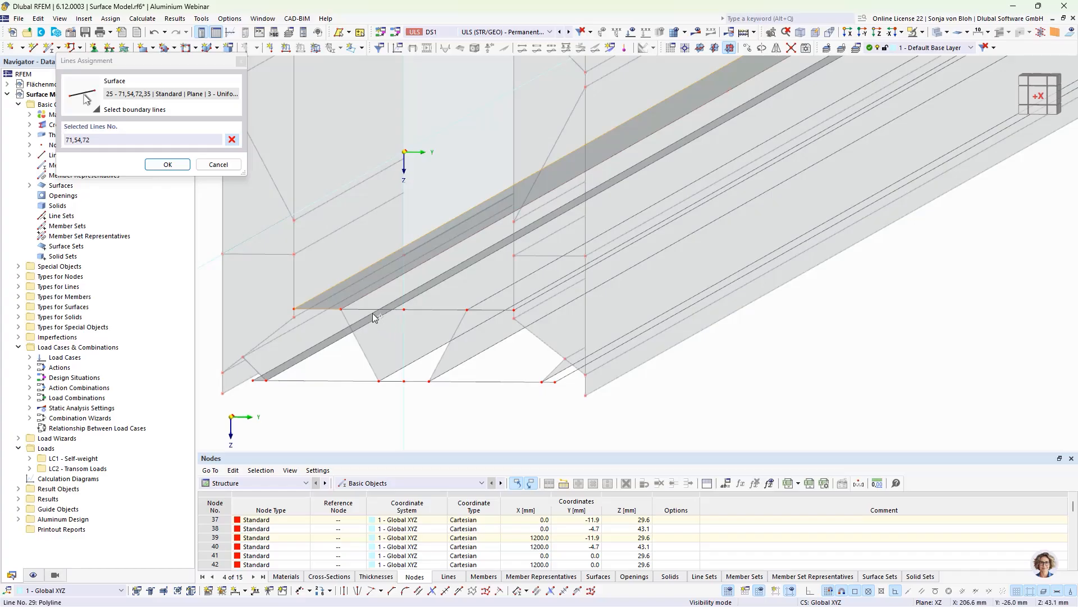
{"action": "left_click", "coordinate": [422, 309]}
{"action": "left_click", "coordinate": [423, 310]}
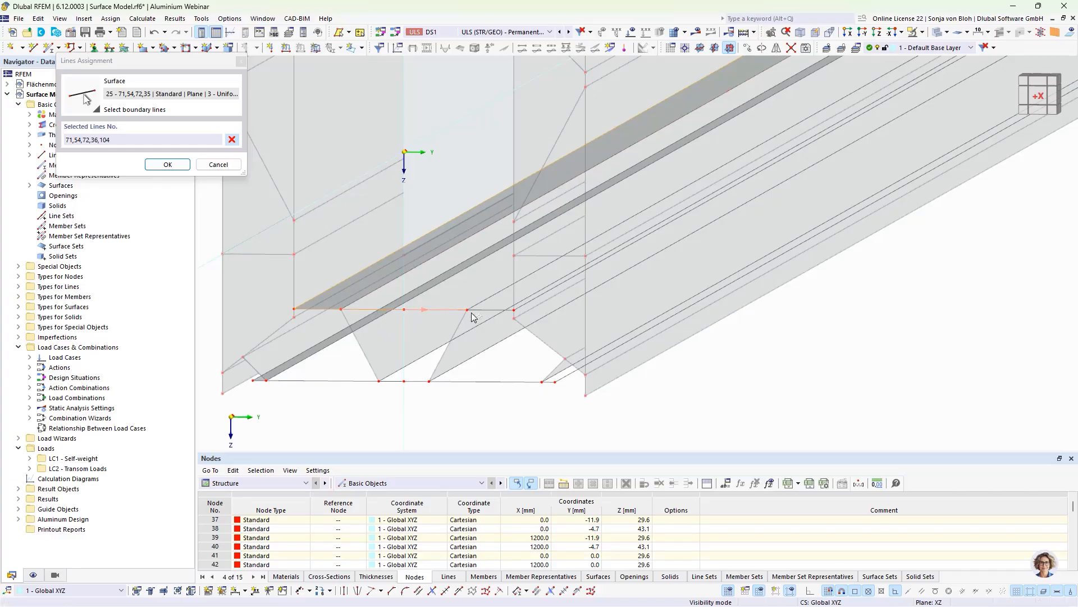
{"action": "left_click", "coordinate": [483, 310]}
{"action": "left_click", "coordinate": [530, 304]}
Step: Complete the upper plate surface's boundary by adding its remaining far-end lines and apply the edited surface
{"action": "scroll", "coordinate": [512, 348], "scroll_direction": "down", "scroll_amount": 3}
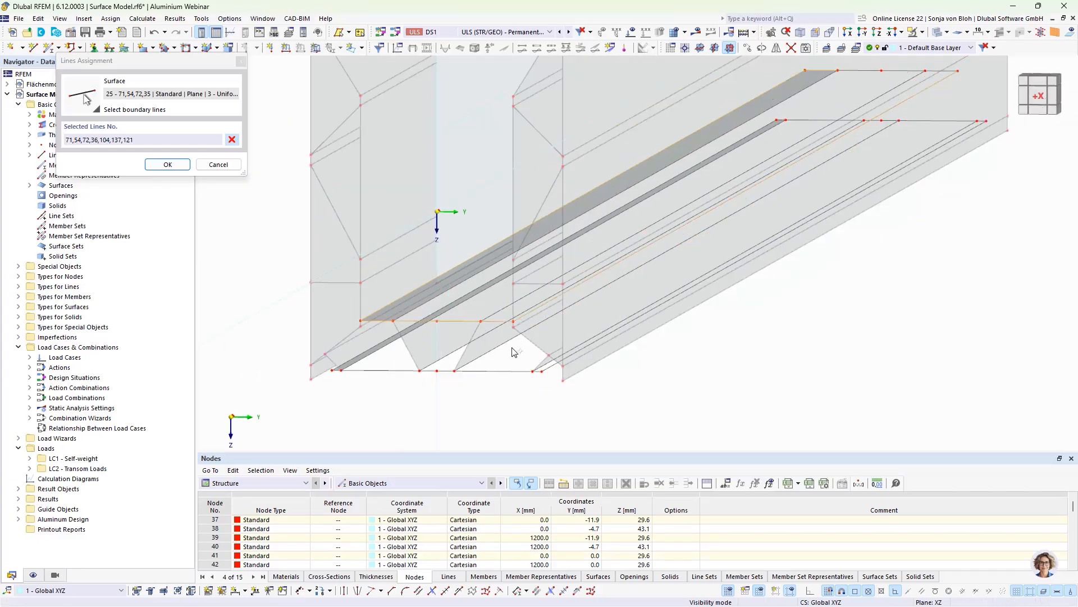
{"action": "scroll", "coordinate": [832, 141], "scroll_direction": "up", "scroll_amount": 3}
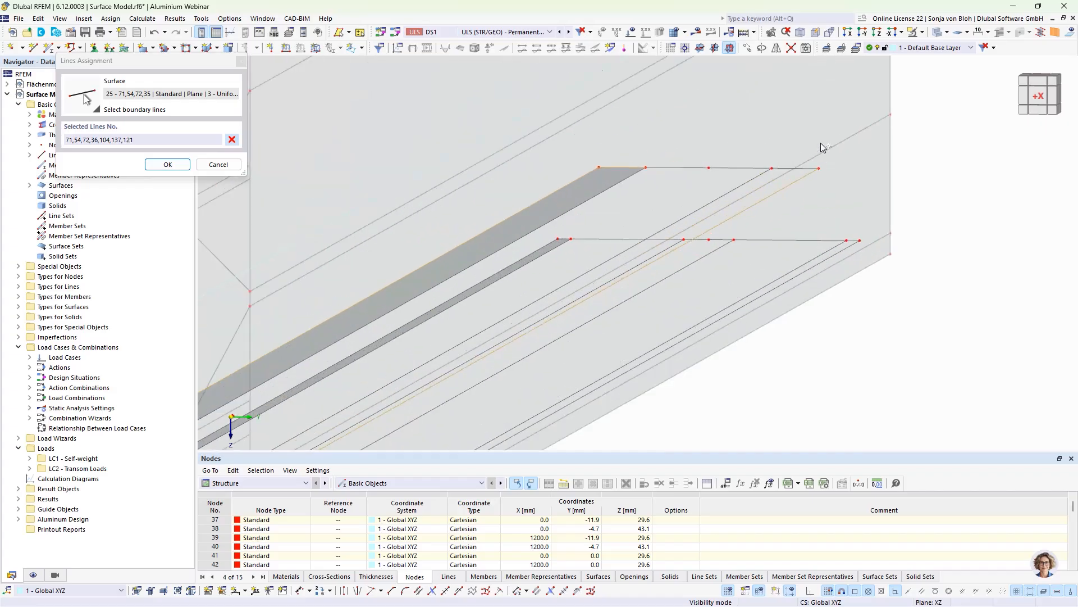
{"action": "left_click", "coordinate": [769, 169]}
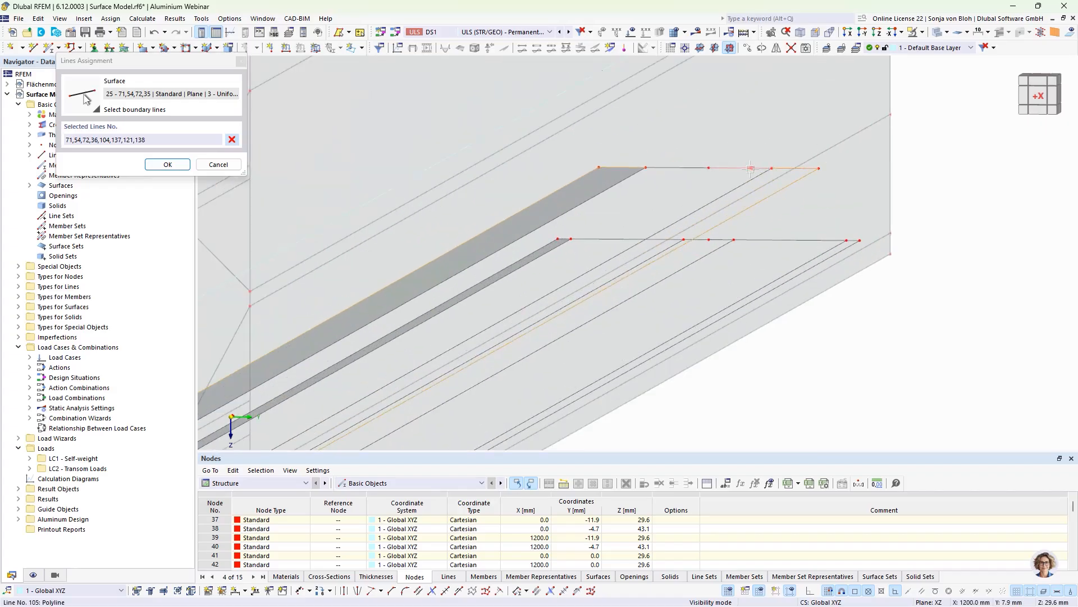
{"action": "left_click", "coordinate": [730, 167]}
{"action": "left_click", "coordinate": [661, 167]}
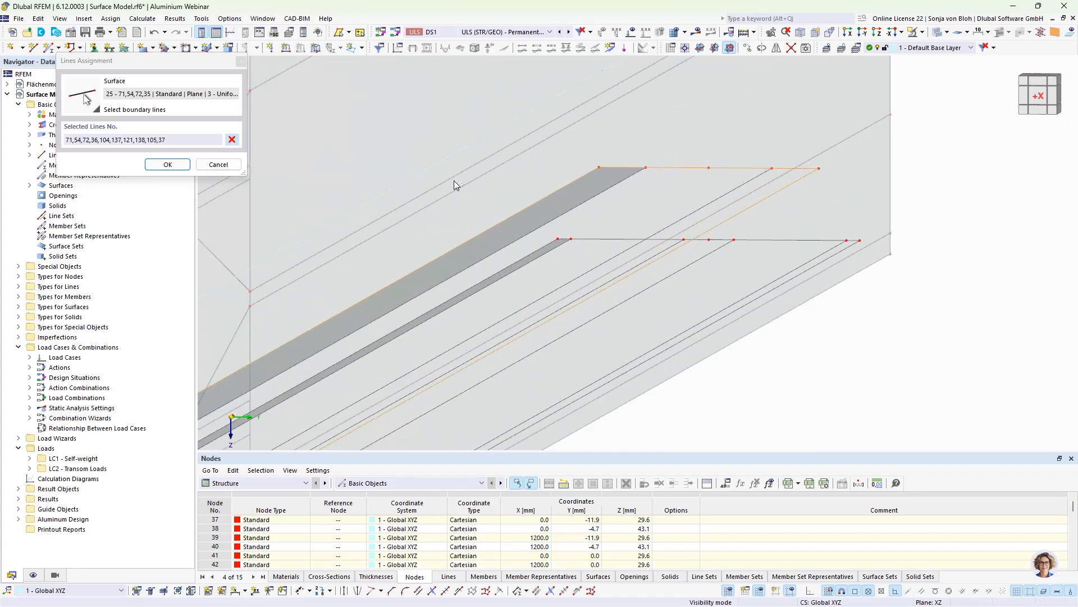
{"action": "left_click", "coordinate": [168, 164]}
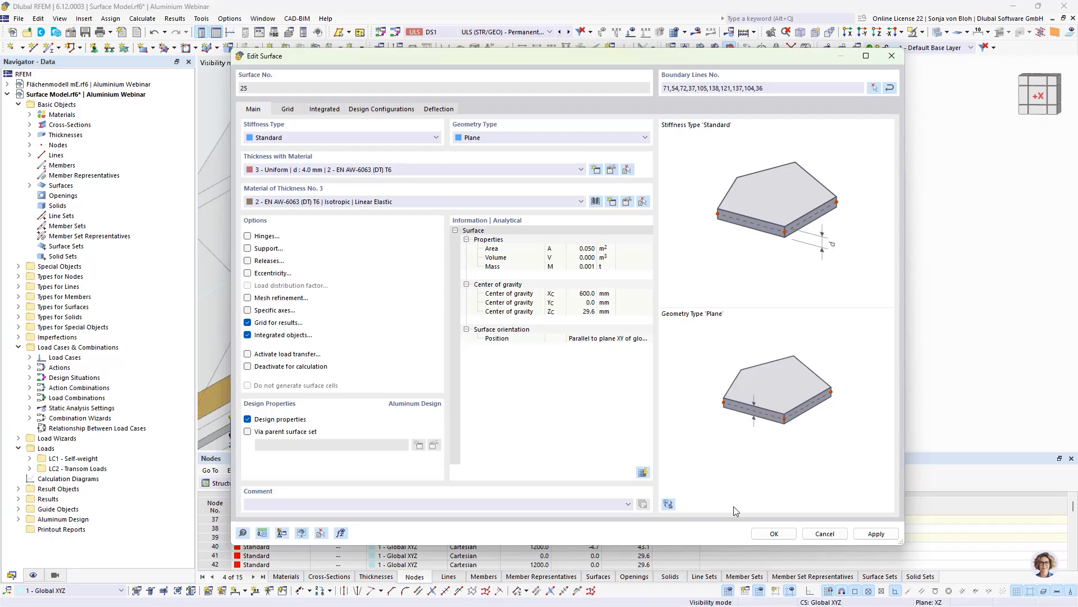
{"action": "left_click", "coordinate": [770, 534]}
Step: Edit the lower plate strip's boundary, replacing its inner long edge with the remaining near-end lines and the opposite outer long edge
{"action": "scroll", "coordinate": [604, 142], "scroll_direction": "down", "scroll_amount": 3}
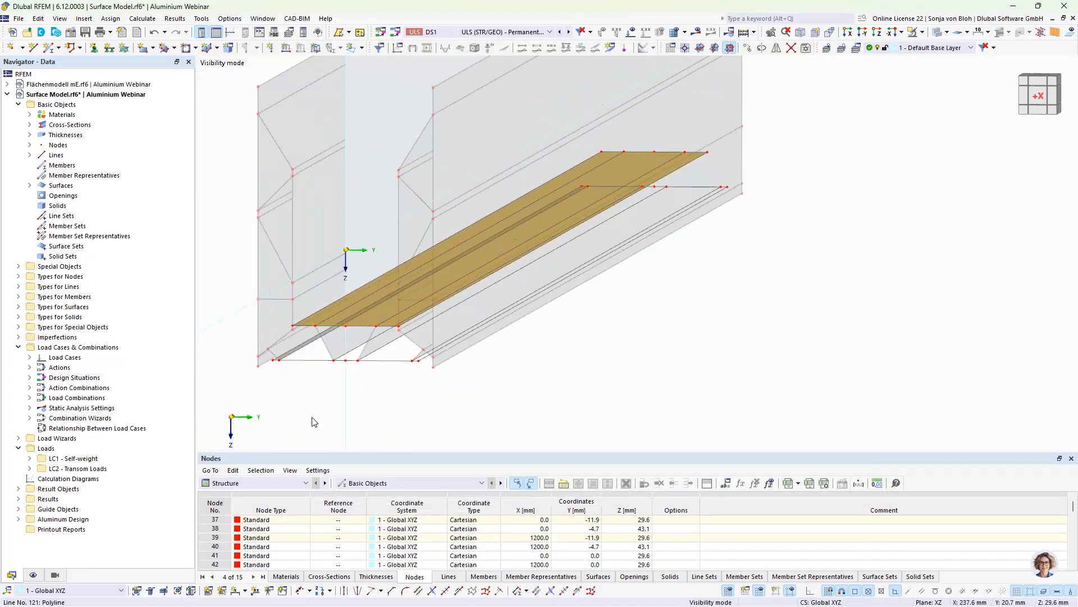
{"action": "scroll", "coordinate": [313, 386], "scroll_direction": "up", "scroll_amount": 4}
{"action": "scroll", "coordinate": [311, 382], "scroll_direction": "up", "scroll_amount": 2}
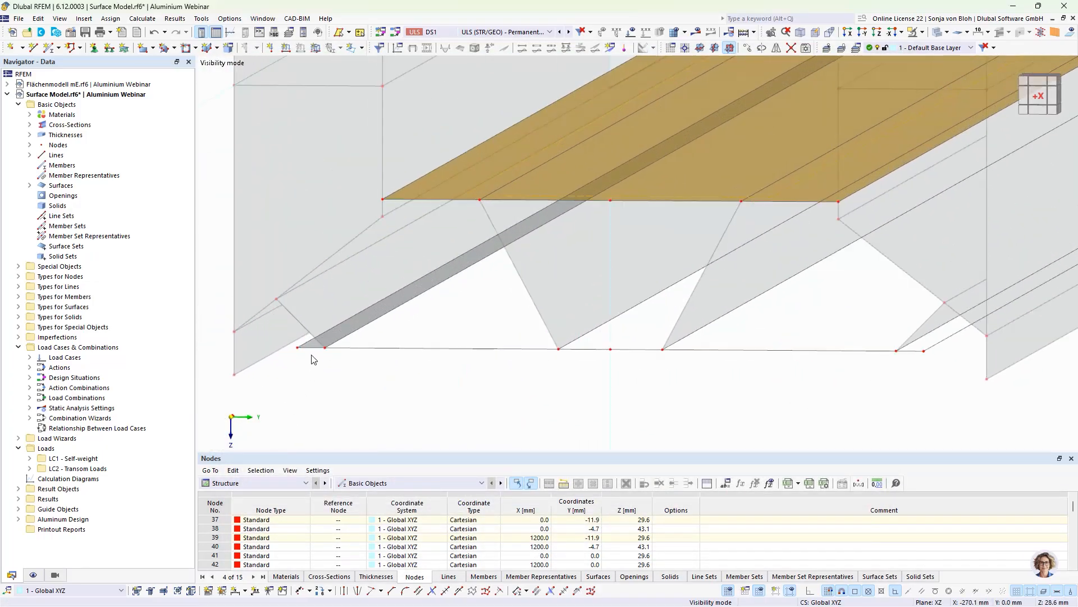
{"action": "double_click", "coordinate": [313, 348]}
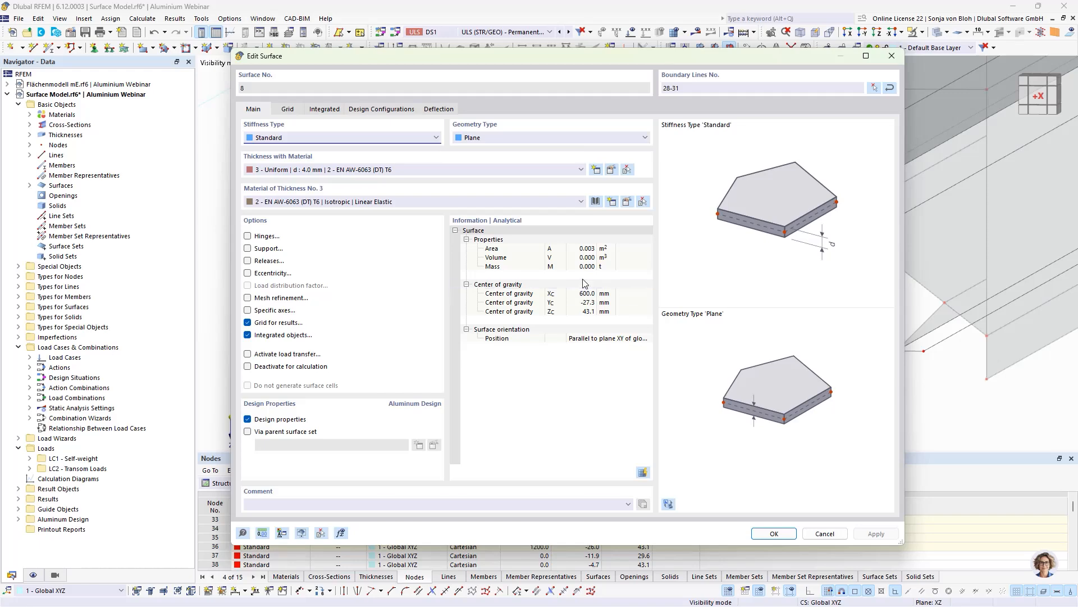
{"action": "left_click", "coordinate": [874, 89]}
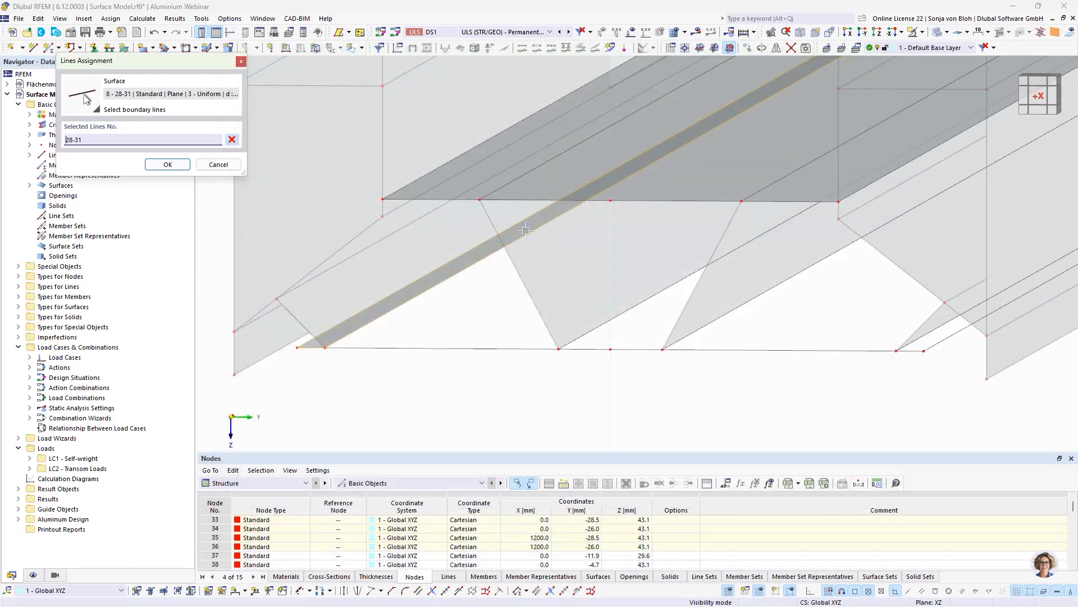
{"action": "left_click", "coordinate": [395, 319]}
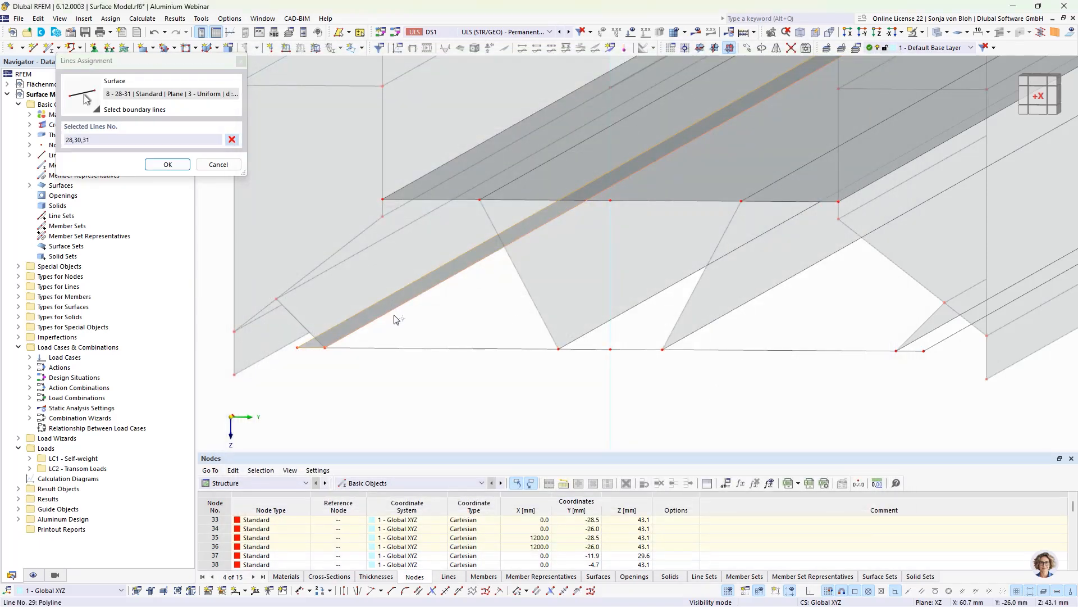
{"action": "left_click", "coordinate": [374, 349]}
{"action": "left_click", "coordinate": [584, 348]}
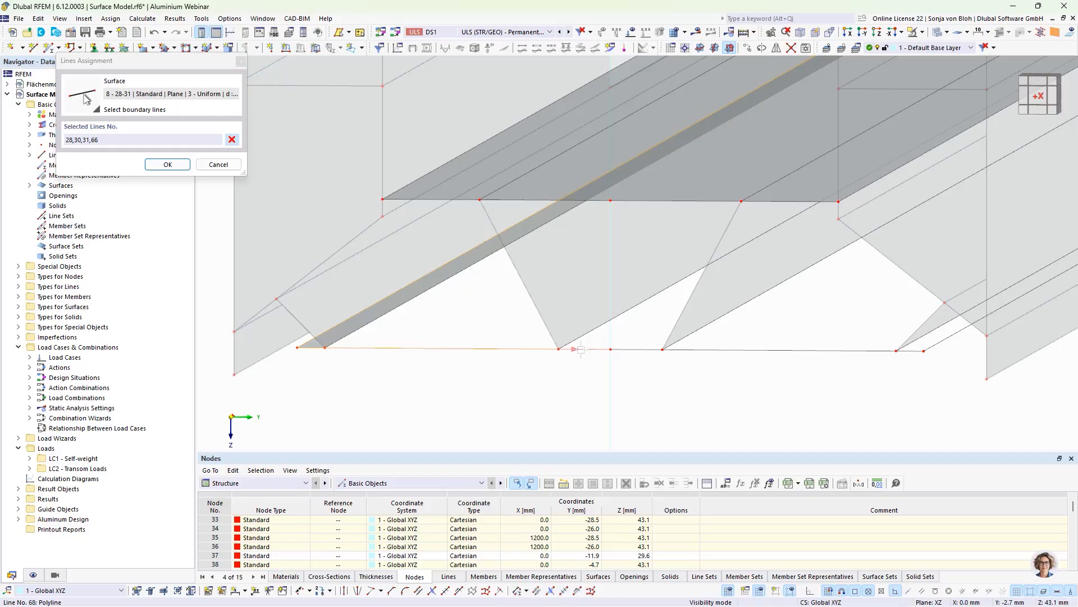
{"action": "left_click", "coordinate": [637, 350]}
{"action": "left_click", "coordinate": [725, 350]}
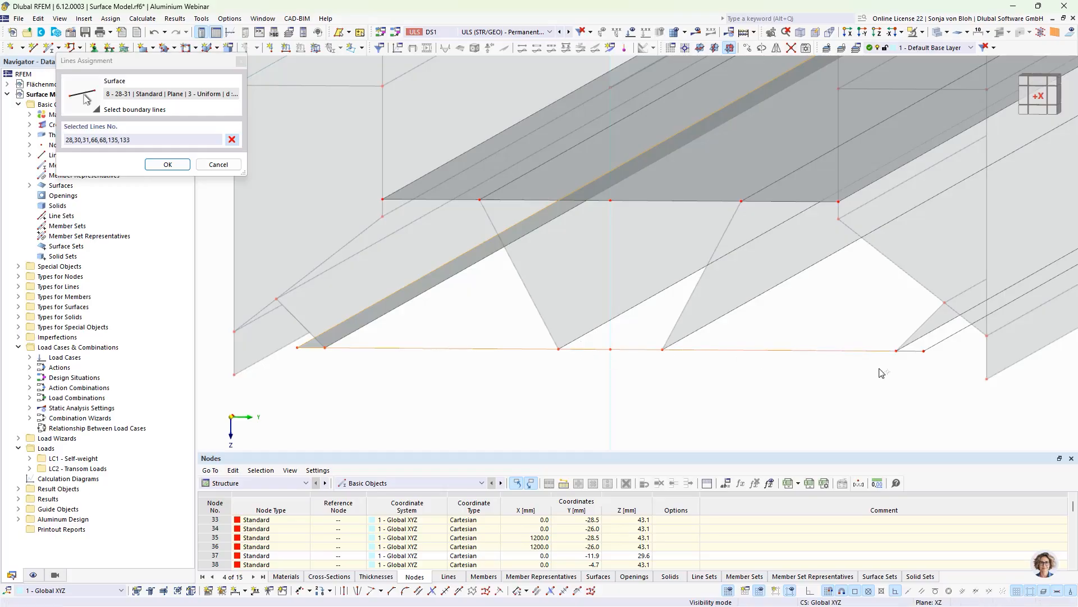
{"action": "left_click", "coordinate": [910, 351]}
{"action": "left_click", "coordinate": [944, 339]}
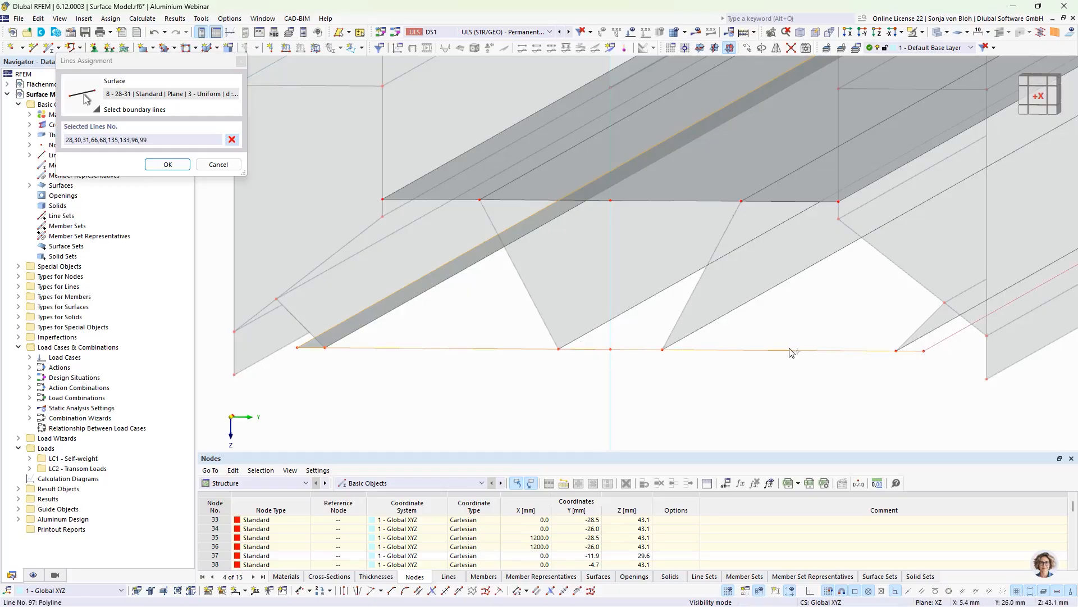
Step: Add the lower plate's remaining far-end lines to its boundary and apply the edited surface
{"action": "scroll", "coordinate": [580, 352], "scroll_direction": "down", "scroll_amount": 3}
{"action": "middle_click_drag", "start_coordinate": [914, 218], "coordinate": [621, 425]}
{"action": "middle_click_drag", "start_coordinate": [797, 321], "coordinate": [587, 392]}
{"action": "scroll", "coordinate": [915, 221], "scroll_direction": "up", "scroll_amount": 3}
{"action": "left_click", "coordinate": [813, 312]}
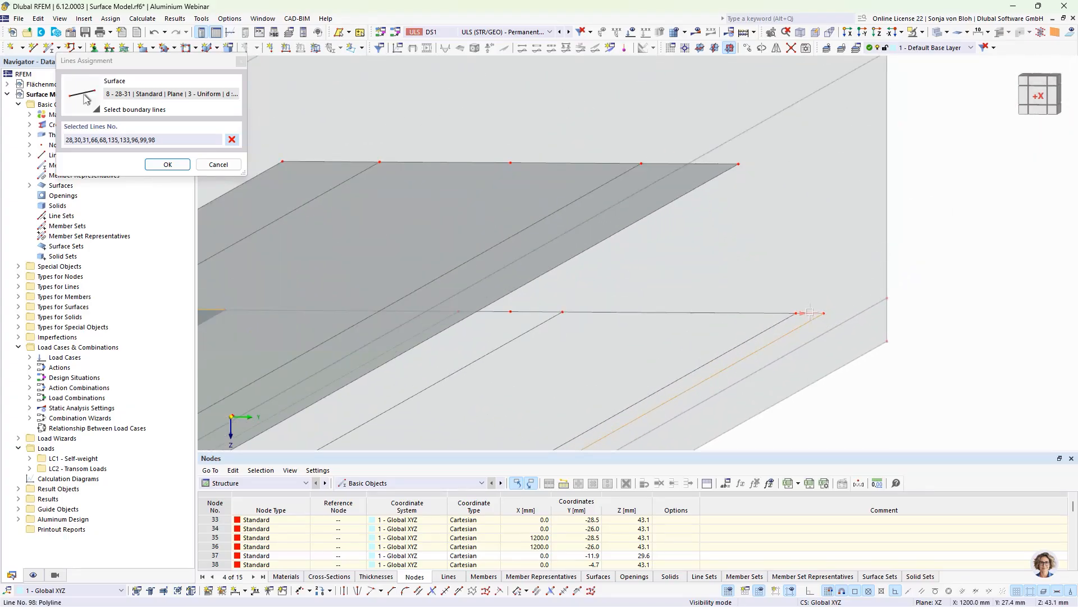
{"action": "left_click", "coordinate": [765, 312]}
{"action": "left_click", "coordinate": [532, 312]}
{"action": "left_click", "coordinate": [496, 312]}
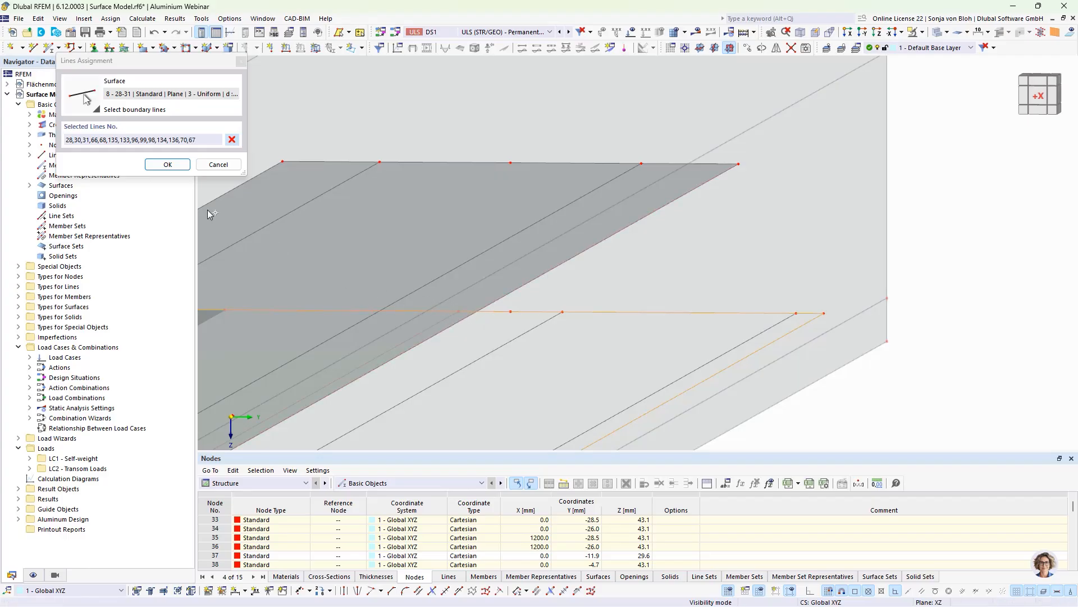
{"action": "left_click", "coordinate": [160, 164]}
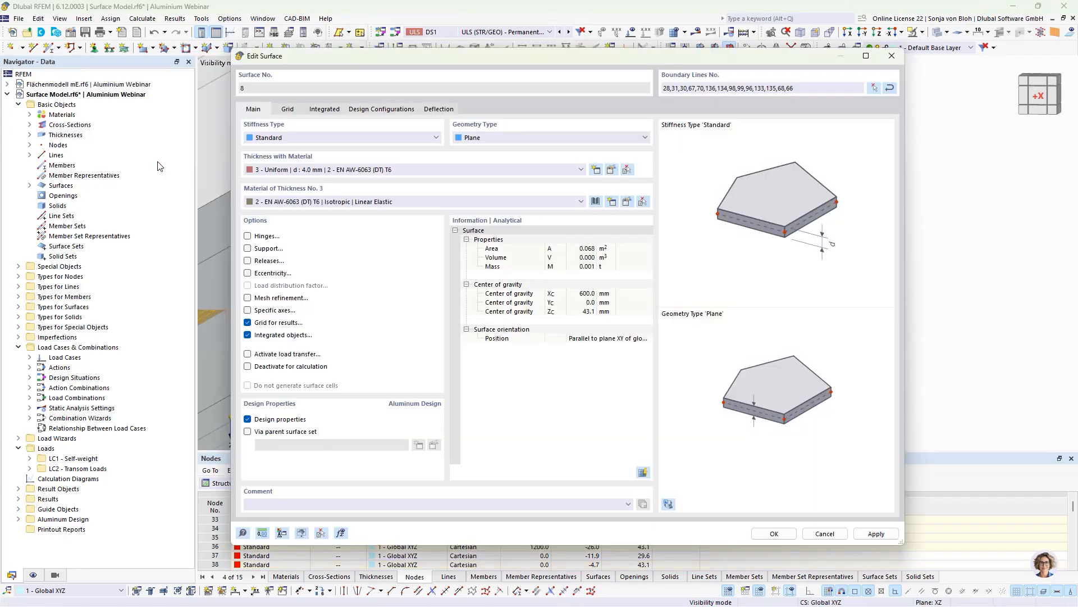
{"action": "left_click", "coordinate": [774, 534]}
{"action": "scroll", "coordinate": [751, 269], "scroll_direction": "down", "scroll_amount": 3}
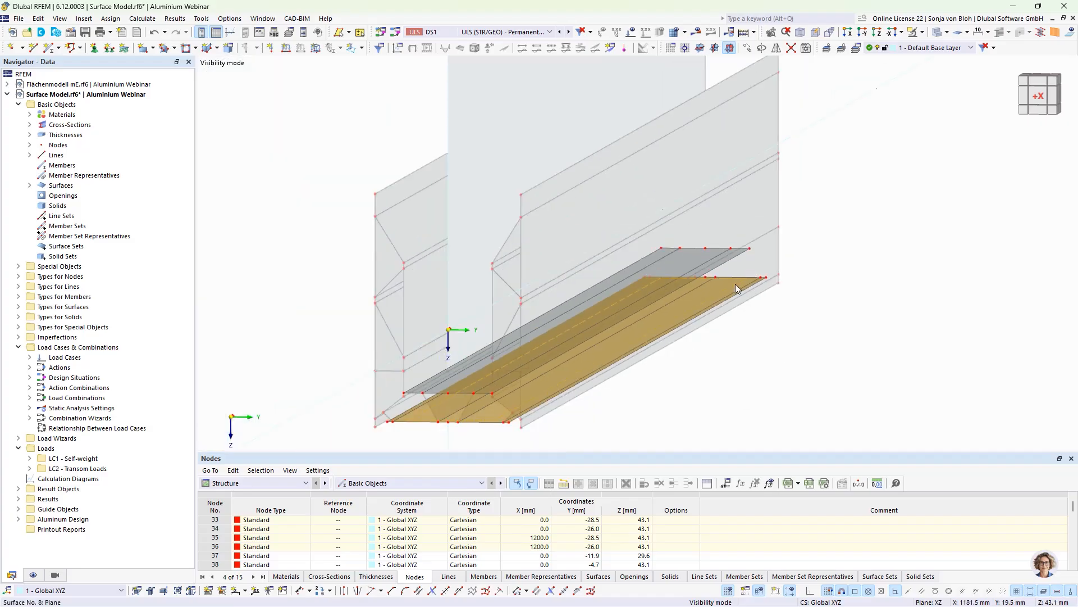
{"action": "middle_click_drag", "start_coordinate": [683, 362], "coordinate": [724, 312]}
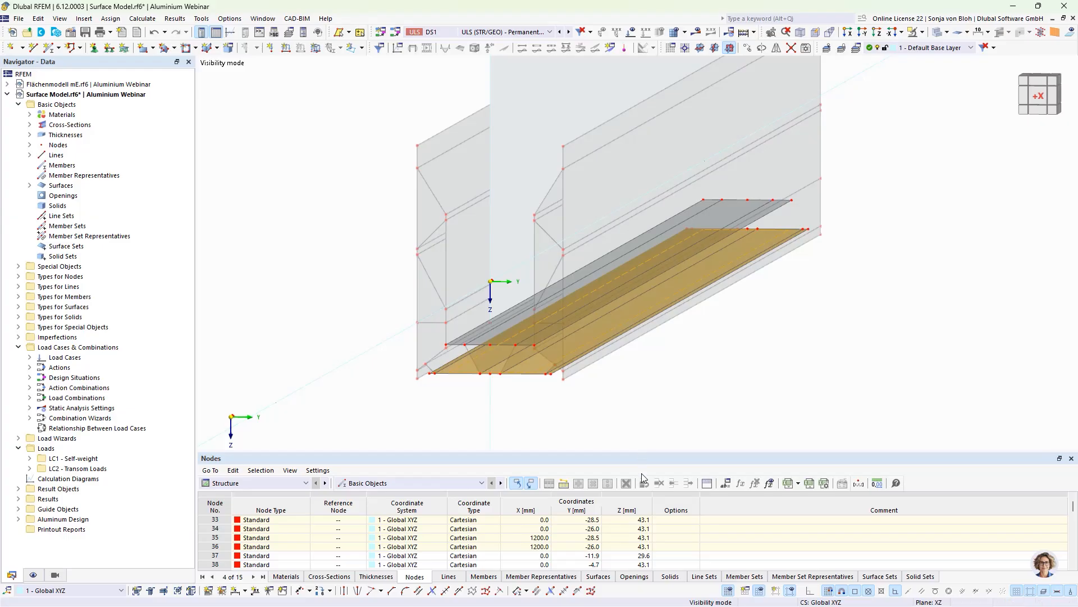
Step: Copy the near-end centre nodes of both horizontal plates with a displacement of X 100 mm and Z 0
{"action": "left_click", "coordinate": [457, 394]}
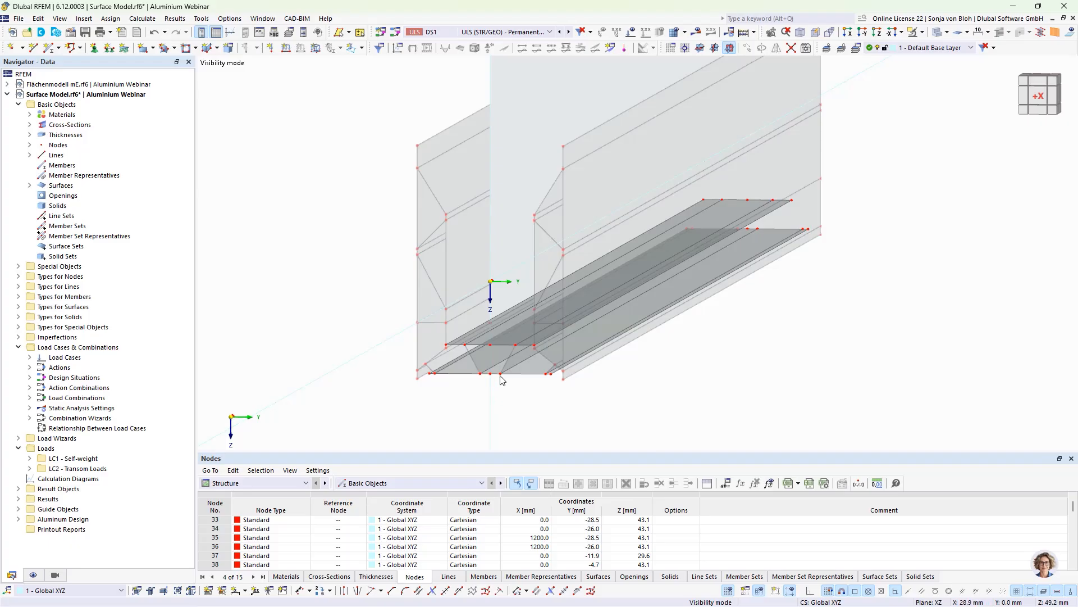
{"action": "left_click", "coordinate": [489, 345]}
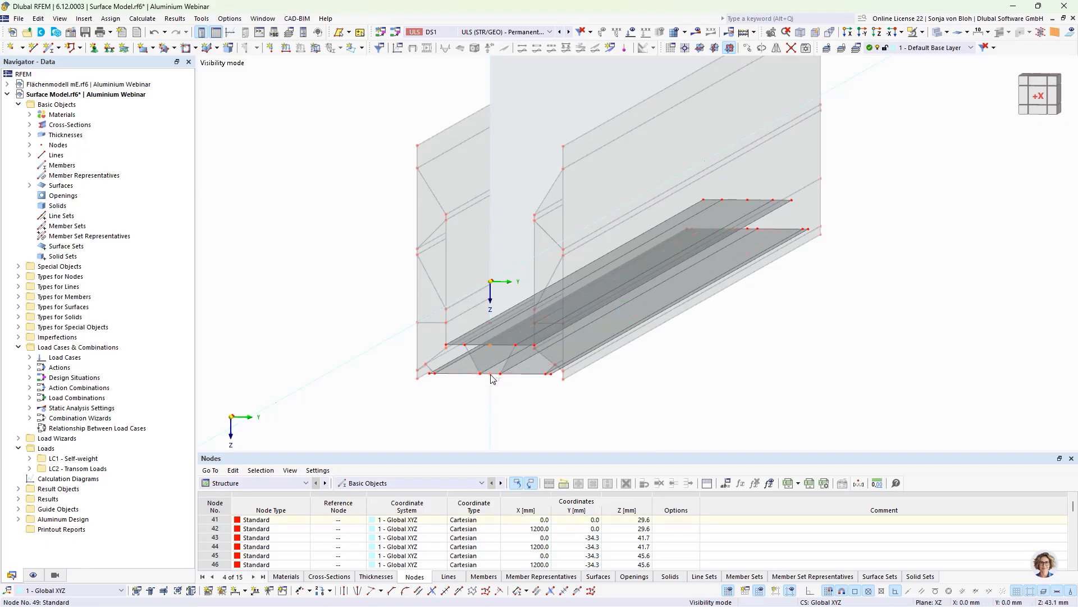
{"action": "left_click", "coordinate": [748, 48]}
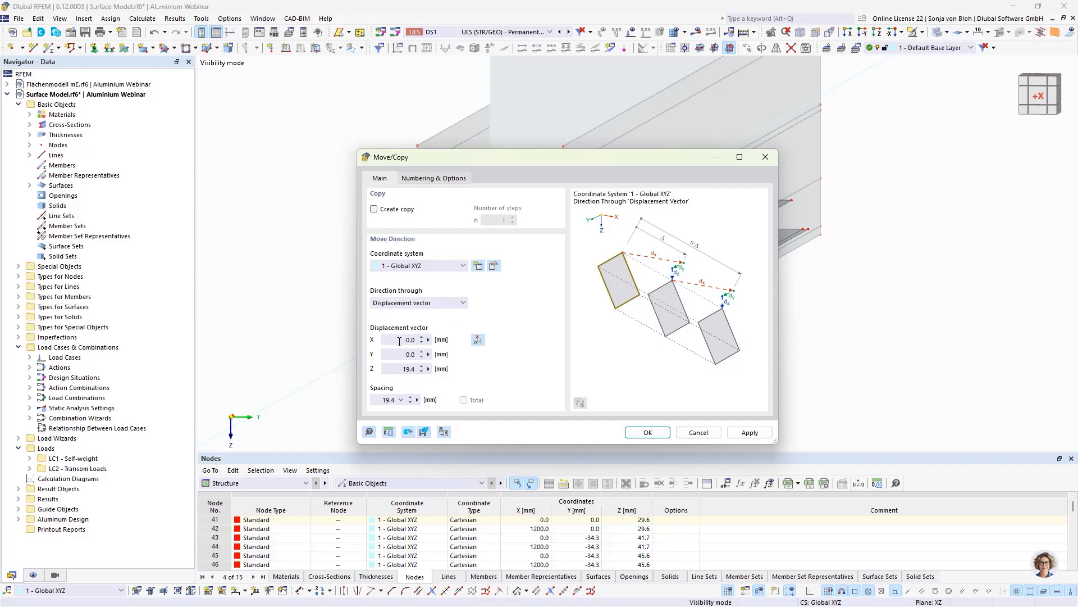
{"action": "double_click", "coordinate": [404, 369]}
{"action": "type", "text": "0"}
{"action": "double_click", "coordinate": [396, 339]}
{"action": "type", "text": "10"}
{"action": "left_click", "coordinate": [374, 209]}
{"action": "left_click", "coordinate": [648, 432]}
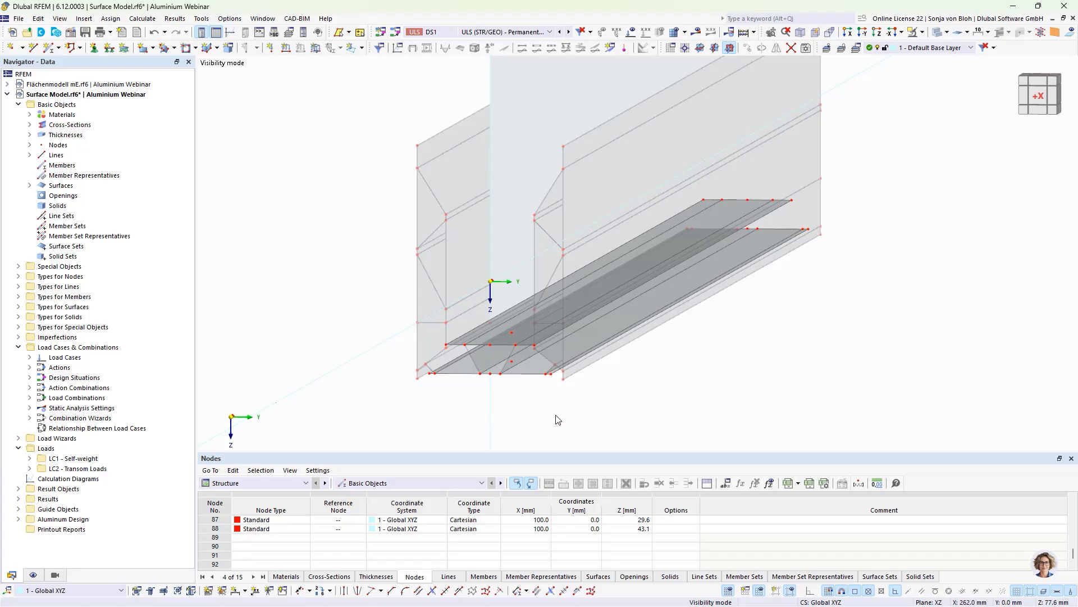
Step: Set the XY work plane and create a circular opening of radius 7.5 mm centred on the lower plate's copied node
{"action": "left_click", "coordinate": [701, 49]}
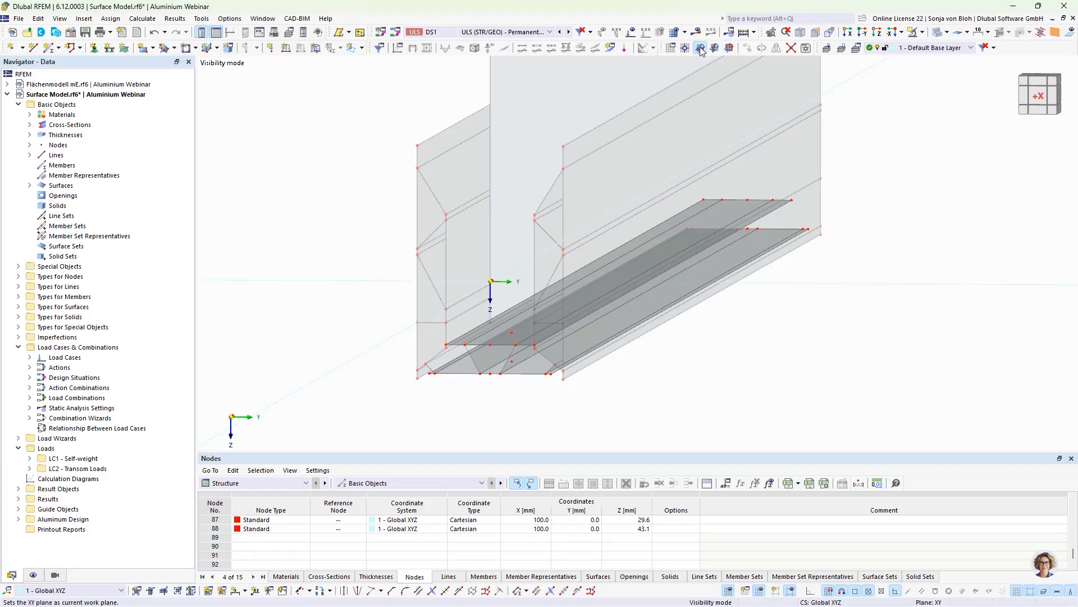
{"action": "left_click", "coordinate": [196, 48]}
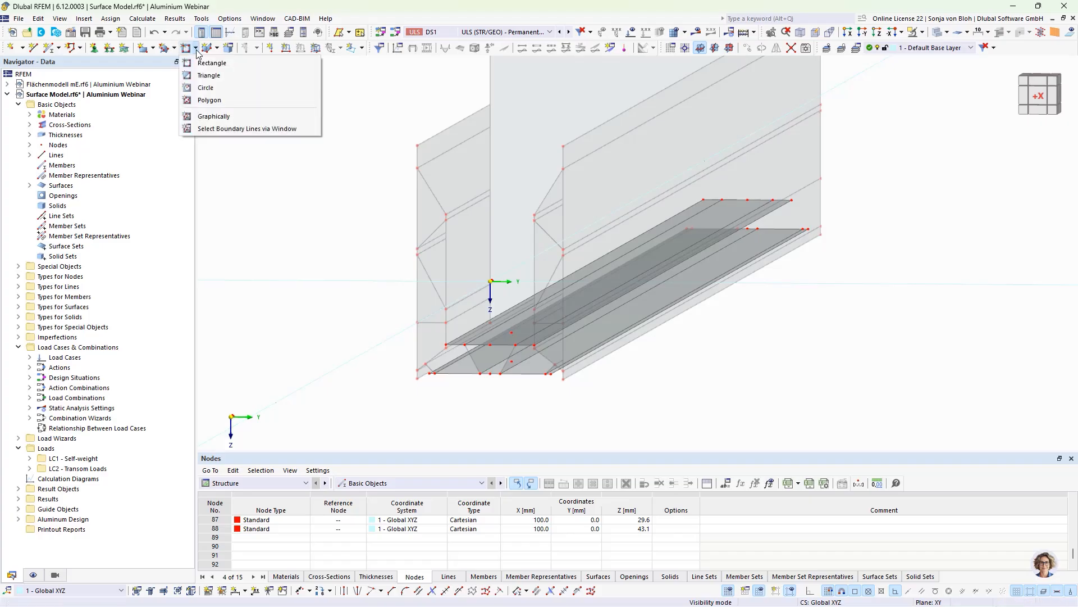
{"action": "left_click", "coordinate": [198, 88]}
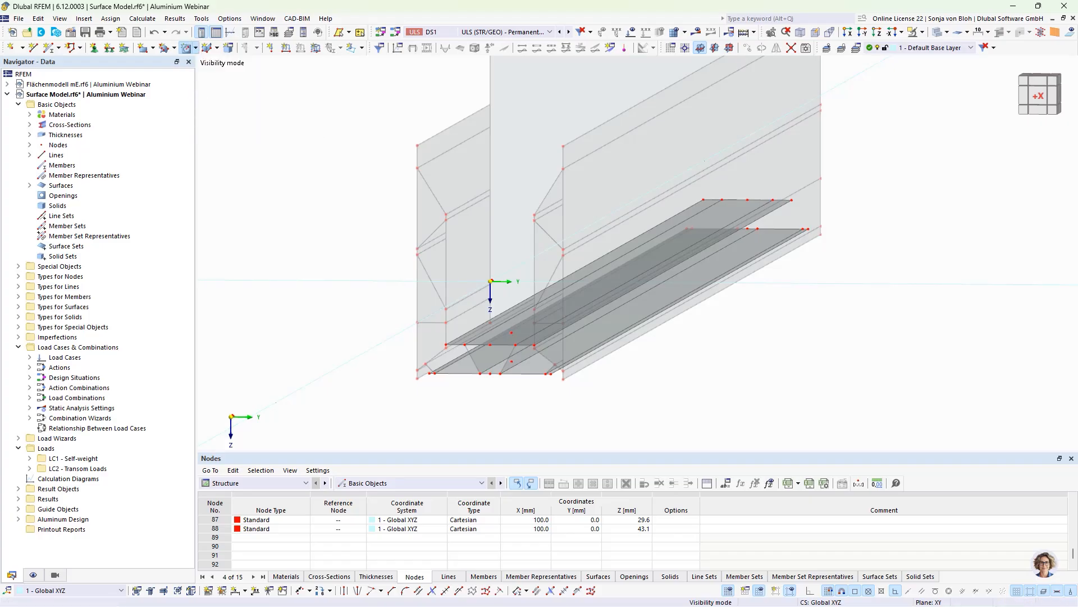
{"action": "scroll", "coordinate": [514, 399], "scroll_direction": "up", "scroll_amount": 3}
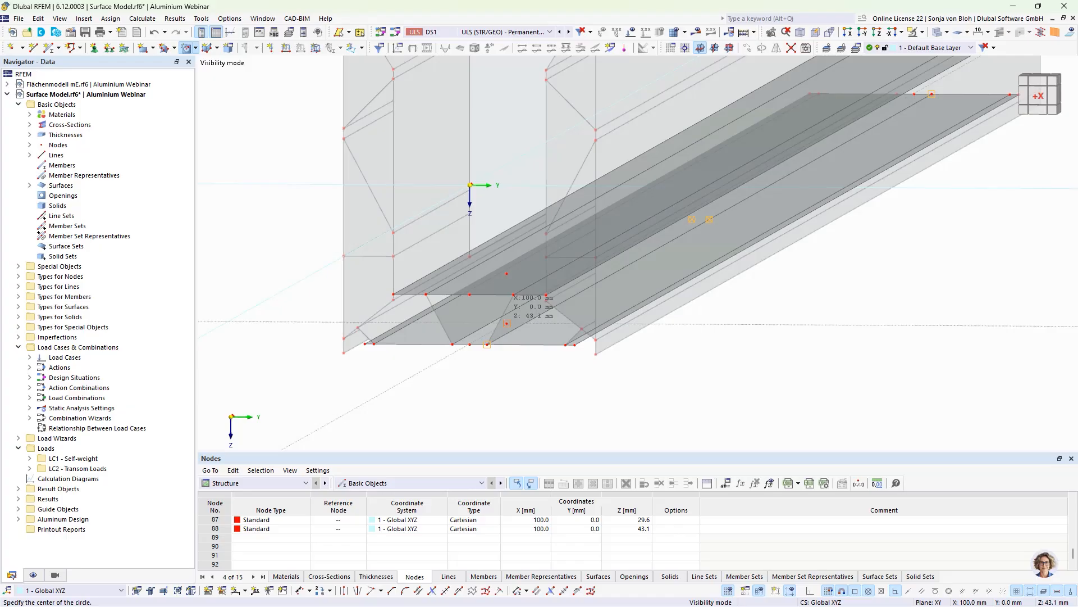
{"action": "left_click", "coordinate": [506, 323]}
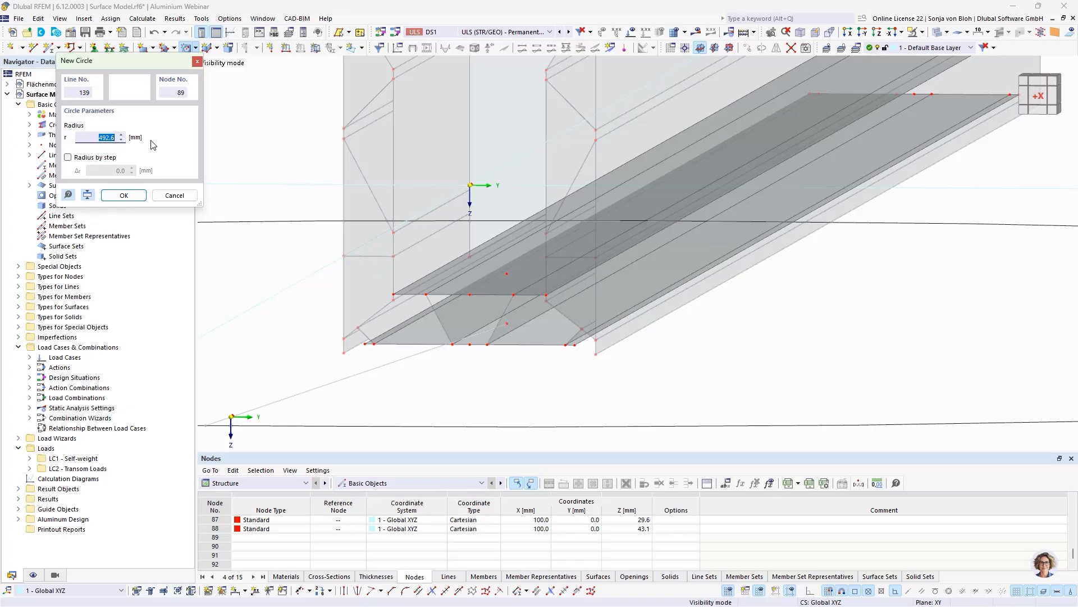
{"action": "left_click_drag", "start_coordinate": [165, 68], "coordinate": [305, 65]}
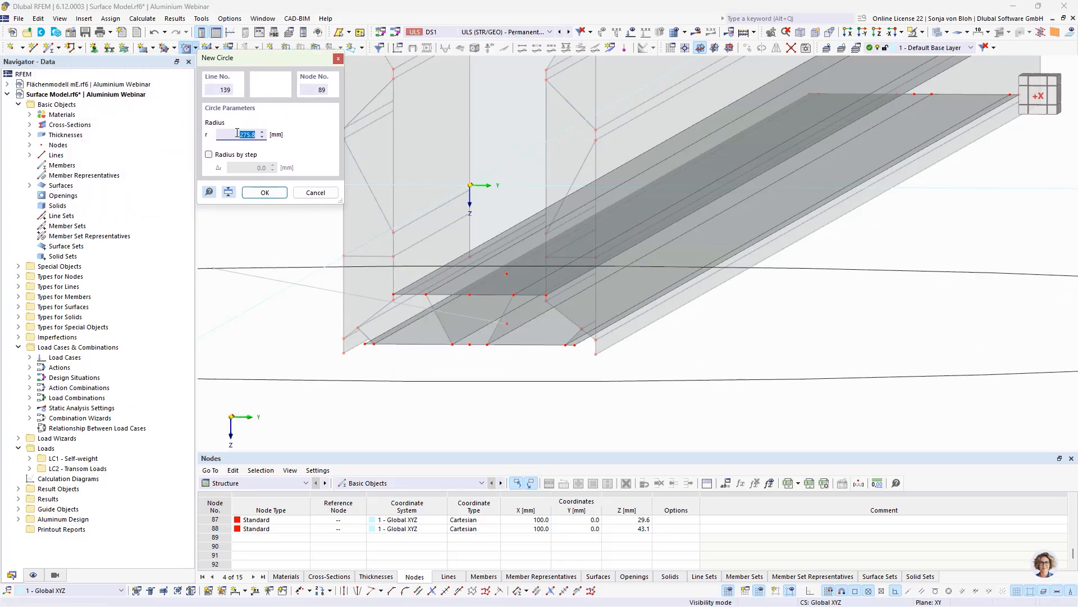
{"action": "type", "text": "7,5"}
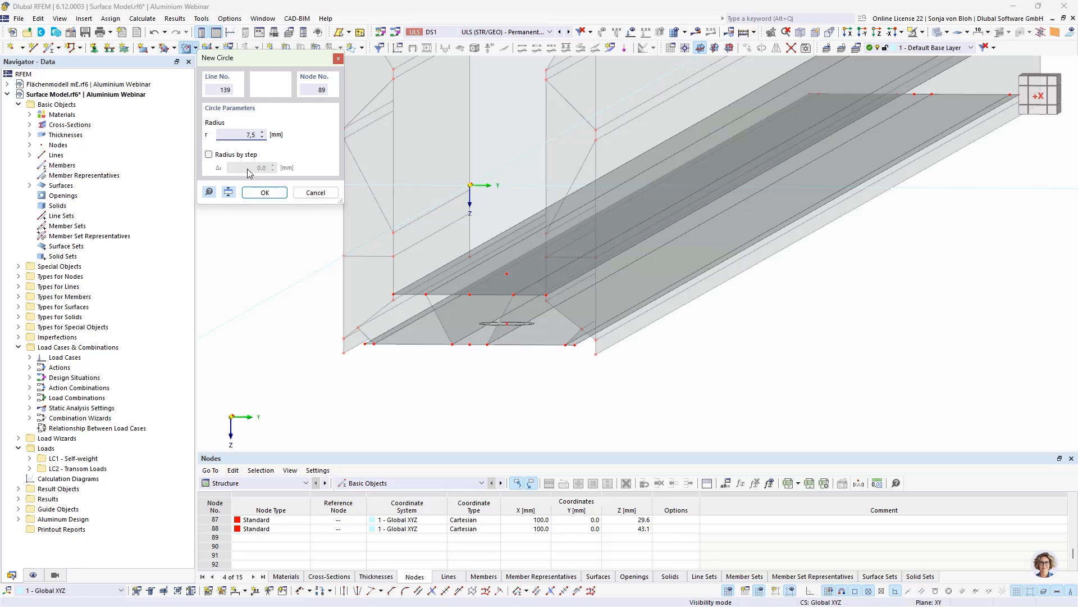
{"action": "left_click", "coordinate": [253, 193]}
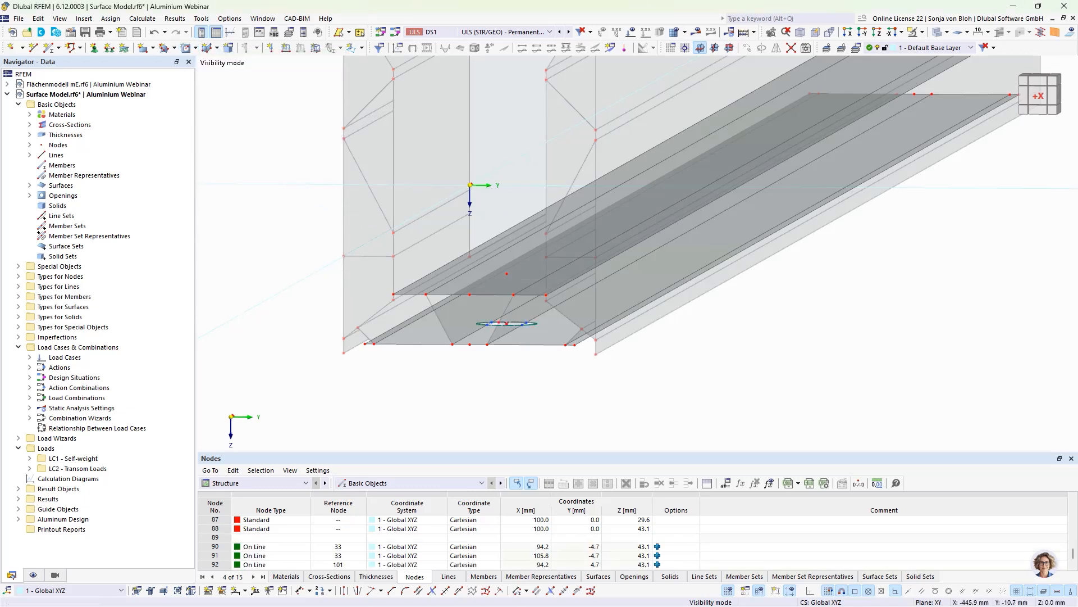
Step: Create a circular opening of radius 14 mm centred on the upper plate's copied node
{"action": "left_click", "coordinate": [507, 274]}
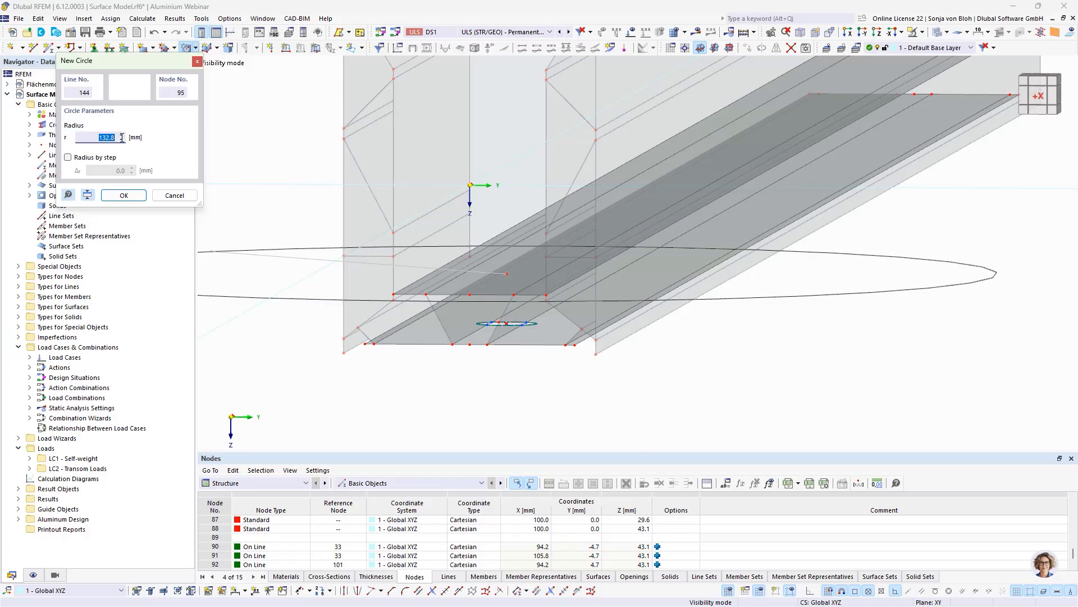
{"action": "type", "text": "14"}
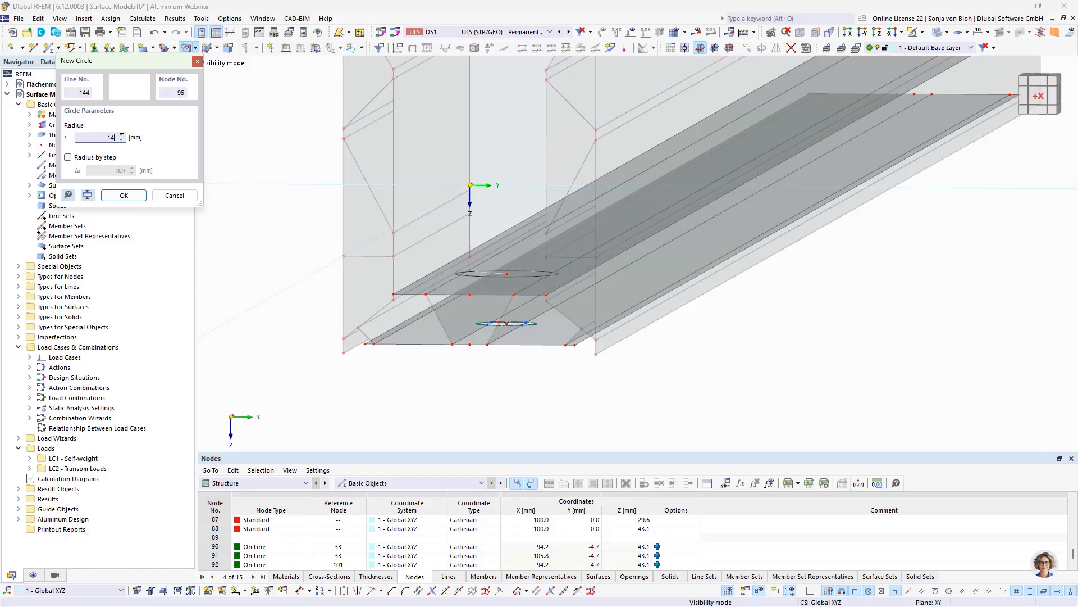
{"action": "left_click", "coordinate": [123, 195]}
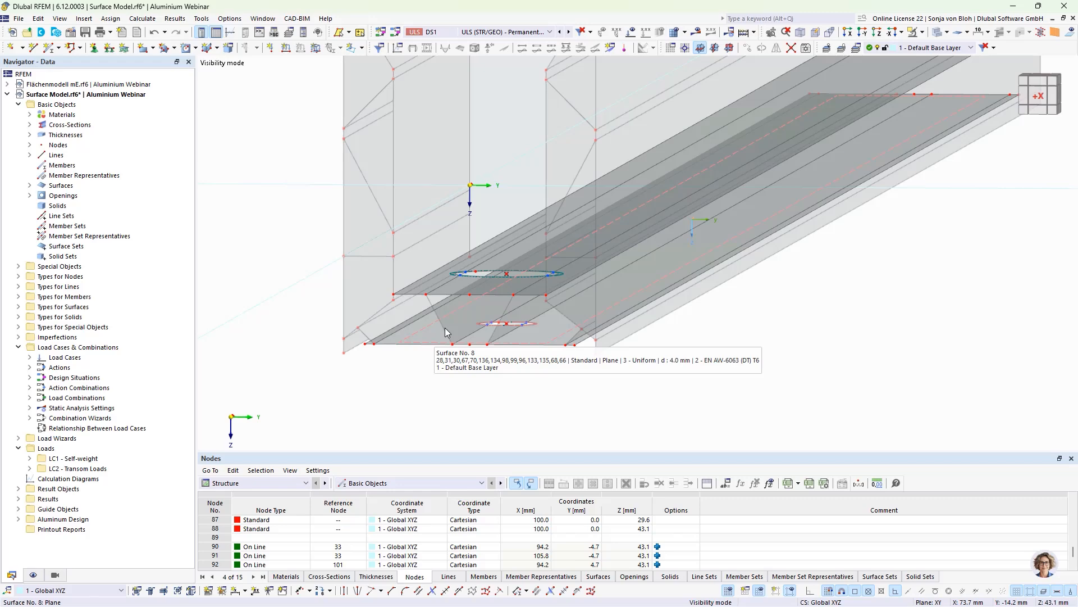
Step: Draw a single line between the near edge nodes of the upper and lower openings on the negative Y side
{"action": "scroll", "coordinate": [463, 293], "scroll_direction": "up", "scroll_amount": 4}
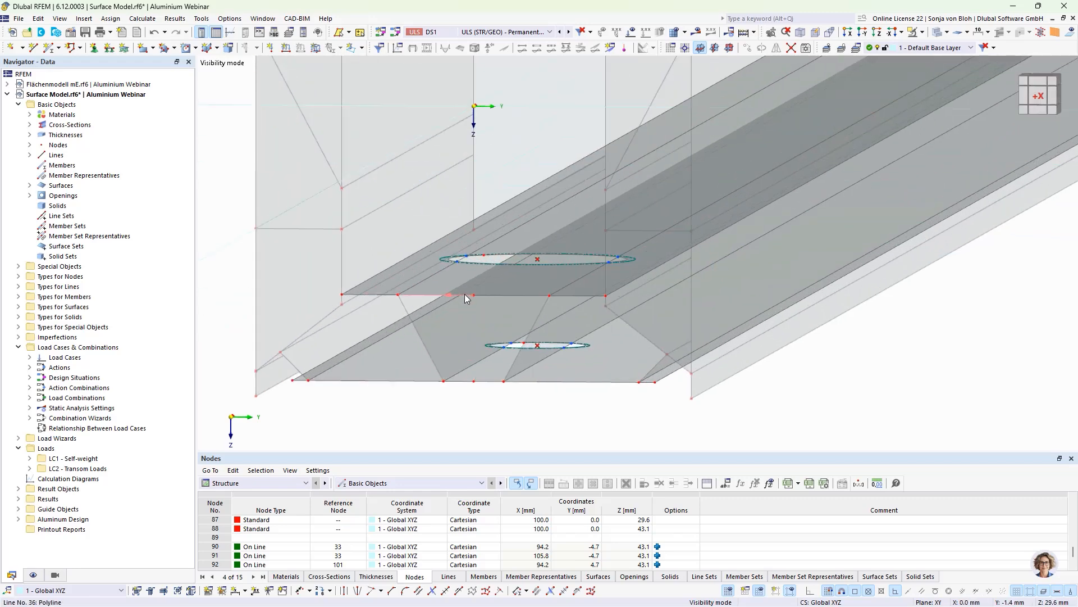
{"action": "left_click", "coordinate": [33, 47]}
{"action": "scroll", "coordinate": [415, 242], "scroll_direction": "up", "scroll_amount": 5}
{"action": "scroll", "coordinate": [437, 231], "scroll_direction": "up", "scroll_amount": 1}
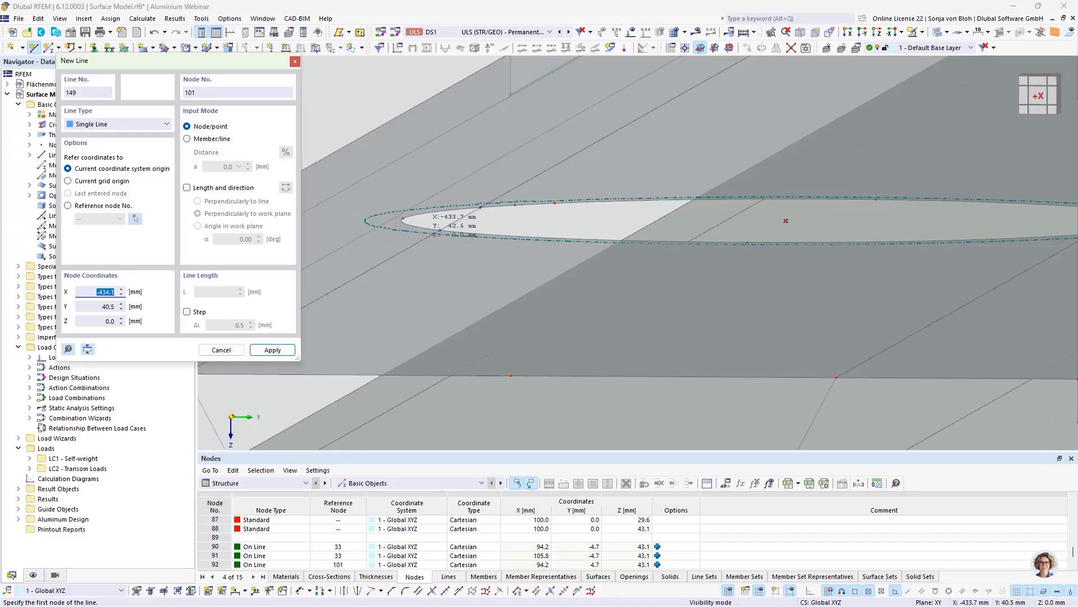
{"action": "left_click", "coordinate": [437, 232]}
{"action": "scroll", "coordinate": [439, 288], "scroll_direction": "down", "scroll_amount": 3}
{"action": "scroll", "coordinate": [439, 287], "scroll_direction": "down", "scroll_amount": 1}
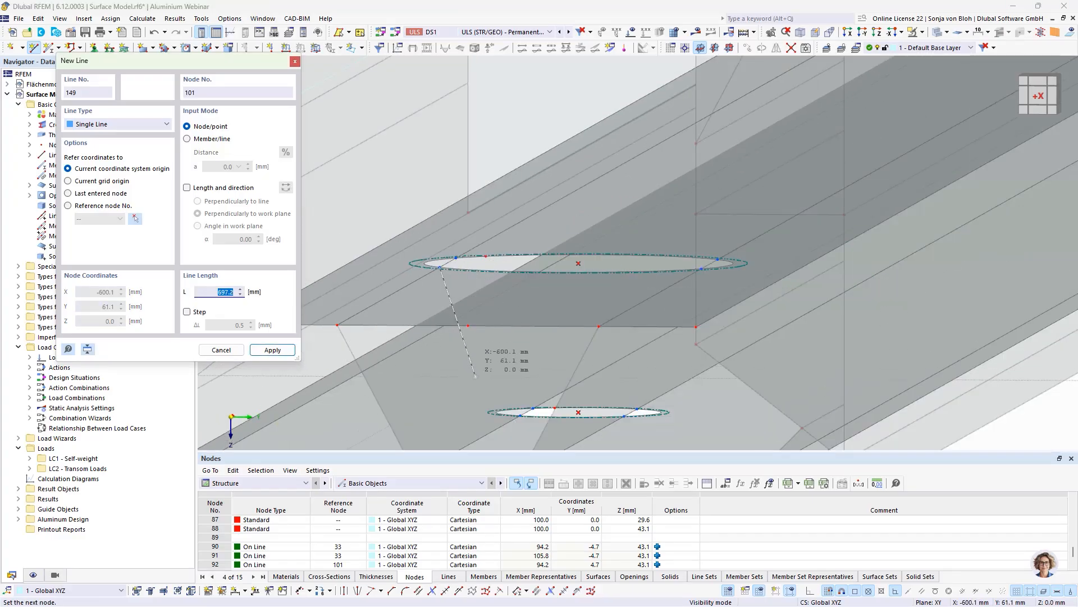
{"action": "scroll", "coordinate": [515, 412], "scroll_direction": "up", "scroll_amount": 4}
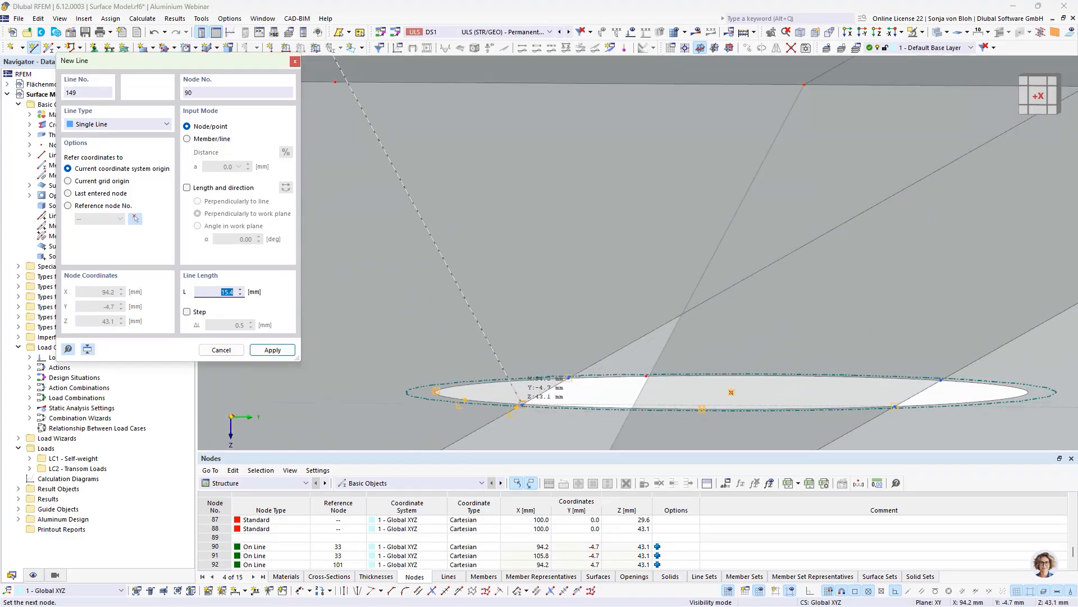
{"action": "left_click", "coordinate": [522, 403]}
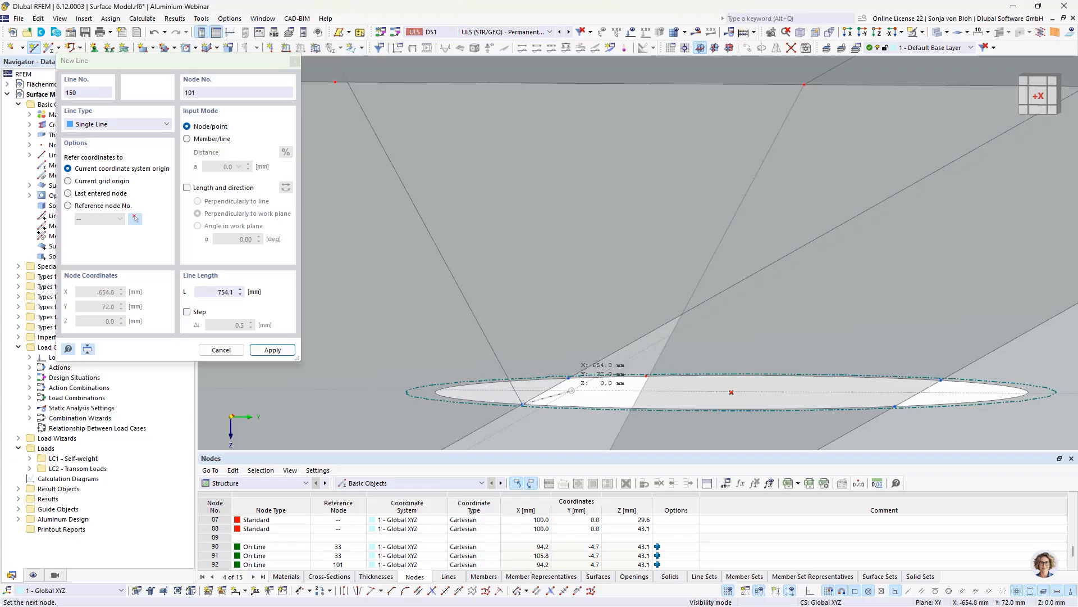
Step: Connect the far edge nodes of the lower and upper openings on the negative Y side with a second line
{"action": "scroll", "coordinate": [569, 392], "scroll_direction": "down", "scroll_amount": 3}
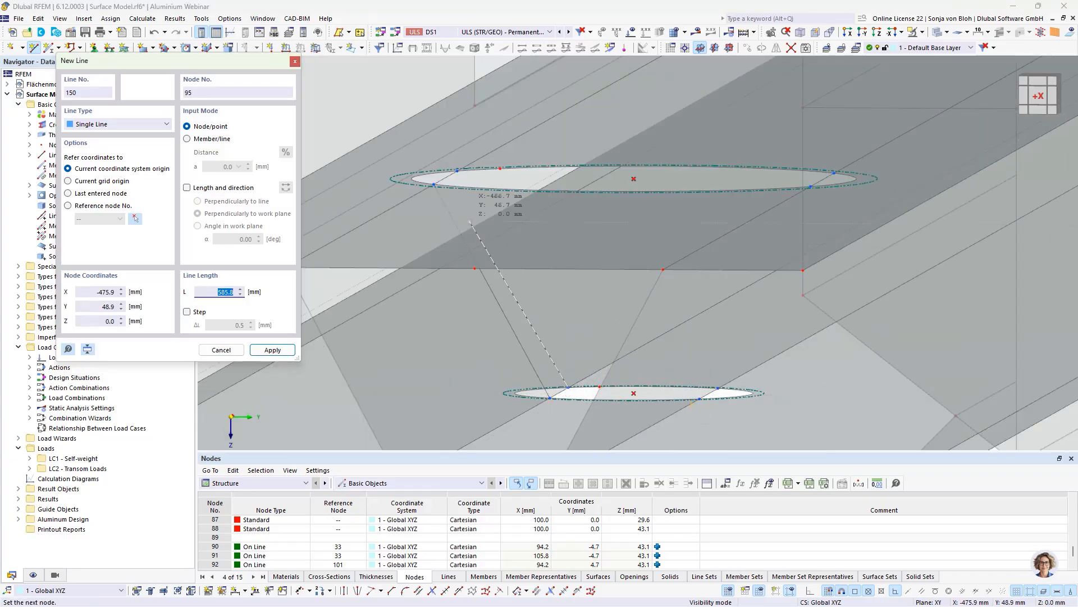
{"action": "scroll", "coordinate": [460, 168], "scroll_direction": "up", "scroll_amount": 2}
{"action": "left_click", "coordinate": [455, 162]}
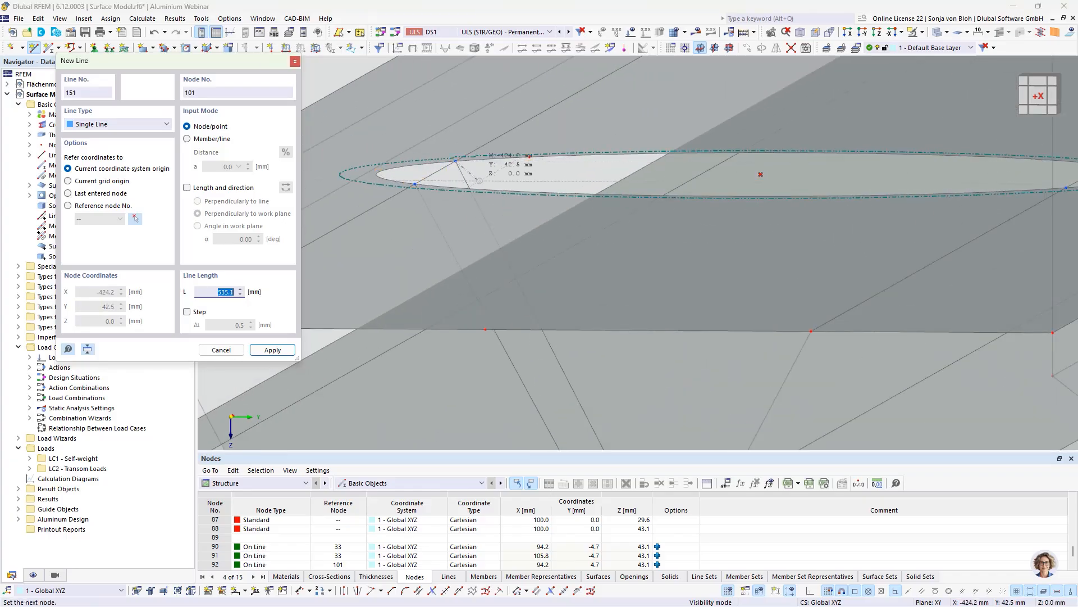
Step: Draw a line between the near edge nodes of the upper and lower openings on the positive Y side
{"action": "scroll", "coordinate": [478, 178], "scroll_direction": "down", "scroll_amount": 2}
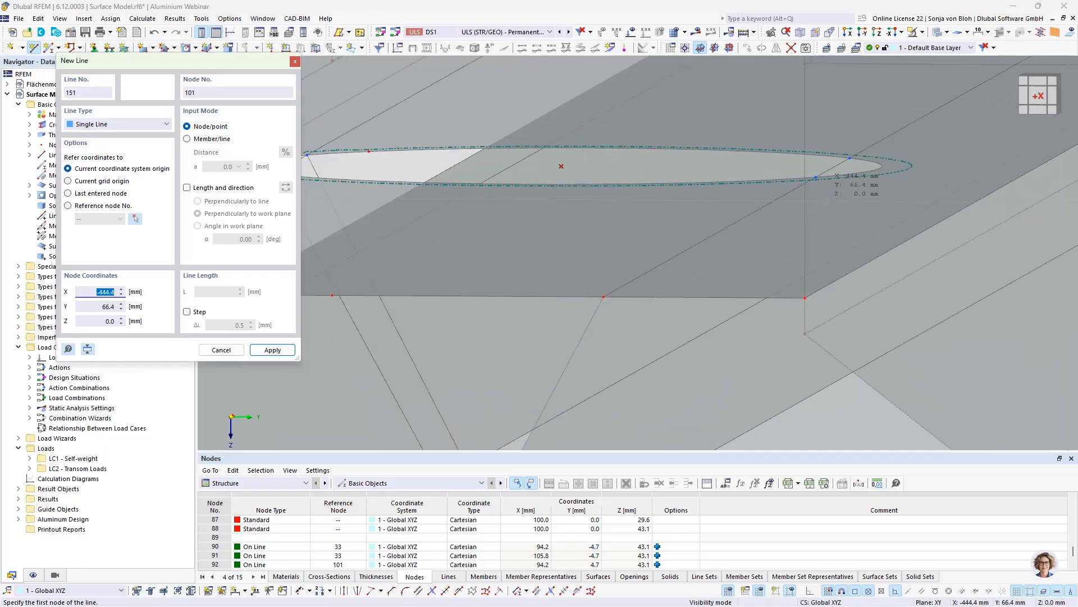
{"action": "scroll", "coordinate": [809, 174], "scroll_direction": "up", "scroll_amount": 3}
{"action": "scroll", "coordinate": [414, 174], "scroll_direction": "down", "scroll_amount": 4}
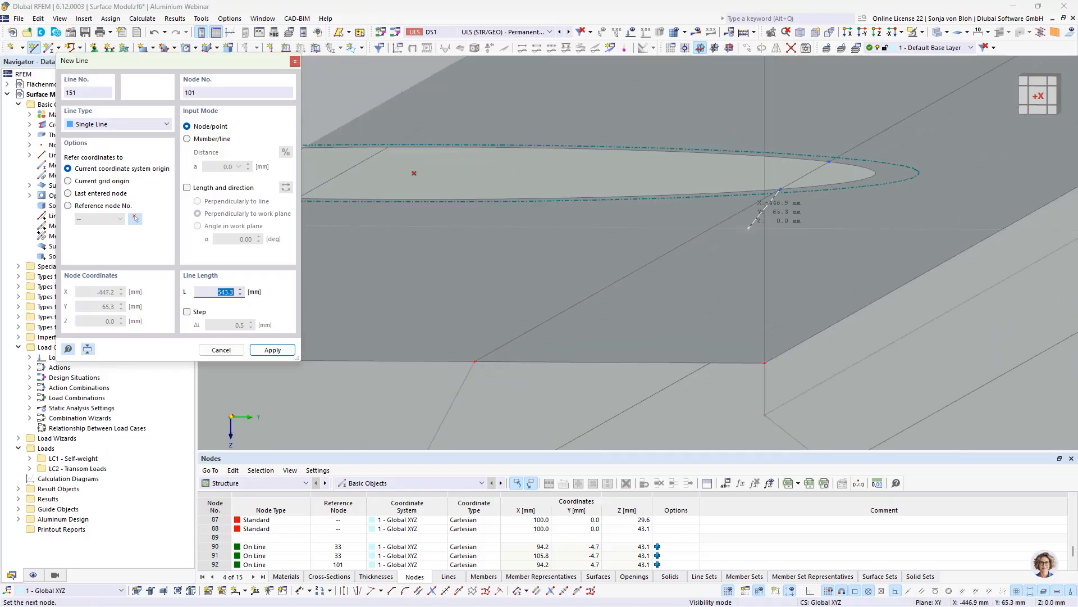
{"action": "scroll", "coordinate": [675, 400], "scroll_direction": "up", "scroll_amount": 3}
{"action": "scroll", "coordinate": [675, 399], "scroll_direction": "up", "scroll_amount": 3}
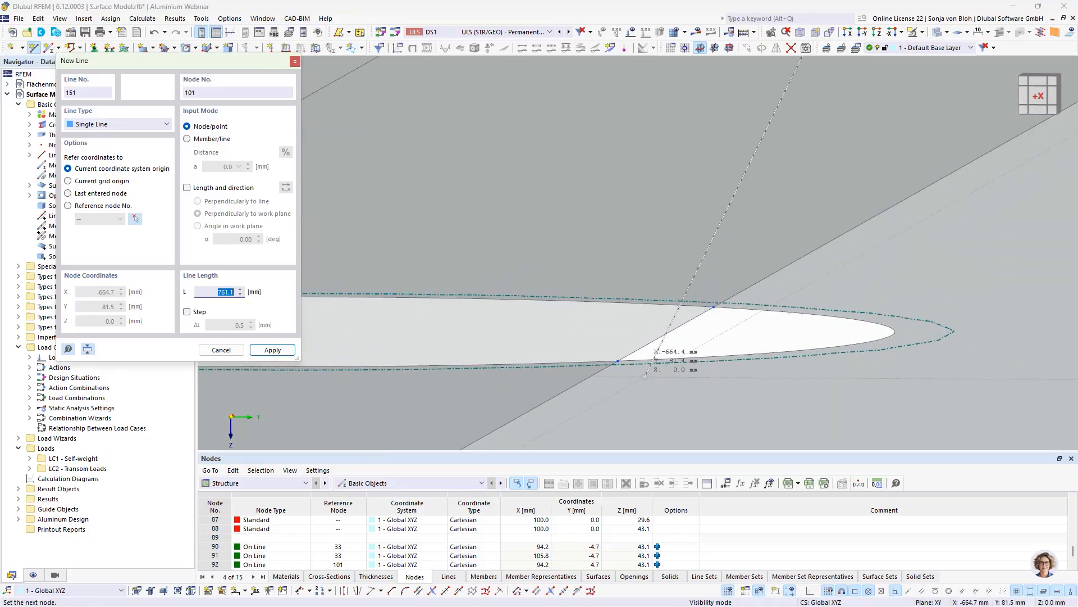
{"action": "left_click", "coordinate": [617, 361]}
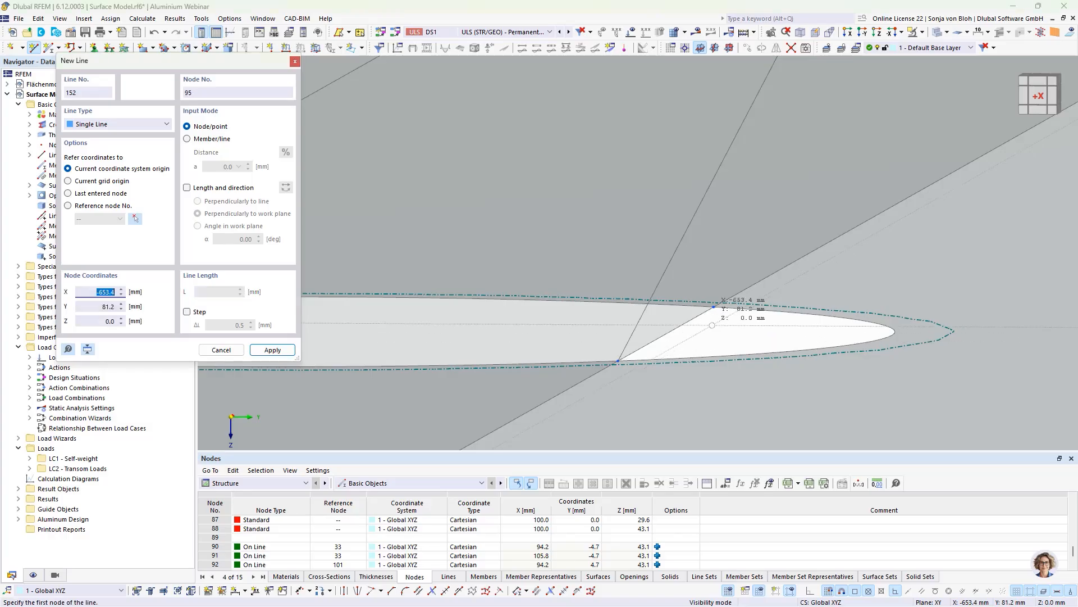
Step: Connect the far edge nodes of both openings on the positive Y side with a line and finish line creation
{"action": "scroll", "coordinate": [700, 348], "scroll_direction": "down", "scroll_amount": 2}
{"action": "scroll", "coordinate": [709, 324], "scroll_direction": "down", "scroll_amount": 2}
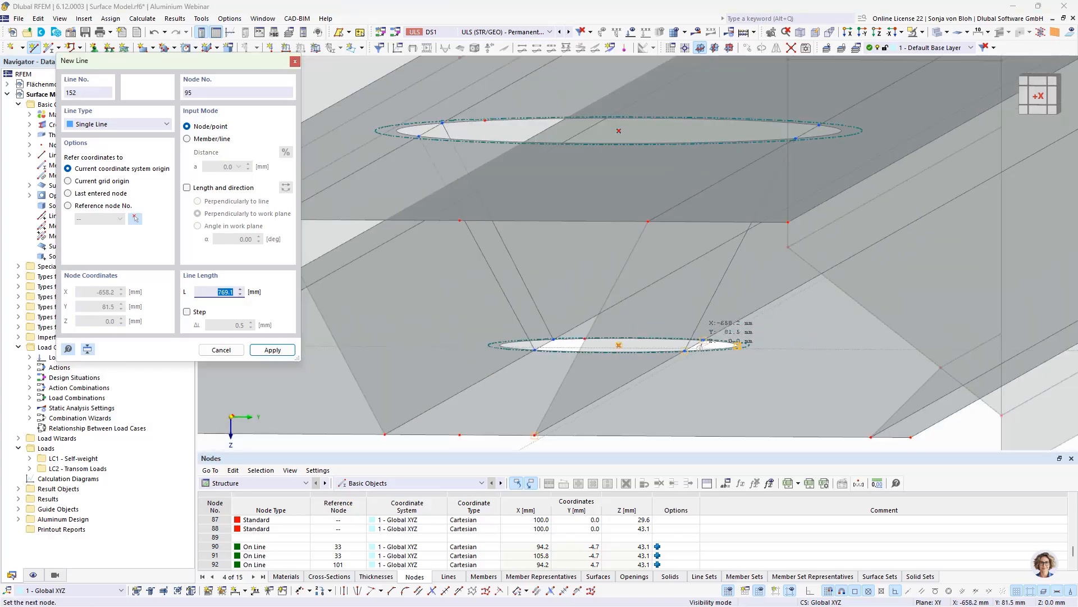
{"action": "scroll", "coordinate": [813, 128], "scroll_direction": "up", "scroll_amount": 3}
{"action": "scroll", "coordinate": [813, 128], "scroll_direction": "up", "scroll_amount": 2}
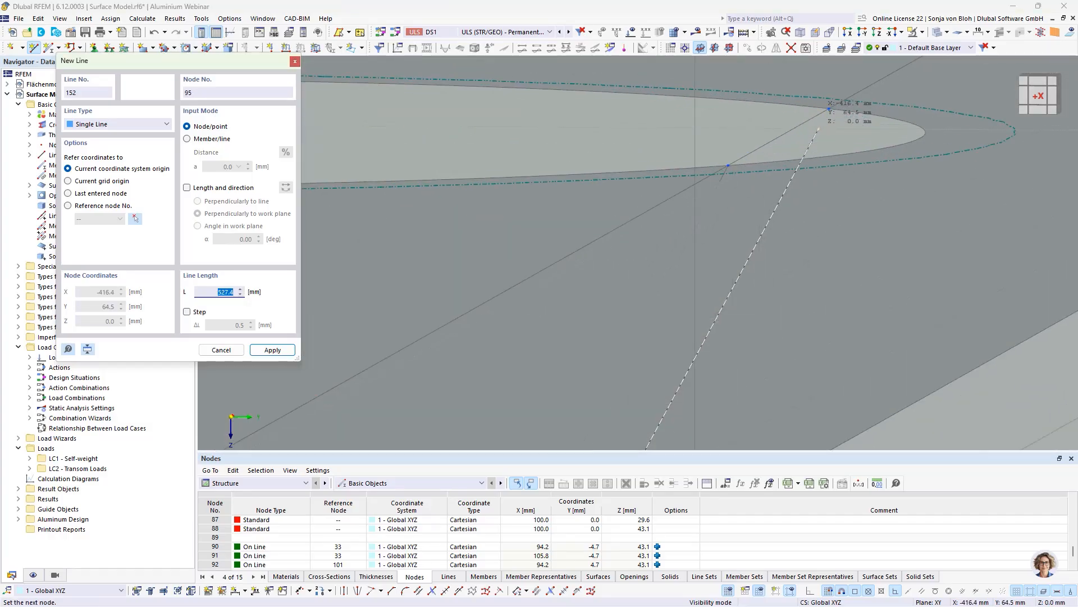
{"action": "left_click", "coordinate": [828, 109]}
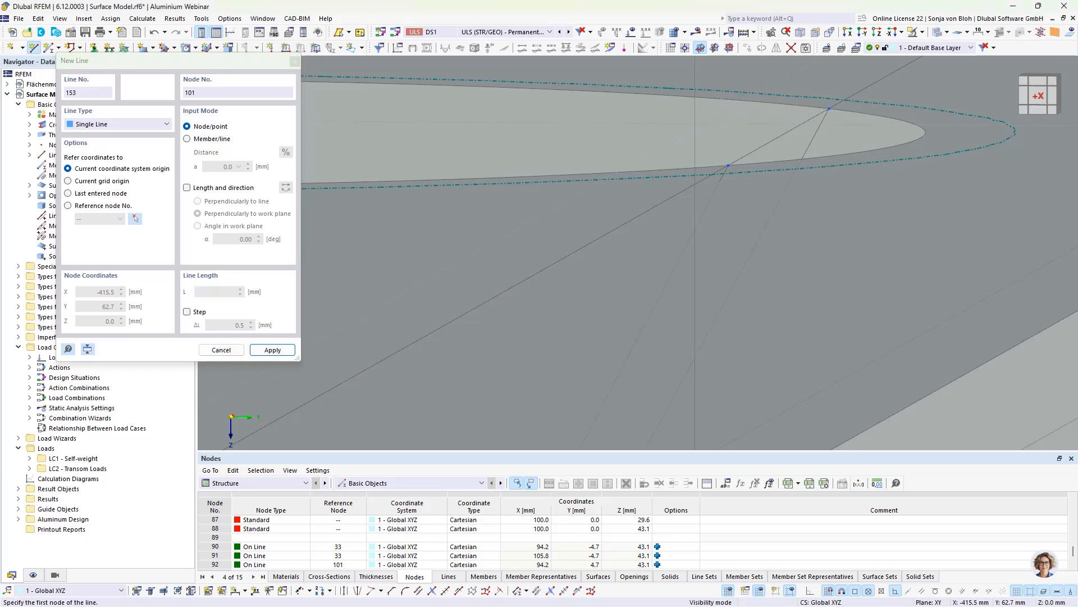
{"action": "key", "text": "Escape"}
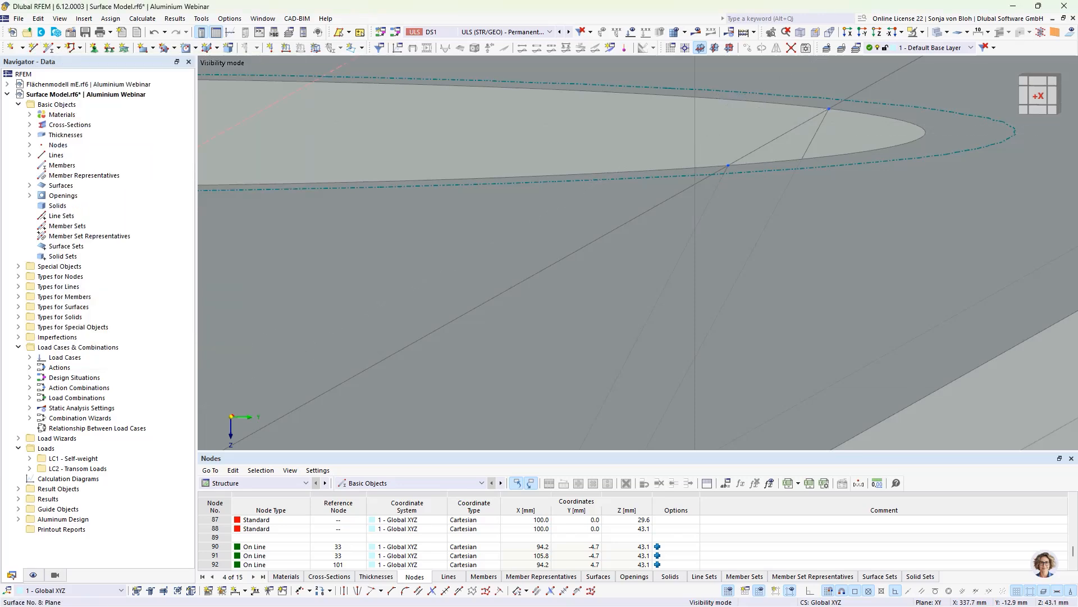
Step: Copy the four connecting lines and both circular openings in 5 steps with a displacement of X 200 mm
{"action": "scroll", "coordinate": [718, 134], "scroll_direction": "down", "scroll_amount": 5}
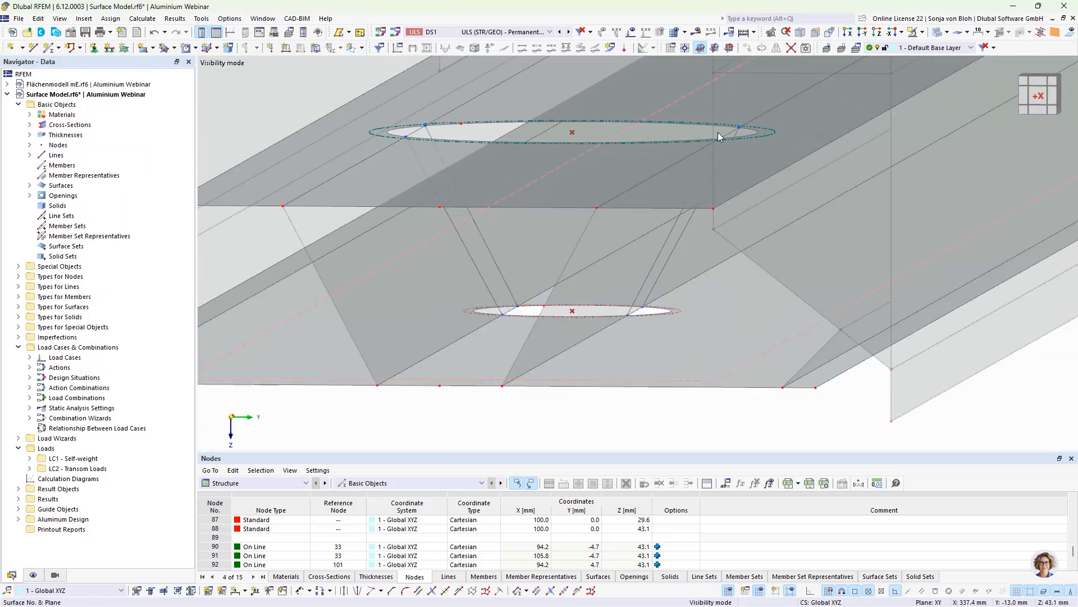
{"action": "scroll", "coordinate": [718, 133], "scroll_direction": "down", "scroll_amount": 3}
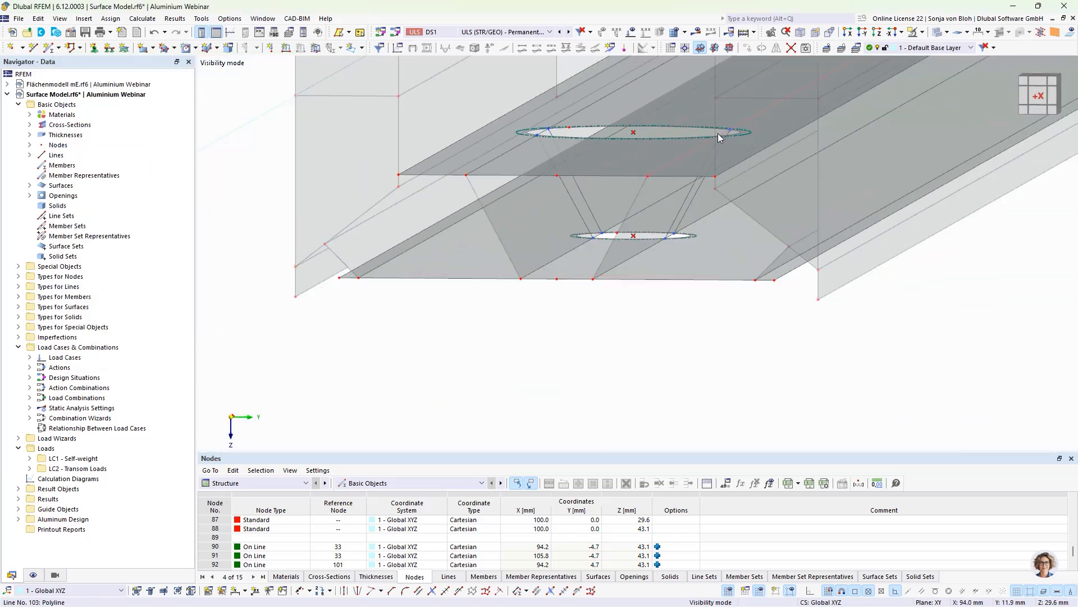
{"action": "left_click", "coordinate": [577, 207]}
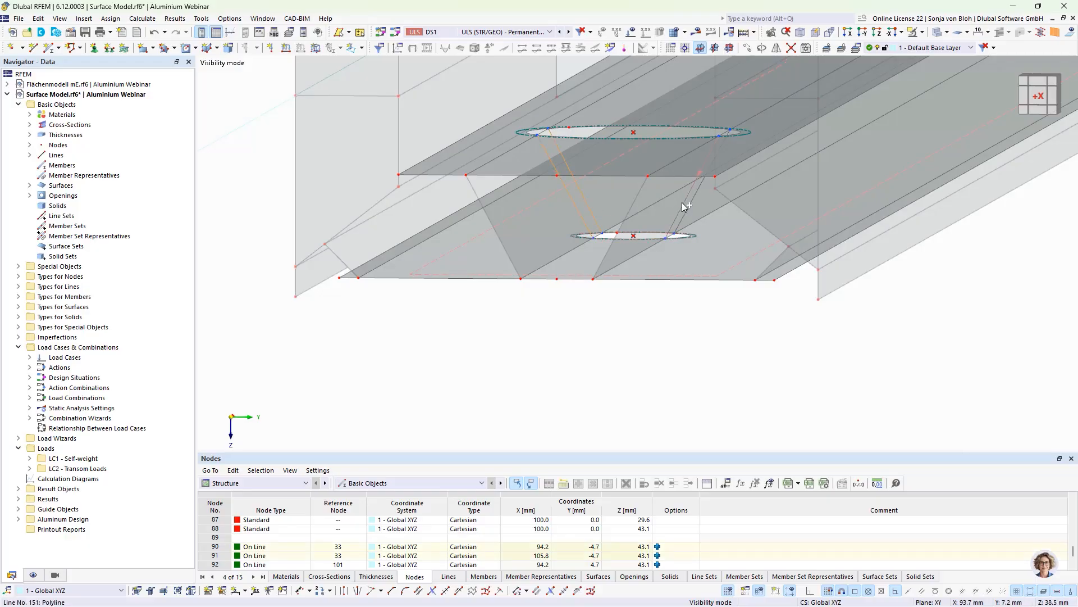
{"action": "scroll", "coordinate": [692, 236], "scroll_direction": "up", "scroll_amount": 5}
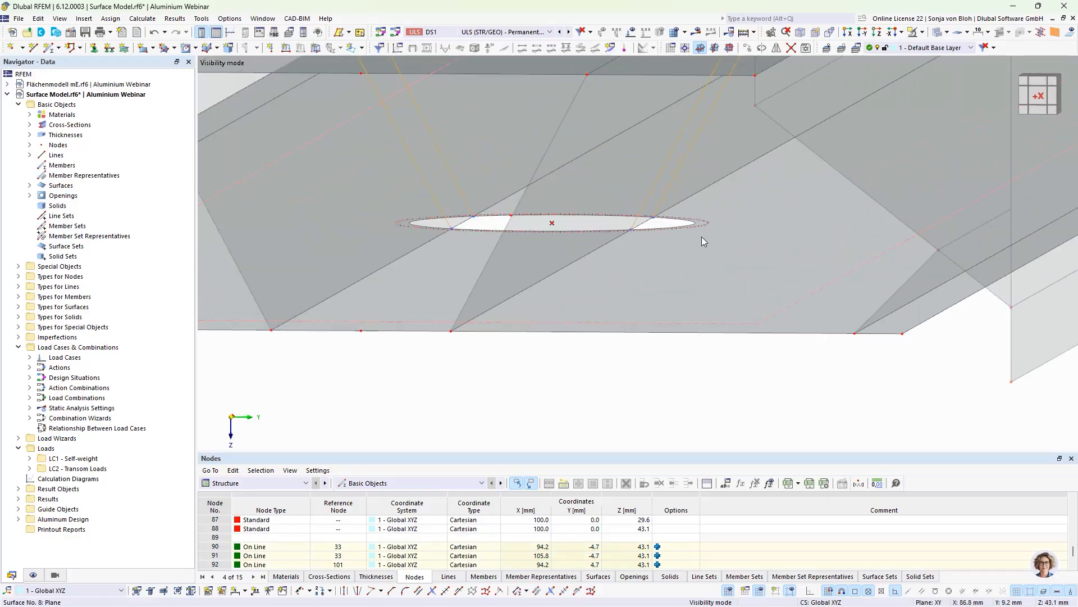
{"action": "scroll", "coordinate": [652, 268], "scroll_direction": "down", "scroll_amount": 4}
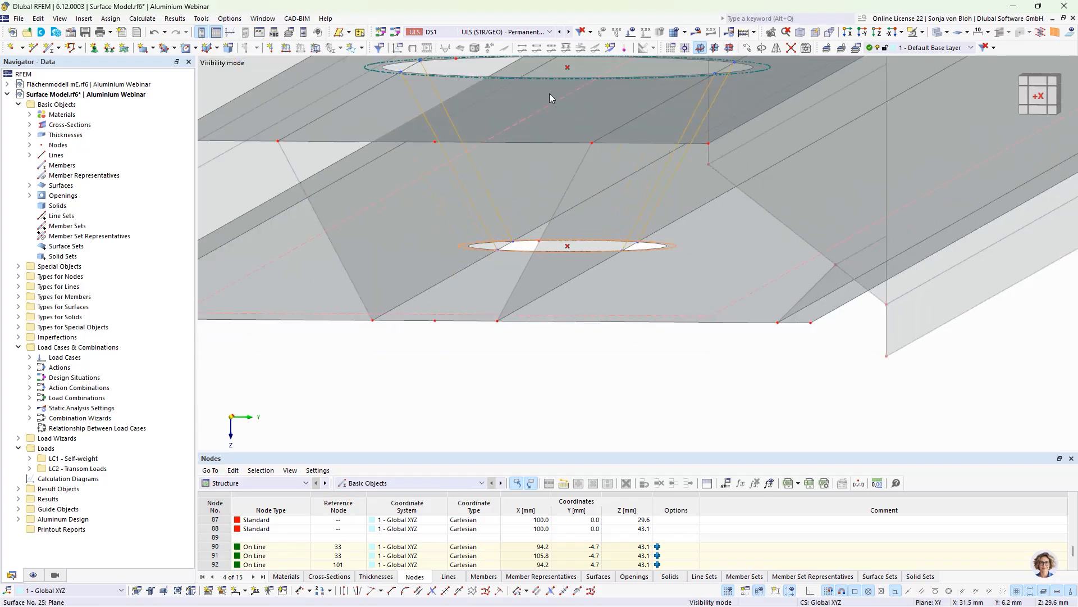
{"action": "middle_click_drag", "start_coordinate": [423, 88], "coordinate": [429, 206]}
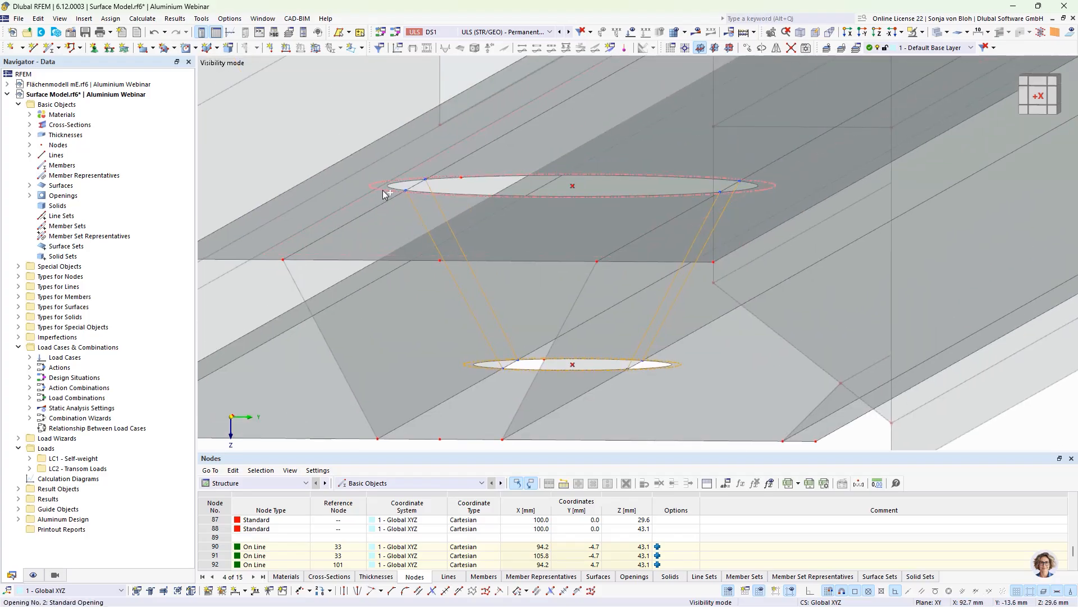
{"action": "left_click", "coordinate": [747, 48]}
{"action": "left_click_drag", "start_coordinate": [495, 220], "coordinate": [560, 223]}
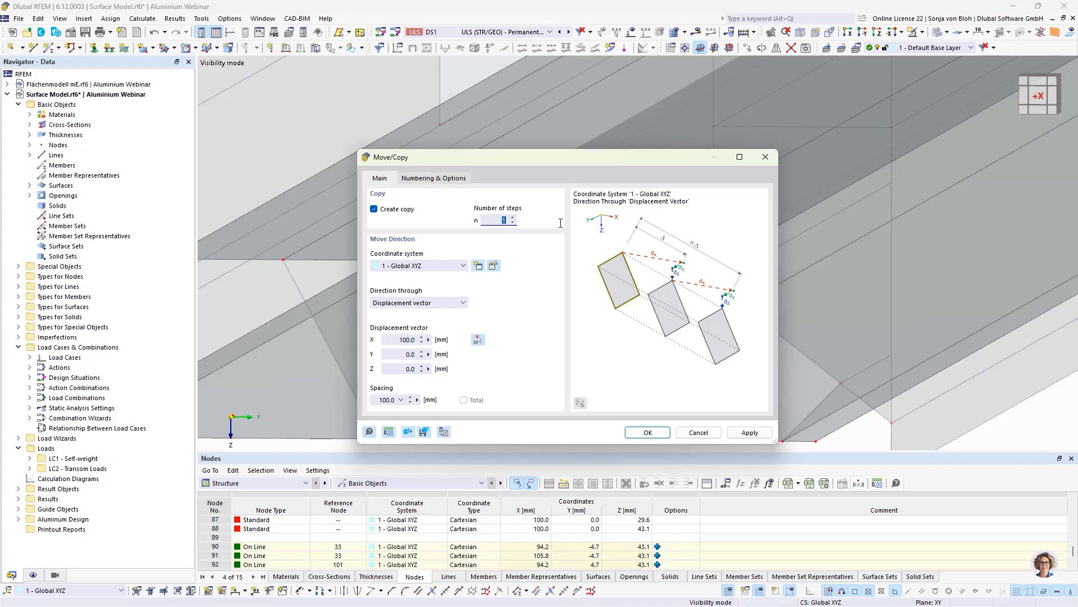
{"action": "type", "text": "5"}
{"action": "left_click_drag", "start_coordinate": [398, 340], "coordinate": [448, 340]}
{"action": "type", "text": "200"}
{"action": "left_click", "coordinate": [645, 431]}
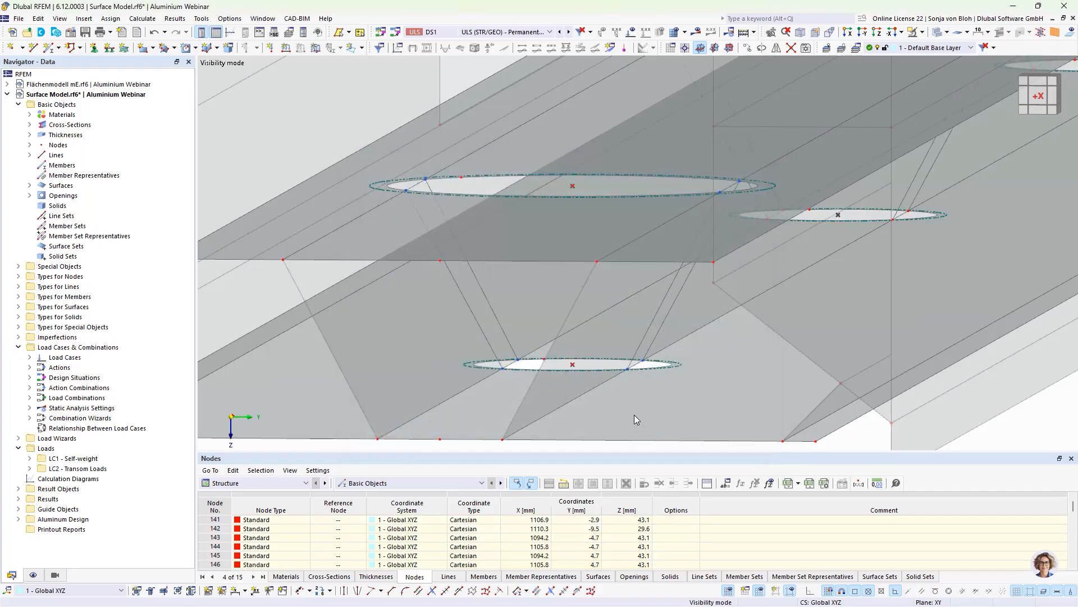
Step: Cancel the visibility mode to bring back all surfaces of the profile
{"action": "scroll", "coordinate": [576, 301], "scroll_direction": "down", "scroll_amount": 3}
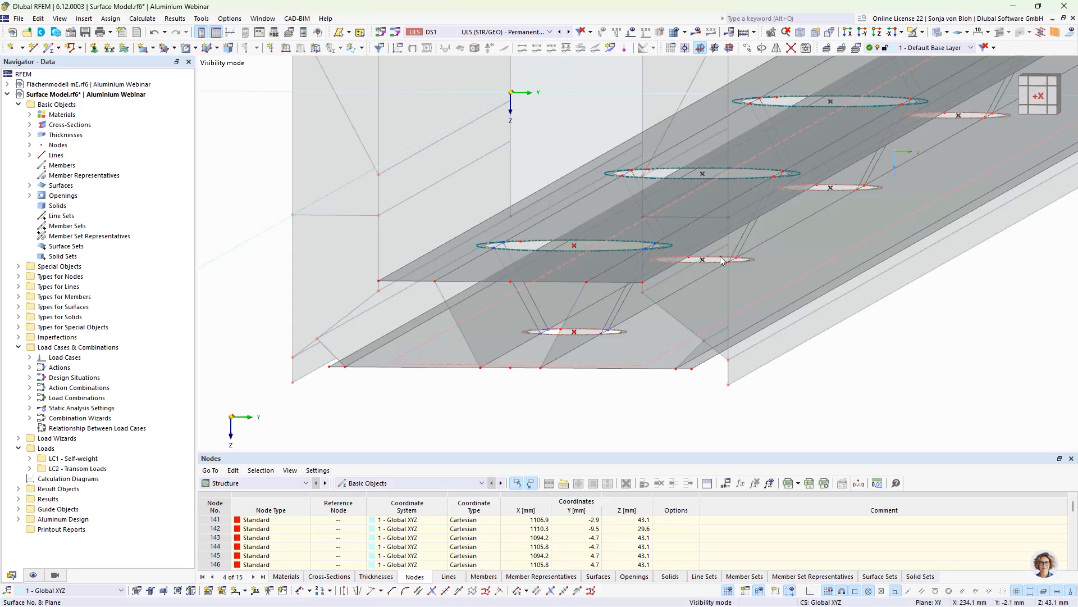
{"action": "left_click", "coordinate": [913, 33]}
{"action": "left_click", "coordinate": [923, 33]}
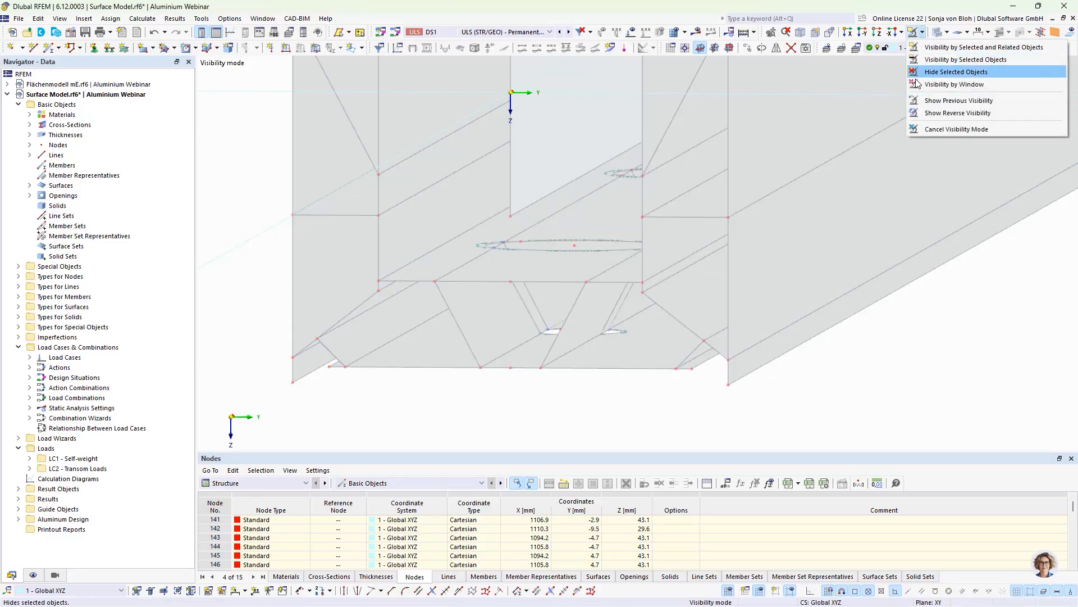
{"action": "left_click", "coordinate": [932, 133]}
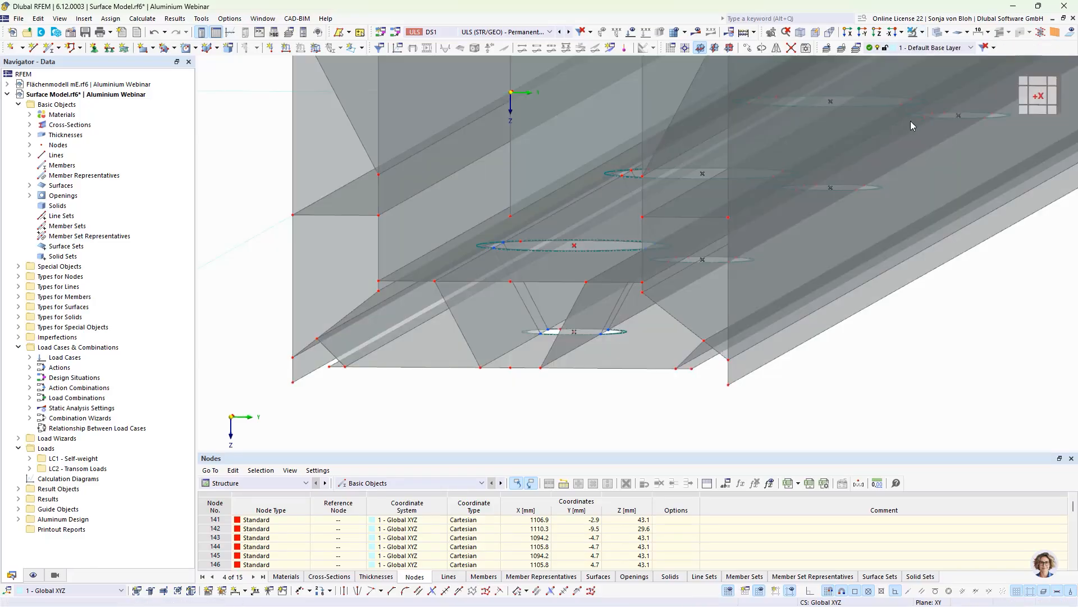
Step: Isolate the two inclined web surfaces beneath the channel floor together with their related objects
{"action": "left_click", "coordinate": [477, 328]}
{"action": "left_click", "coordinate": [568, 339], "text": "ctrl"}
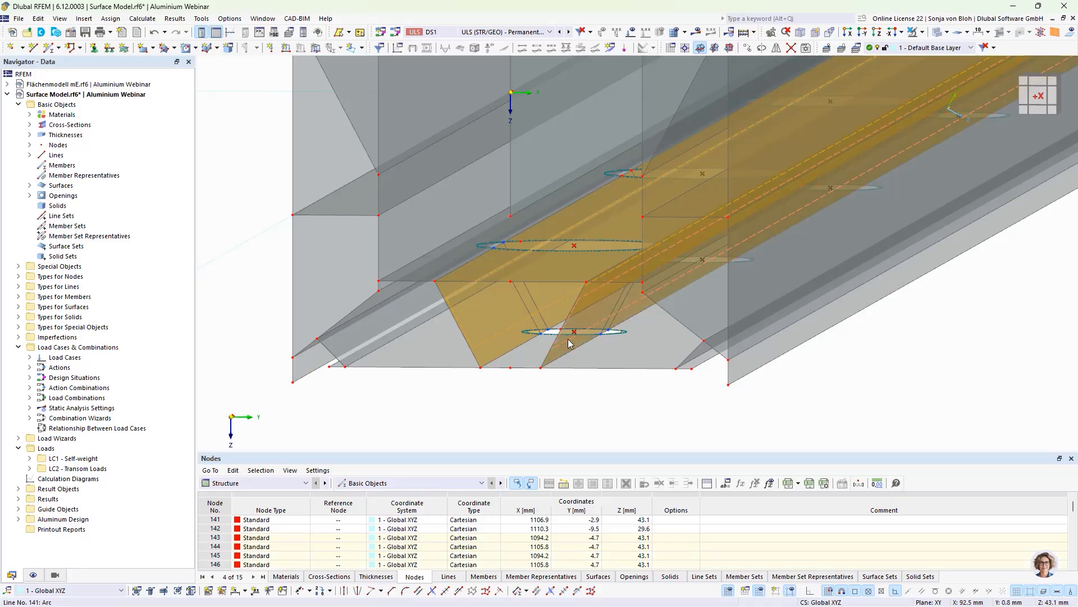
{"action": "left_click", "coordinate": [923, 32]}
{"action": "left_click", "coordinate": [927, 46]}
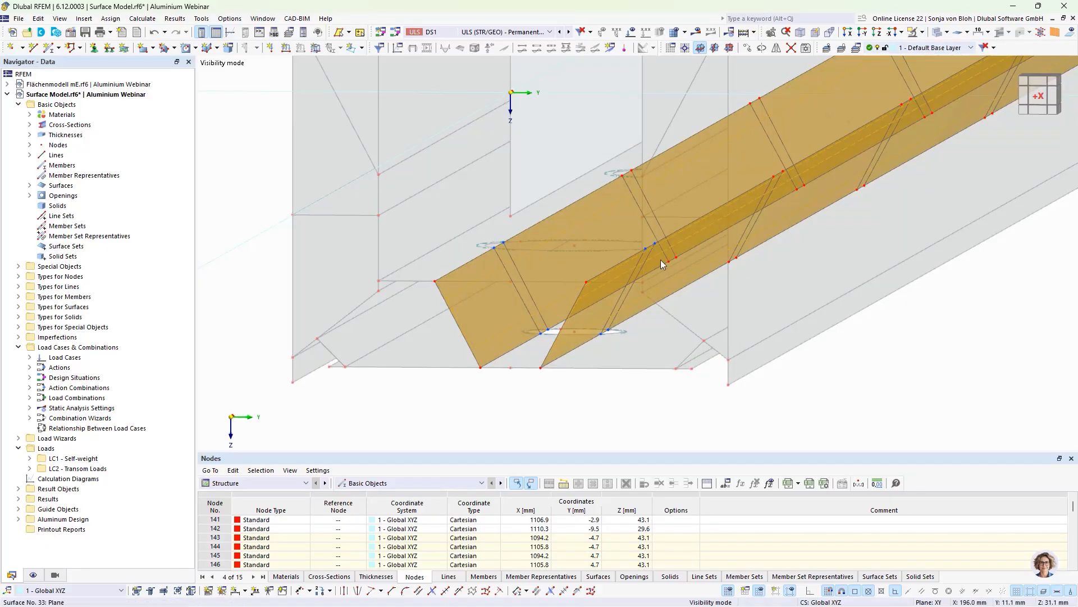
Step: Divide the two inclined web surfaces with all intersecting lines
{"action": "right_click", "coordinate": [474, 308]}
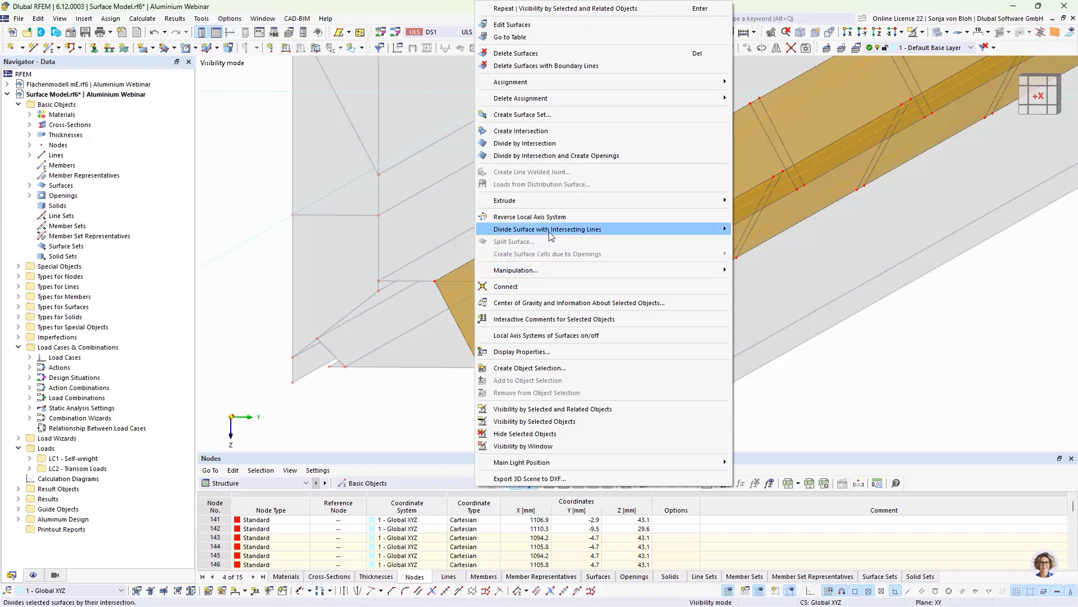
{"action": "mouse_move", "coordinate": [549, 233]}
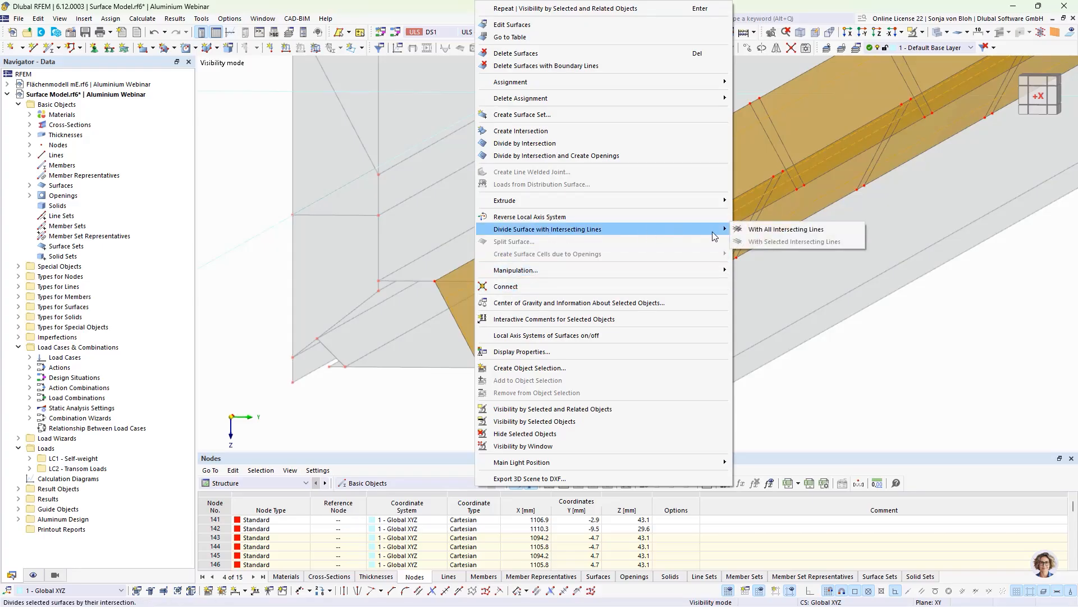
{"action": "left_click", "coordinate": [750, 230]}
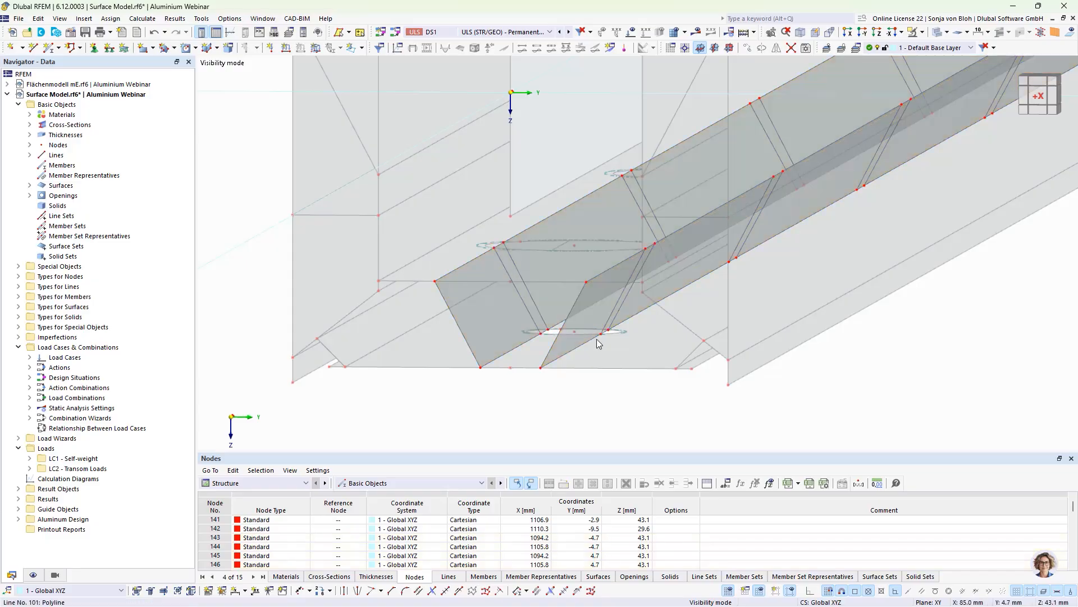
Step: In the reverse Y view, delete the trapezoidal web pieces at the first two hole locations from the origin
{"action": "left_click", "coordinate": [868, 30]}
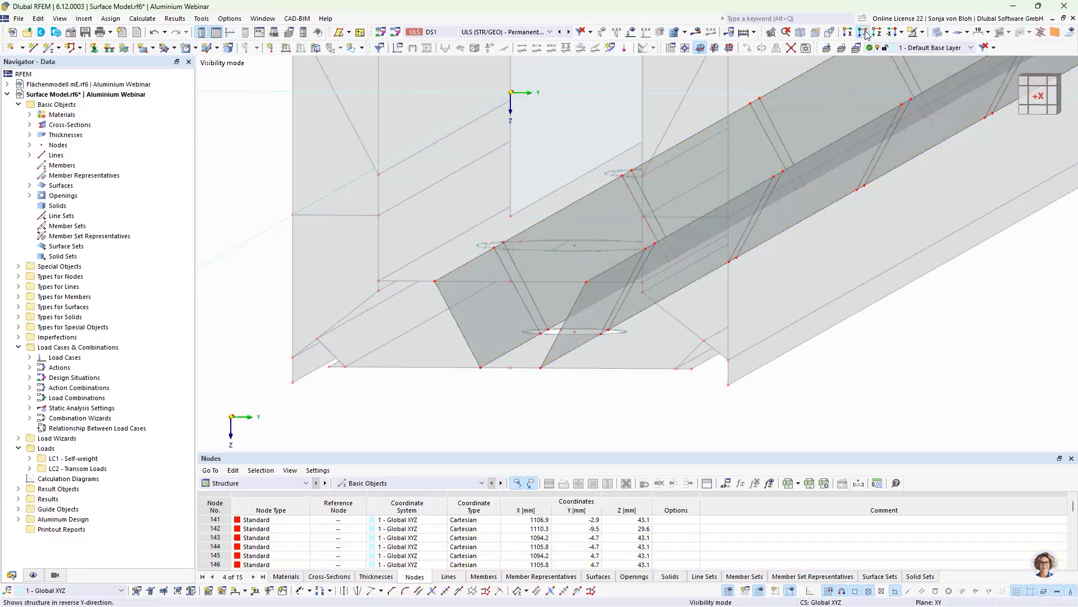
{"action": "scroll", "coordinate": [331, 271], "scroll_direction": "up", "scroll_amount": 5}
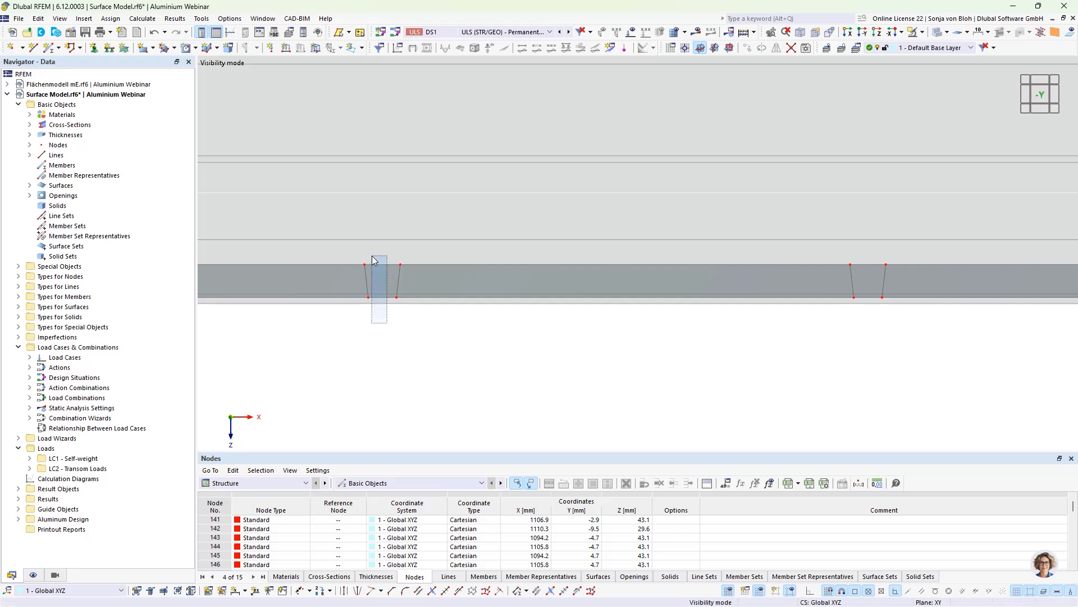
{"action": "left_click", "coordinate": [380, 278]}
{"action": "key", "text": "Delete"}
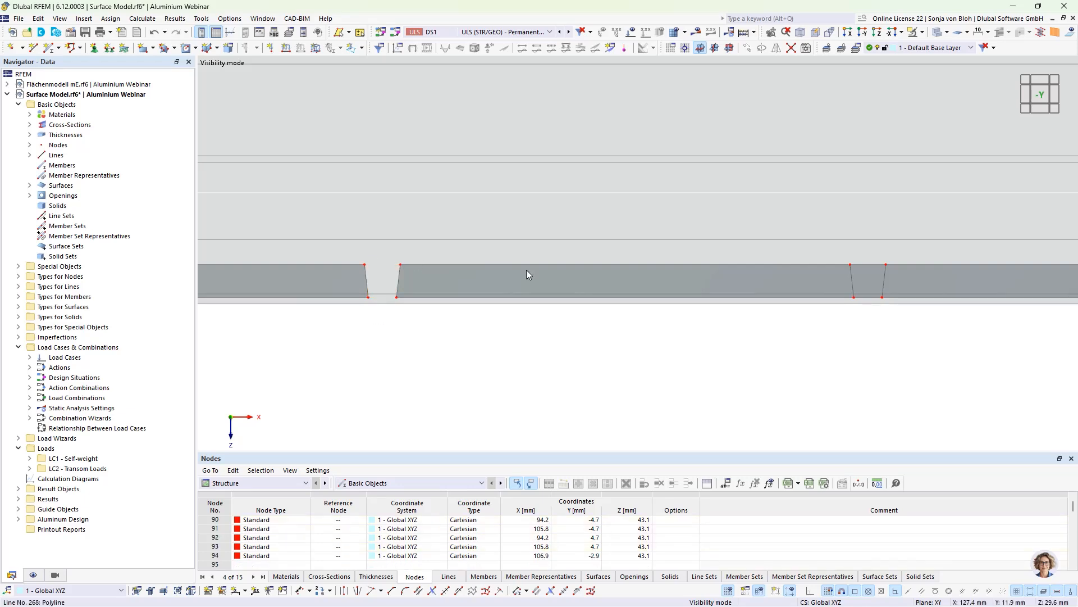
{"action": "middle_click_drag", "start_coordinate": [847, 335], "coordinate": [450, 396]}
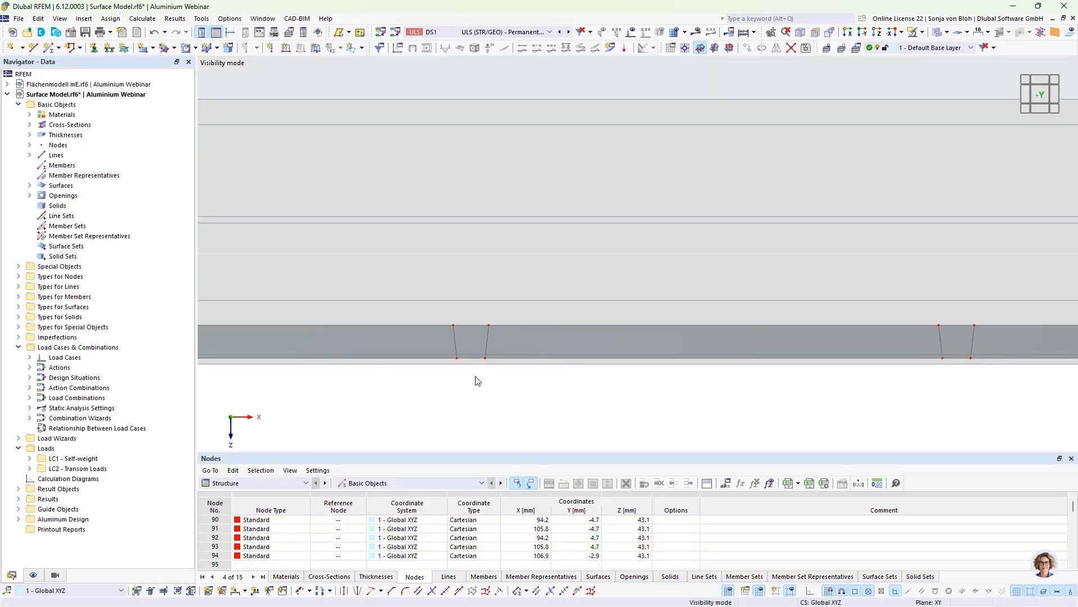
{"action": "left_click", "coordinate": [469, 337]}
{"action": "key", "text": "Delete"}
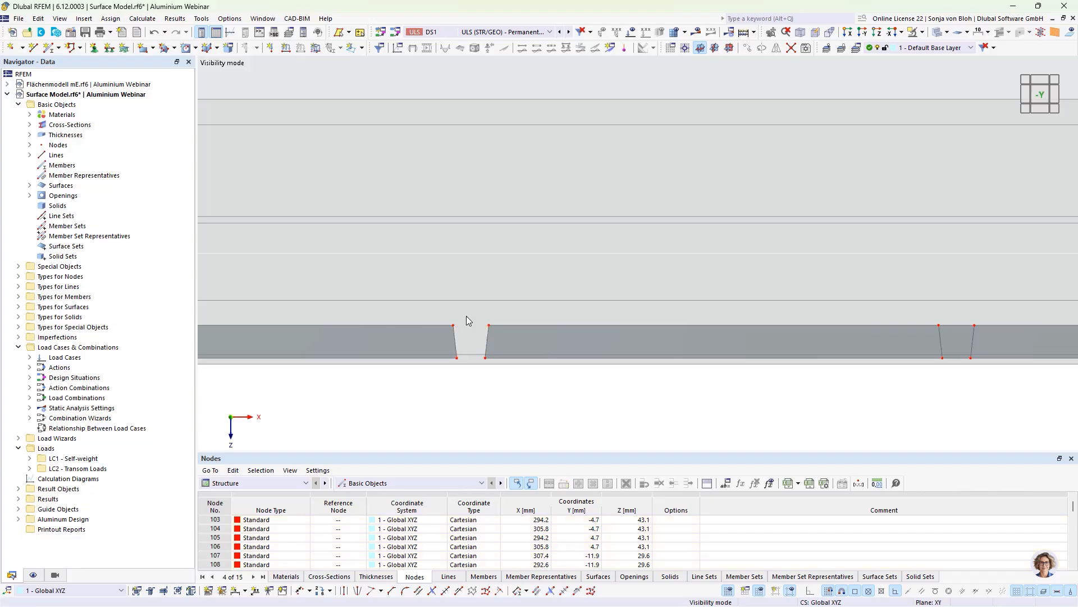
Step: Delete the trapezoidal web pieces at the third and fourth hole locations along the profile
{"action": "scroll", "coordinate": [626, 400], "scroll_direction": "down", "scroll_amount": 2}
{"action": "middle_click_drag", "start_coordinate": [747, 413], "coordinate": [393, 421]}
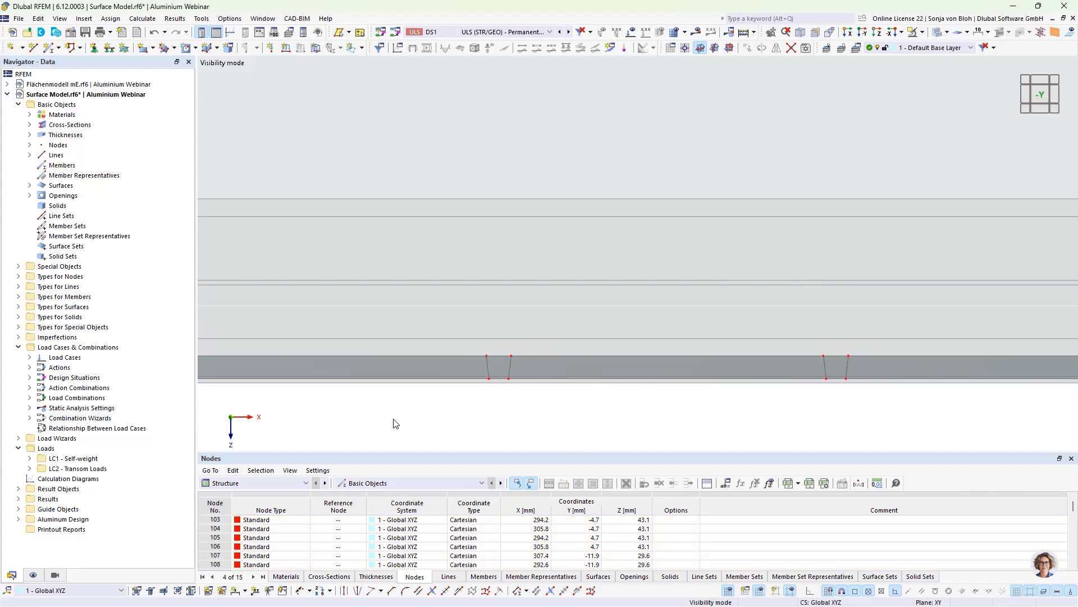
{"action": "left_click", "coordinate": [497, 350]}
{"action": "key", "text": "Delete"}
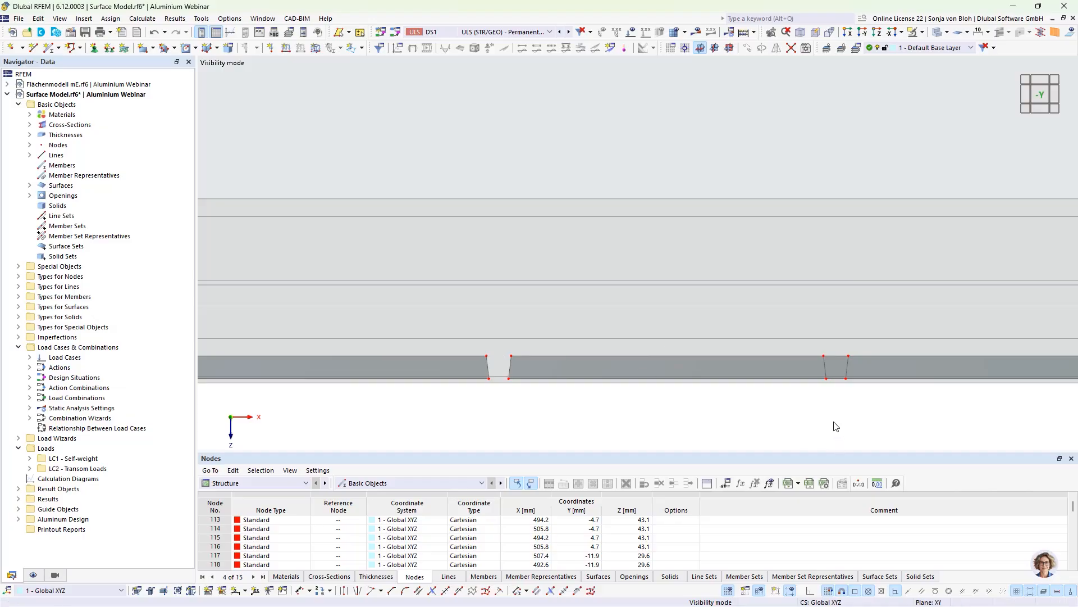
{"action": "middle_click_drag", "start_coordinate": [755, 426], "coordinate": [501, 446]}
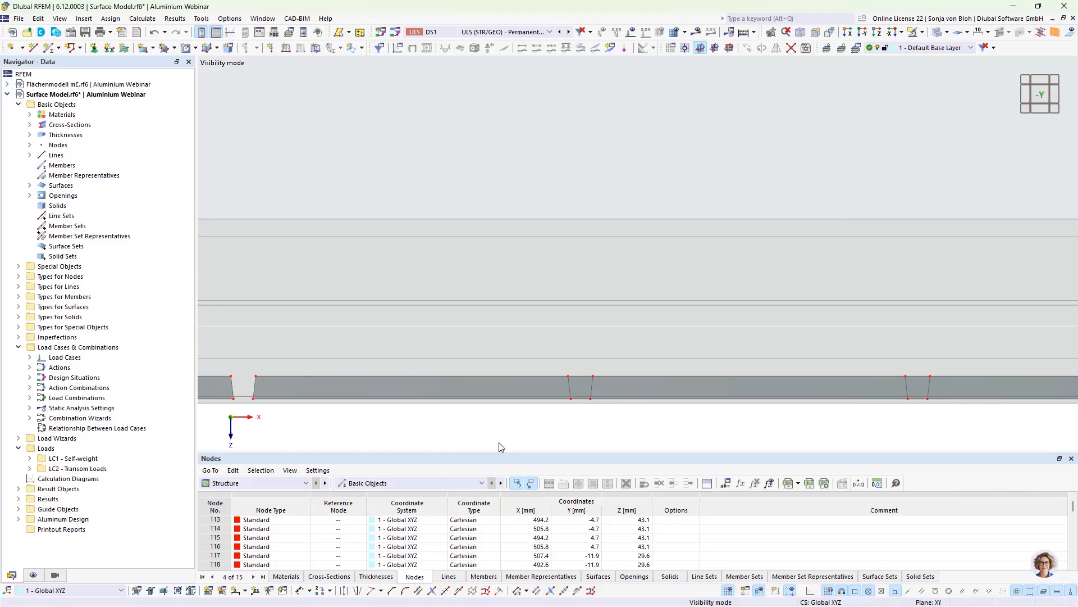
{"action": "left_click", "coordinate": [580, 373]}
{"action": "key", "text": "Delete"}
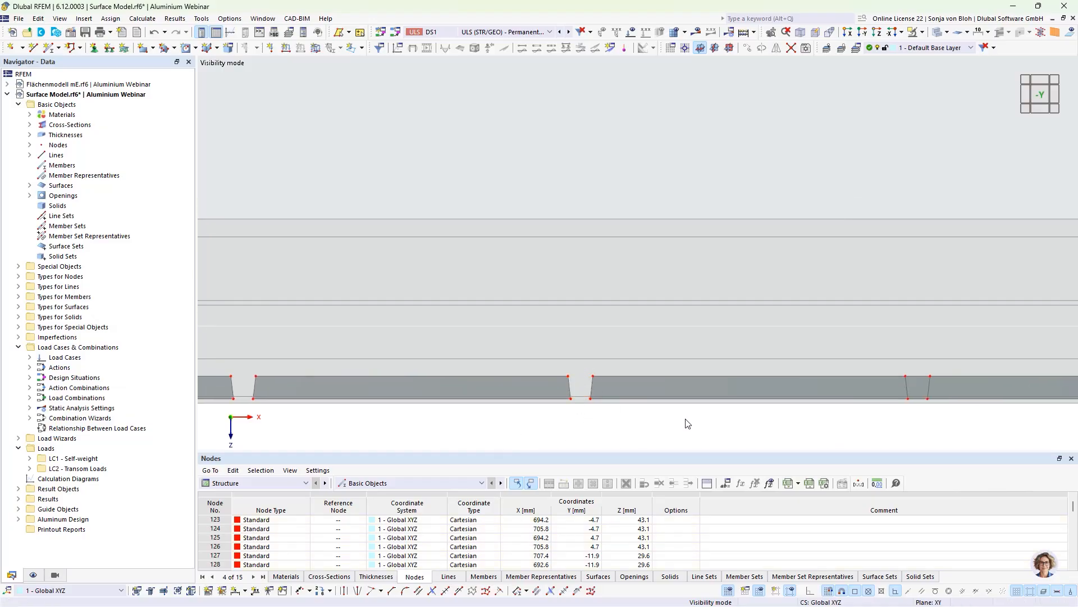
Step: Delete the trapezoidal web pieces at the last two hole locations near the profile's far end
{"action": "middle_click_drag", "start_coordinate": [443, 424], "coordinate": [506, 424]}
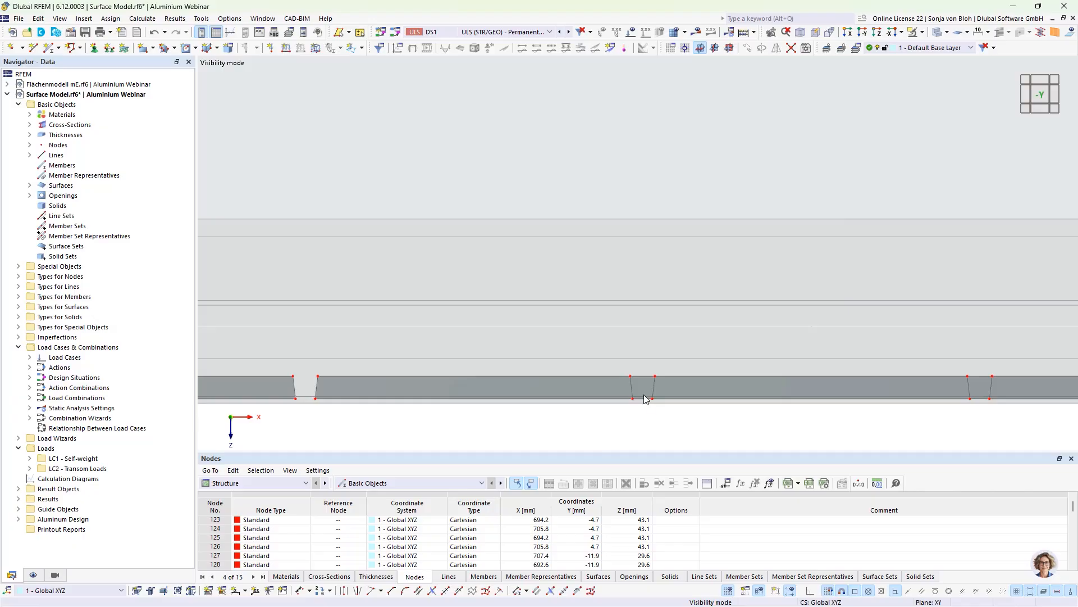
{"action": "left_click", "coordinate": [640, 368]}
{"action": "key", "text": "Delete"}
{"action": "mouse_move", "coordinate": [407, 422]}
{"action": "middle_mouse_down"}
{"action": "mouse_move", "coordinate": [425, 420]}
{"action": "mouse_move", "coordinate": [411, 420]}
{"action": "middle_mouse_up"}
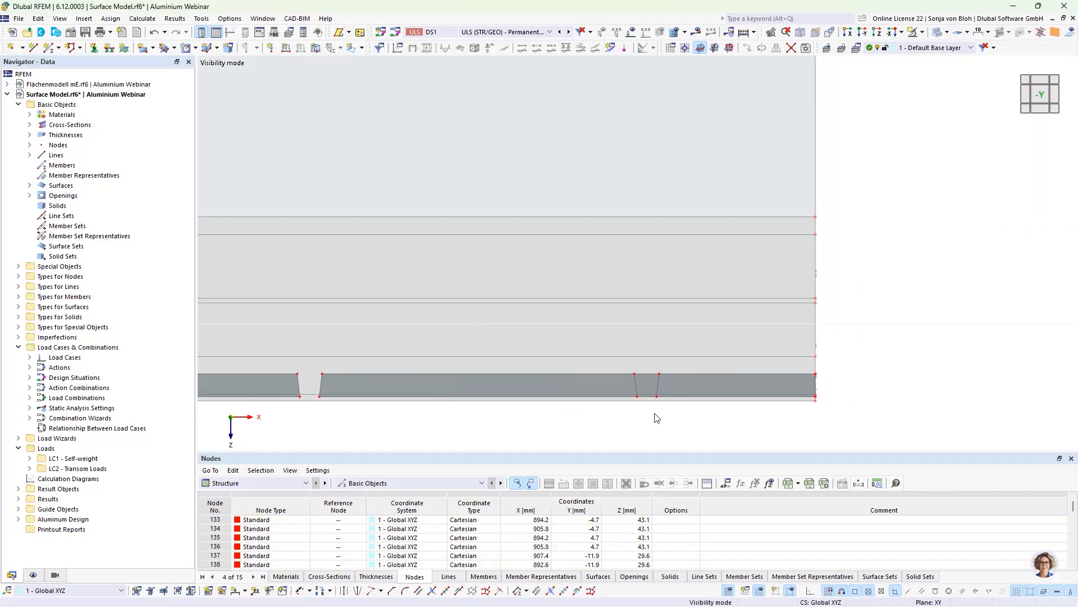
{"action": "left_click_drag", "start_coordinate": [652, 412], "coordinate": [645, 369]}
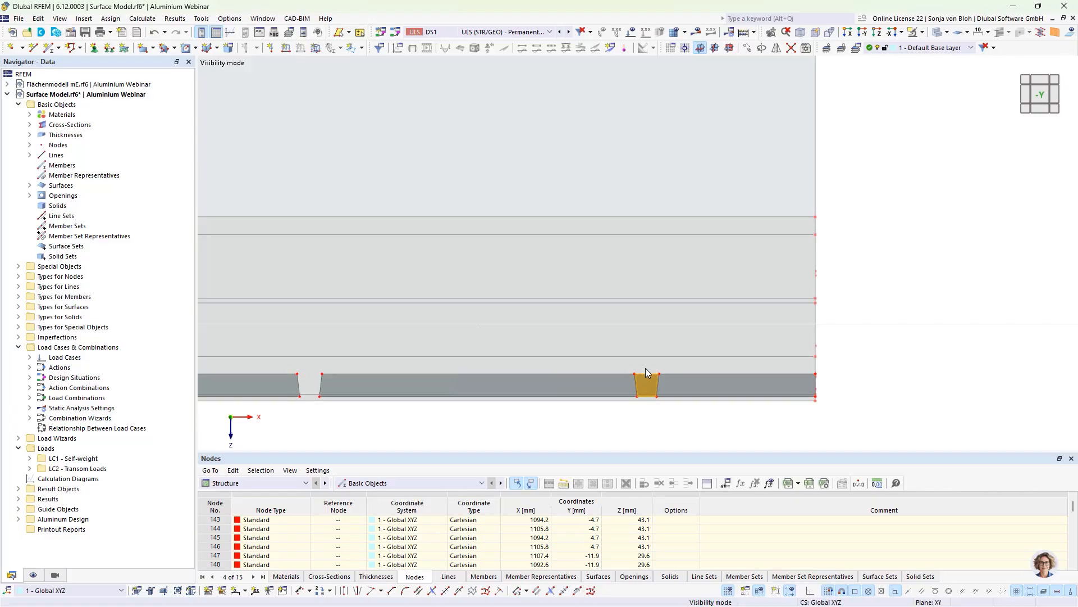
{"action": "key", "text": "Delete"}
{"action": "scroll", "coordinate": [653, 302], "scroll_direction": "down", "scroll_amount": 3}
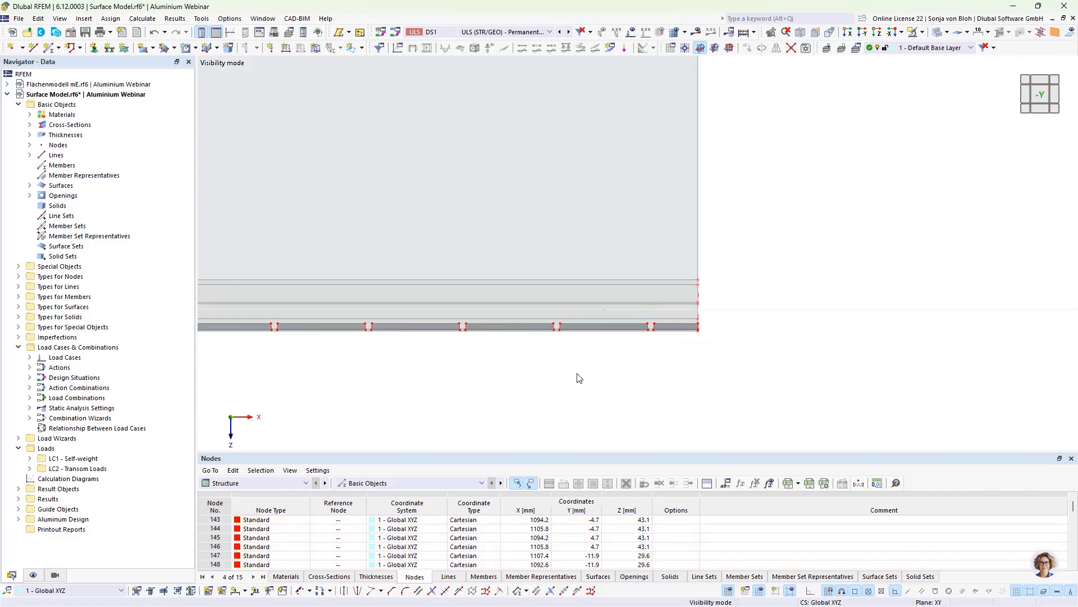
{"action": "mouse_move", "coordinate": [578, 373]}
{"action": "middle_mouse_down", "text": "ctrl"}
{"action": "mouse_move", "coordinate": [651, 398]}
{"action": "mouse_move", "coordinate": [557, 368]}
{"action": "mouse_move", "coordinate": [739, 344]}
{"action": "mouse_move", "coordinate": [551, 371]}
{"action": "mouse_move", "coordinate": [561, 376]}
{"action": "middle_mouse_up", "text": "ctrl"}
{"action": "scroll", "coordinate": [558, 362], "scroll_direction": "up", "scroll_amount": 1}
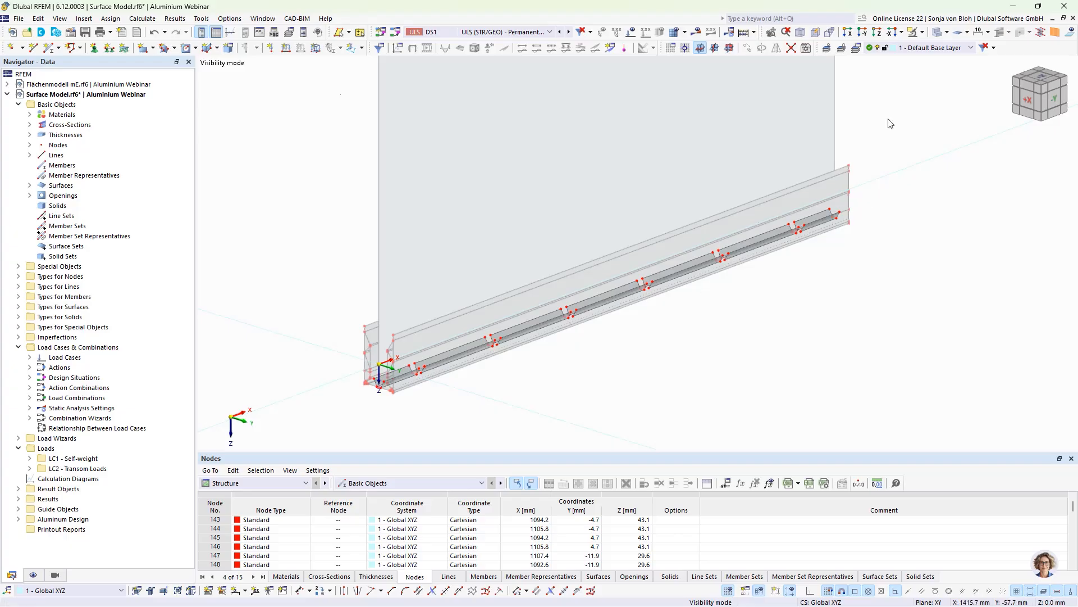
Step: Cancel the visibility mode to show the complete profile around the trimmed webs
{"action": "left_click", "coordinate": [921, 35]}
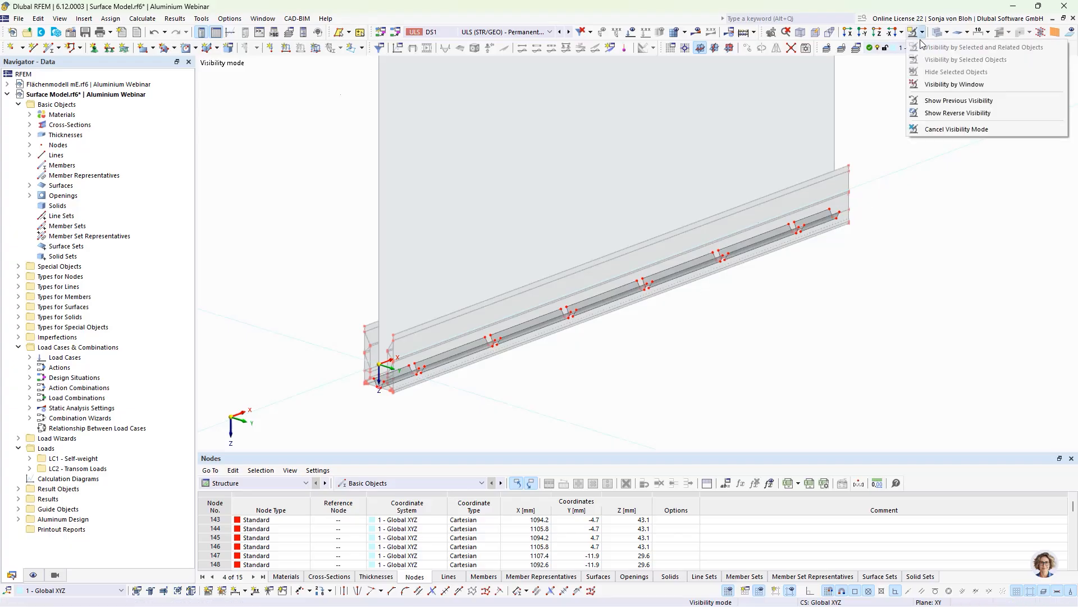
{"action": "left_click", "coordinate": [932, 111]}
{"action": "scroll", "coordinate": [425, 268], "scroll_direction": "up", "scroll_amount": 5}
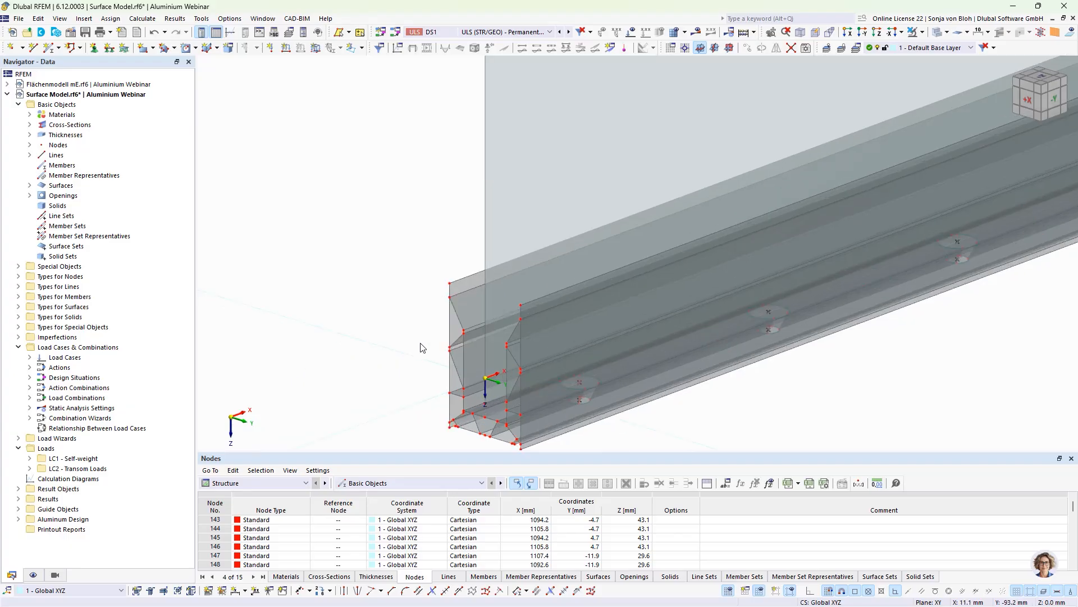
{"action": "left_click", "coordinate": [469, 274]}
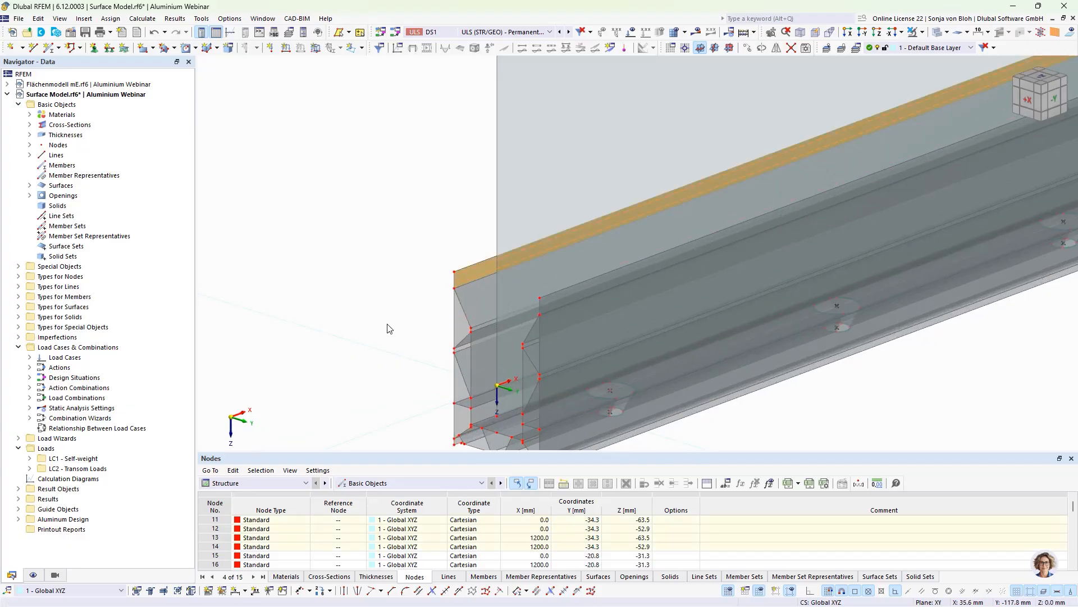
{"action": "scroll", "coordinate": [387, 326], "scroll_direction": "down", "scroll_amount": 2}
{"action": "scroll", "coordinate": [445, 411], "scroll_direction": "up", "scroll_amount": 2}
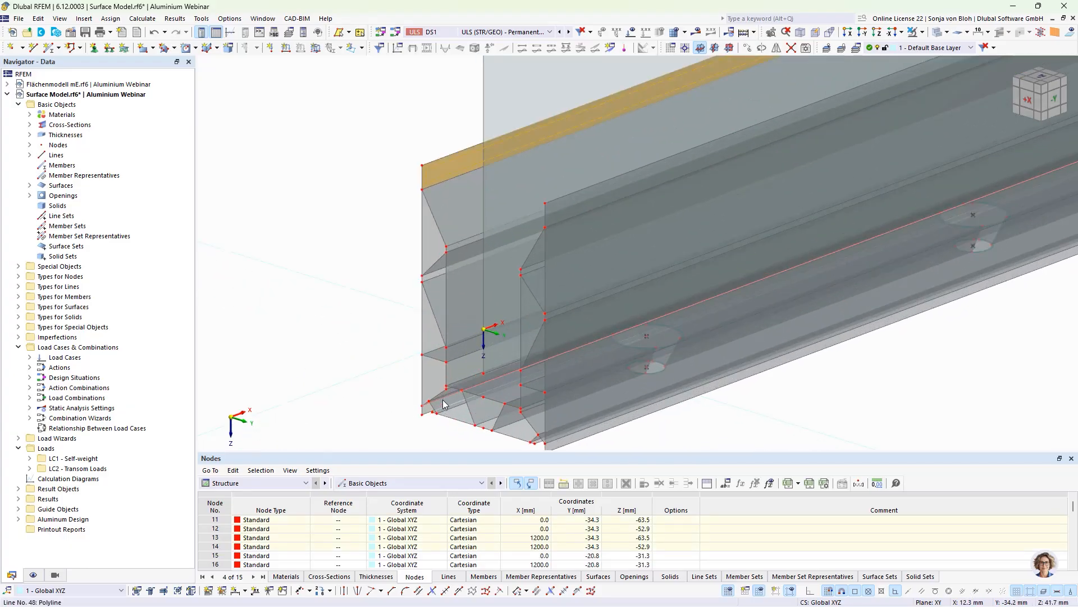
{"action": "left_click", "coordinate": [460, 356]}
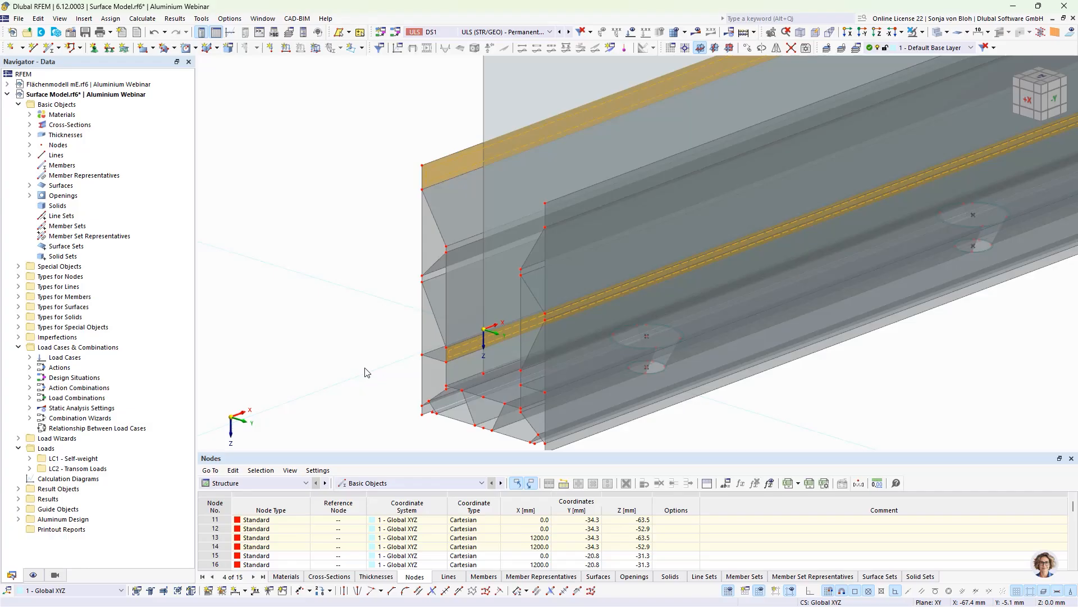
{"action": "left_click", "coordinate": [373, 234]}
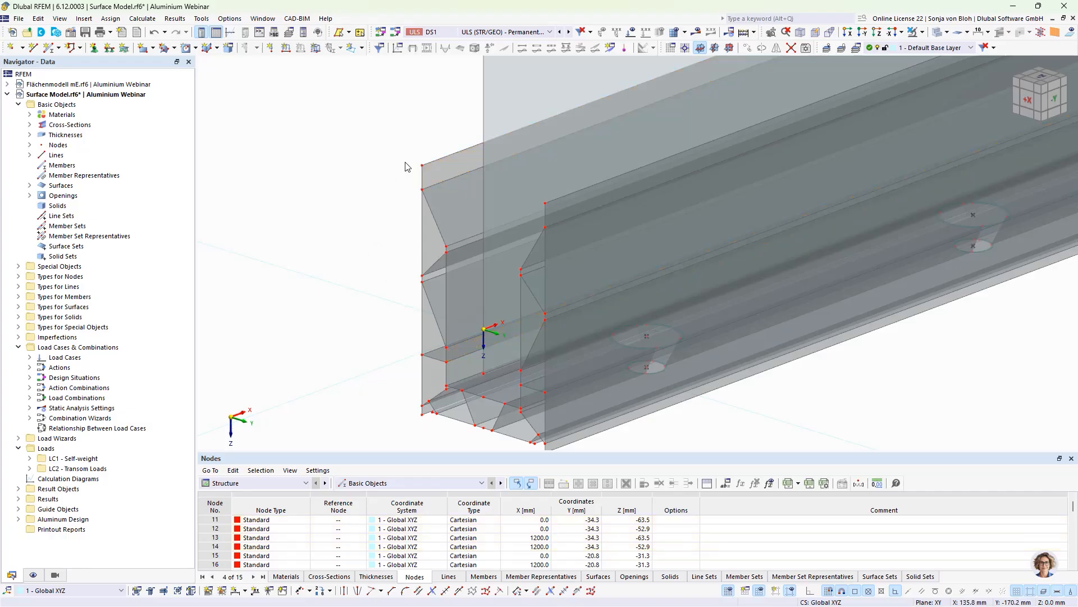
Step: Copy the four short vertical end lines of the upper outer and lower inner strips along X in 14 steps with 80 mm displacement
{"action": "left_click", "coordinate": [424, 181]}
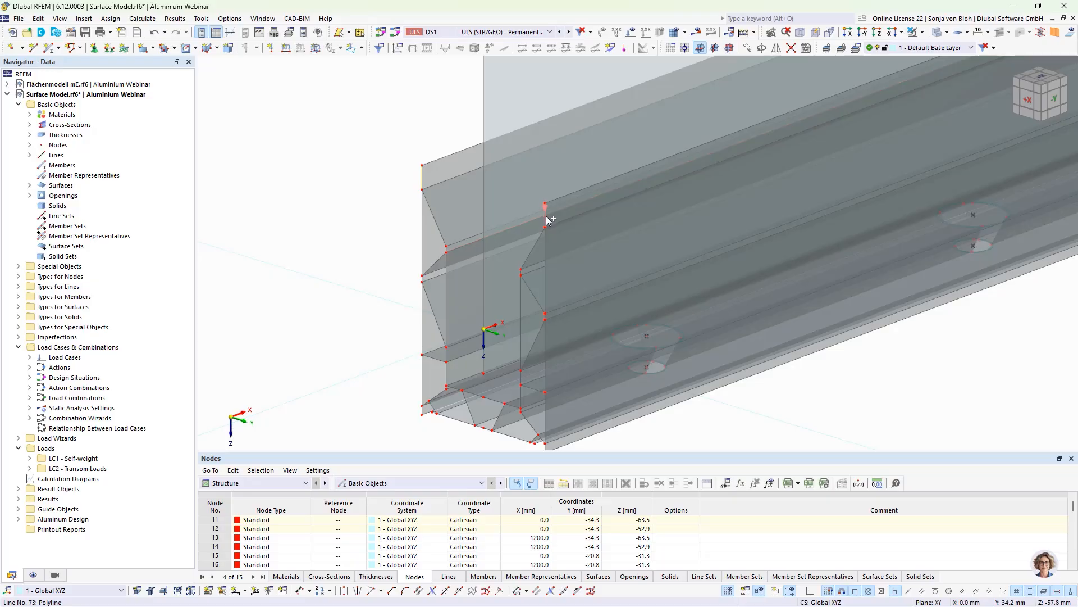
{"action": "left_click", "coordinate": [446, 356]}
{"action": "left_click", "coordinate": [521, 382]}
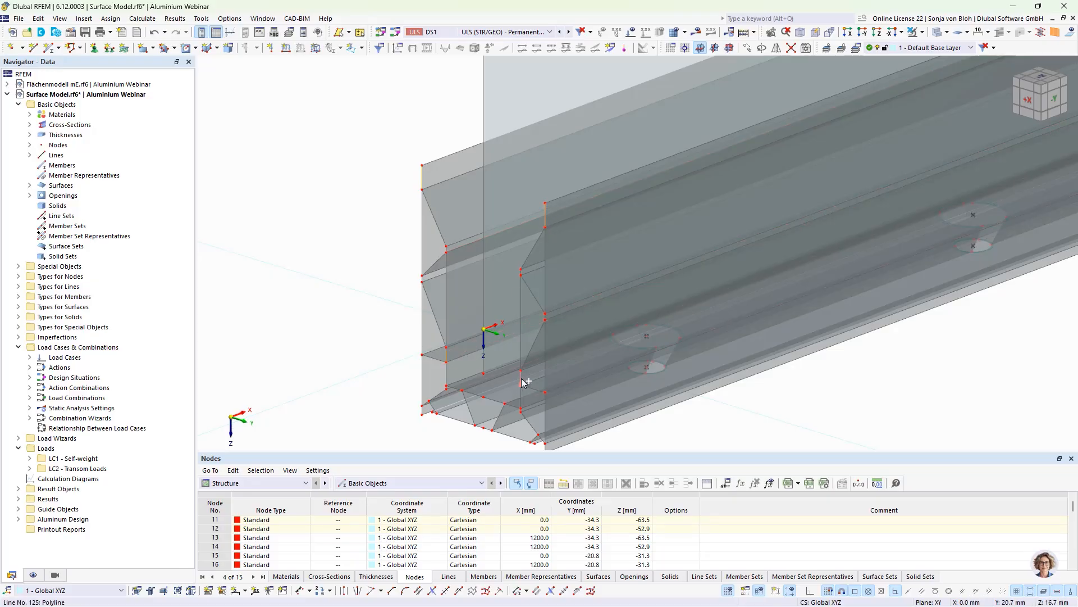
{"action": "left_click", "coordinate": [752, 50]}
{"action": "double_click", "coordinate": [513, 220]}
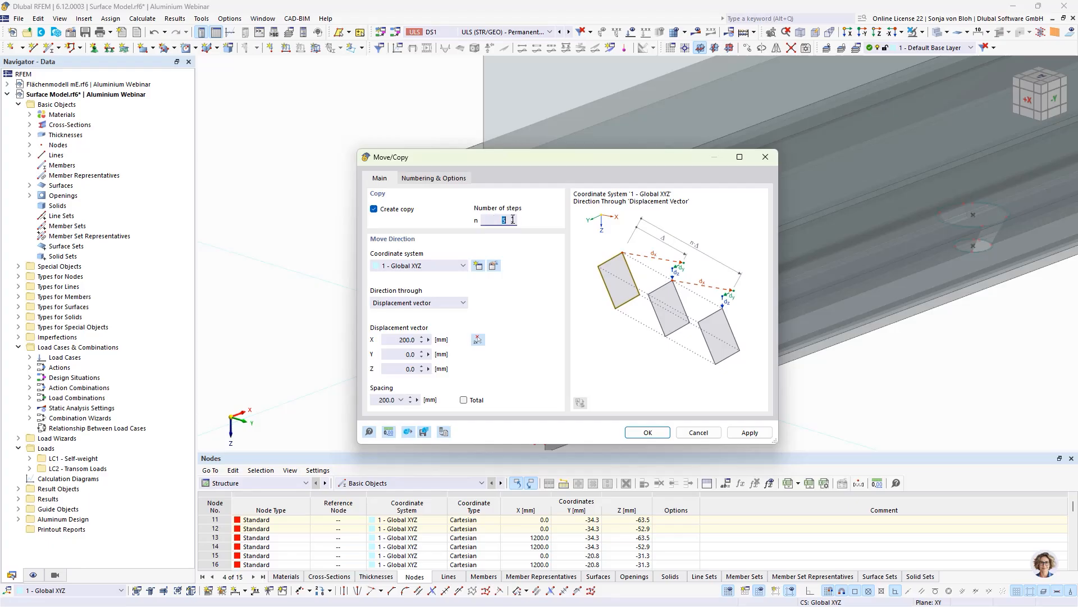
{"action": "type", "text": "14"}
{"action": "left_click_drag", "start_coordinate": [393, 340], "coordinate": [430, 345]}
{"action": "type", "text": "80"}
{"action": "left_click", "coordinate": [647, 432]}
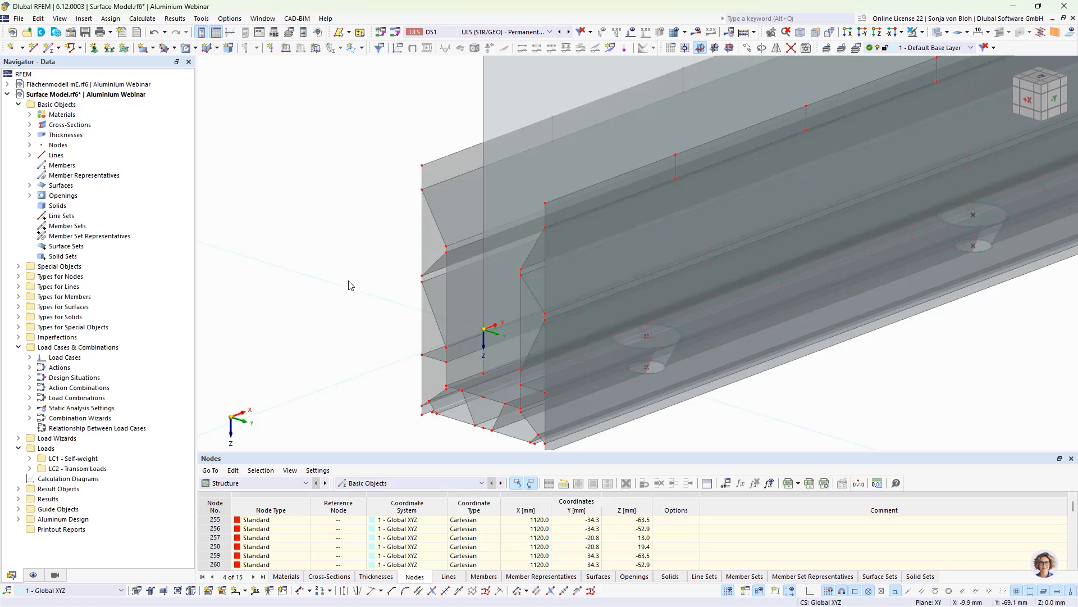
Step: Divide the two upper outer strips and the two lower inner strips with all intersecting lines
{"action": "left_click", "coordinate": [434, 177]}
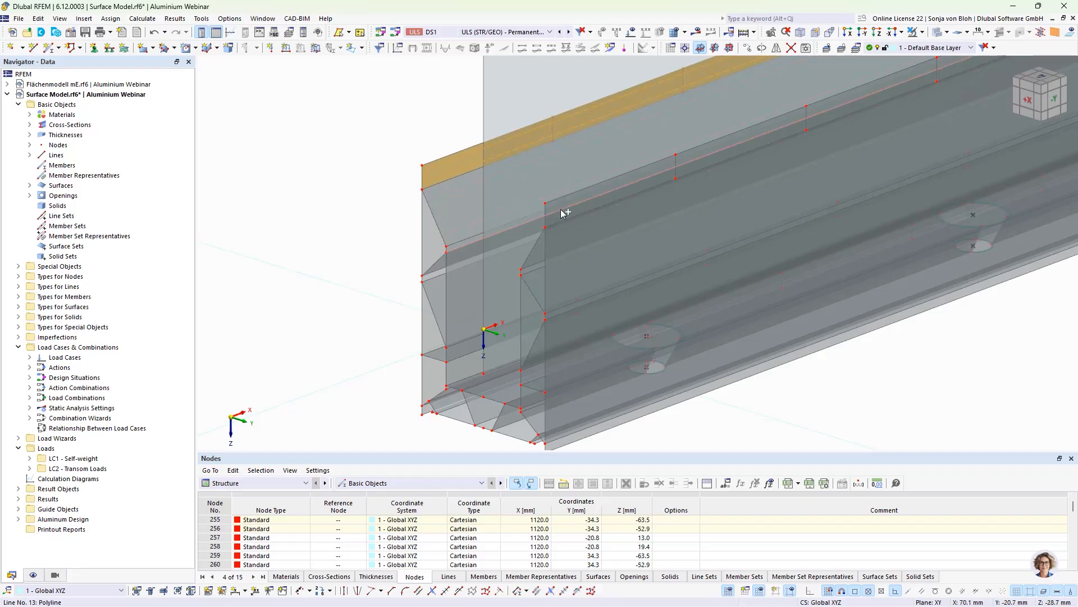
{"action": "scroll", "coordinate": [558, 208], "scroll_direction": "up", "scroll_amount": 5}
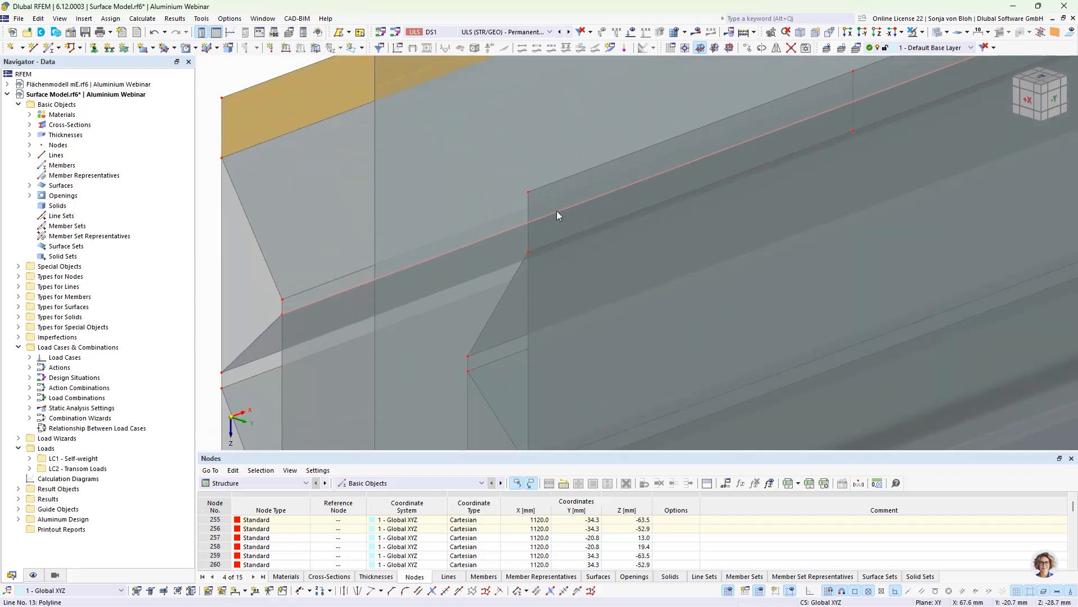
{"action": "scroll", "coordinate": [510, 234], "scroll_direction": "down", "scroll_amount": 5}
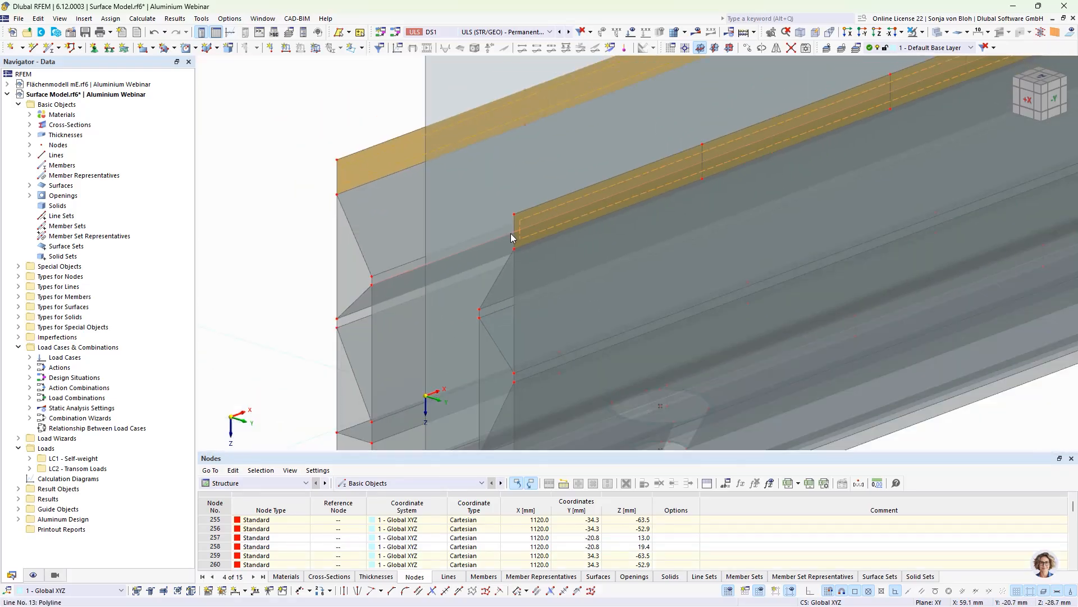
{"action": "scroll", "coordinate": [456, 355], "scroll_direction": "up", "scroll_amount": 5}
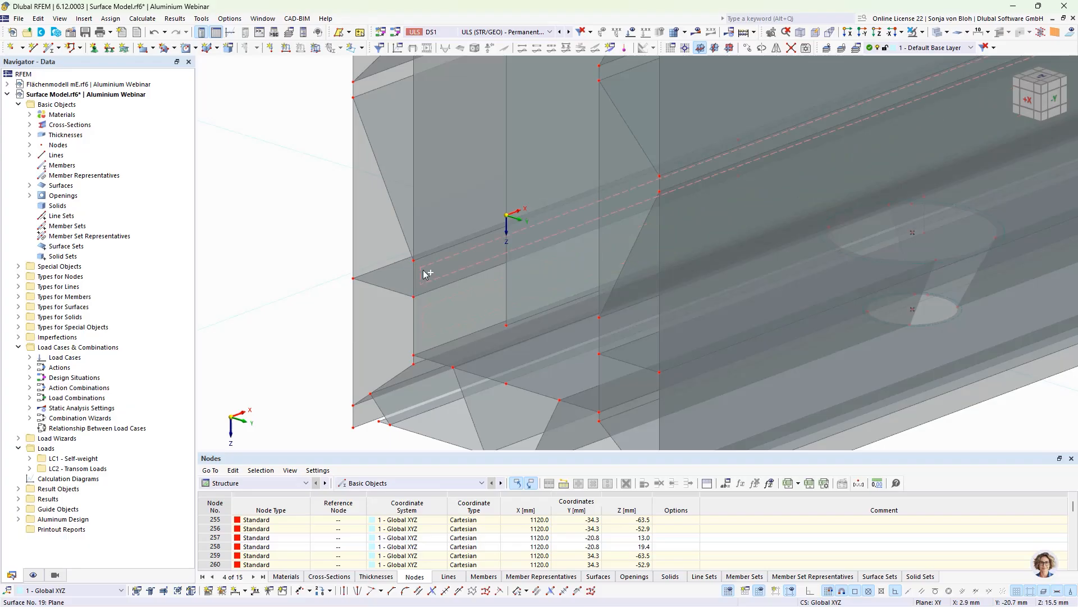
{"action": "left_click", "coordinate": [425, 273]}
{"action": "scroll", "coordinate": [408, 297], "scroll_direction": "down", "scroll_amount": 3}
{"action": "scroll", "coordinate": [527, 317], "scroll_direction": "up", "scroll_amount": 3}
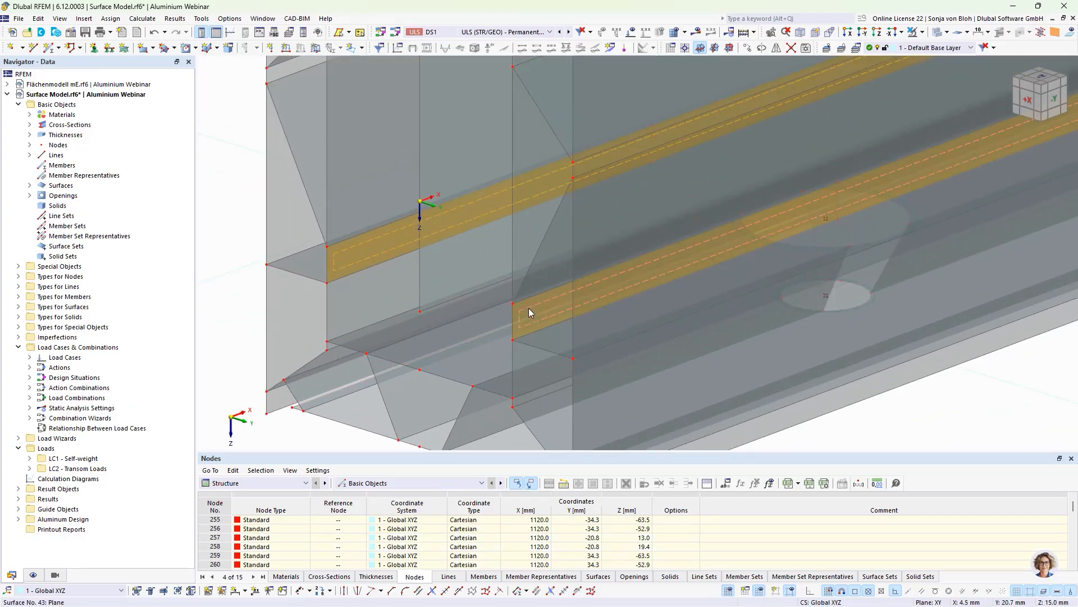
{"action": "right_click", "coordinate": [530, 313]}
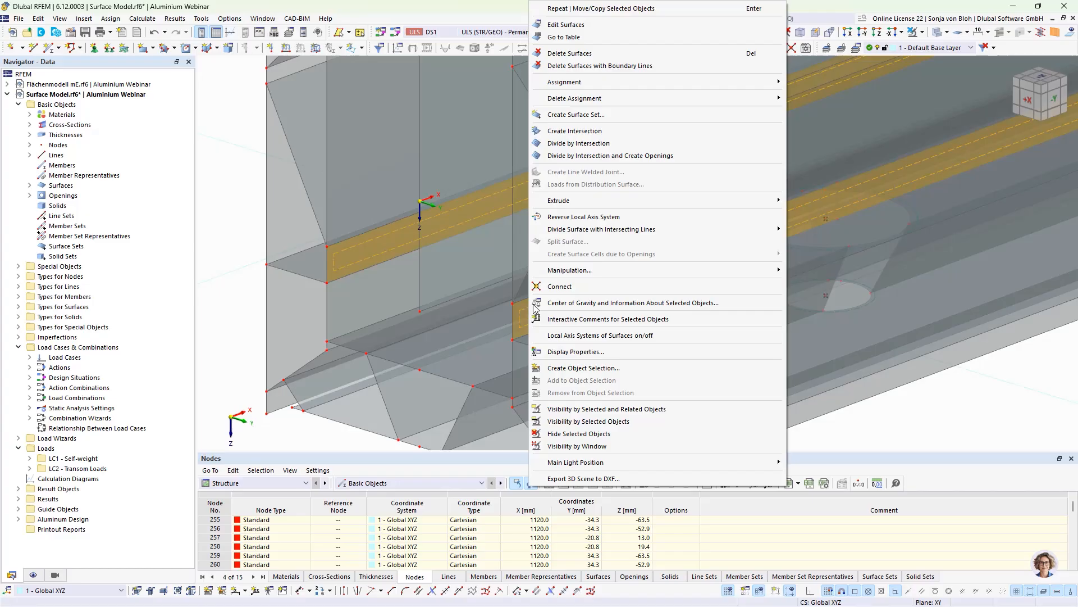
{"action": "mouse_move", "coordinate": [585, 232]}
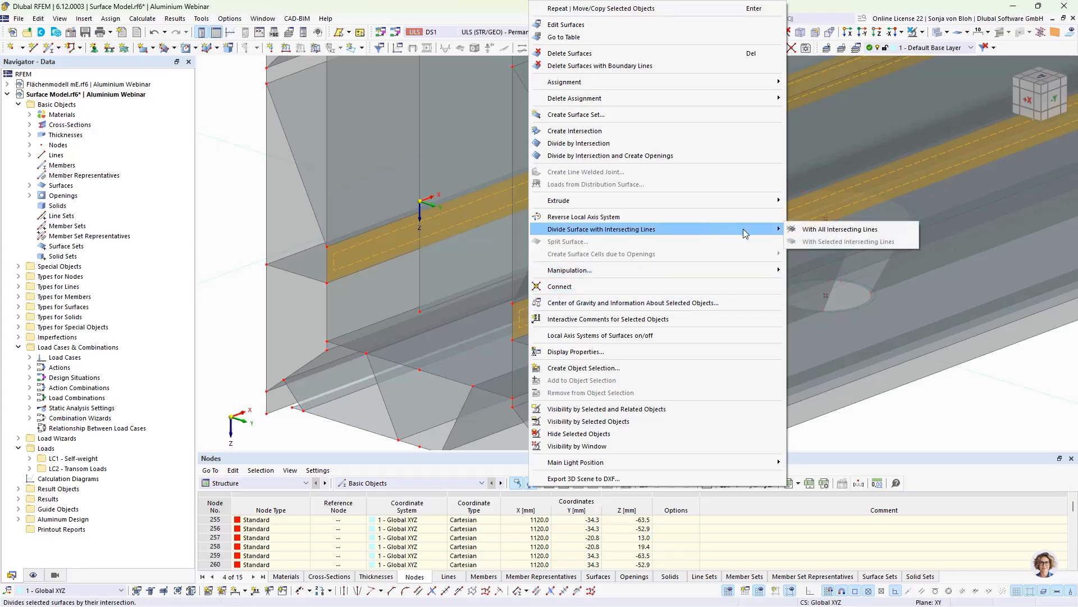
{"action": "left_click", "coordinate": [817, 229]}
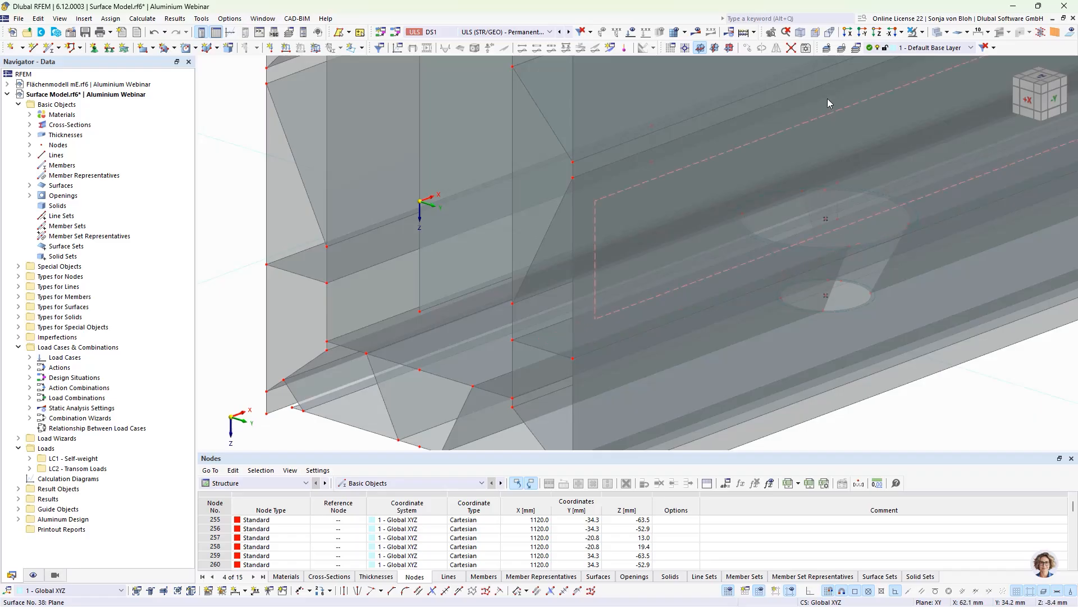
Step: In the X-direction view, select the upper outer strips, lower inner strips and central vertical plate, and show only these in visibility mode
{"action": "left_click", "coordinate": [848, 32]}
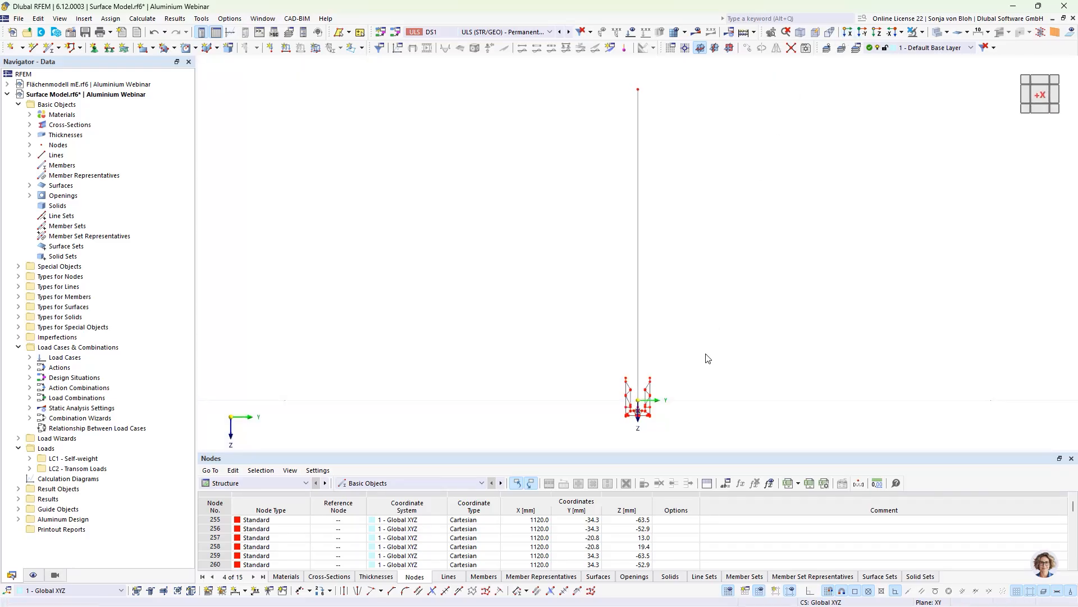
{"action": "scroll", "coordinate": [632, 376], "scroll_direction": "up", "scroll_amount": 4}
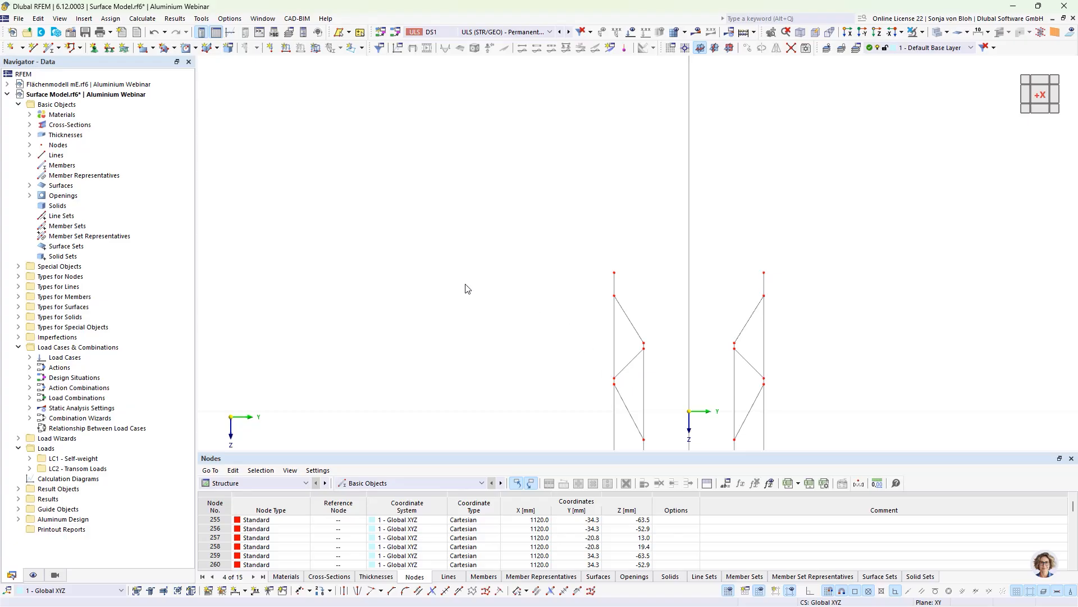
{"action": "middle_click_drag", "start_coordinate": [465, 288], "coordinate": [383, 193]}
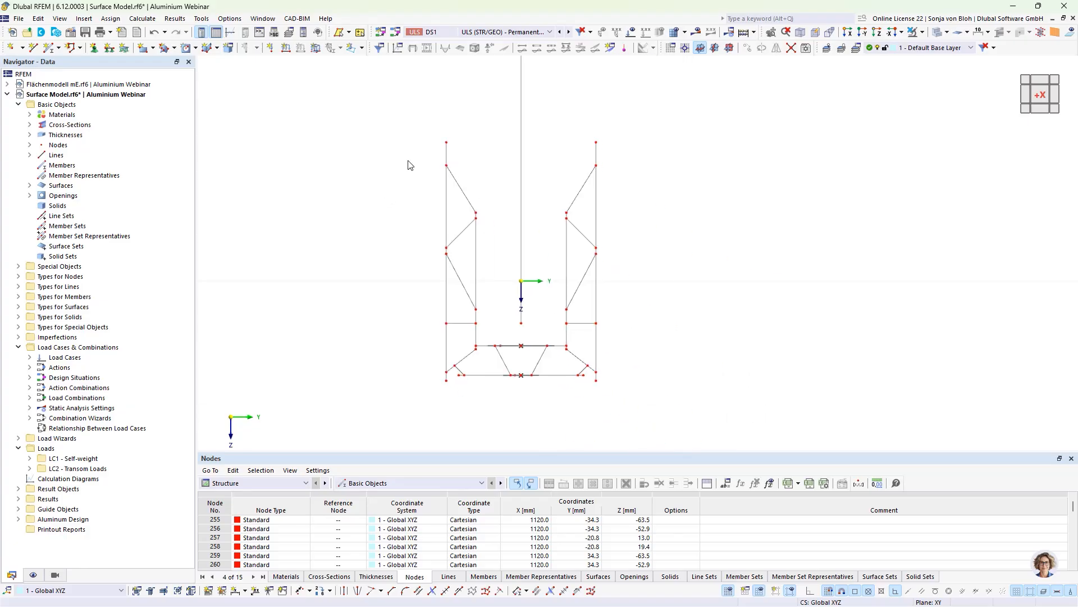
{"action": "left_click", "coordinate": [447, 153]}
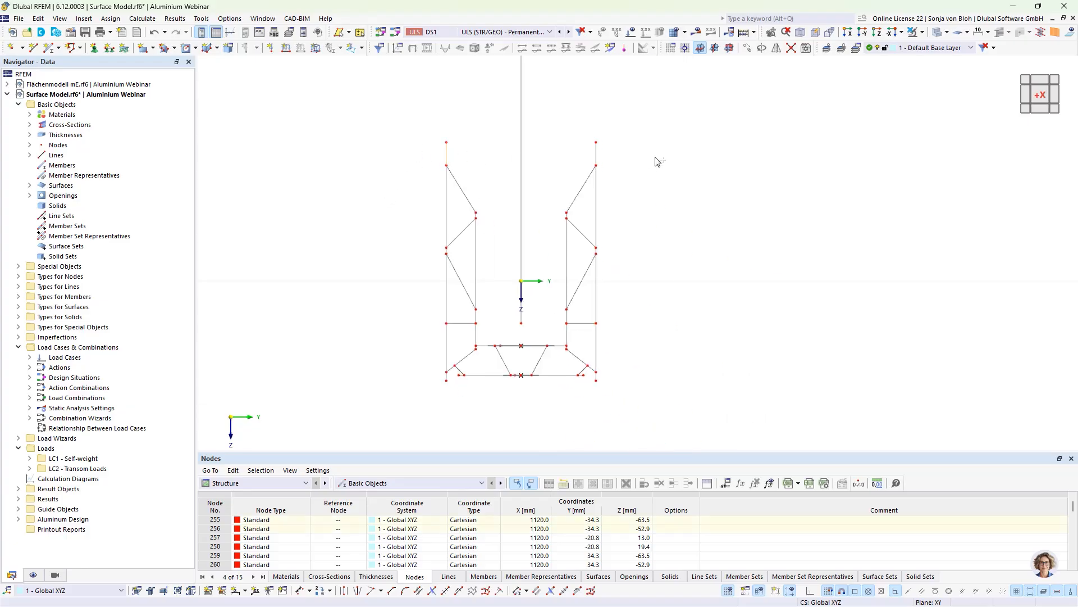
{"action": "left_click", "coordinate": [596, 152], "text": "ctrl"}
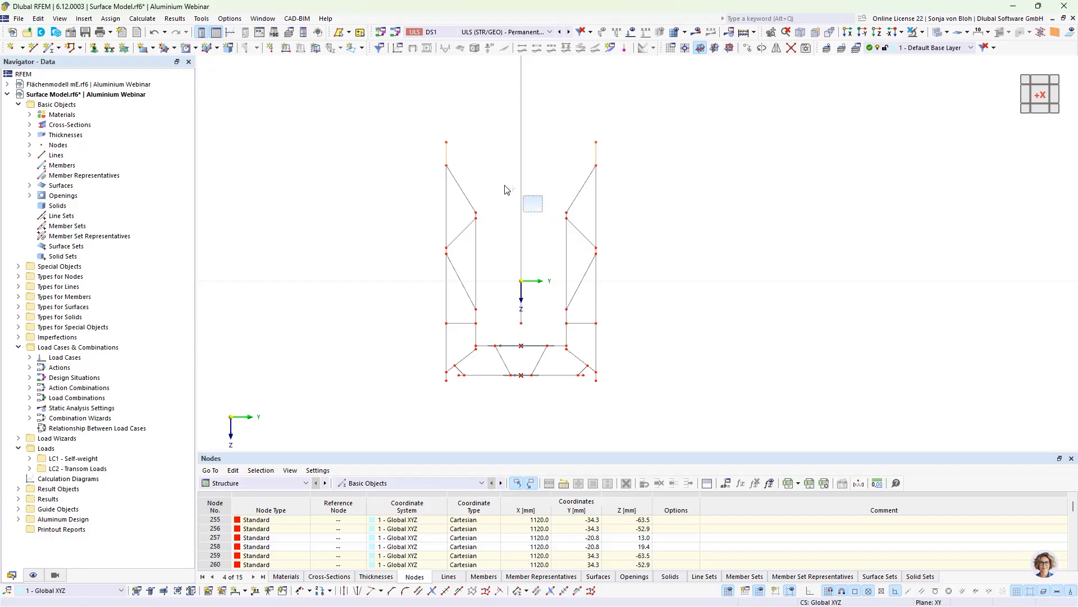
{"action": "scroll", "coordinate": [487, 335], "scroll_direction": "up", "scroll_amount": 1}
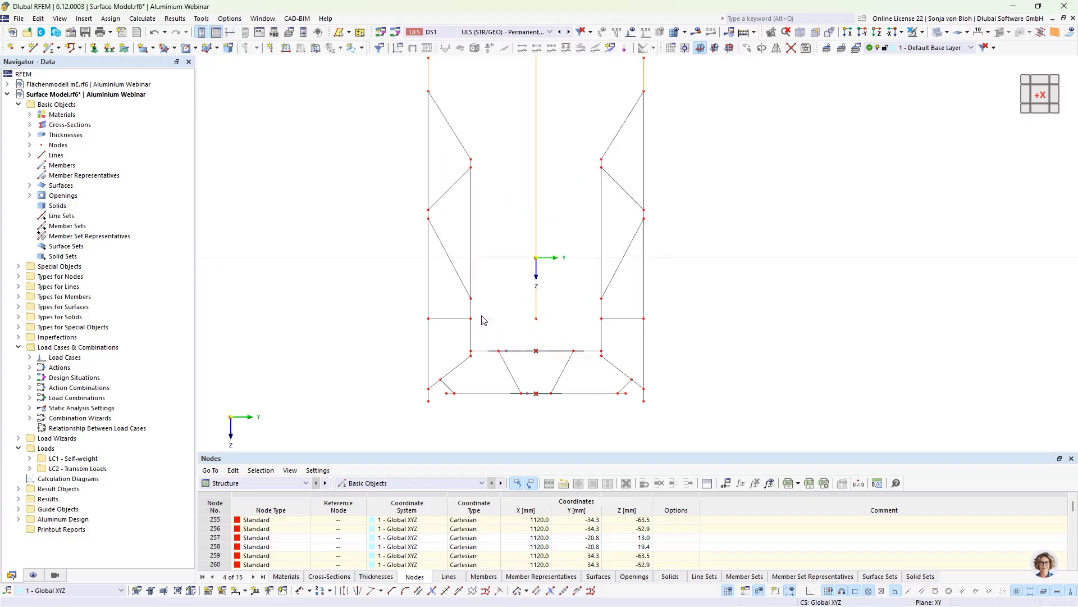
{"action": "left_click", "coordinate": [471, 312], "text": "ctrl"}
{"action": "left_click", "coordinate": [599, 311], "text": "ctrl"}
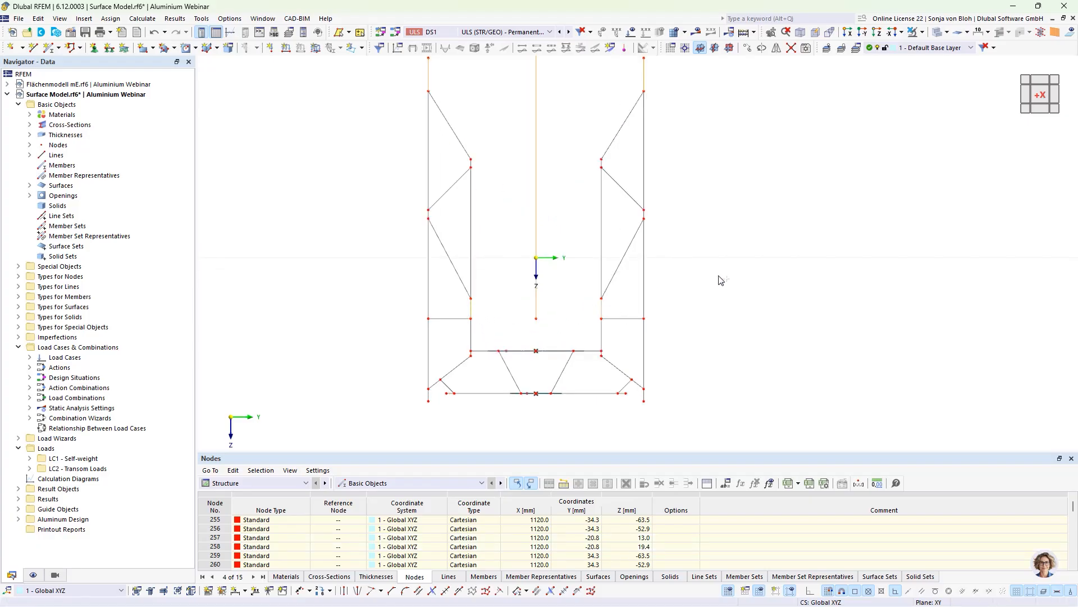
{"action": "left_click", "coordinate": [923, 33]}
{"action": "left_click", "coordinate": [955, 47]}
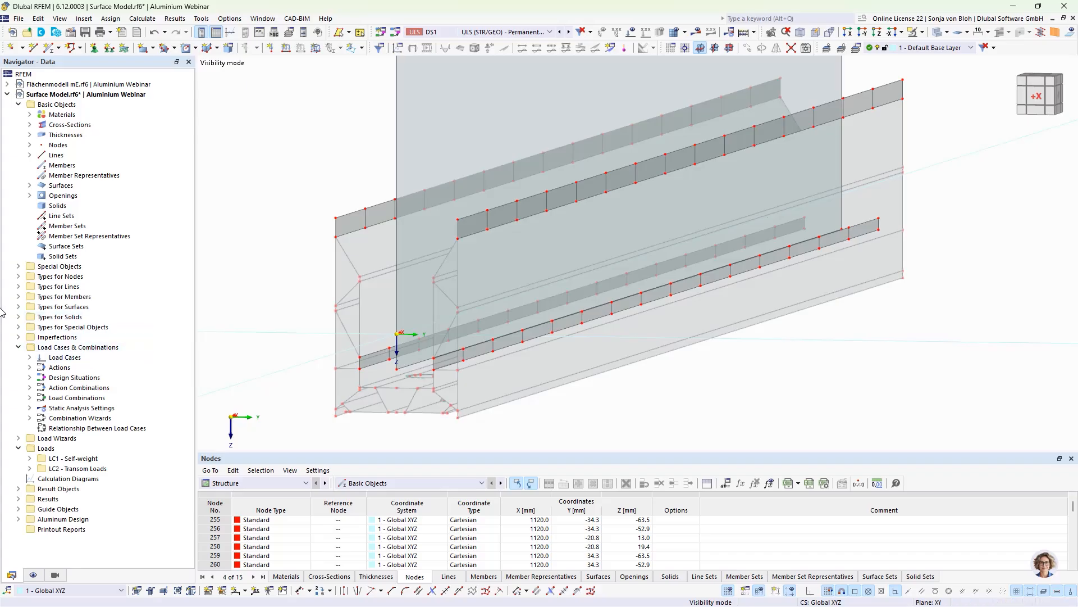
Step: Create a new surface contact and pick strip surfaces 85, 87, 100 and 102 for group 1
{"action": "left_click", "coordinate": [19, 267]}
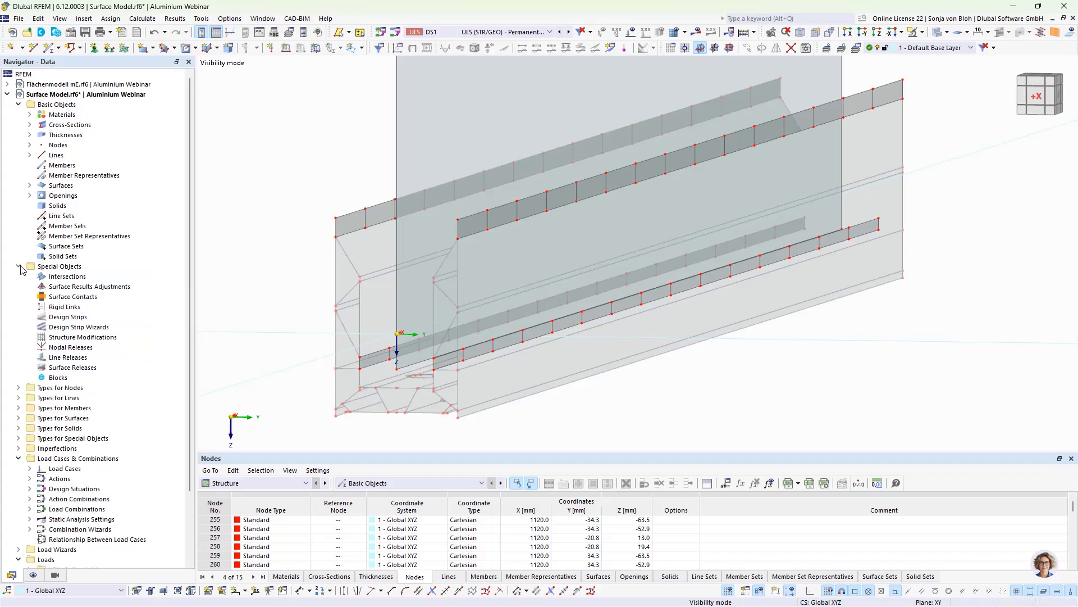
{"action": "right_click", "coordinate": [60, 296]}
{"action": "left_click", "coordinate": [83, 318]}
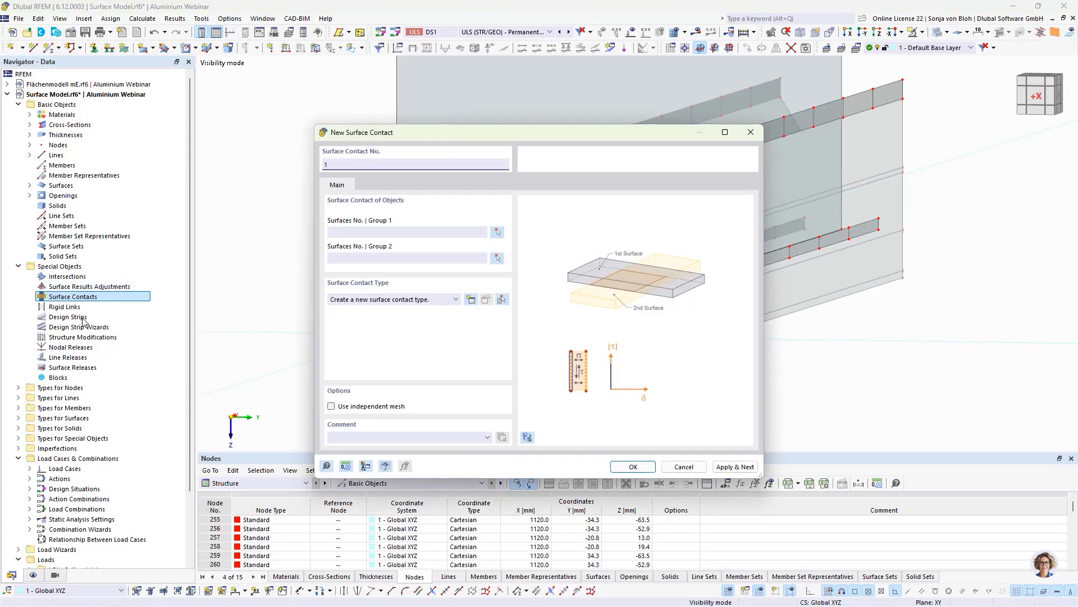
{"action": "left_click", "coordinate": [497, 232]}
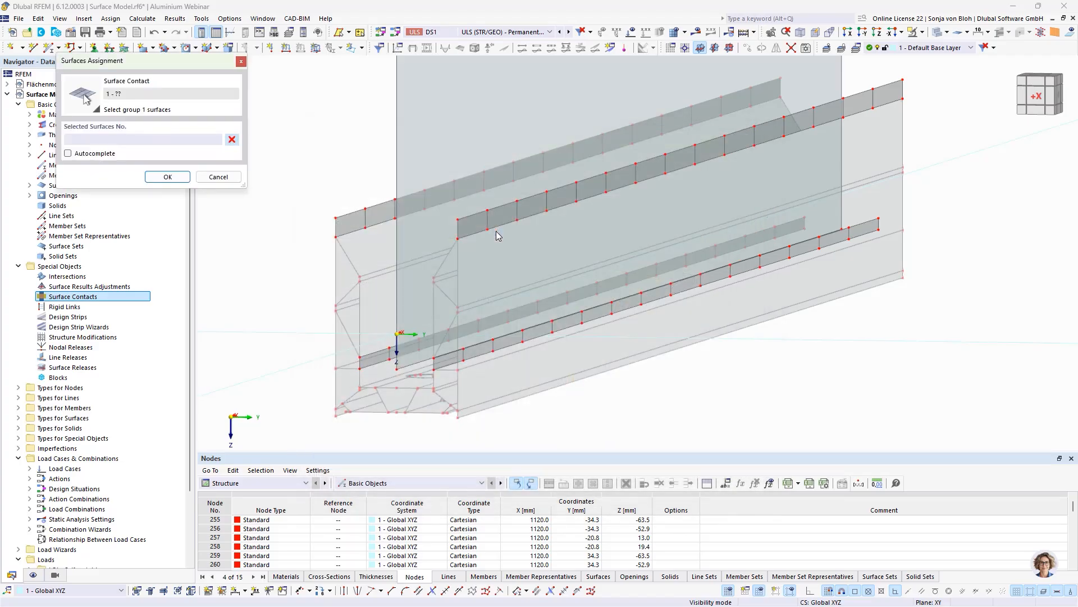
{"action": "middle_click_drag", "start_coordinate": [637, 415], "coordinate": [618, 417], "text": "ctrl"}
{"action": "middle_click_drag", "start_coordinate": [469, 373], "coordinate": [547, 343]}
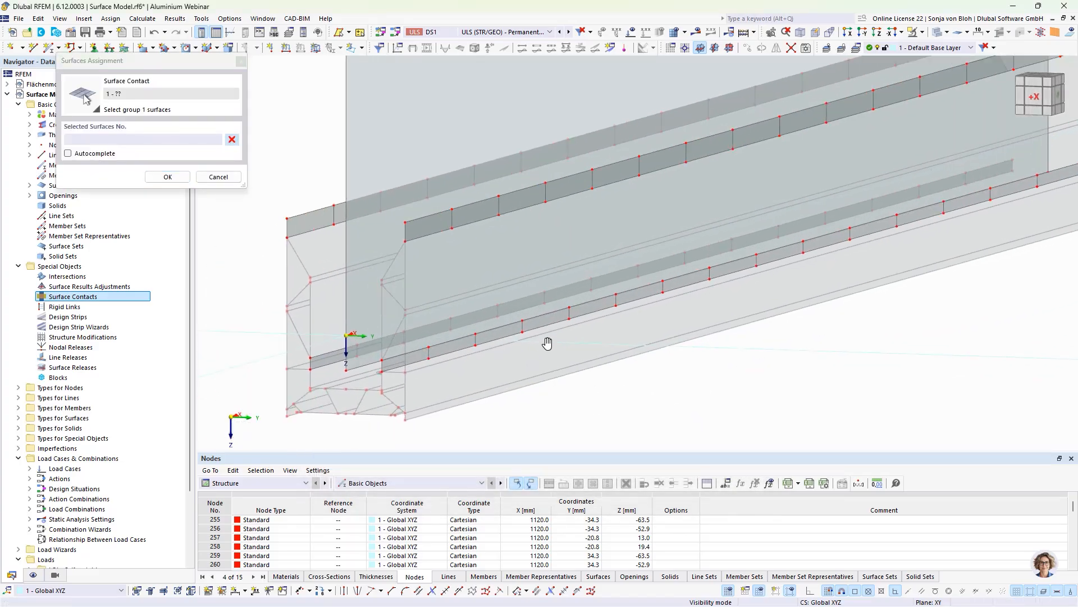
{"action": "scroll", "coordinate": [546, 342], "scroll_direction": "up", "scroll_amount": 2}
{"action": "left_click", "coordinate": [479, 163]}
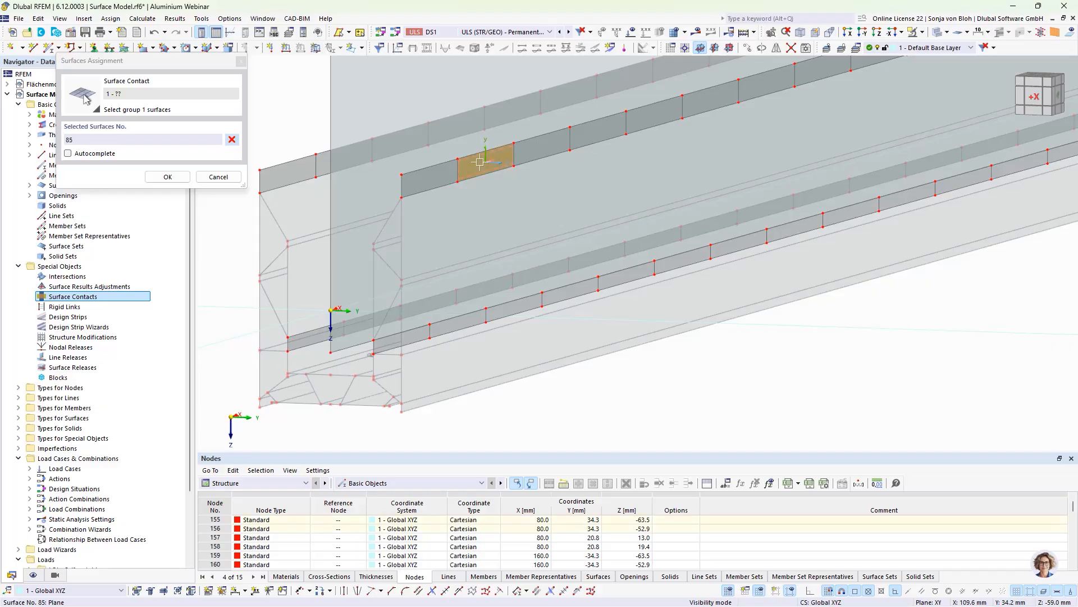
{"action": "left_click", "coordinate": [451, 323]}
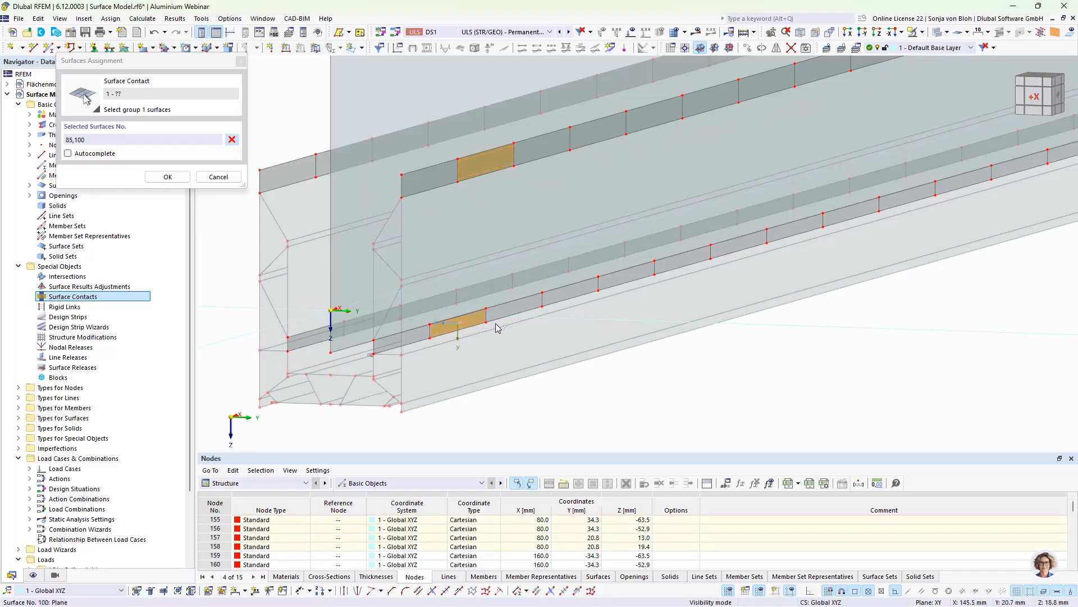
{"action": "left_click", "coordinate": [584, 135]}
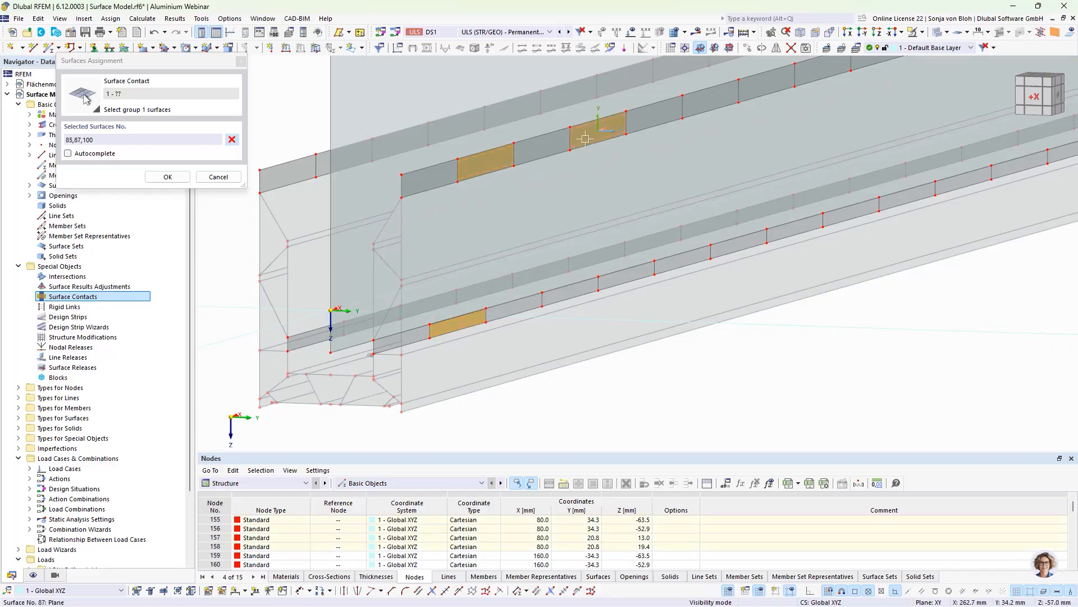
{"action": "left_click", "coordinate": [571, 291]}
Step: Add the alternating mid-length strip surfaces 89, 91, 93, 104, 106 and 108 to group 1 of the surface contact
{"action": "middle_click_drag", "start_coordinate": [740, 268], "coordinate": [651, 313]}
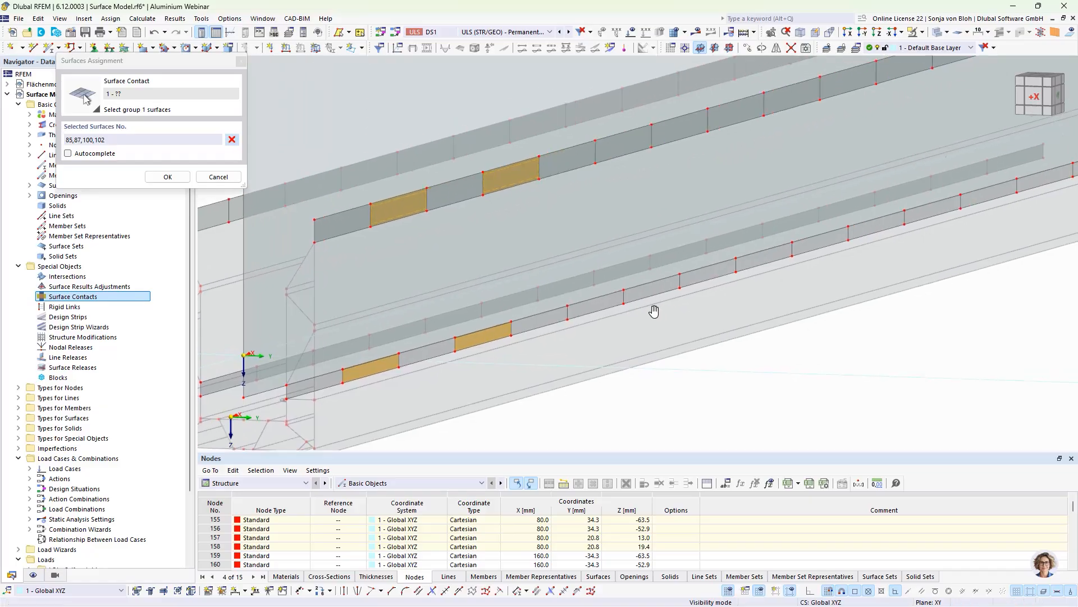
{"action": "left_click", "coordinate": [615, 143]}
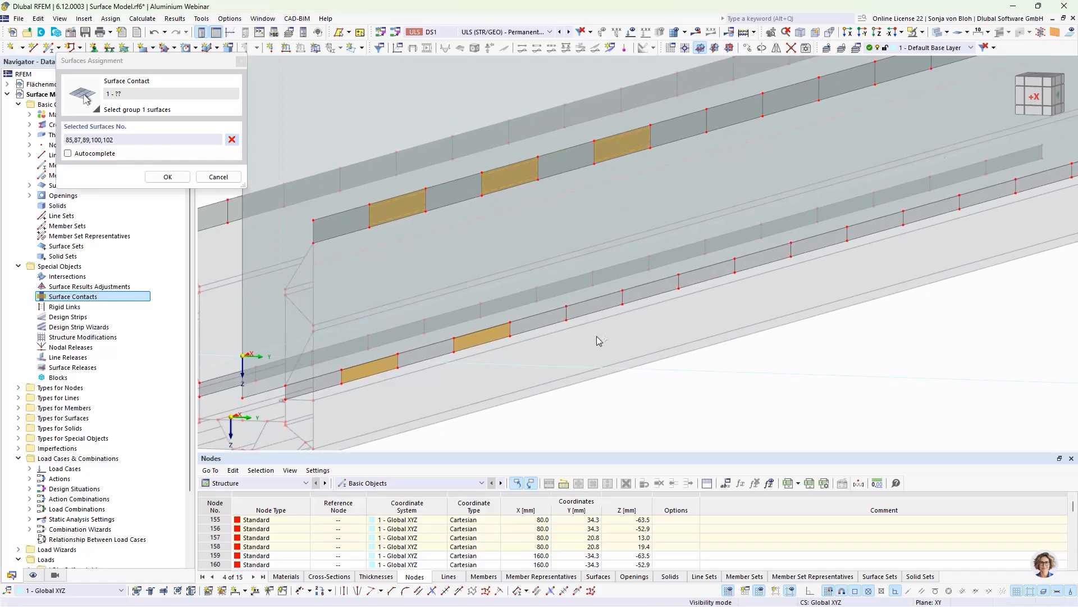
{"action": "left_click", "coordinate": [589, 306]}
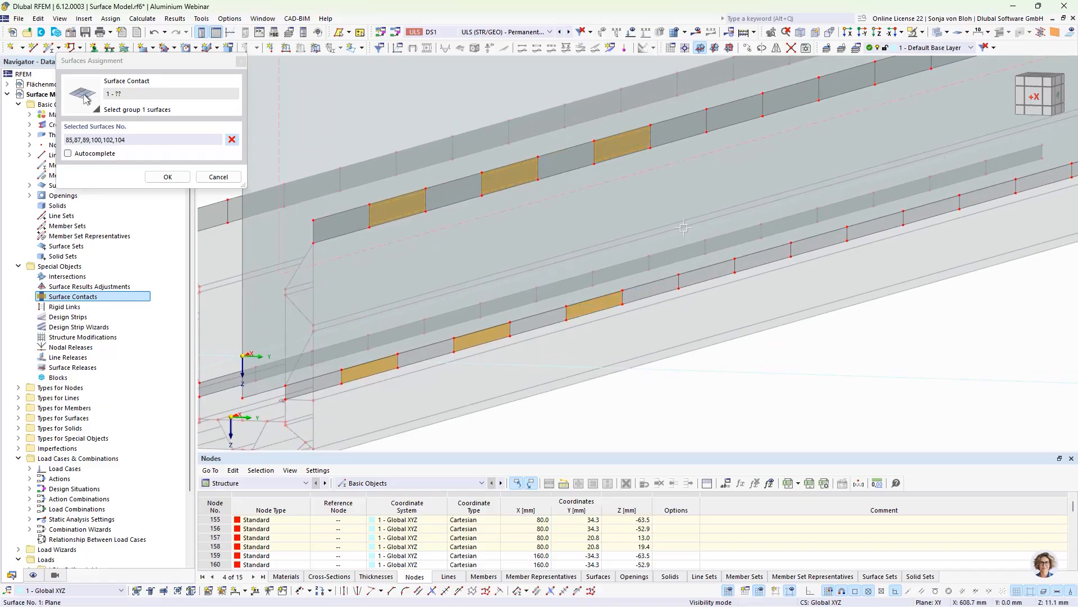
{"action": "left_click", "coordinate": [731, 117]}
{"action": "left_click", "coordinate": [705, 275]}
{"action": "middle_click_drag", "start_coordinate": [887, 347], "coordinate": [775, 368]}
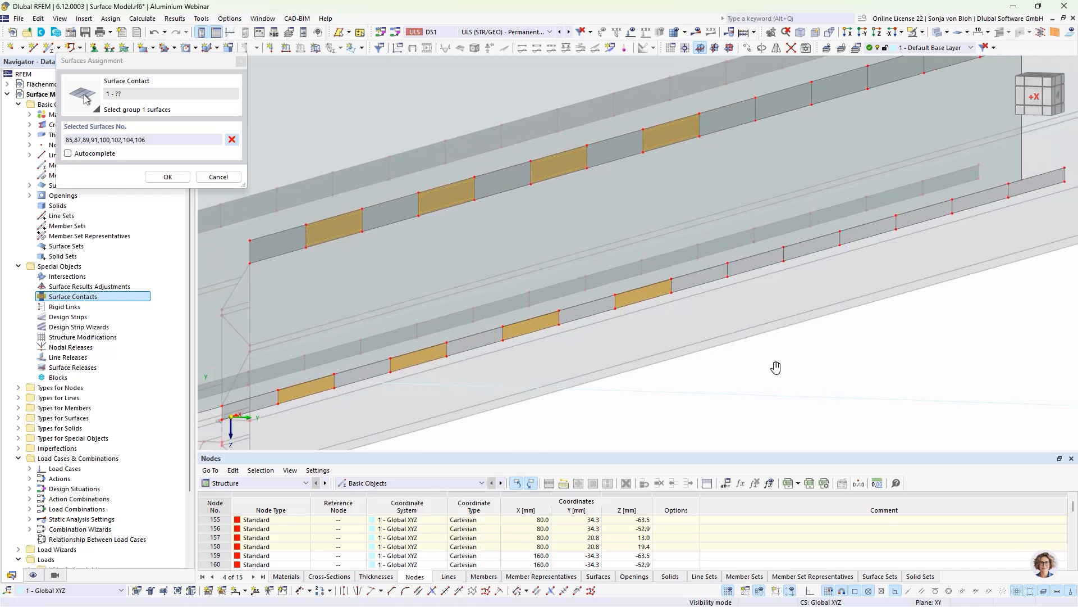
{"action": "left_click", "coordinate": [733, 97]}
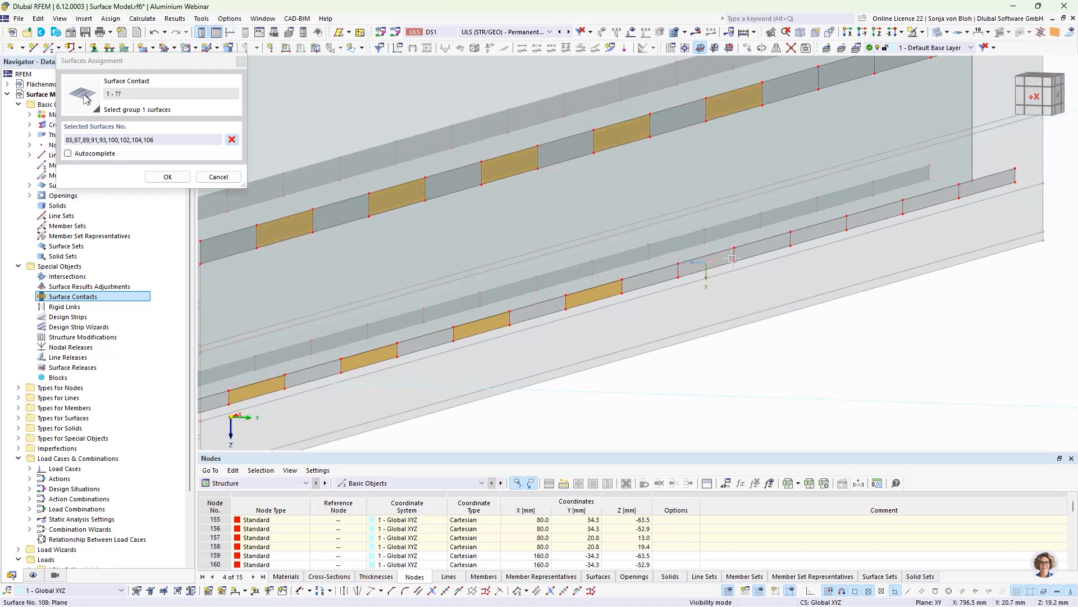
{"action": "left_click", "coordinate": [708, 261]}
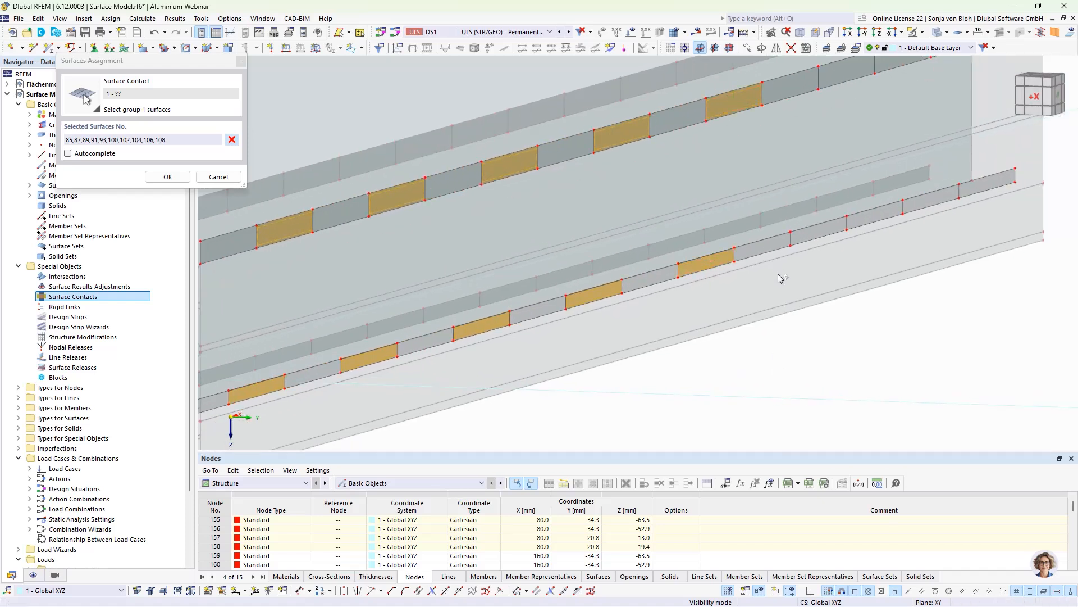
Step: Complete group 1 of the surface contact with strip surfaces 95, 97, 110 and 112 near the far end
{"action": "scroll", "coordinate": [781, 278], "scroll_direction": "down", "scroll_amount": 1}
{"action": "left_click", "coordinate": [835, 104]}
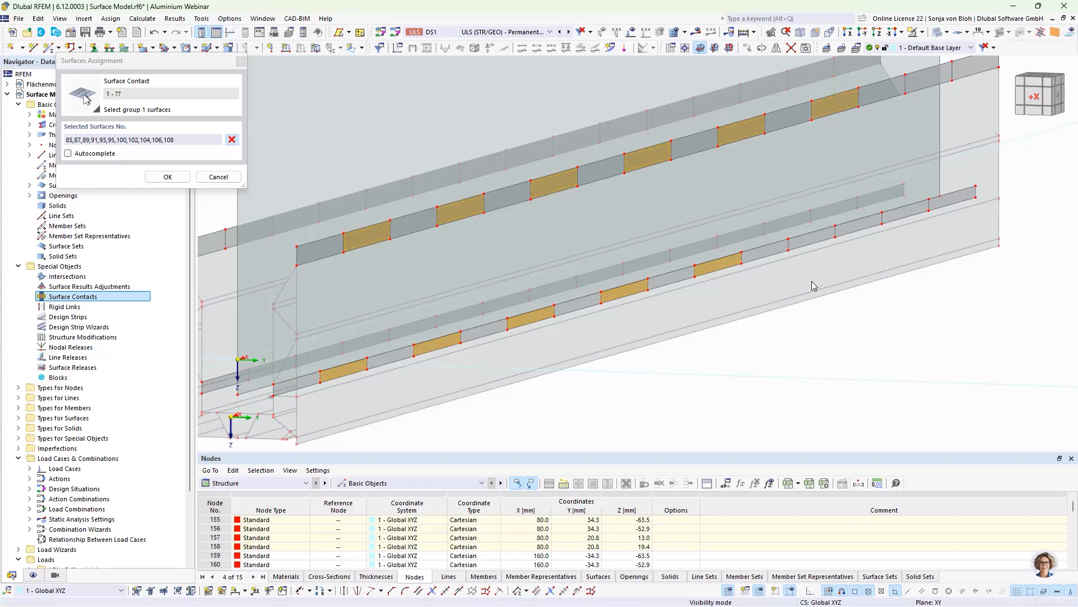
{"action": "left_click", "coordinate": [818, 239]}
{"action": "middle_click_drag", "start_coordinate": [886, 337], "coordinate": [829, 373]}
{"action": "left_click", "coordinate": [871, 111]}
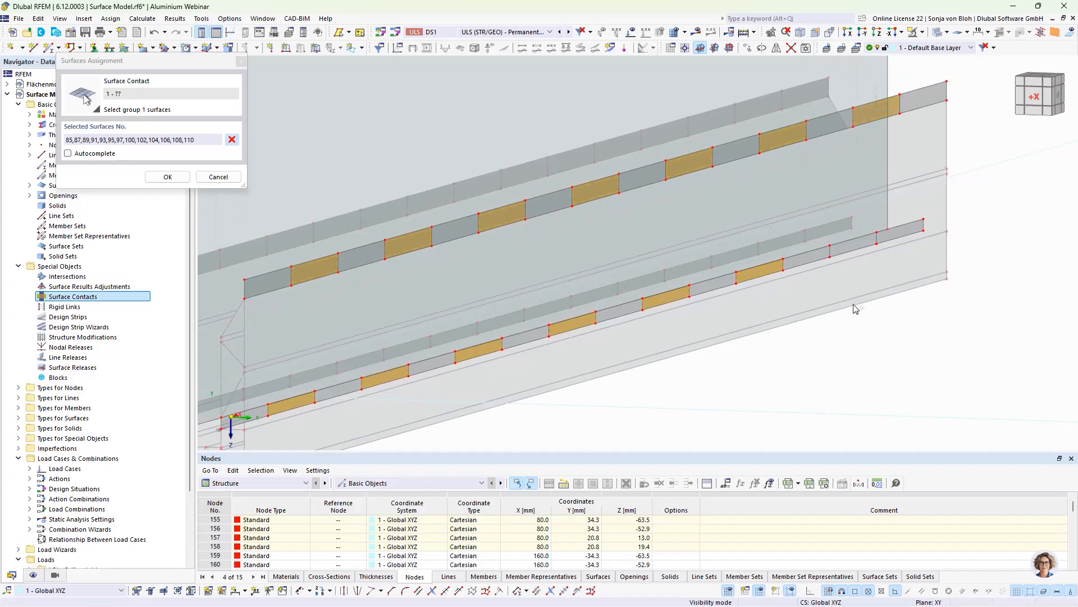
{"action": "left_click", "coordinate": [852, 239]}
{"action": "scroll", "coordinate": [842, 247], "scroll_direction": "down", "scroll_amount": 2}
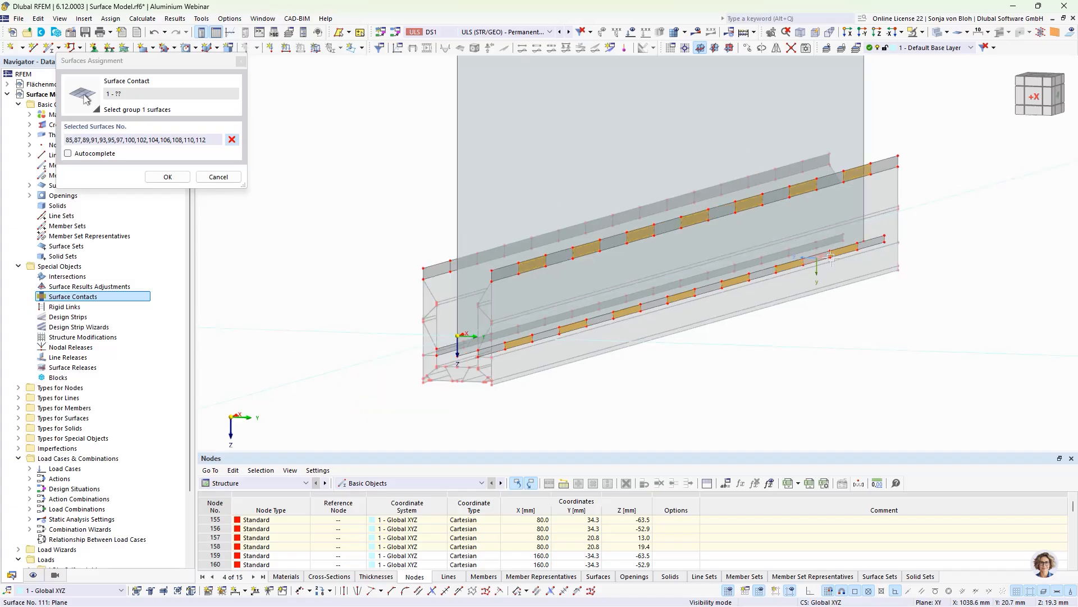
{"action": "left_click", "coordinate": [167, 176]}
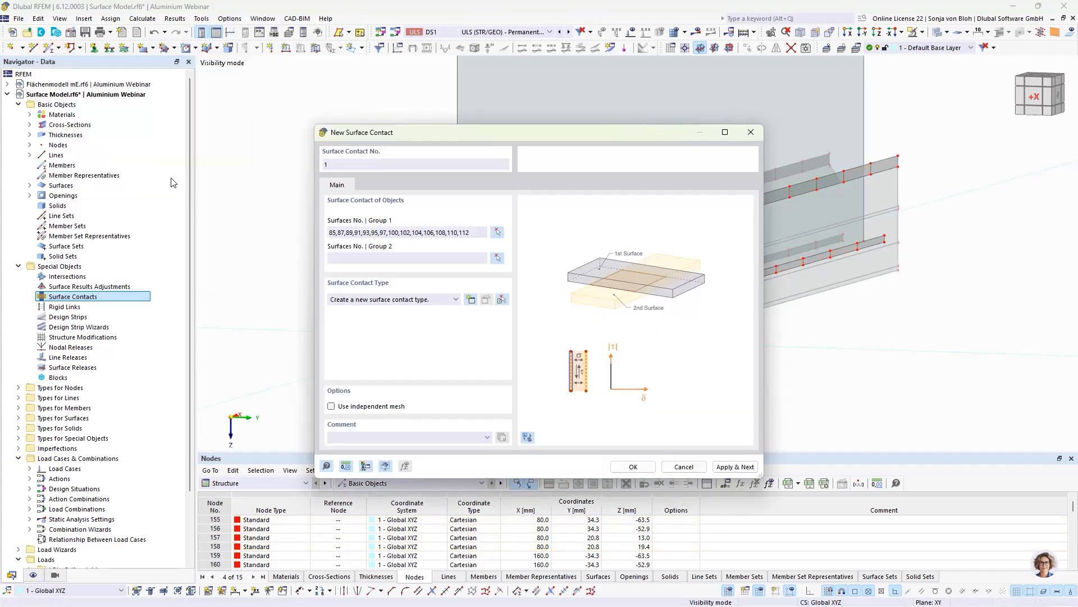
Step: Assign the central vertical plate, surface 1, as group 2 of the surface contact
{"action": "left_click", "coordinate": [497, 257]}
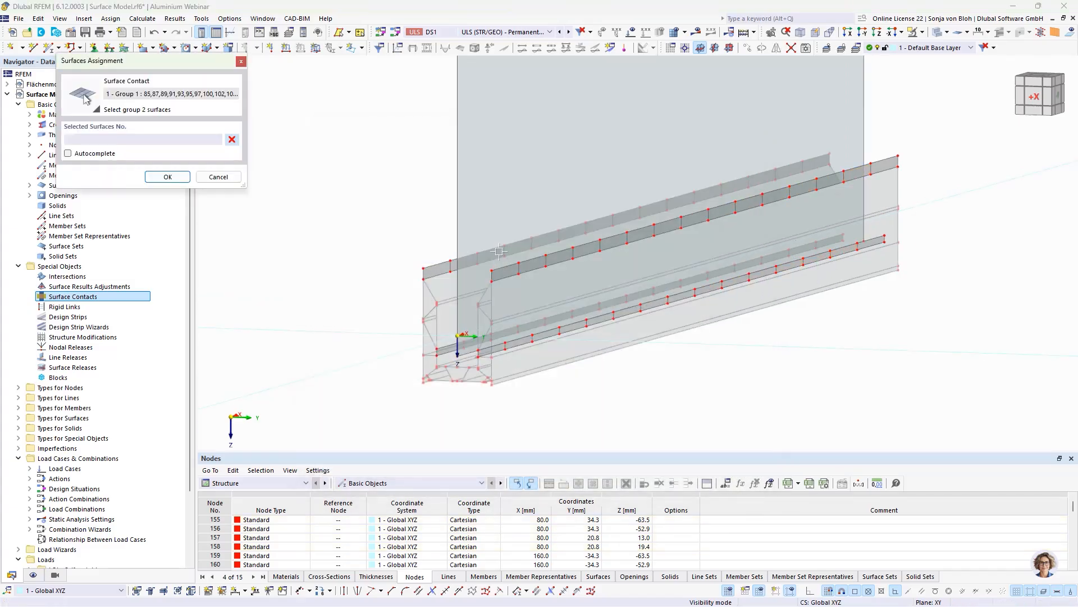
{"action": "left_click", "coordinate": [504, 182]}
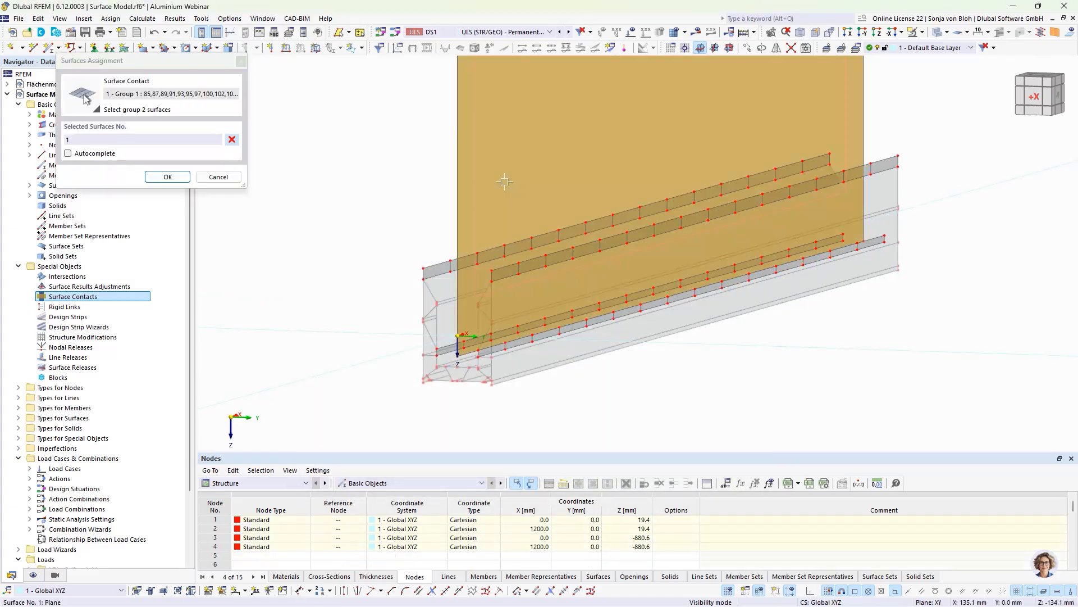
{"action": "left_click", "coordinate": [167, 177]}
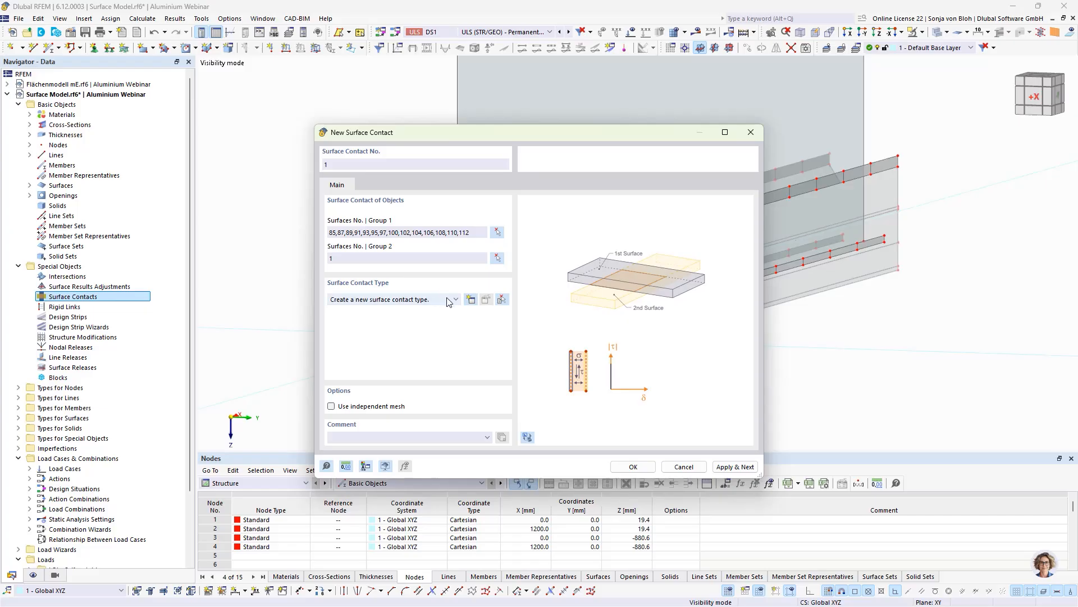
Step: Create a surface contact type with failure under tension perpendicular to the surfaces and elastic friction parallel to them
{"action": "left_click", "coordinate": [470, 300]}
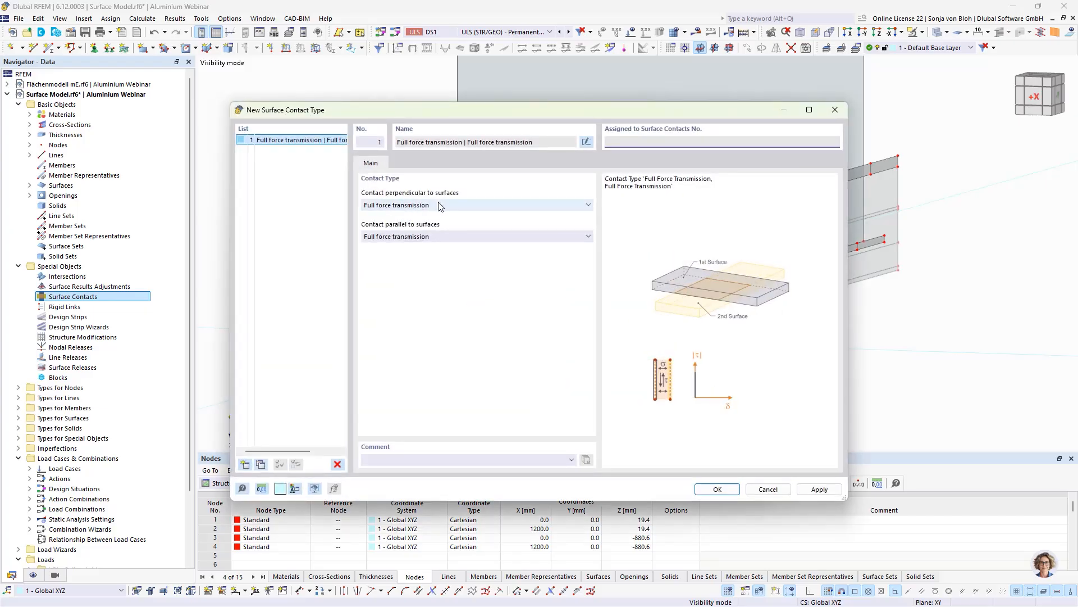
{"action": "left_click", "coordinate": [418, 206]}
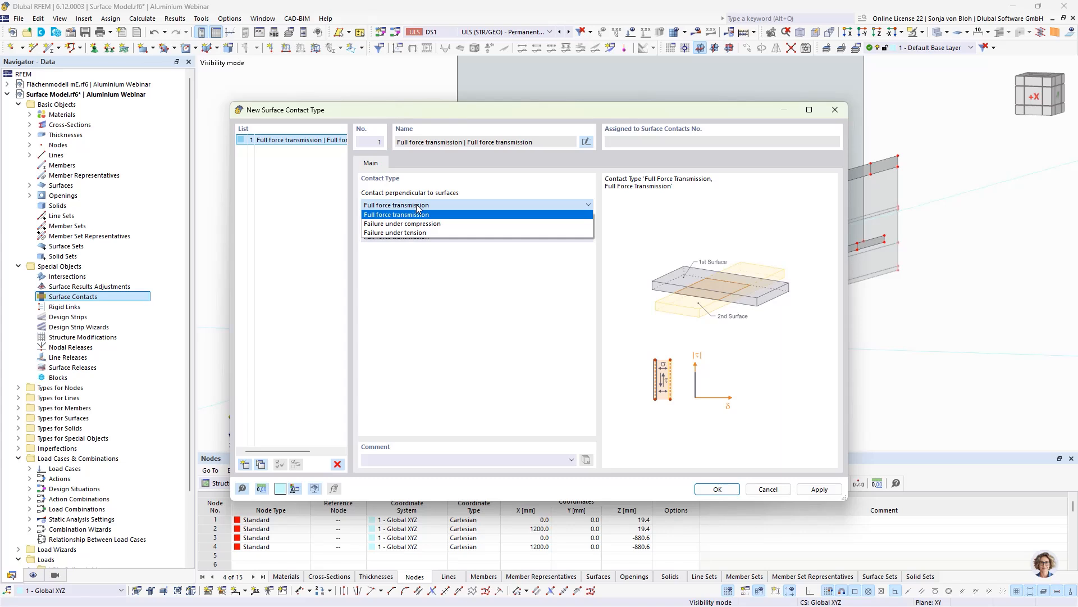
{"action": "left_click", "coordinate": [401, 233]}
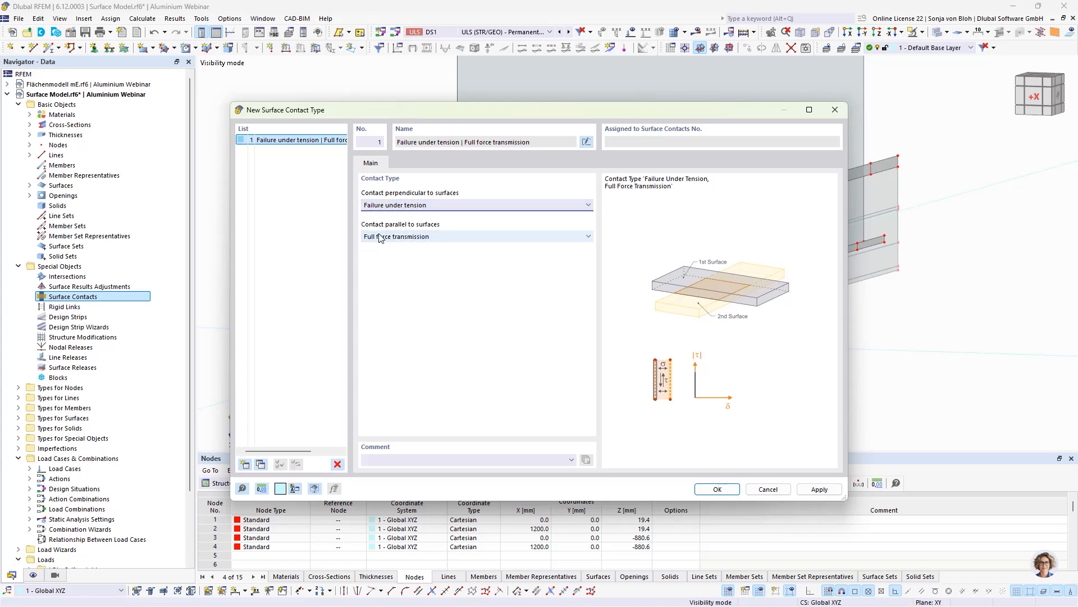
{"action": "left_click", "coordinate": [409, 237]}
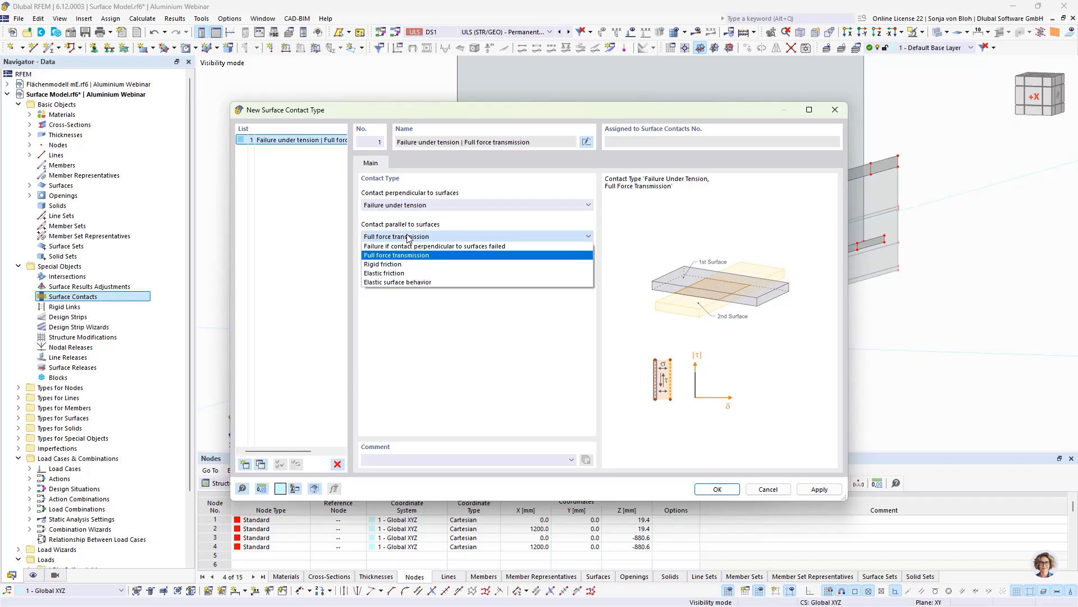
{"action": "left_click", "coordinate": [395, 273]}
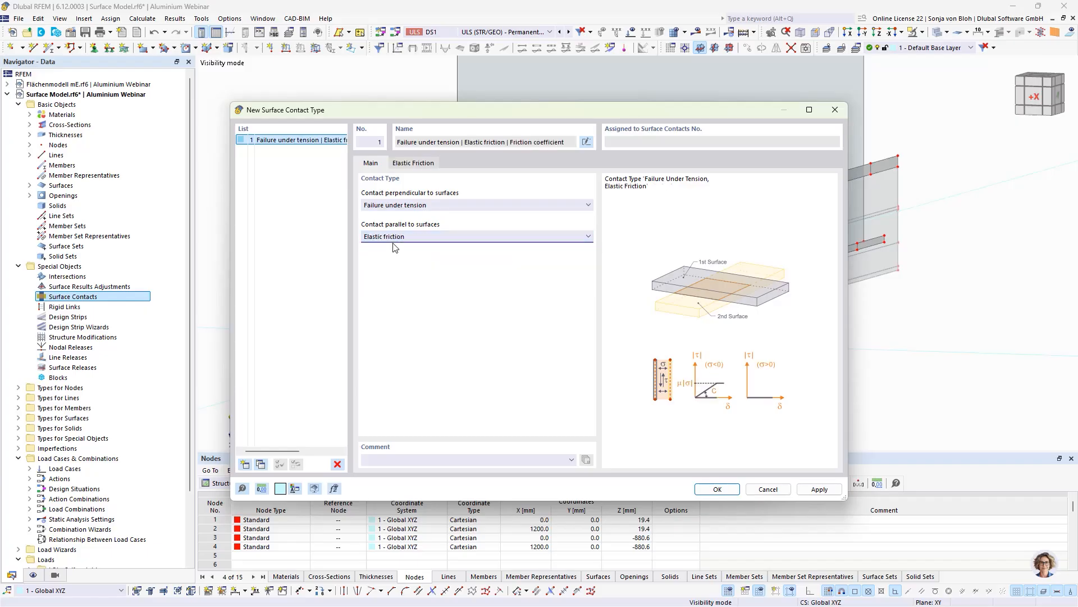
Step: Set the elastic friction's shear stiffness to 1.00 and confirm the contact type and the surface contact
{"action": "left_click", "coordinate": [413, 164]}
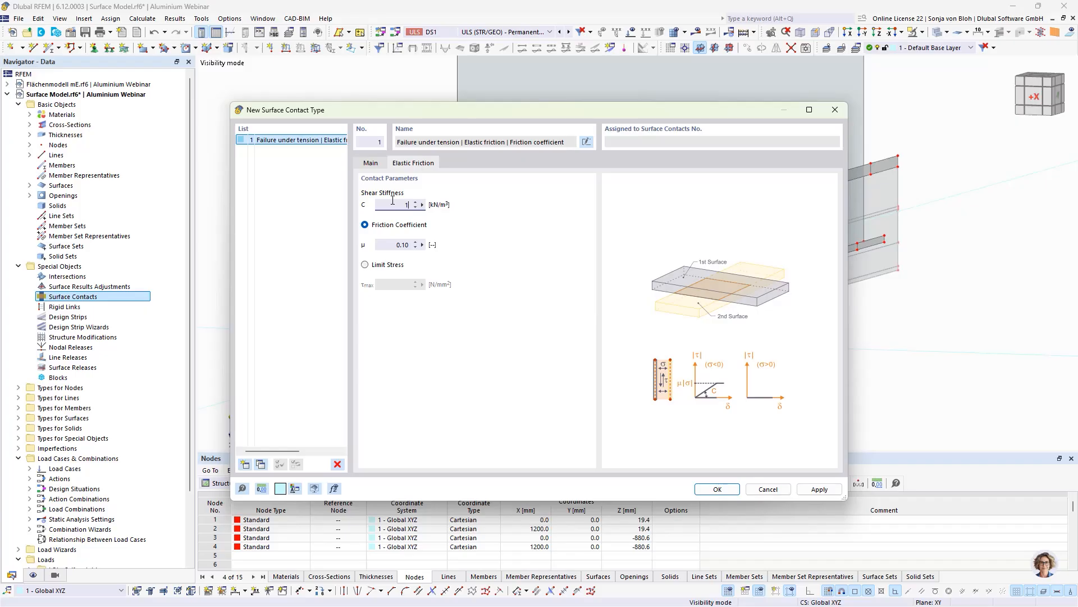
{"action": "left_click", "coordinate": [714, 488]}
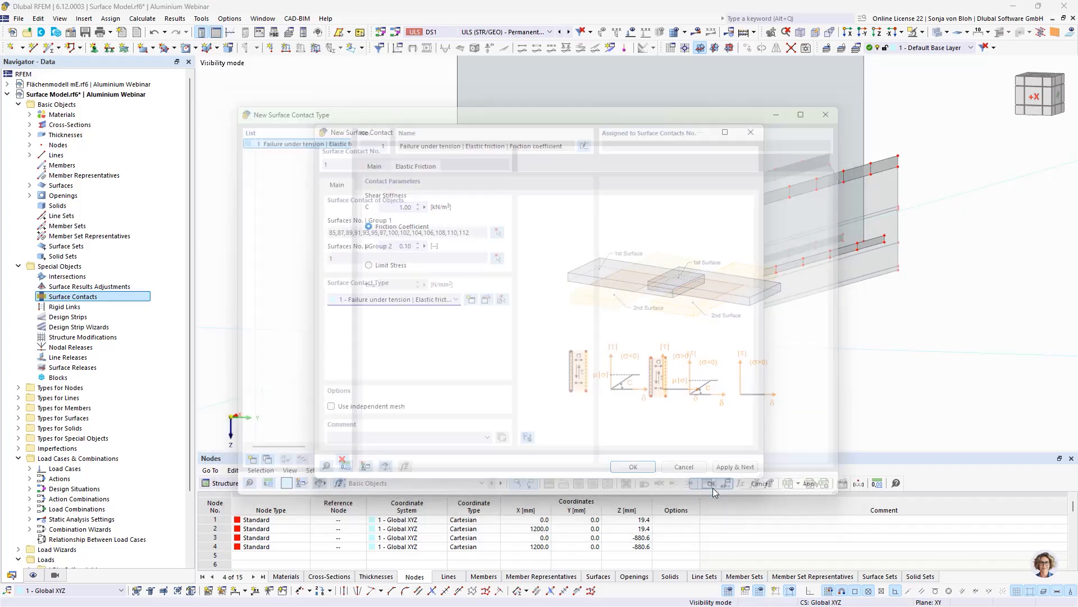
{"action": "left_click", "coordinate": [647, 467]}
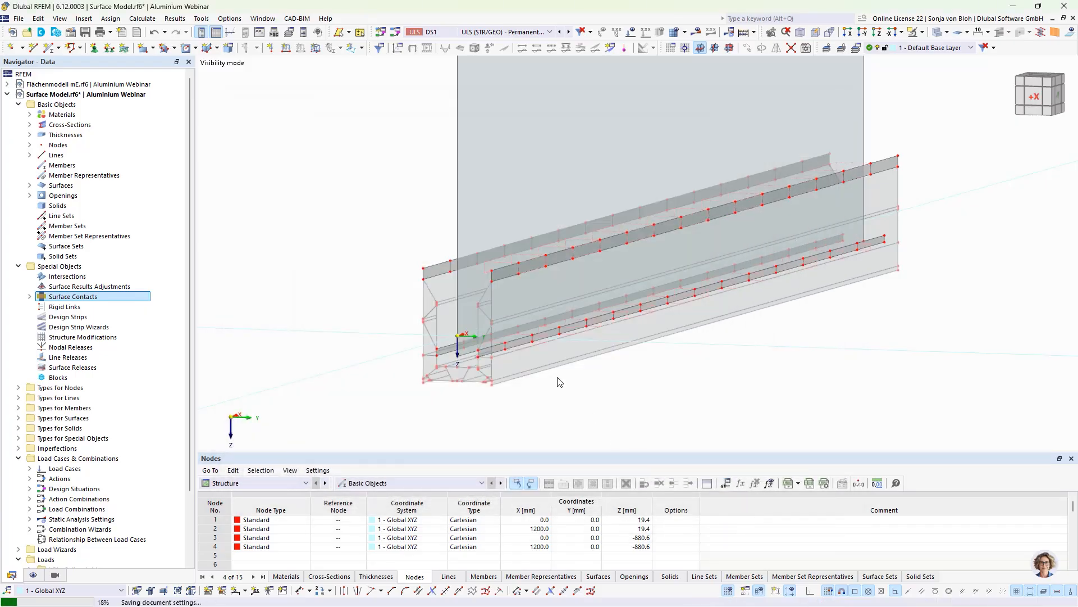
Step: Create a second surface contact for the opposite wall and pick strip surfaces 23 and 70 for group 1
{"action": "scroll", "coordinate": [410, 382], "scroll_direction": "down", "scroll_amount": 2}
{"action": "middle_click_drag", "start_coordinate": [427, 408], "coordinate": [523, 408], "text": "ctrl"}
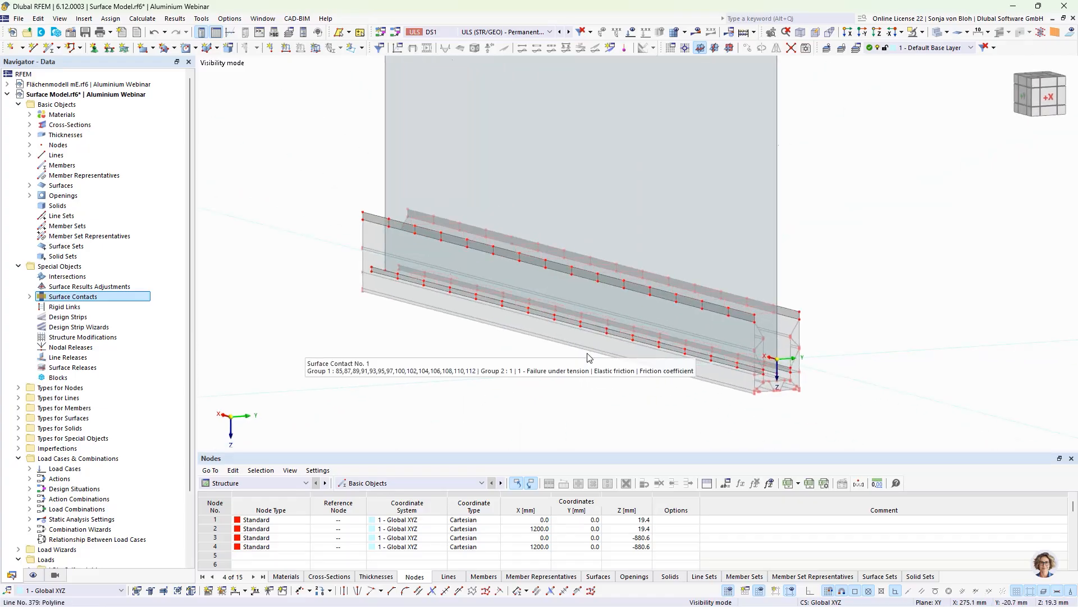
{"action": "right_click", "coordinate": [55, 298]}
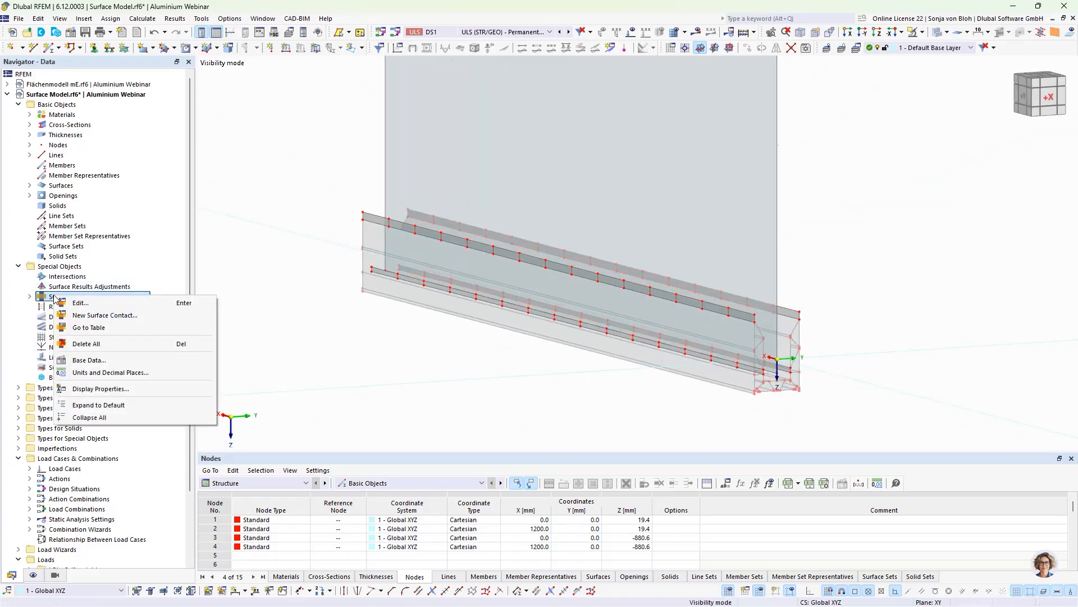
{"action": "left_click", "coordinate": [96, 316]}
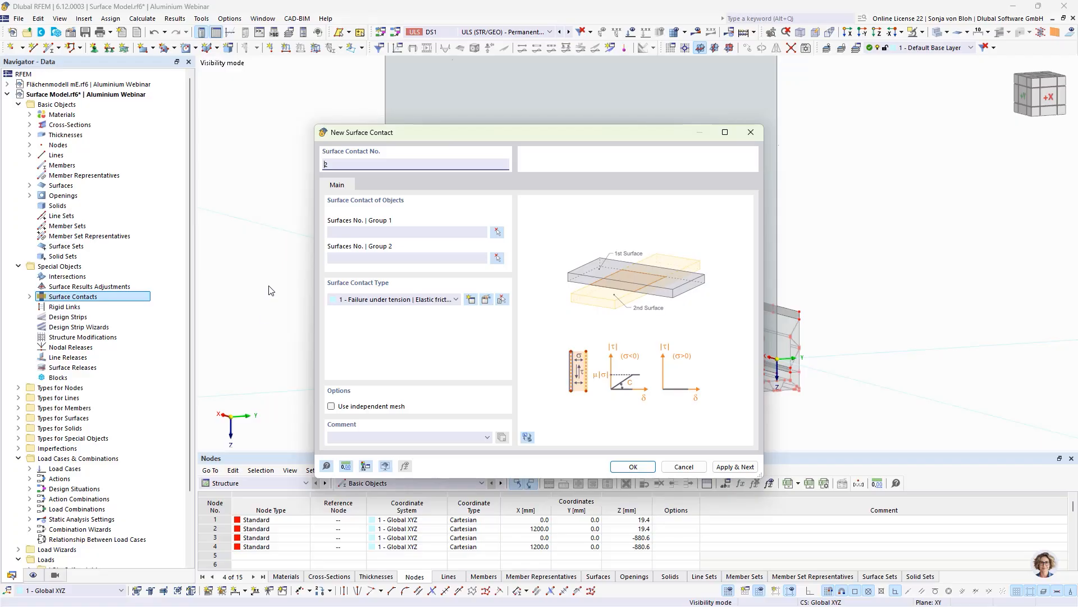
{"action": "left_click", "coordinate": [497, 232]}
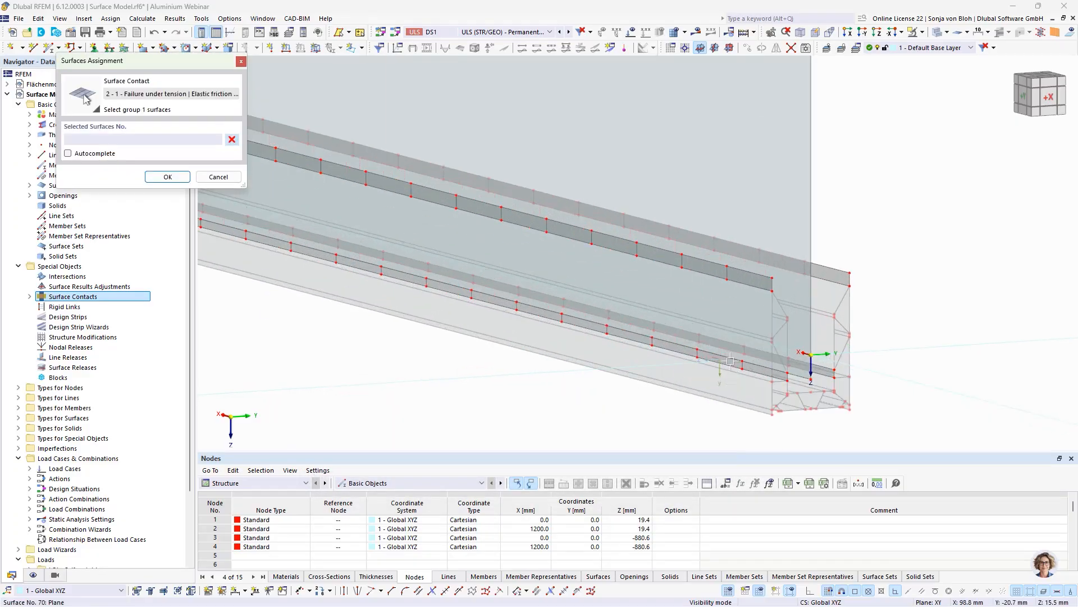
{"action": "scroll", "coordinate": [698, 396], "scroll_direction": "up", "scroll_amount": 1}
{"action": "scroll", "coordinate": [698, 396], "scroll_direction": "up", "scroll_amount": 1}
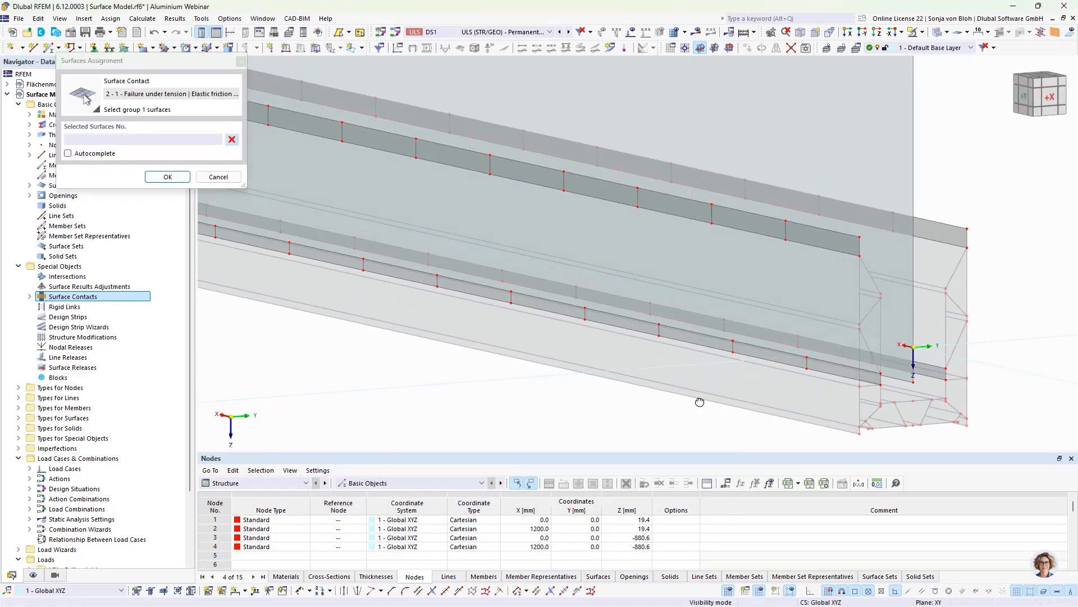
{"action": "left_click", "coordinate": [754, 229]}
{"action": "left_click", "coordinate": [752, 356]}
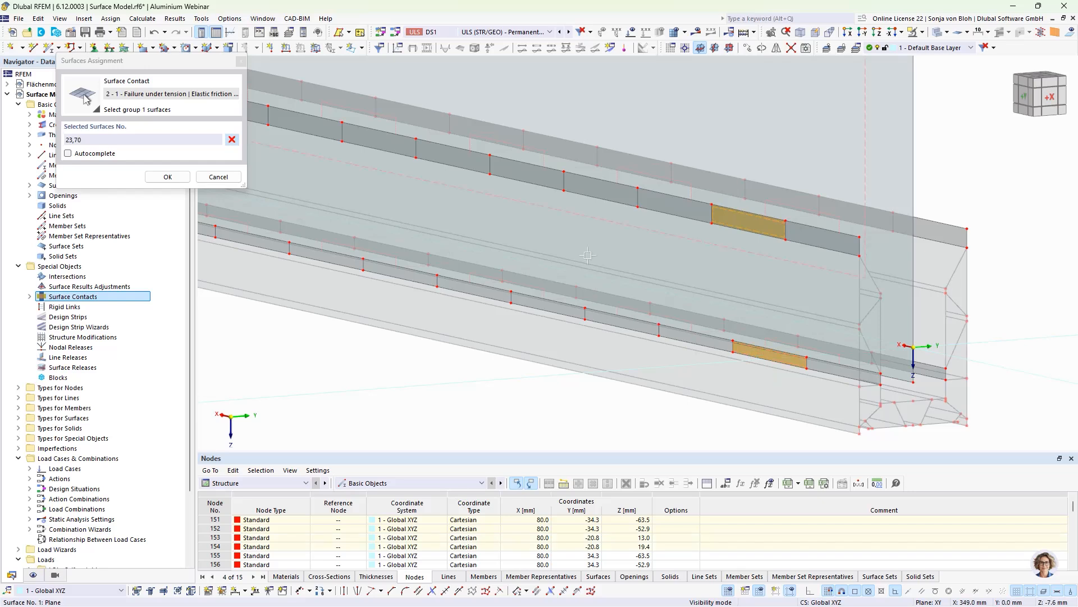
Step: Add the alternating upper strip surfaces 33, 49, 53 and lower strip surfaces 72, 74, 76 to group 1
{"action": "left_click", "coordinate": [601, 191]}
{"action": "left_click", "coordinate": [598, 311]}
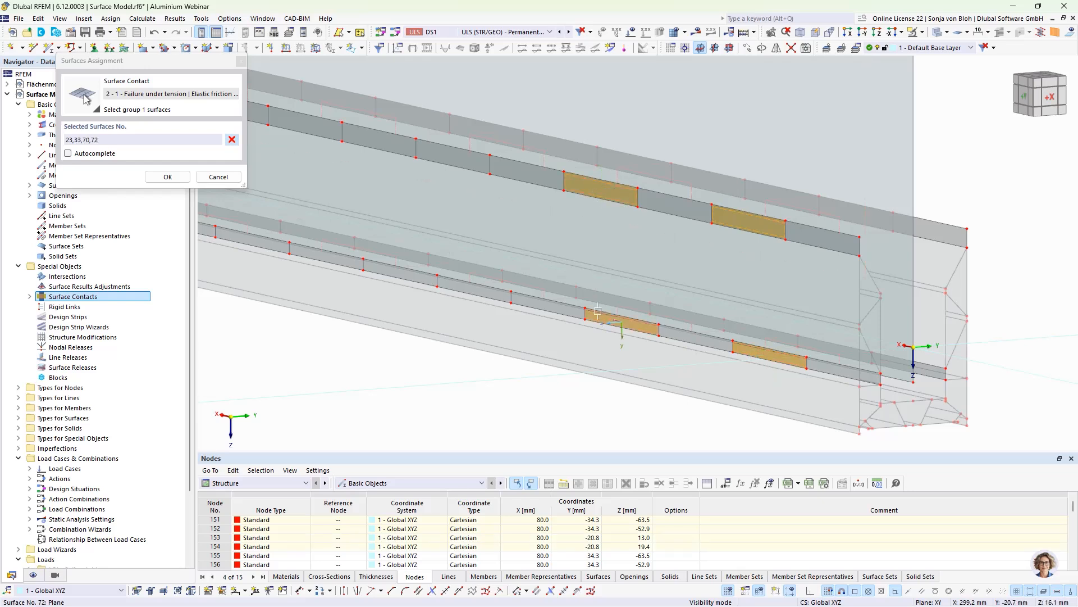
{"action": "left_click", "coordinate": [464, 160]}
{"action": "left_click", "coordinate": [463, 288]}
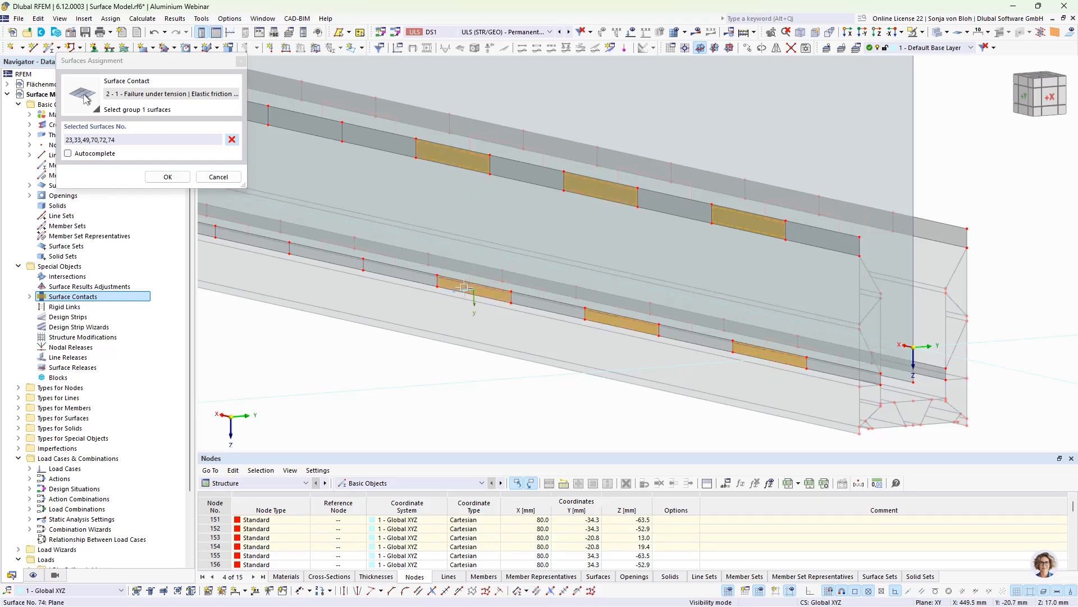
{"action": "middle_click_drag", "start_coordinate": [356, 338], "coordinate": [467, 370]}
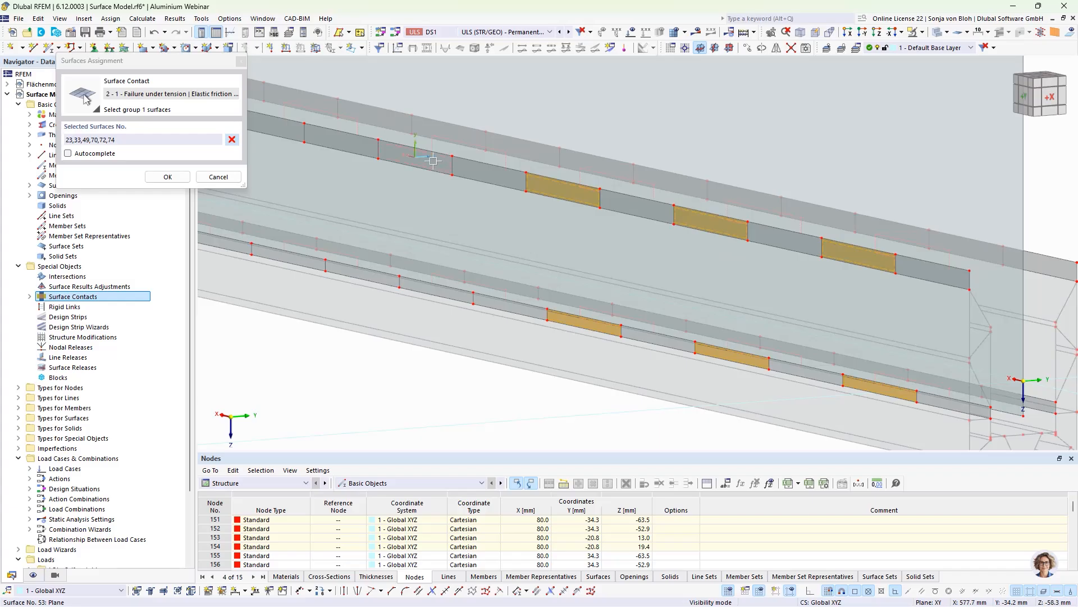
{"action": "left_click", "coordinate": [433, 161]}
{"action": "left_click", "coordinate": [432, 289]}
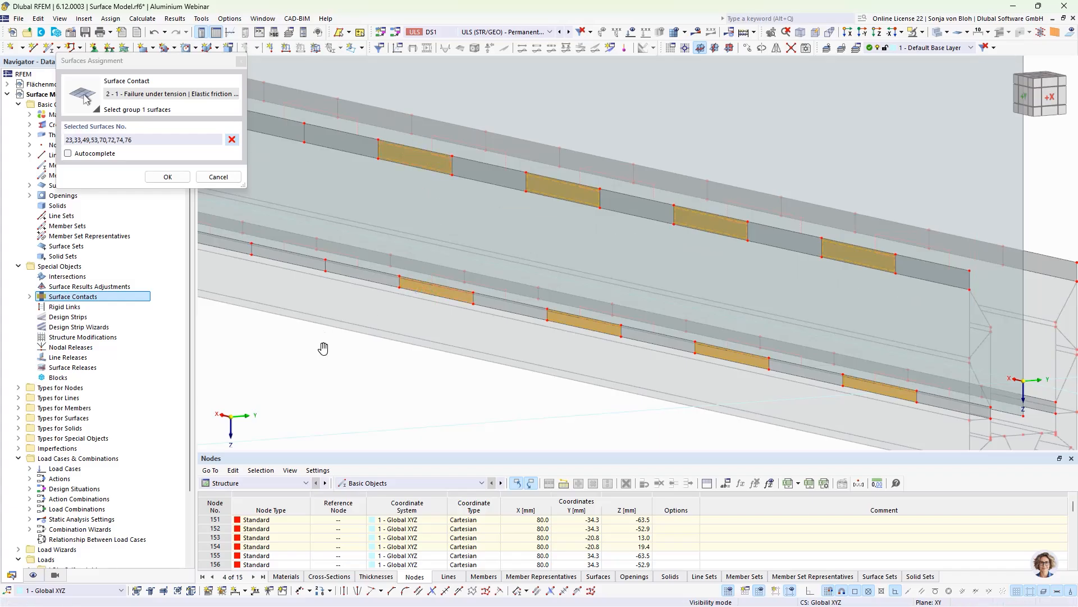
Step: Complete group 1 of the second contact with upper strip surfaces 58, 62, 66 and lower strip surfaces 78, 80, 82
{"action": "middle_click_drag", "start_coordinate": [323, 348], "coordinate": [496, 381]}
{"action": "left_click", "coordinate": [449, 159]}
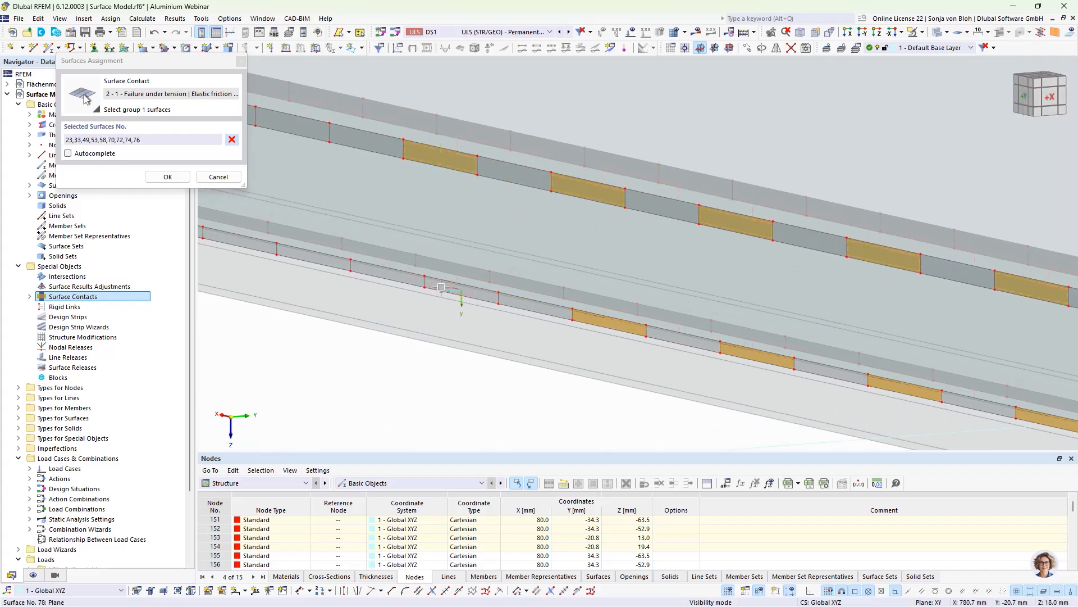
{"action": "left_click", "coordinate": [441, 287]}
{"action": "middle_click_drag", "start_coordinate": [287, 375], "coordinate": [423, 411]}
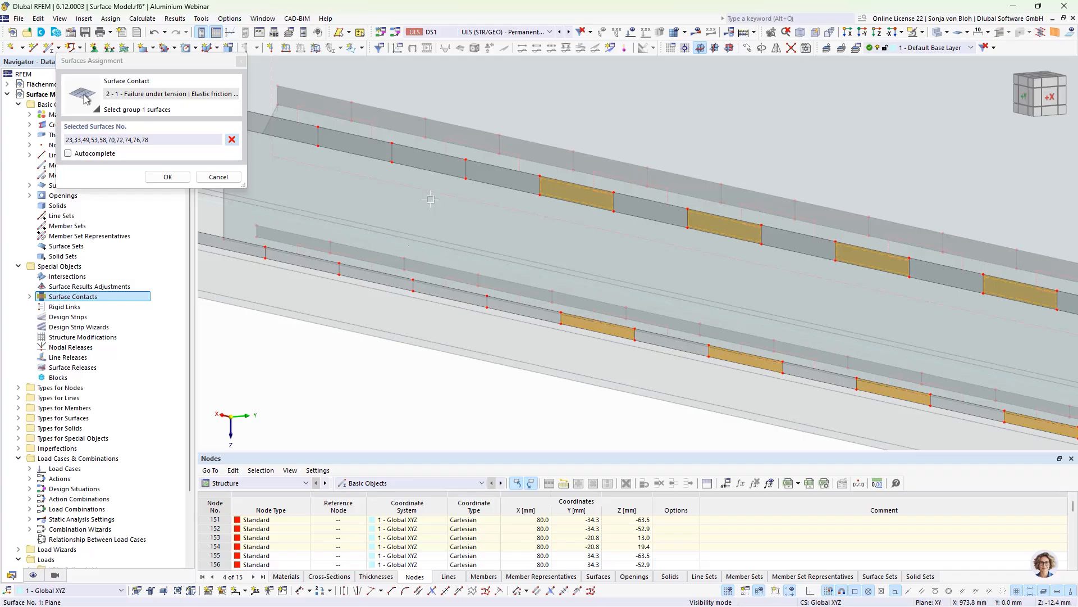
{"action": "left_click", "coordinate": [431, 157]}
{"action": "left_click", "coordinate": [436, 293]}
{"action": "middle_click_drag", "start_coordinate": [404, 347], "coordinate": [472, 370]}
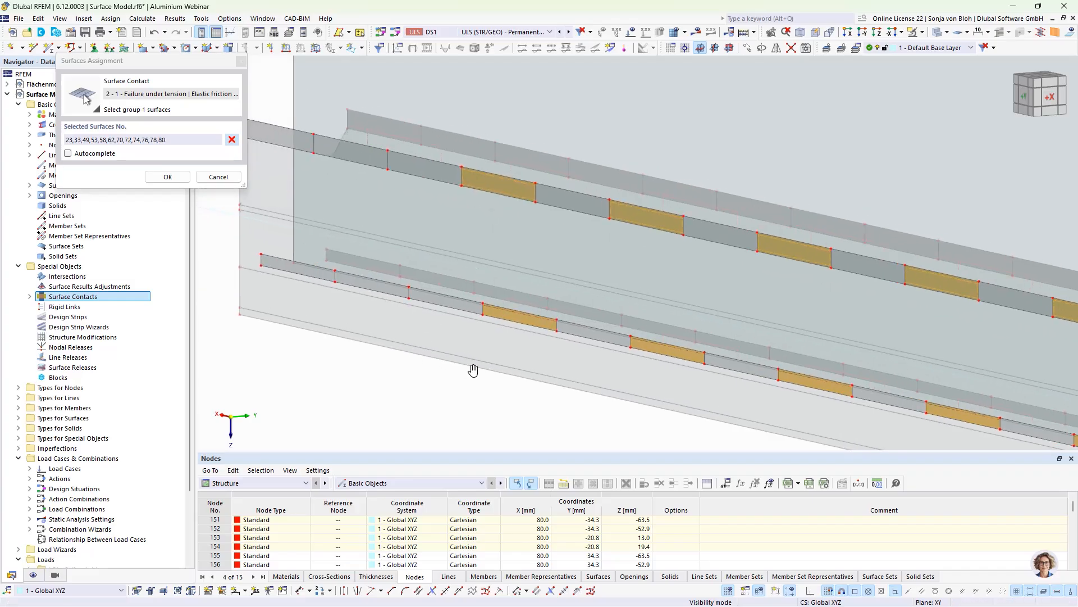
{"action": "left_click", "coordinate": [388, 160]}
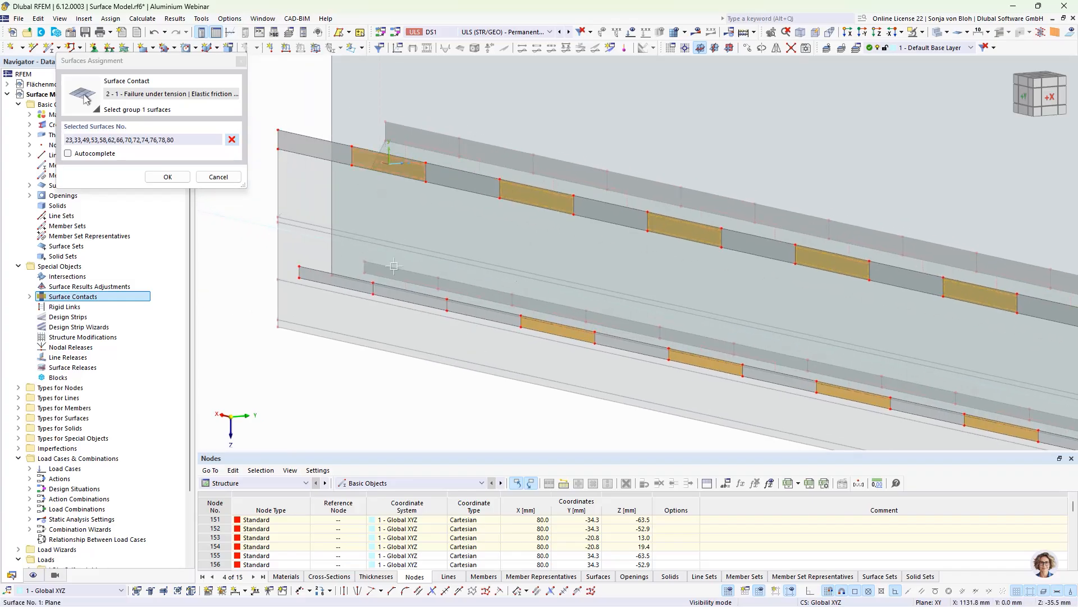
{"action": "left_click", "coordinate": [393, 295]}
{"action": "left_click", "coordinate": [168, 177]}
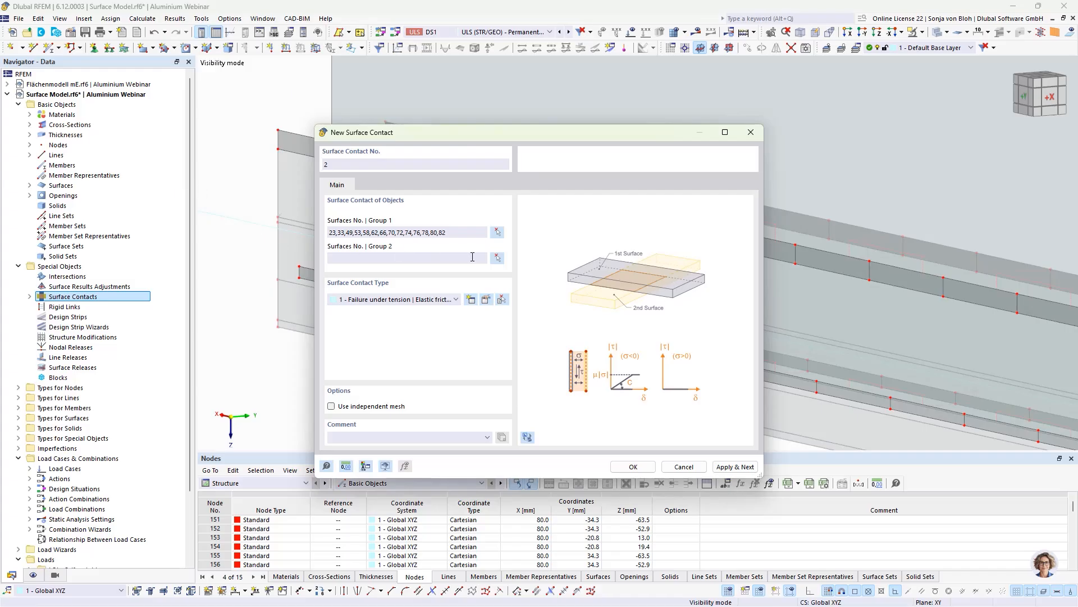
Step: Assign plate surface 1 as group 2 of the second contact and confirm it with the existing failure-under-tension, elastic-friction contact type
{"action": "left_click", "coordinate": [498, 257]}
{"action": "left_click", "coordinate": [337, 118]}
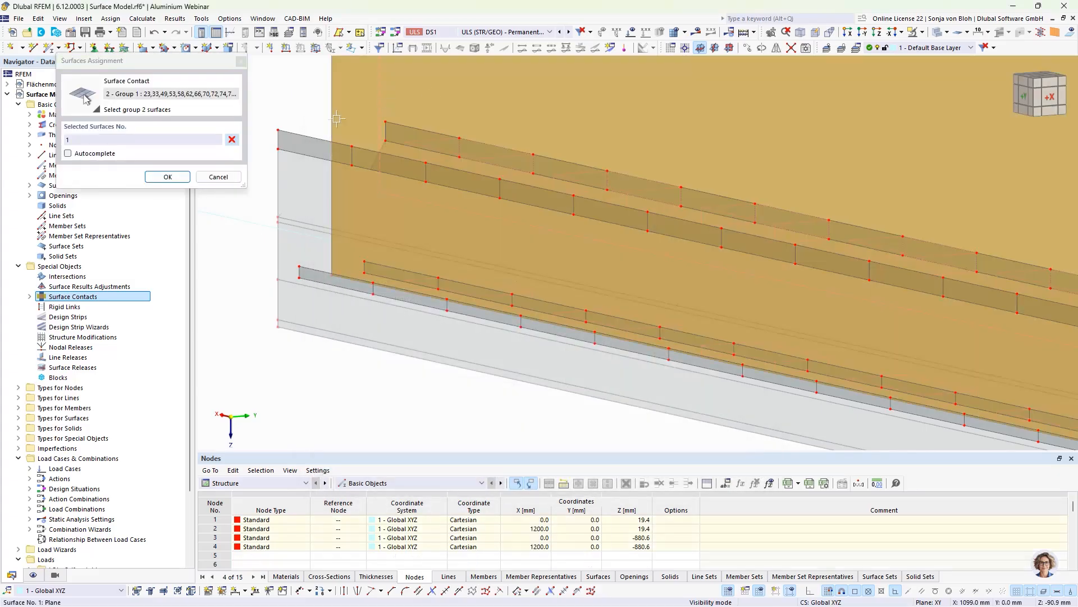
{"action": "left_click", "coordinate": [167, 176]}
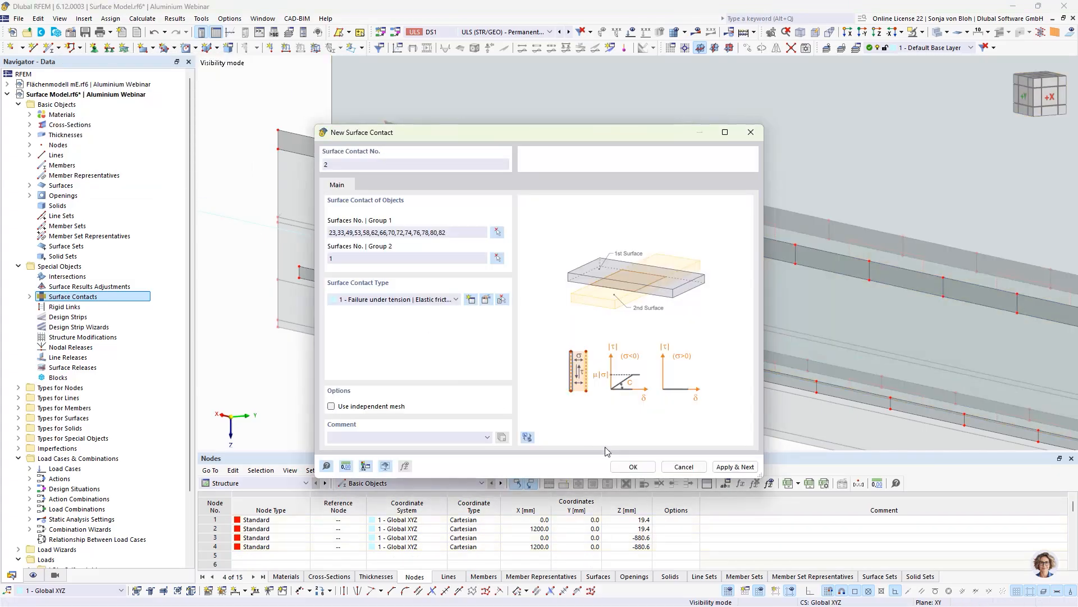
{"action": "left_click", "coordinate": [633, 467]}
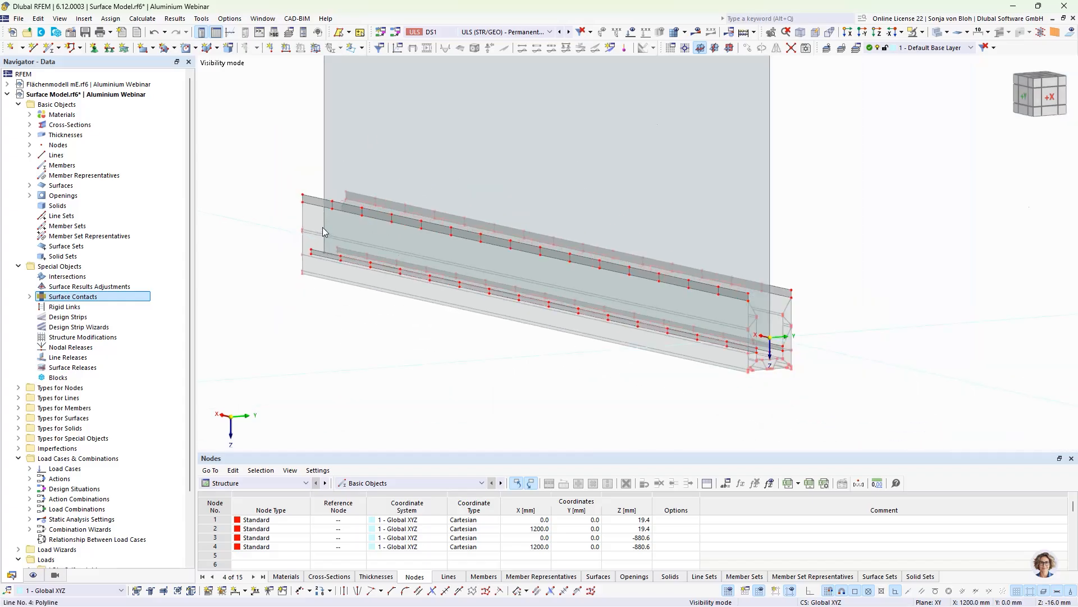
Step: Divide line 1, the central plate's lower edge, using 14 intermediate nodes
{"action": "middle_click_drag", "start_coordinate": [770, 362], "coordinate": [528, 362], "text": "ctrl"}
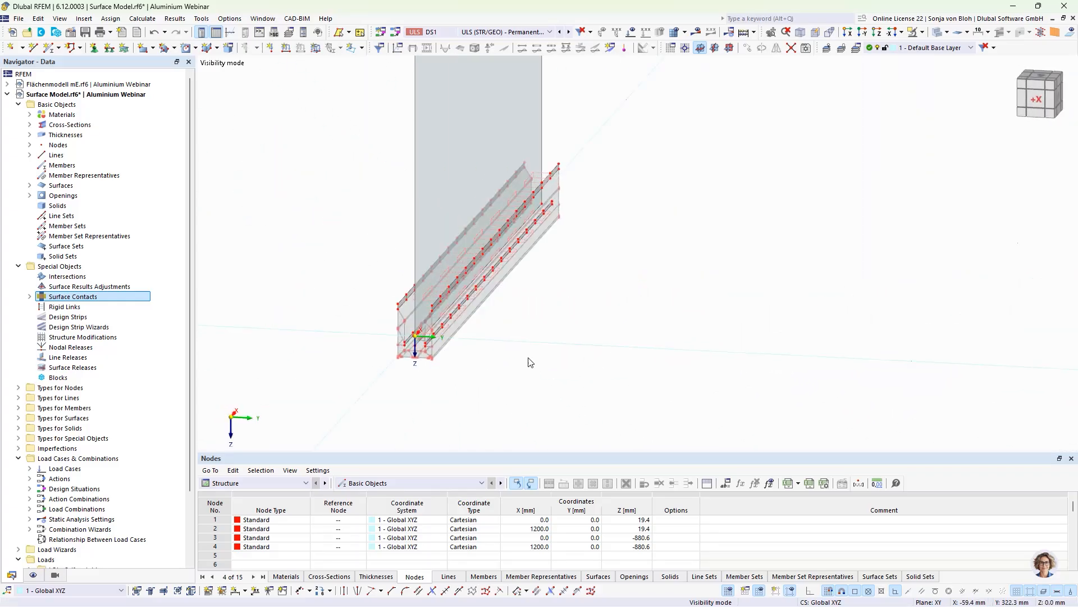
{"action": "scroll", "coordinate": [409, 361], "scroll_direction": "up", "scroll_amount": 5}
{"action": "middle_click_drag", "start_coordinate": [410, 361], "coordinate": [433, 386]}
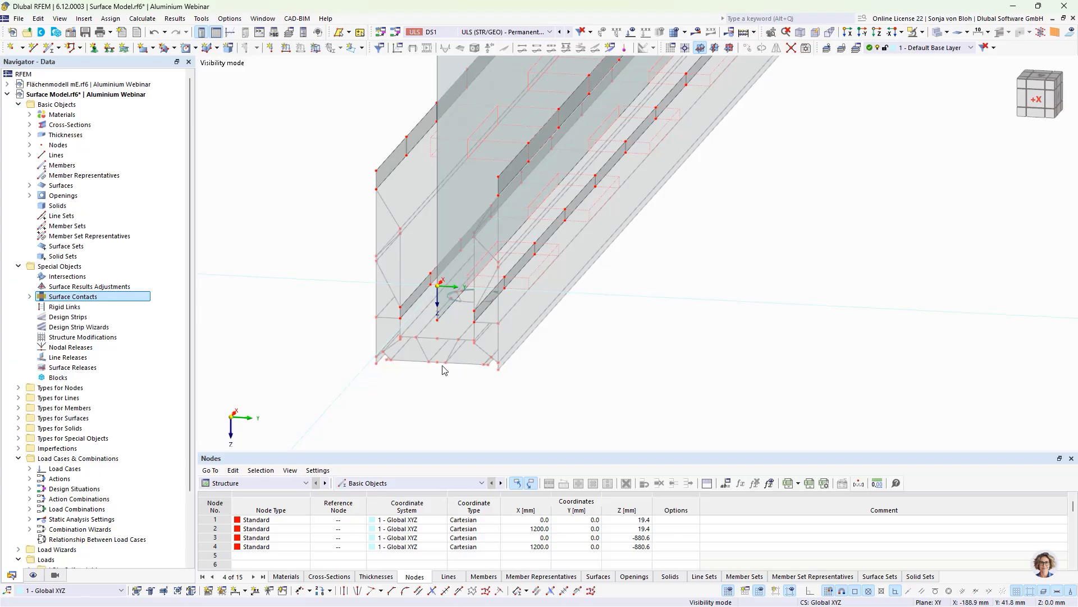
{"action": "right_click", "coordinate": [448, 312]}
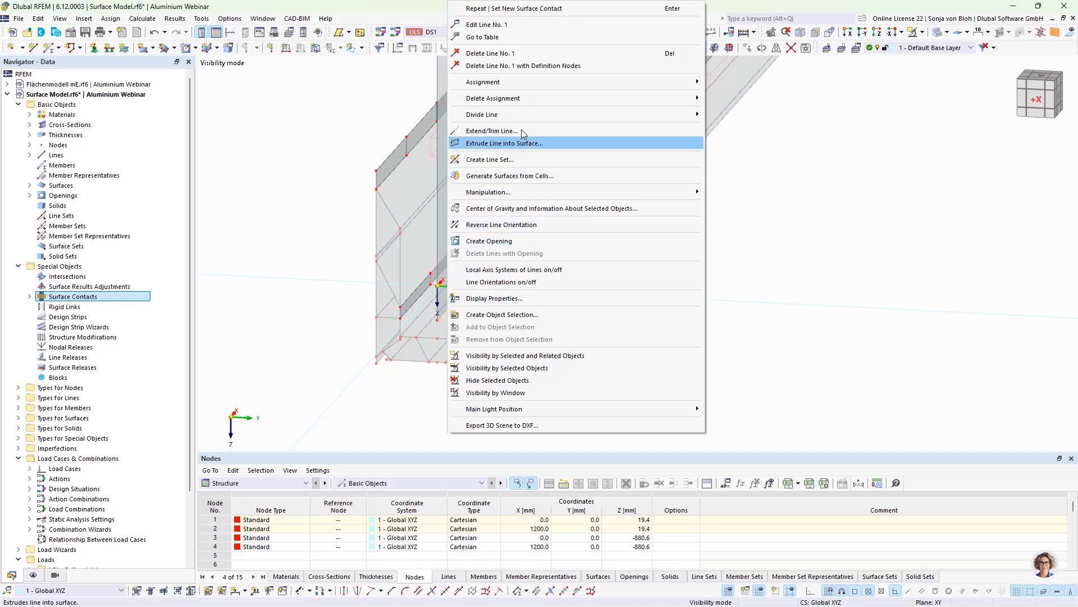
{"action": "mouse_move", "coordinate": [556, 118]}
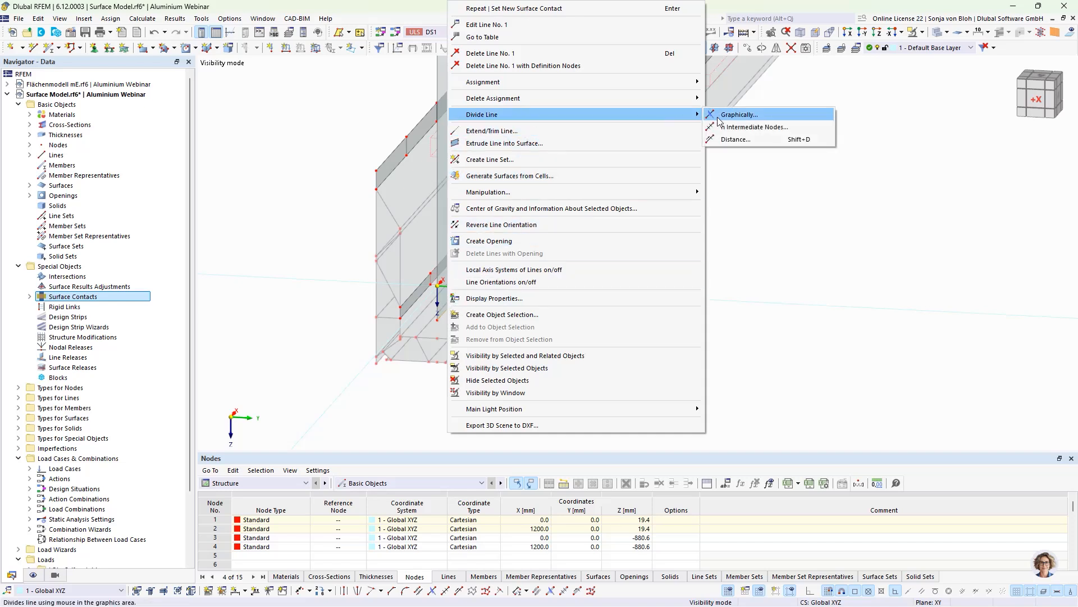
{"action": "left_click", "coordinate": [735, 128]}
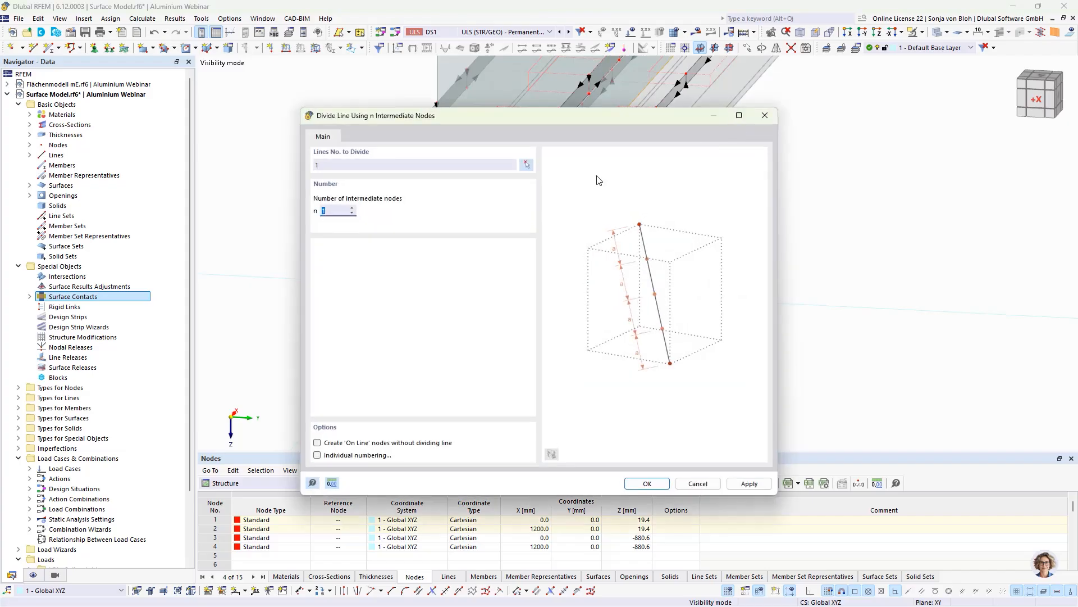
{"action": "type", "text": "14"}
{"action": "left_click", "coordinate": [635, 484]}
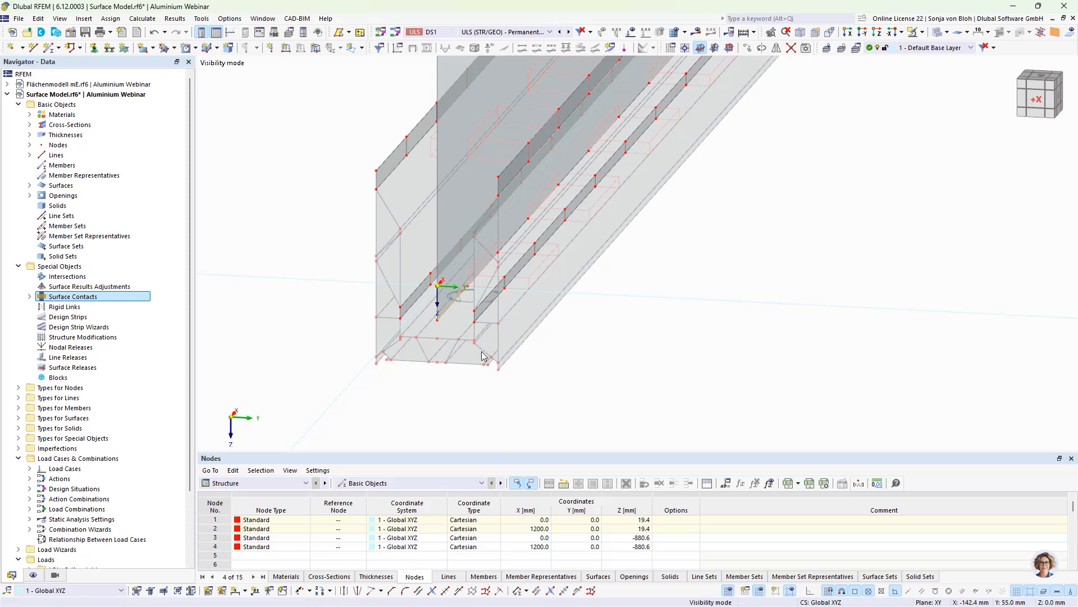
Step: Isolate the arc lines and select the arcs of the larger holes along the whole profile length
{"action": "left_click", "coordinate": [54, 575]}
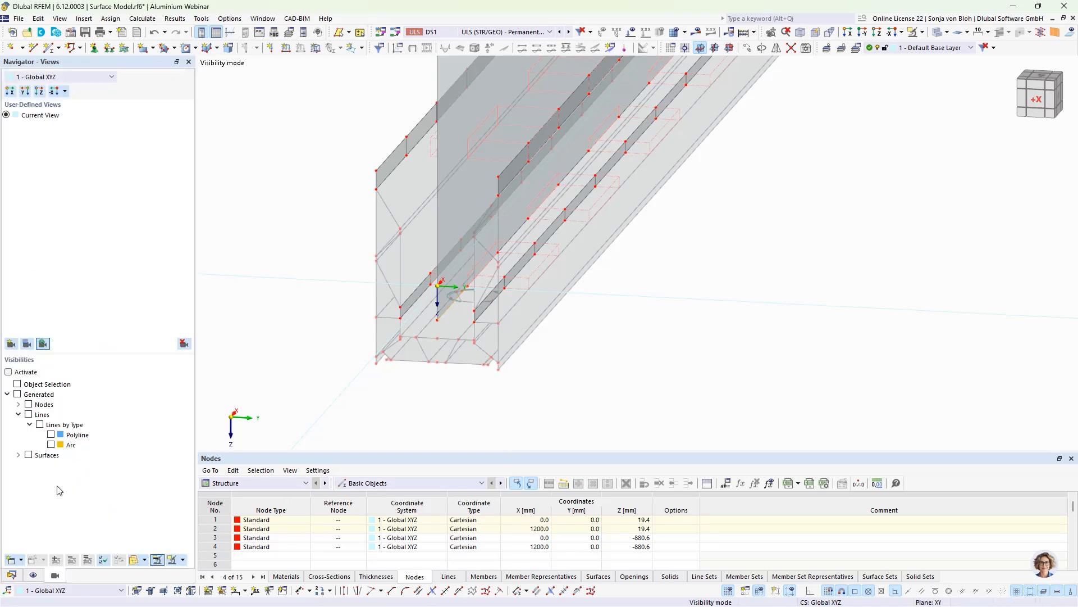
{"action": "left_click", "coordinate": [51, 445]}
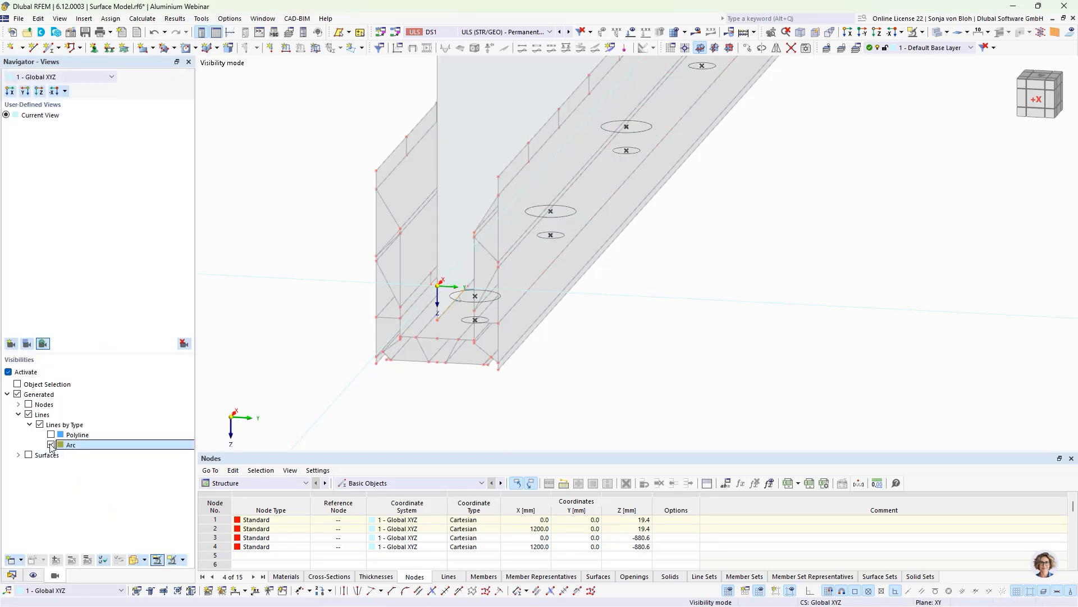
{"action": "scroll", "coordinate": [478, 326], "scroll_direction": "up", "scroll_amount": 3}
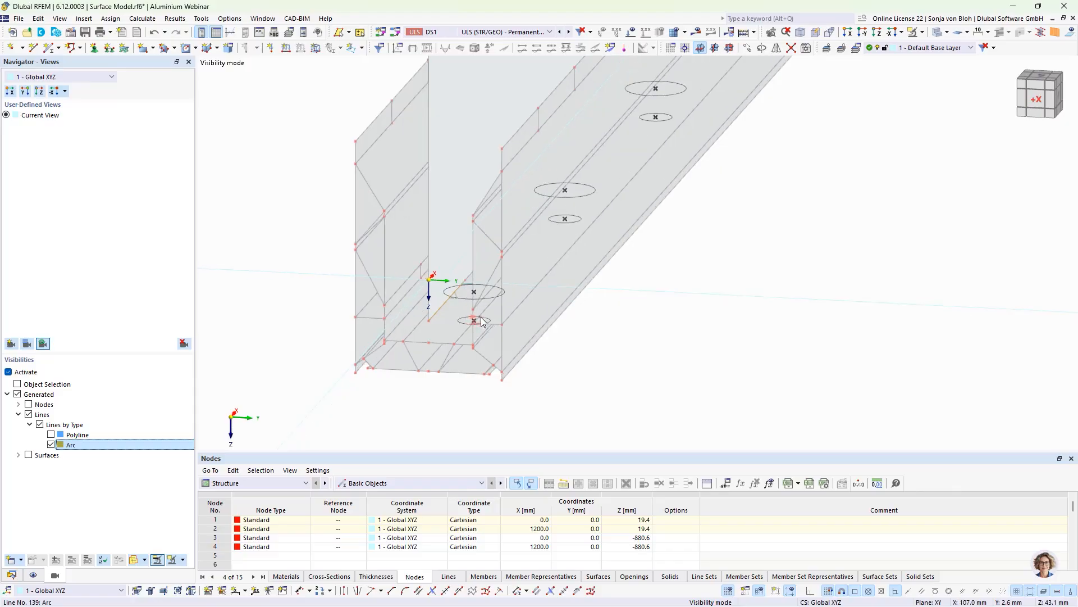
{"action": "middle_click_drag", "start_coordinate": [568, 329], "coordinate": [574, 366]}
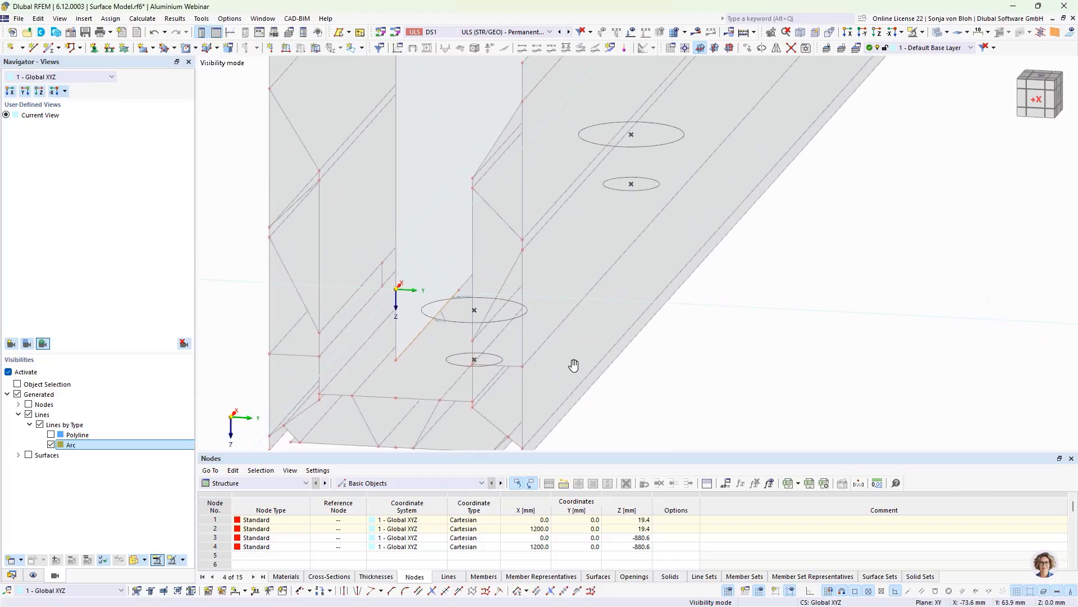
{"action": "left_click", "coordinate": [460, 322]}
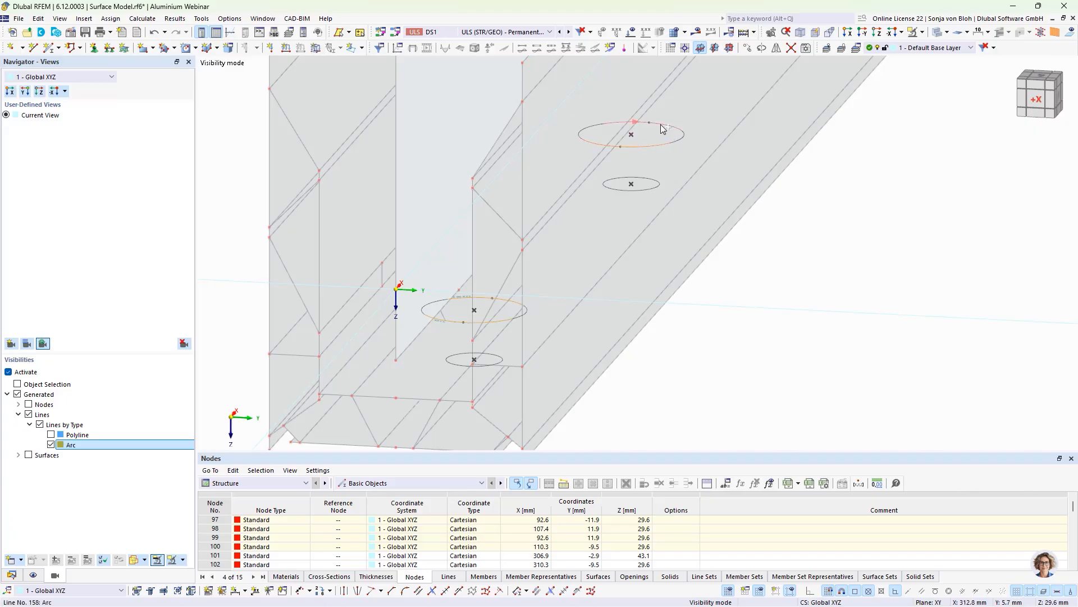
{"action": "scroll", "coordinate": [564, 281], "scroll_direction": "down", "scroll_amount": 3}
{"action": "middle_click_drag", "start_coordinate": [717, 235], "coordinate": [523, 487]}
{"action": "middle_click_drag", "start_coordinate": [728, 263], "coordinate": [676, 418]}
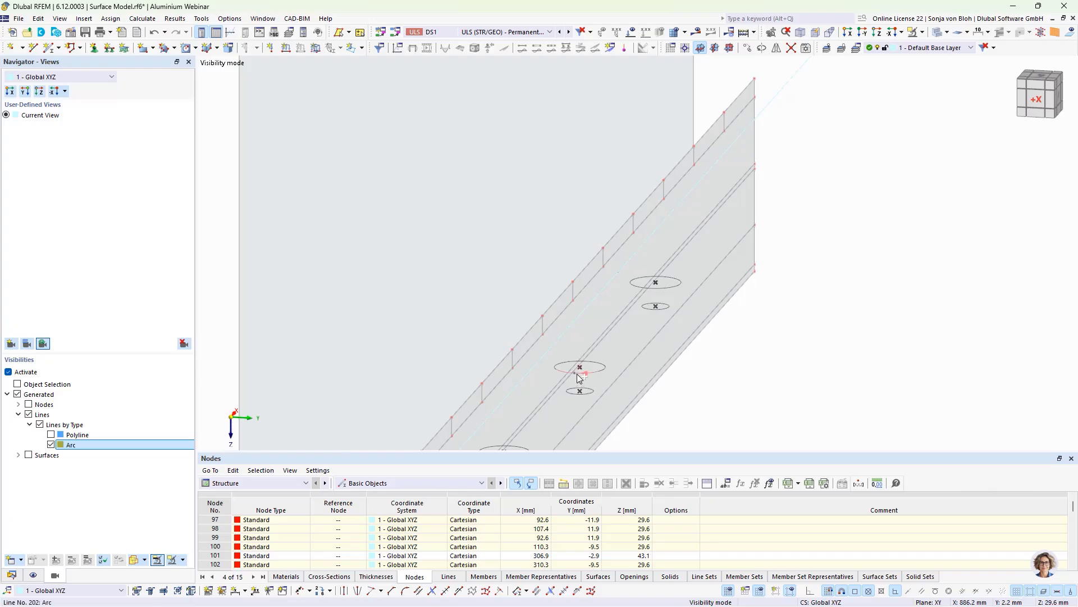
{"action": "left_click", "coordinate": [592, 365]}
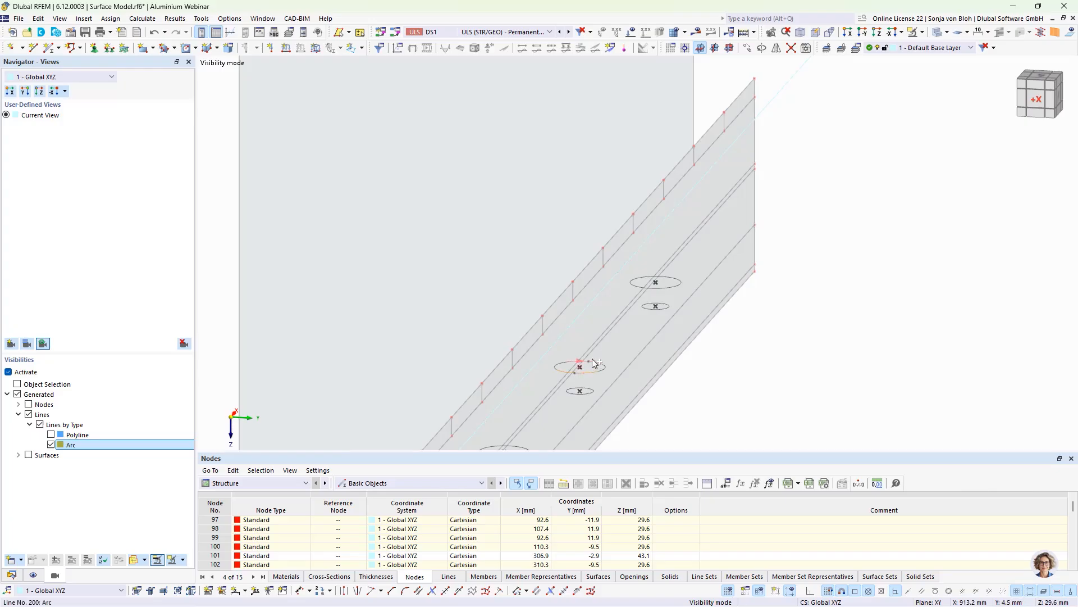
{"action": "left_click", "coordinate": [671, 279]}
Step: Copy the selected hole arcs once by -10.2 mm in Z, using picked points to reach the level of the central plate's lower edge
{"action": "left_click", "coordinate": [749, 49]}
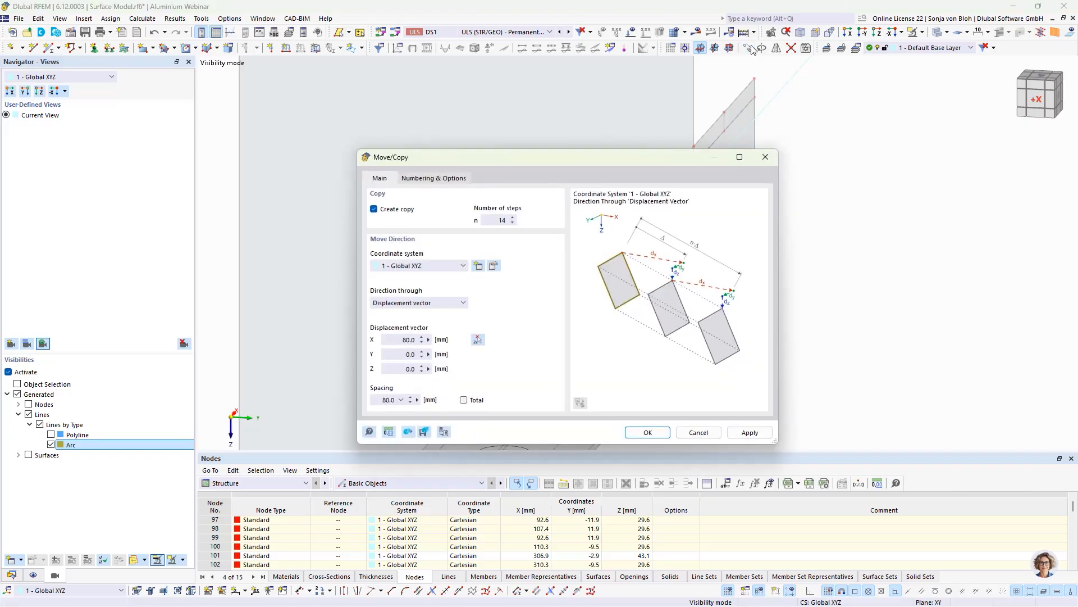
{"action": "double_click", "coordinate": [499, 219]}
{"action": "type", "text": "1"}
{"action": "left_click", "coordinate": [477, 339]}
{"action": "scroll", "coordinate": [493, 326], "scroll_direction": "down", "scroll_amount": 4}
{"action": "middle_click_drag", "start_coordinate": [485, 372], "coordinate": [530, 303]}
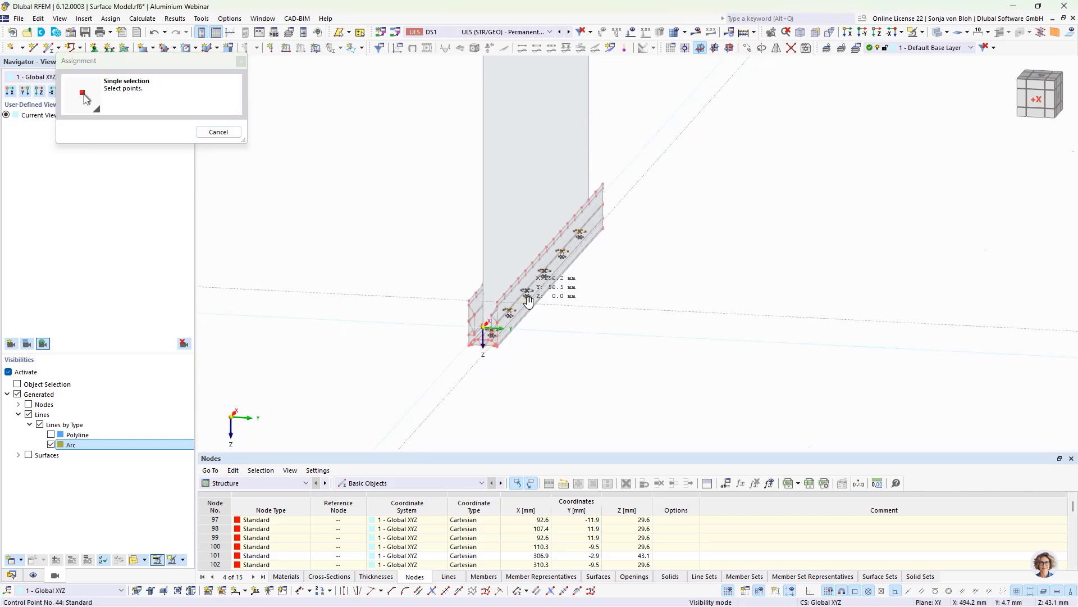
{"action": "scroll", "coordinate": [480, 365], "scroll_direction": "up", "scroll_amount": 7}
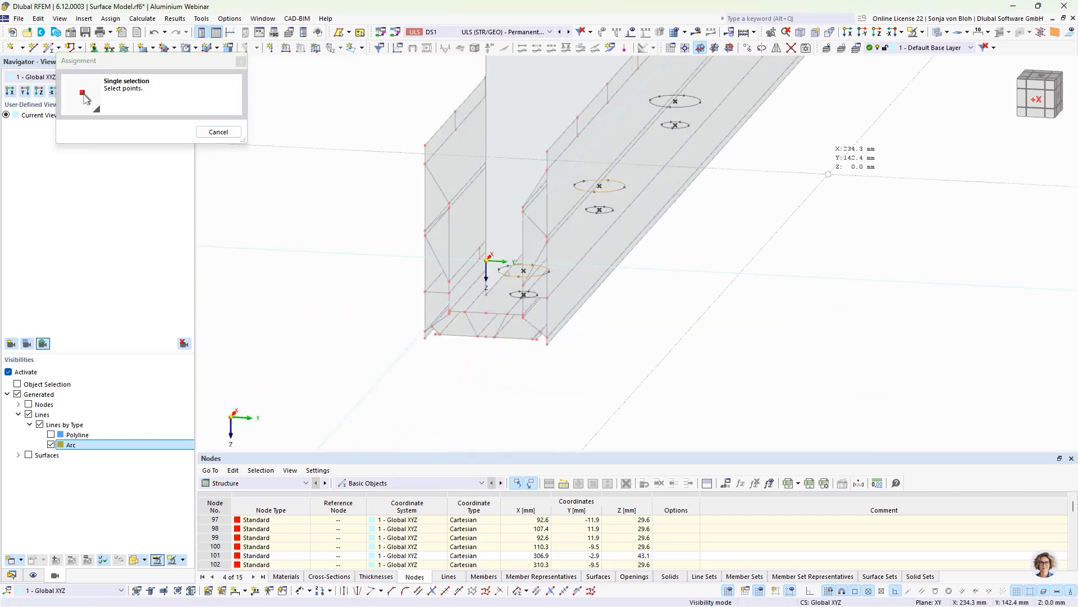
{"action": "left_click", "coordinate": [923, 34]}
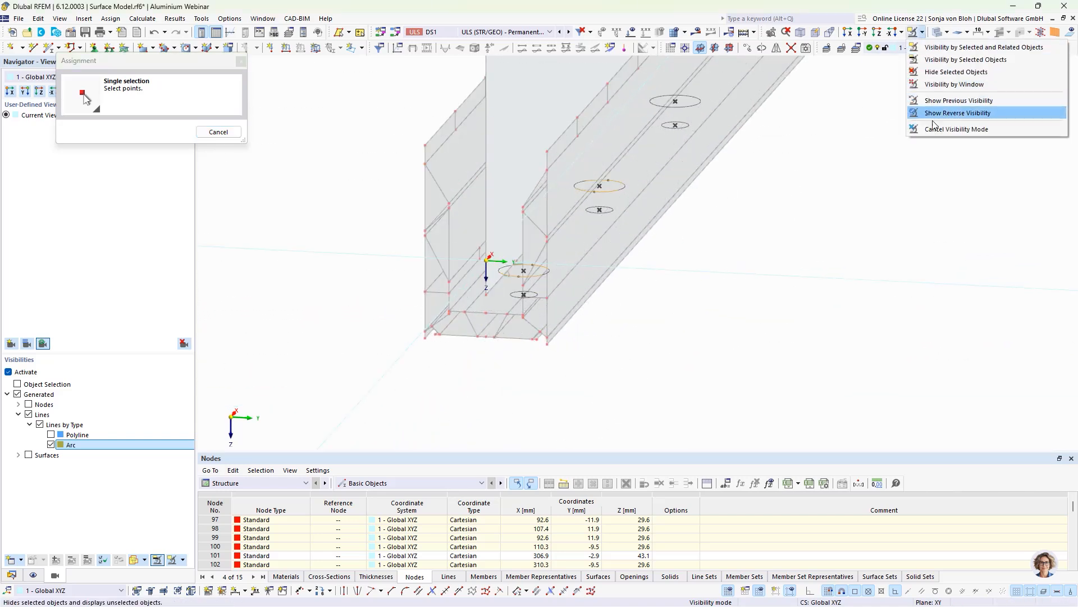
{"action": "left_click", "coordinate": [949, 112]}
{"action": "scroll", "coordinate": [483, 360], "scroll_direction": "up", "scroll_amount": 4}
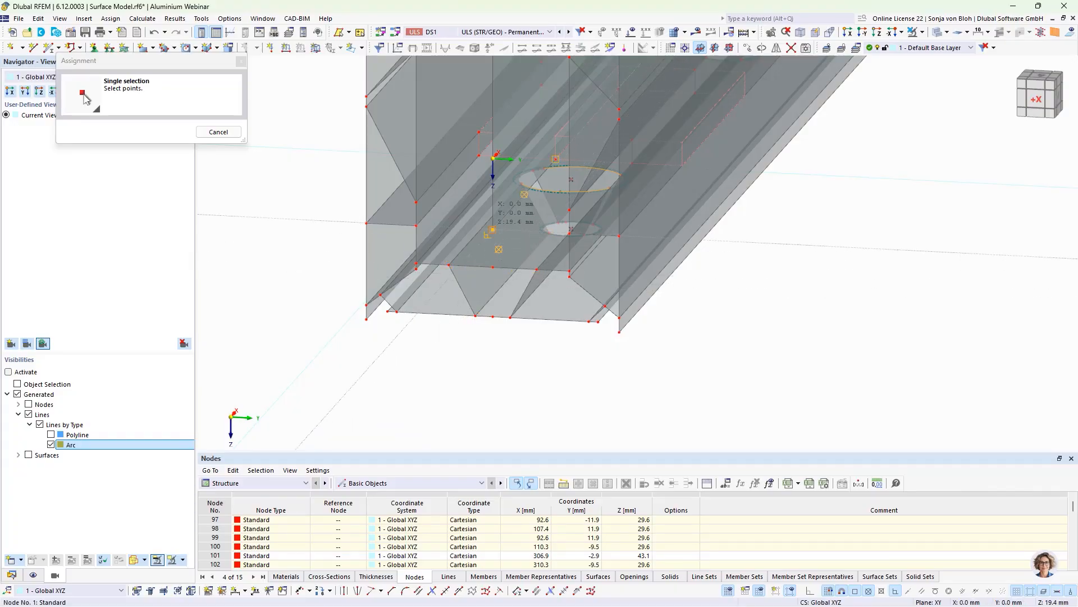
{"action": "left_click", "coordinate": [498, 250]}
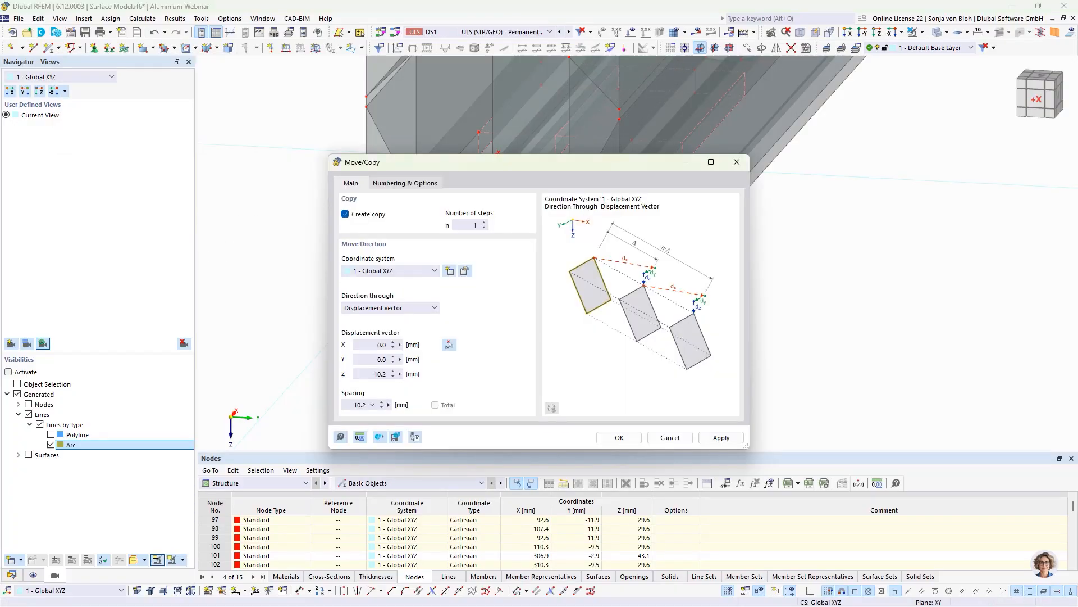
{"action": "left_click", "coordinate": [618, 438]}
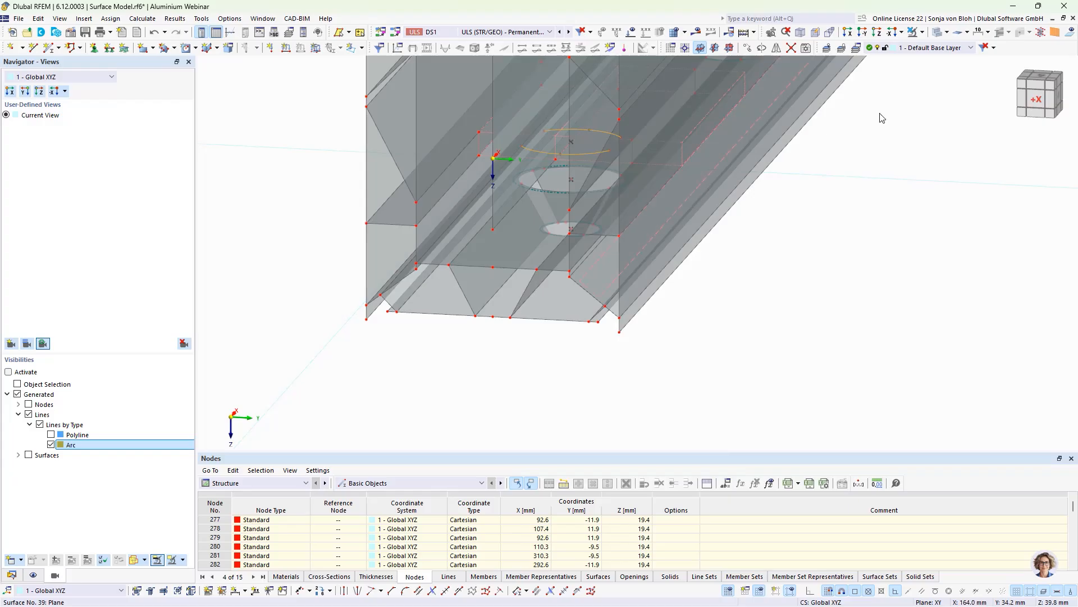
Step: In the X-direction view, delete the copied arcs' nodes on both sides of the central plate's lower edge
{"action": "left_click", "coordinate": [851, 34]}
{"action": "scroll", "coordinate": [638, 409], "scroll_direction": "up", "scroll_amount": 10}
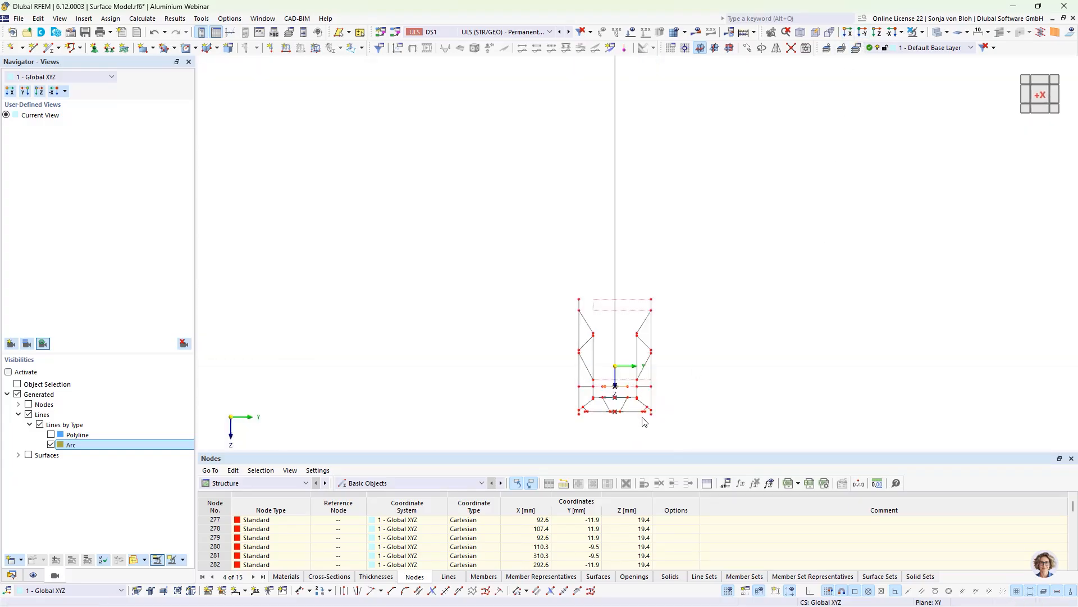
{"action": "scroll", "coordinate": [631, 325], "scroll_direction": "up", "scroll_amount": 3}
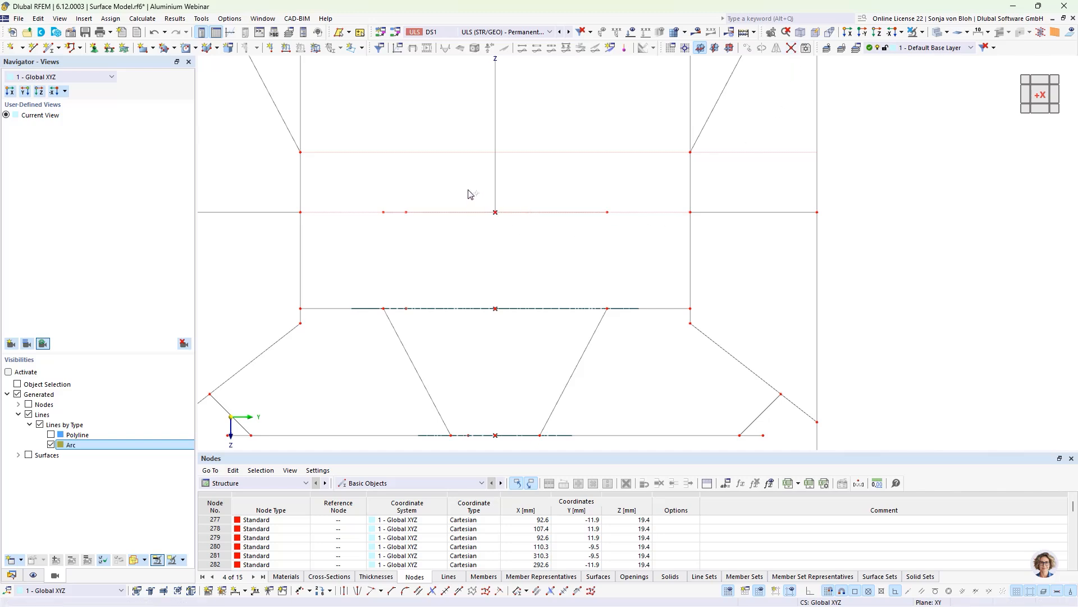
{"action": "left_click_drag", "start_coordinate": [468, 190], "coordinate": [528, 244]}
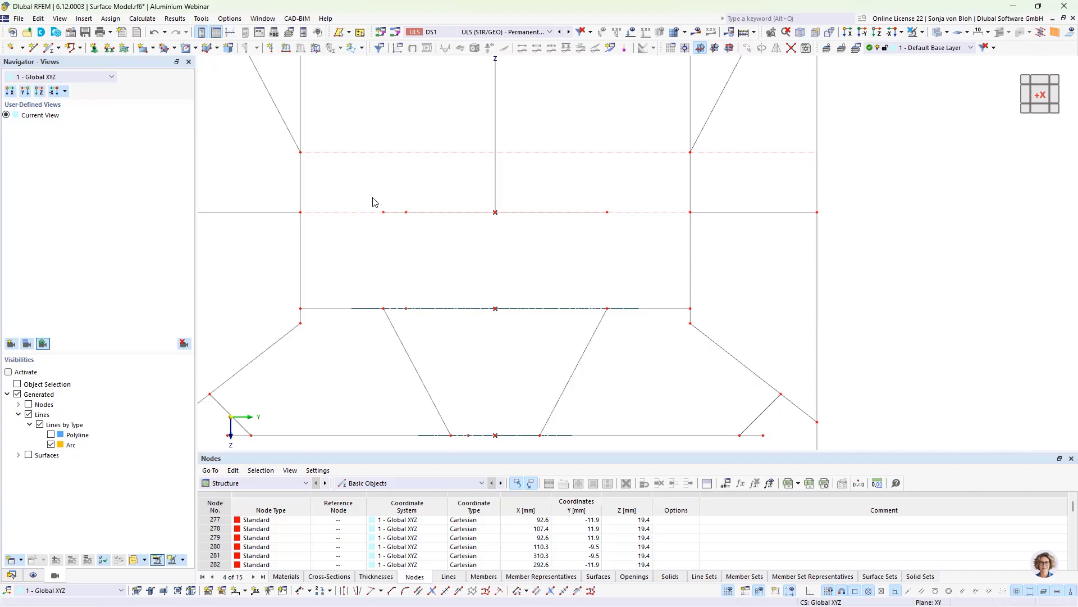
{"action": "left_click_drag", "start_coordinate": [372, 197], "coordinate": [444, 239]}
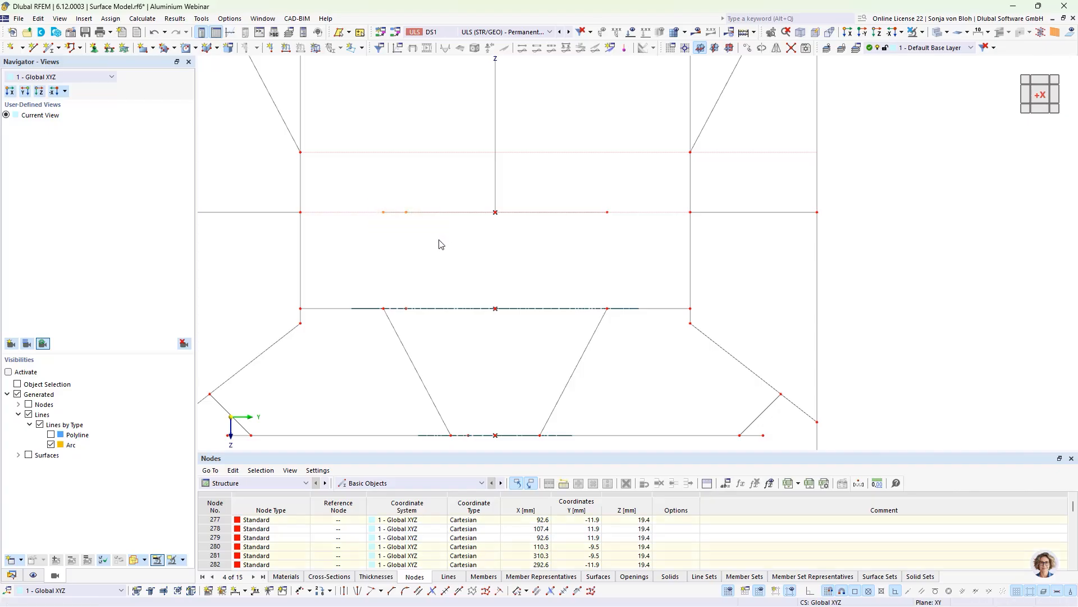
{"action": "key", "text": "Delete"}
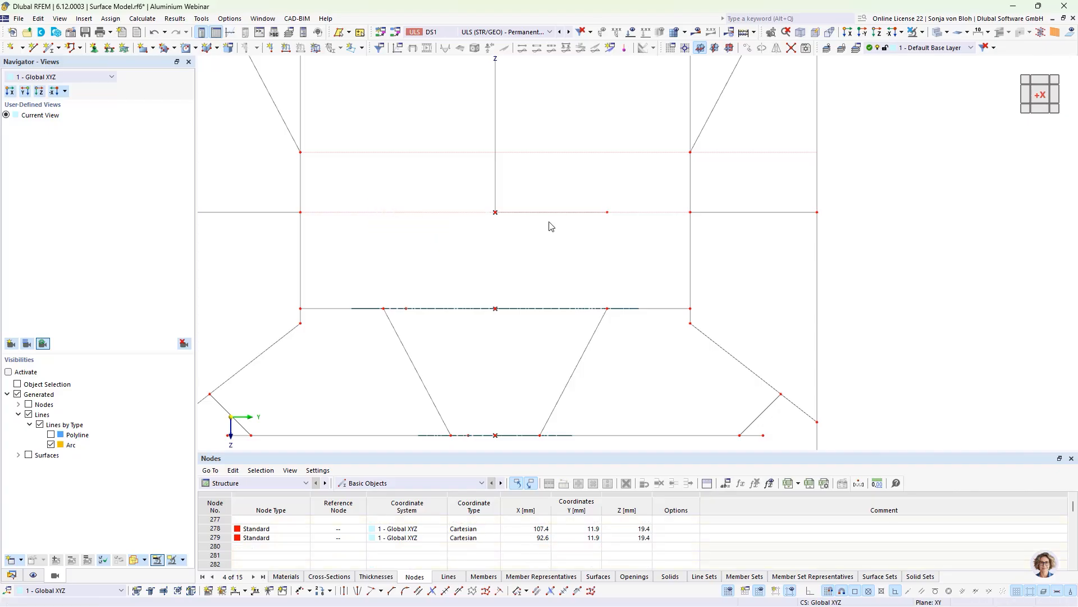
{"action": "left_click_drag", "start_coordinate": [588, 196], "coordinate": [622, 227]}
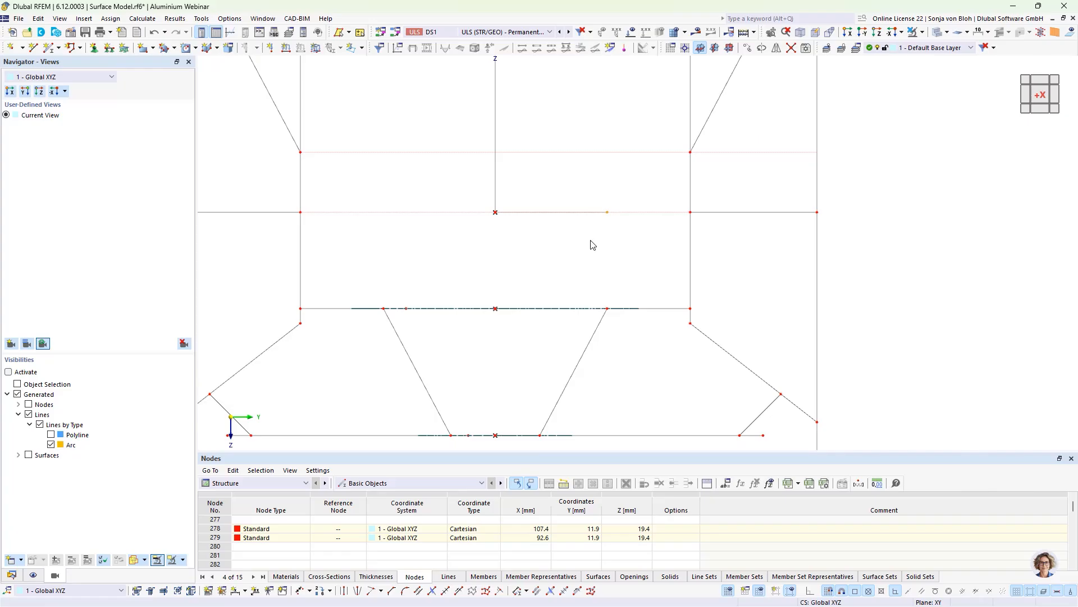
{"action": "key", "text": "Delete"}
Step: Limit visibility to the central plate's lower edge and the horizontal surface with the larger holes, including related objects
{"action": "scroll", "coordinate": [582, 203], "scroll_direction": "down", "scroll_amount": 3}
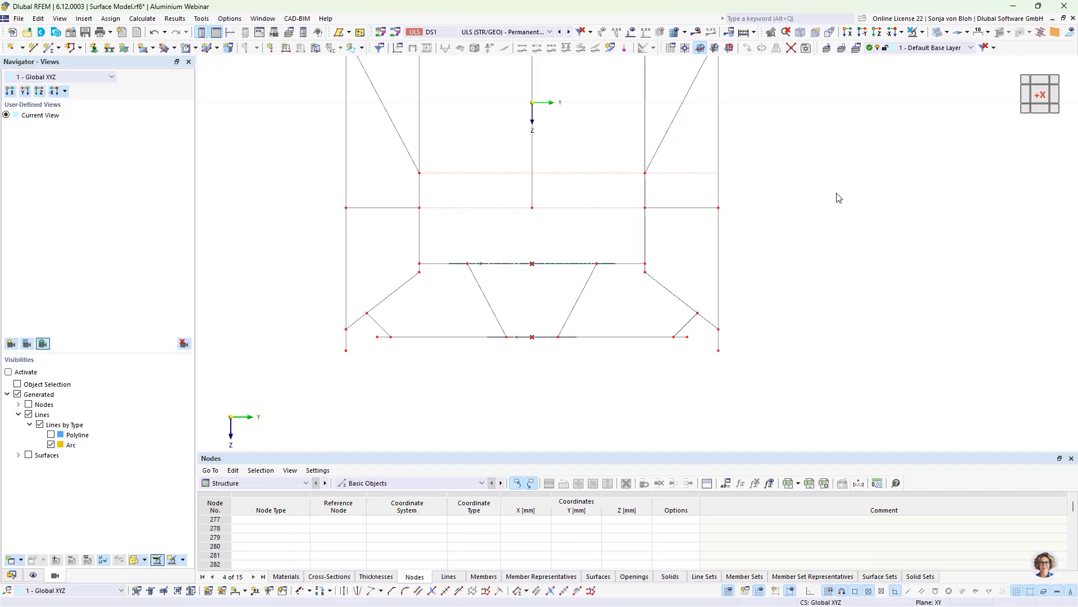
{"action": "left_click", "coordinate": [922, 33]}
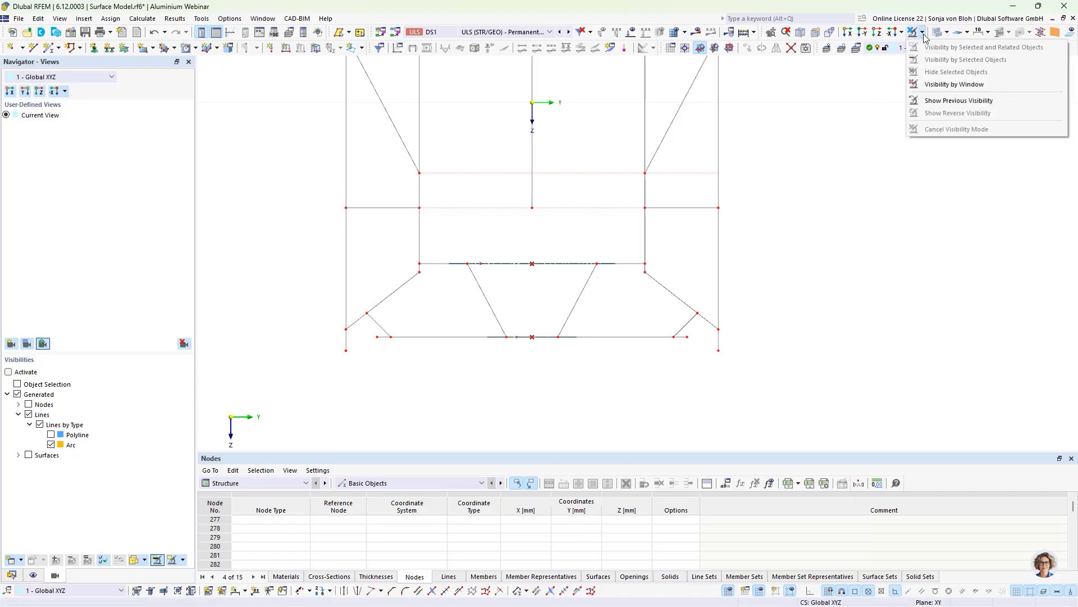
{"action": "left_click", "coordinate": [922, 35]}
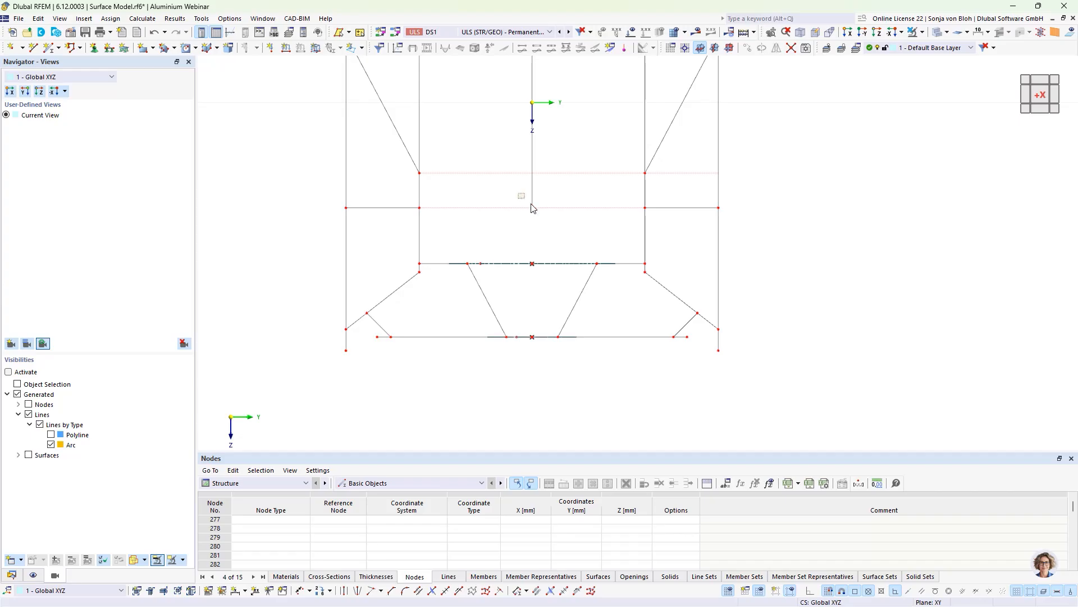
{"action": "left_click_drag", "start_coordinate": [533, 207], "coordinate": [554, 225]}
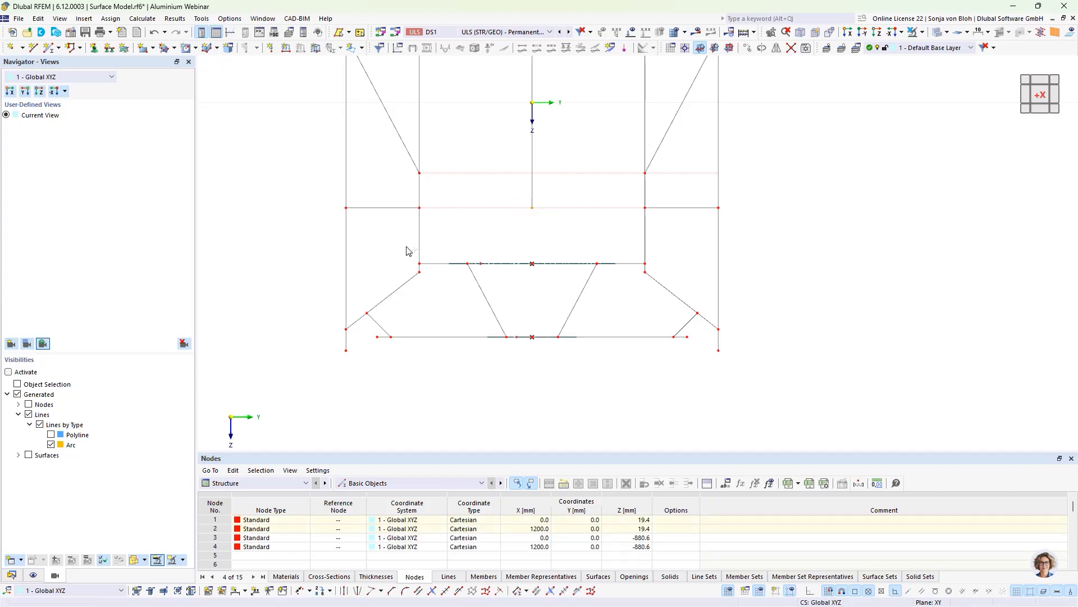
{"action": "left_click_drag", "start_coordinate": [402, 254], "coordinate": [671, 275]}
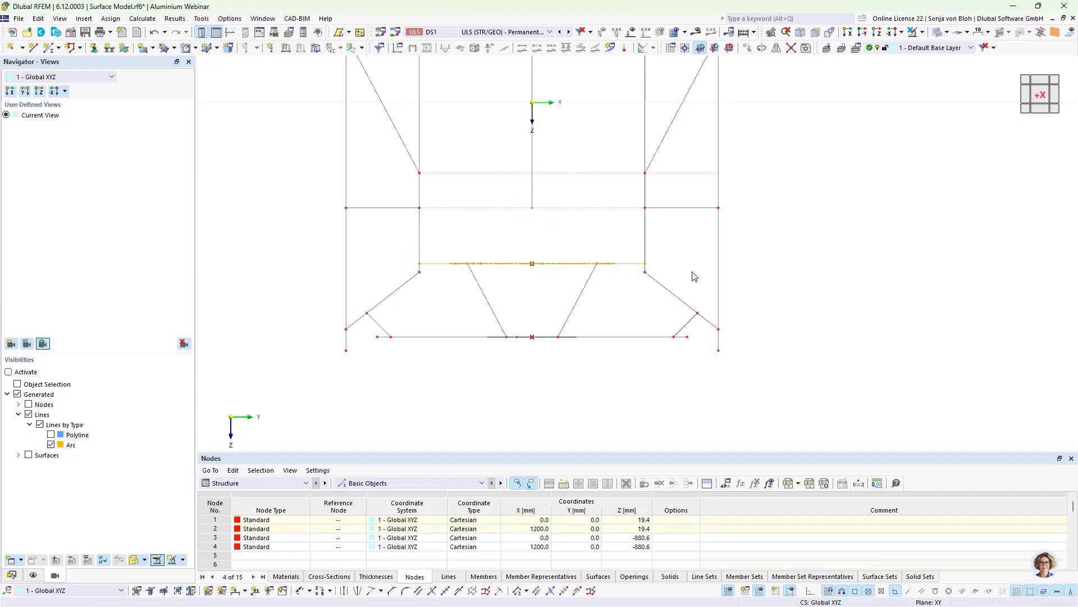
{"action": "left_click", "coordinate": [922, 32]}
{"action": "left_click", "coordinate": [955, 44]}
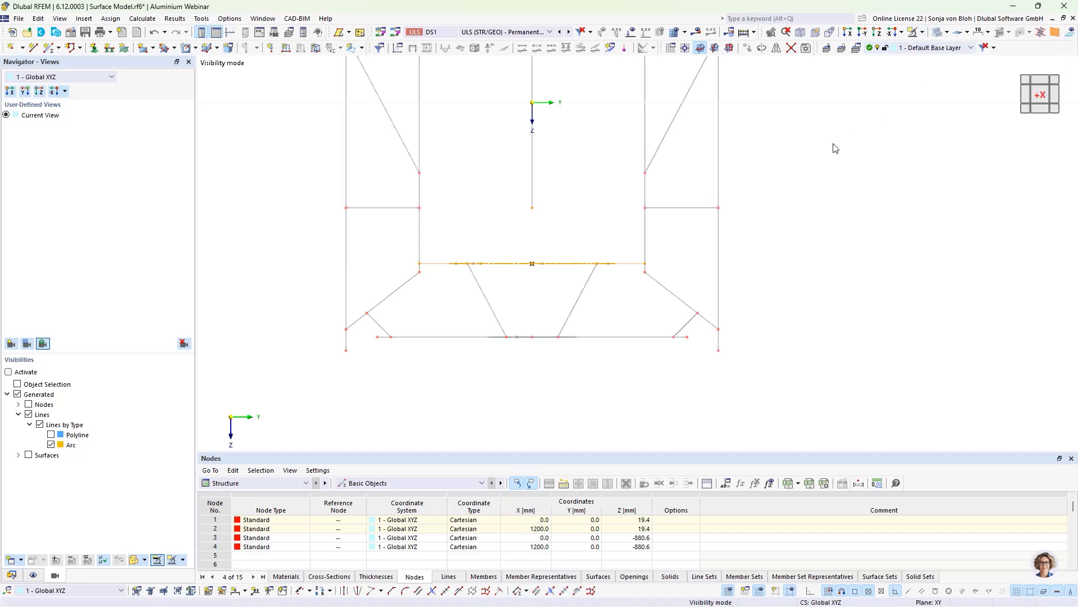
{"action": "scroll", "coordinate": [793, 146], "scroll_direction": "down", "scroll_amount": 4}
{"action": "middle_click_drag", "start_coordinate": [853, 264], "coordinate": [434, 313], "text": "ctrl"}
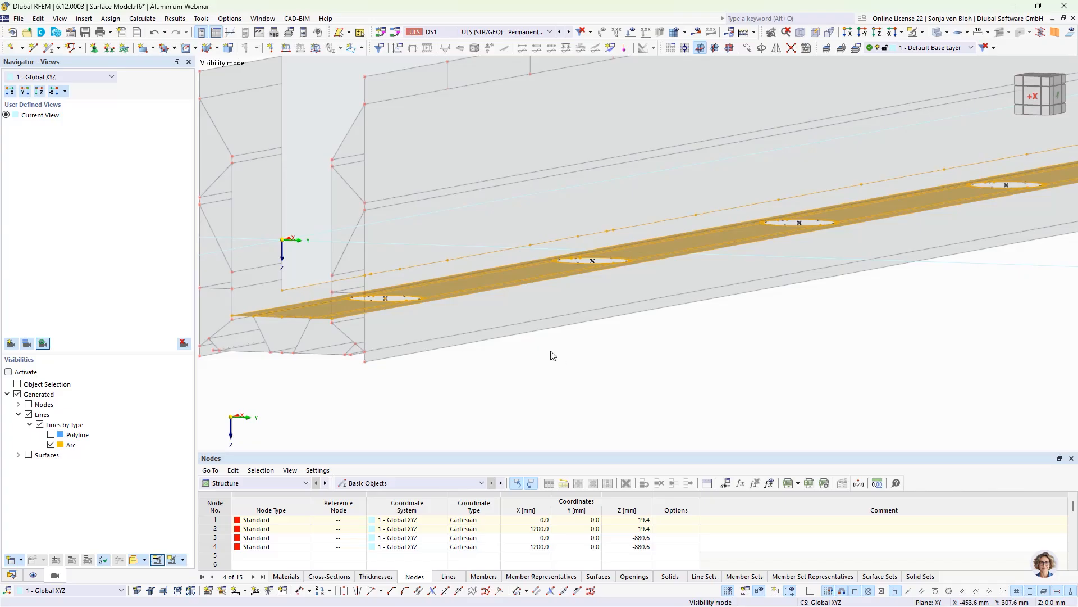
{"action": "middle_click_drag", "start_coordinate": [553, 355], "coordinate": [465, 370], "text": "ctrl"}
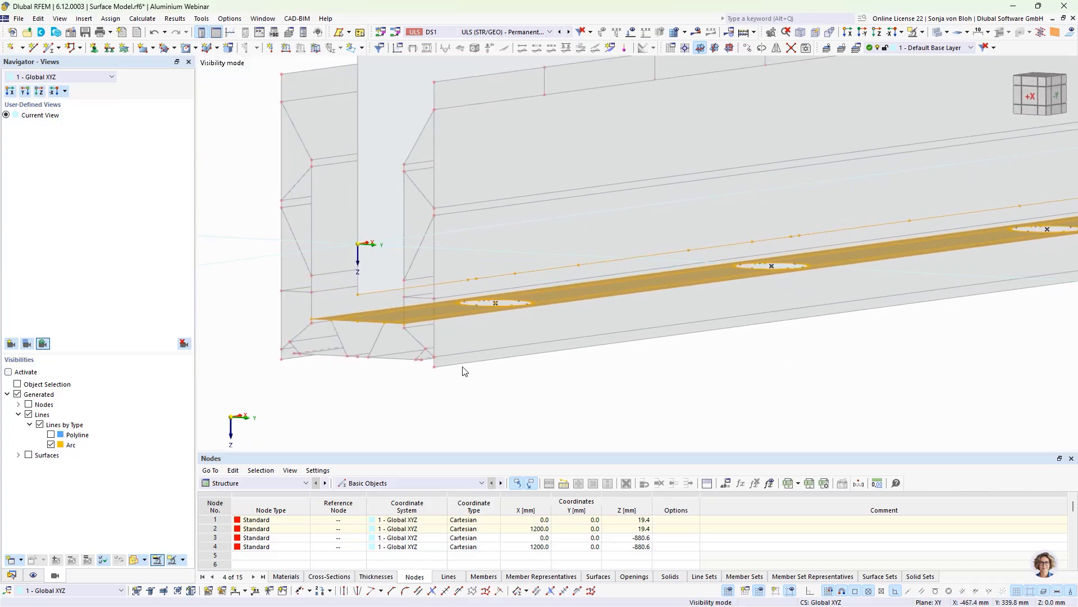
{"action": "scroll", "coordinate": [483, 363], "scroll_direction": "up", "scroll_amount": 2}
{"action": "middle_click_drag", "start_coordinate": [543, 389], "coordinate": [766, 378], "text": "ctrl"}
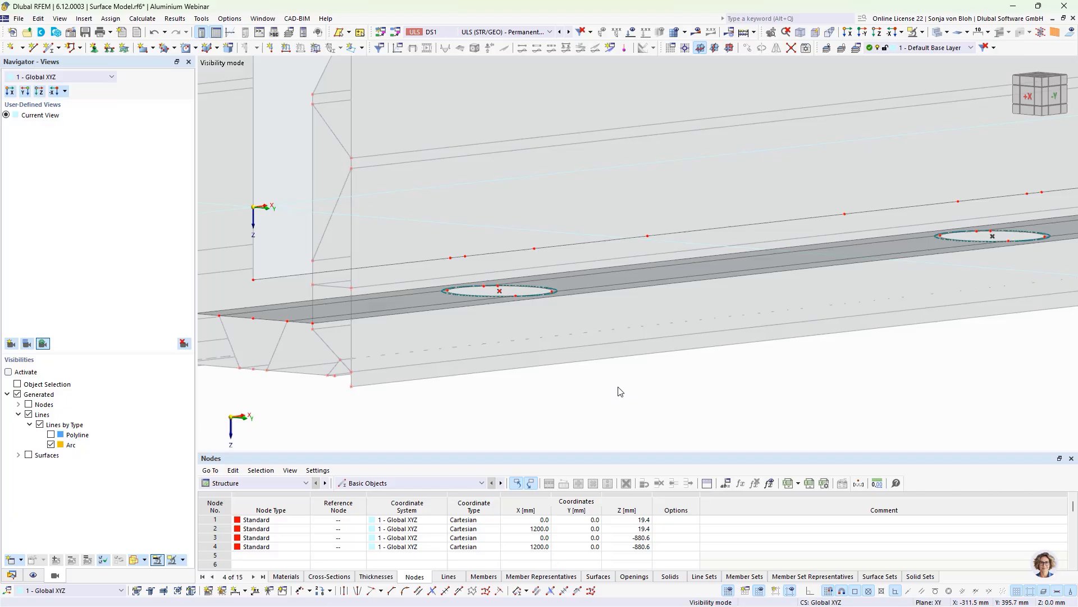
Step: Start a new rigid link and set its type to Line to surface
{"action": "left_click", "coordinate": [12, 575]}
{"action": "left_click", "coordinate": [42, 298]}
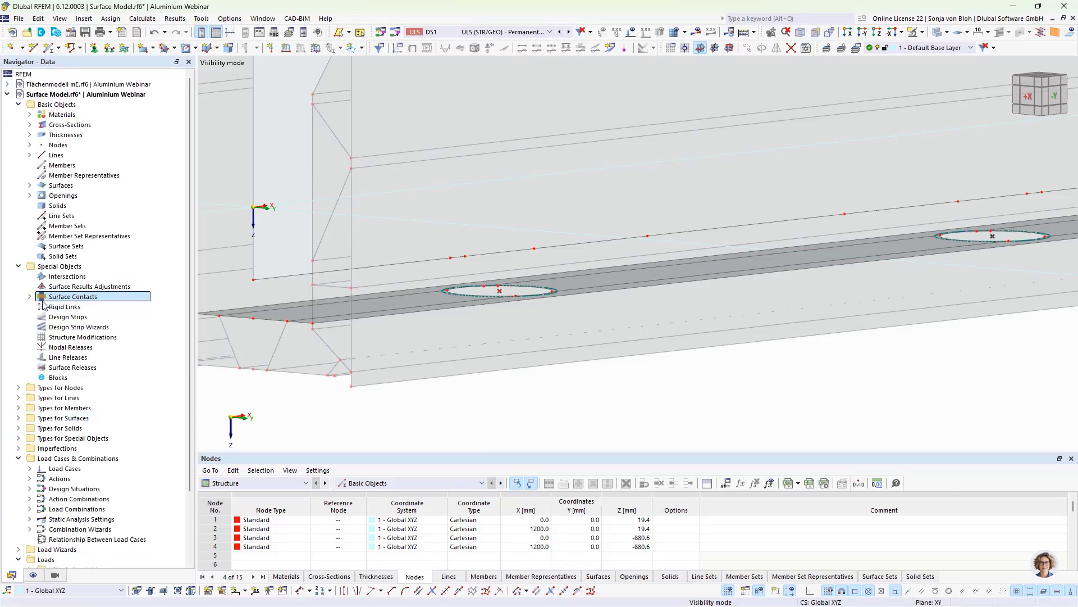
{"action": "right_click", "coordinate": [78, 310]}
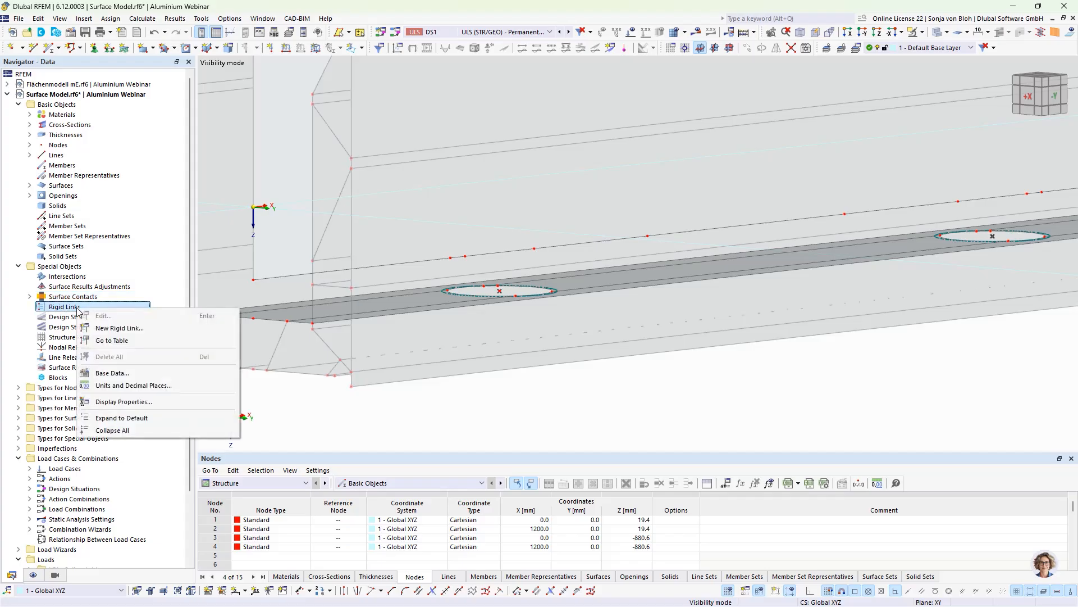
{"action": "left_click", "coordinate": [125, 325]}
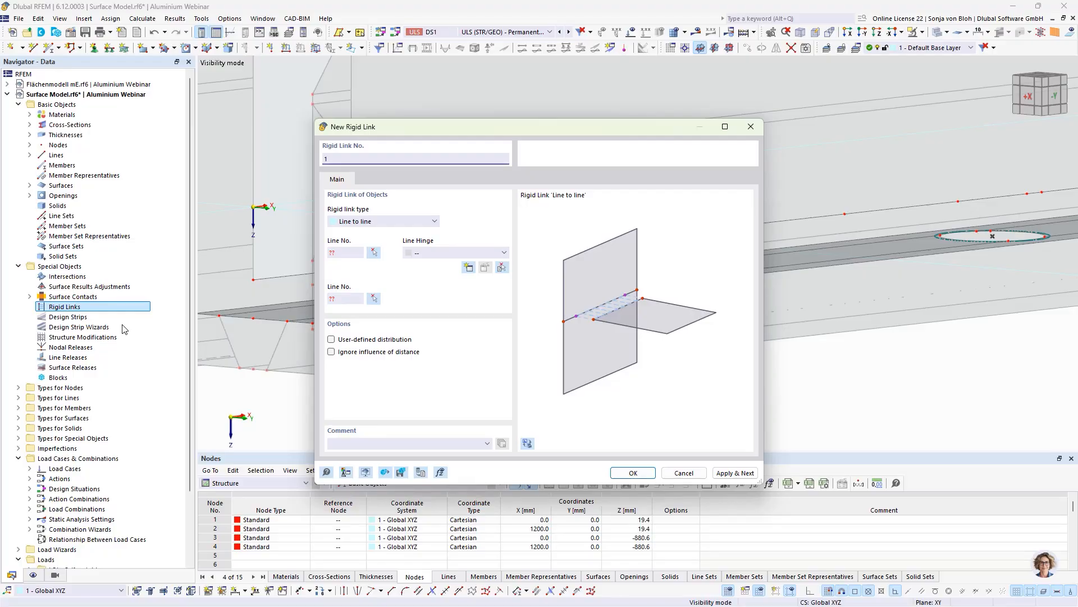
{"action": "left_click", "coordinate": [371, 222]}
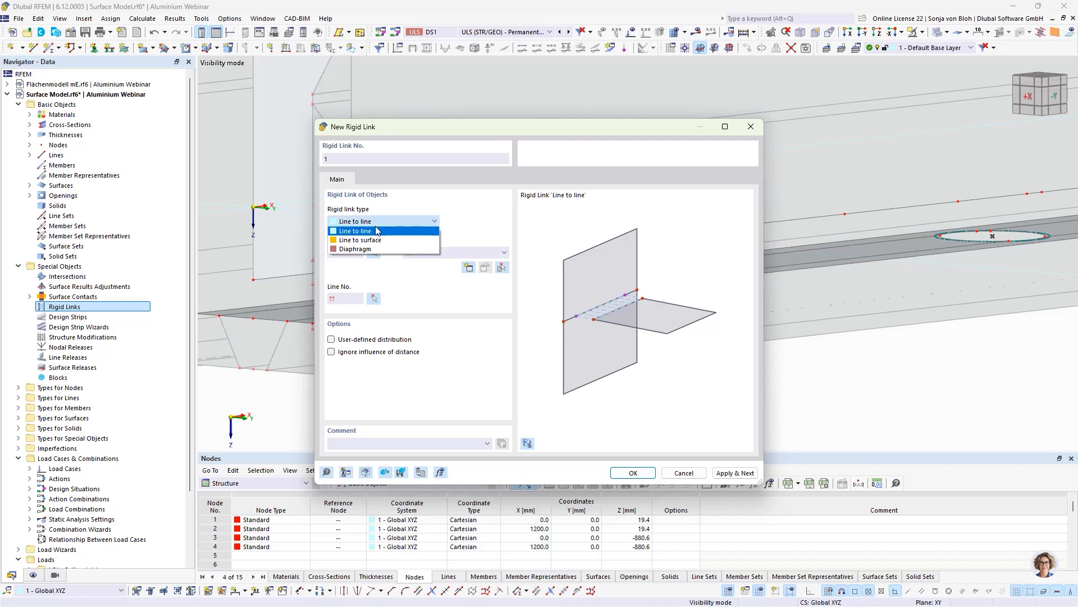
{"action": "left_click", "coordinate": [375, 240]}
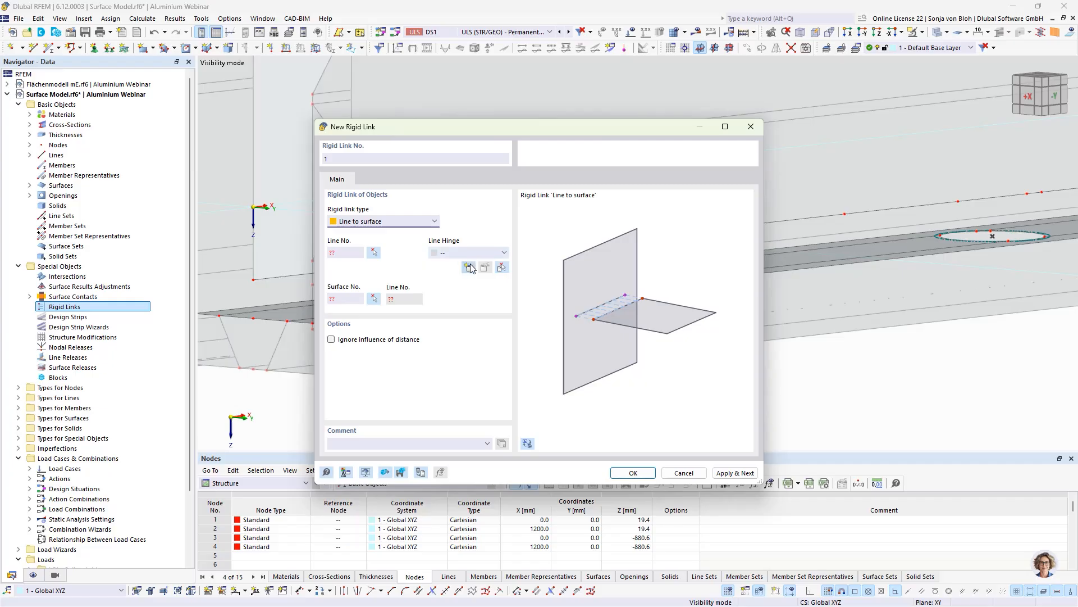
Step: Create a line hinge for the rigid link with uy released and its nonlinearity set to Fixed if negative vy
{"action": "left_click", "coordinate": [468, 268]}
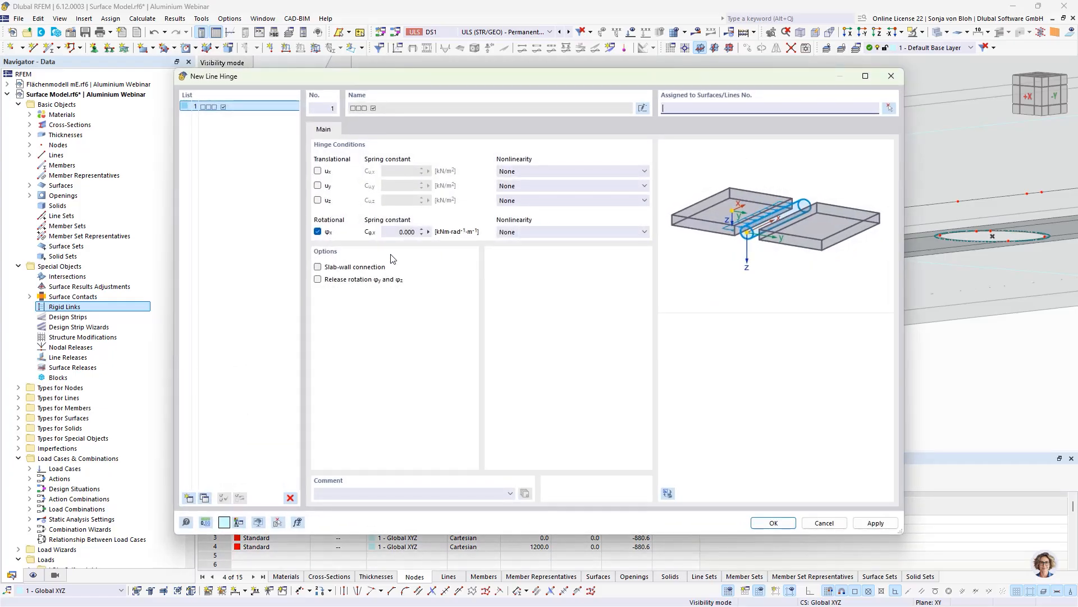
{"action": "left_click", "coordinate": [317, 186]}
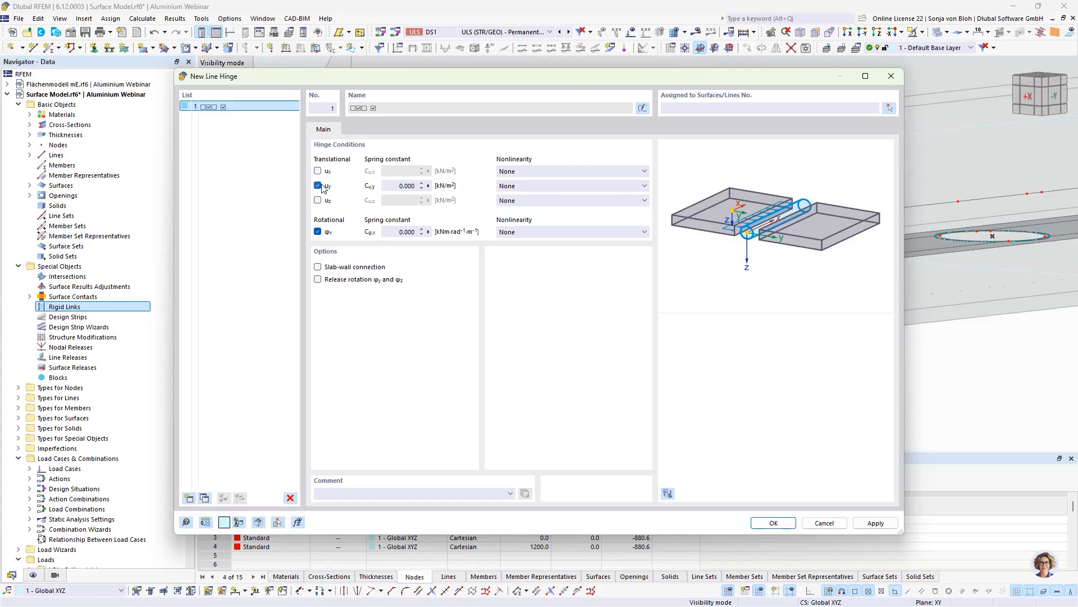
{"action": "left_click", "coordinate": [517, 187]}
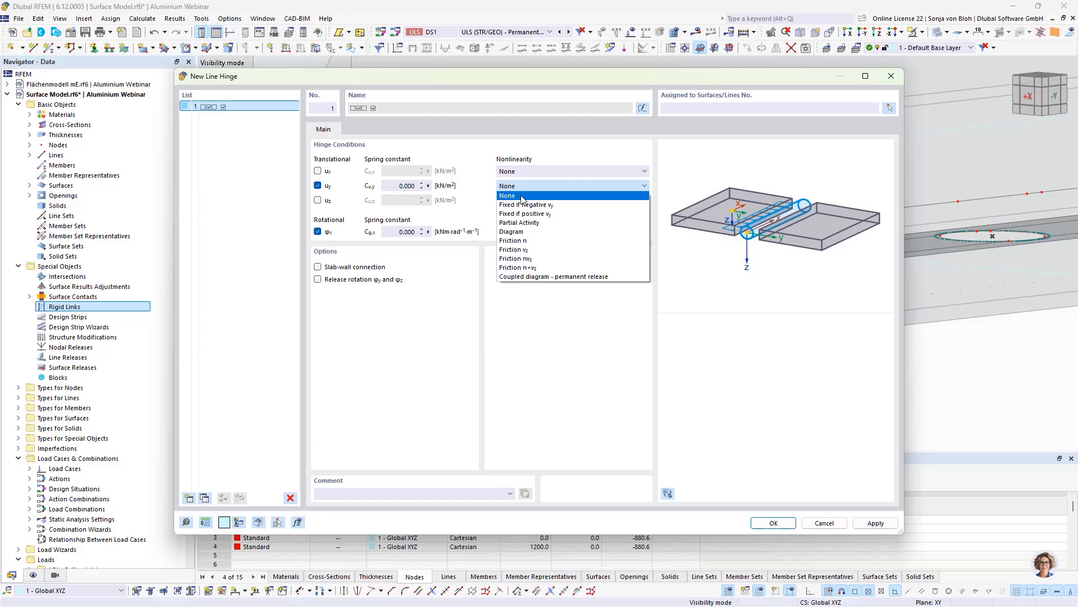
{"action": "left_click", "coordinate": [523, 205]}
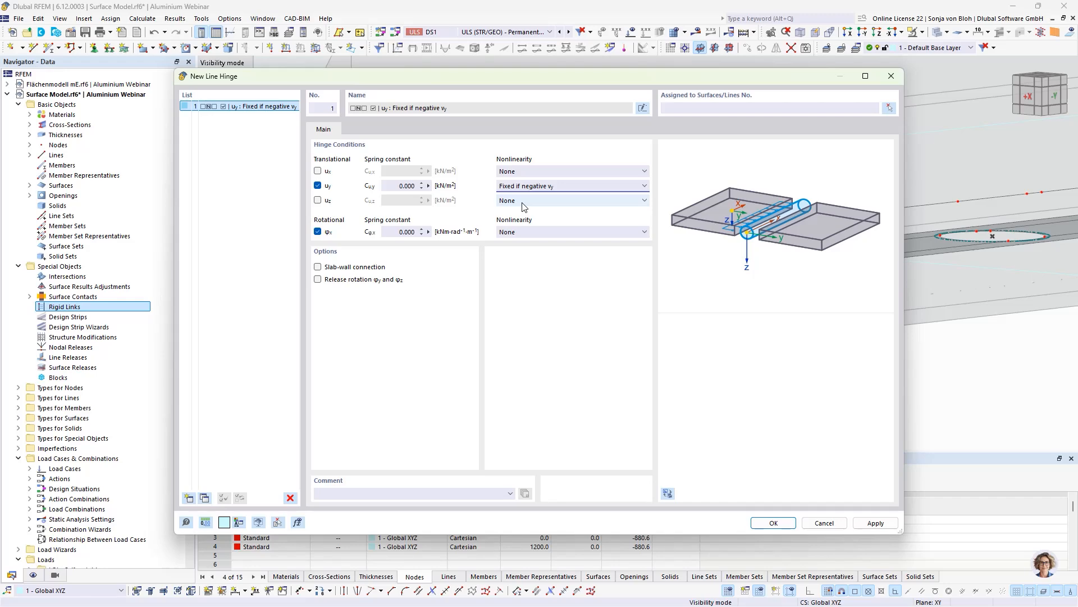
{"action": "left_click", "coordinate": [774, 522]}
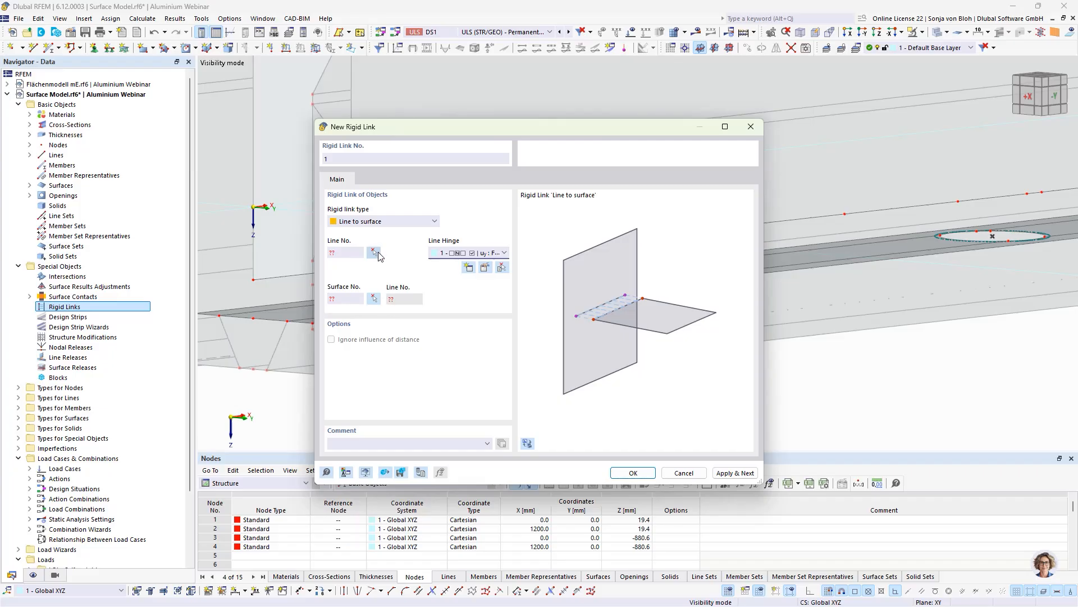
Step: Couple the short plate-edge segment at the first hole, line 439, to horizontal surface 25 and apply the rigid link
{"action": "left_click", "coordinate": [374, 253]}
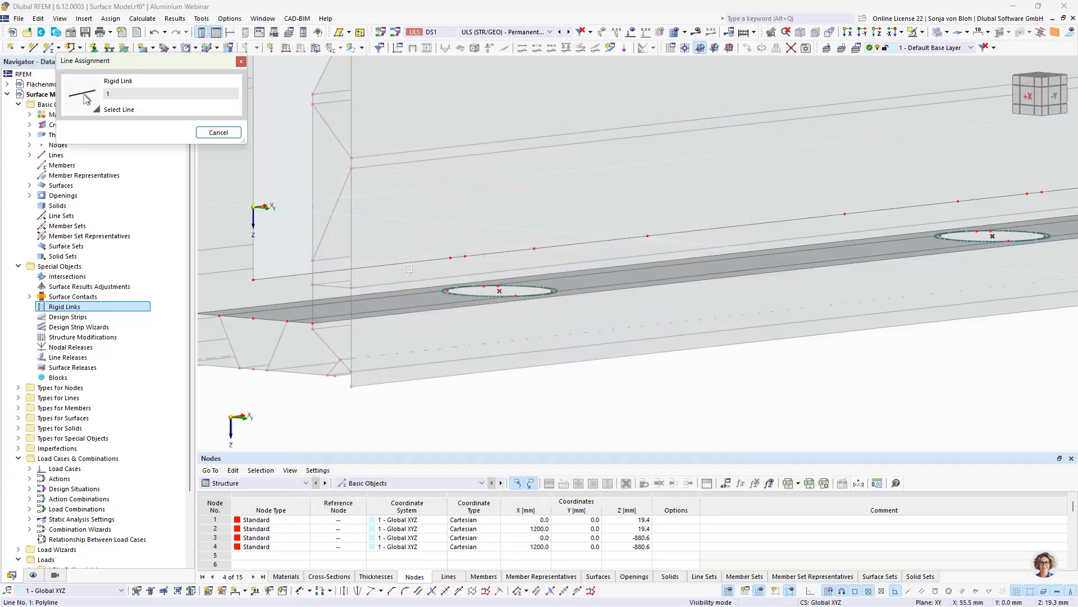
{"action": "left_click", "coordinate": [459, 250]}
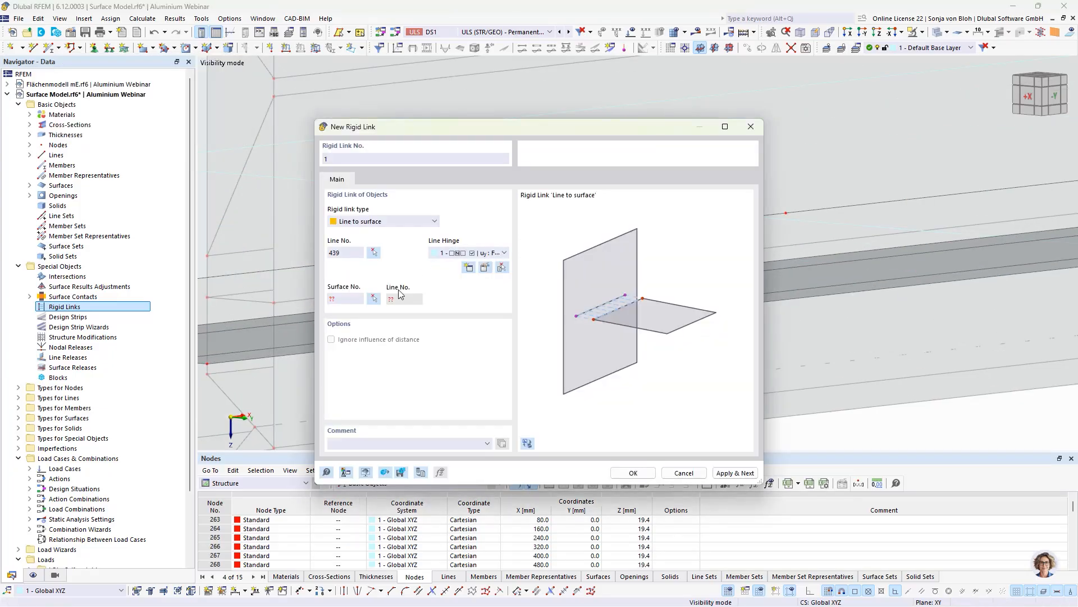
{"action": "left_click", "coordinate": [374, 298]}
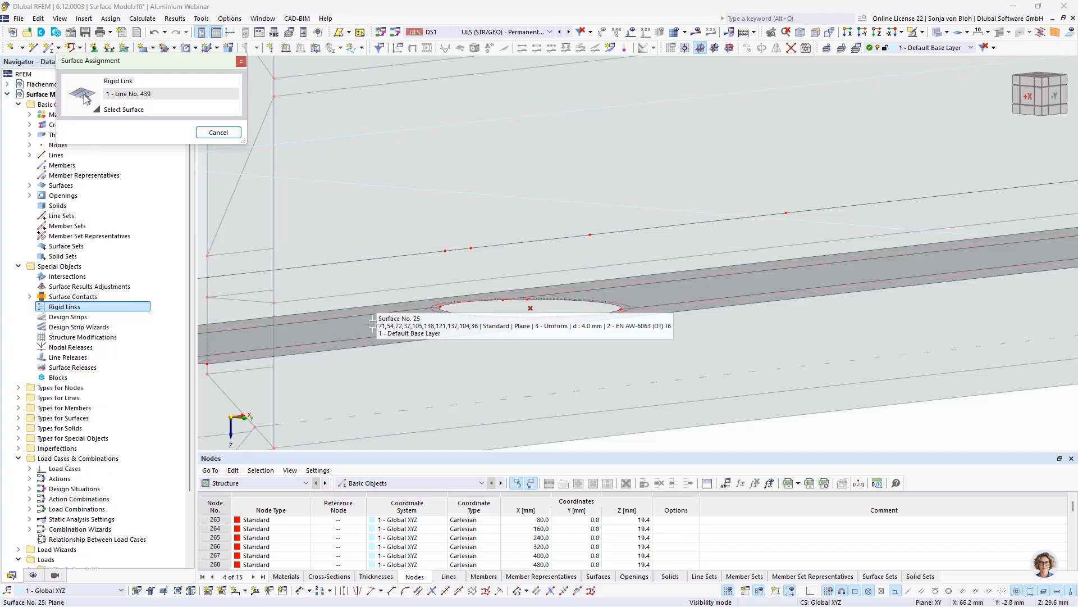
{"action": "left_click", "coordinate": [372, 323]}
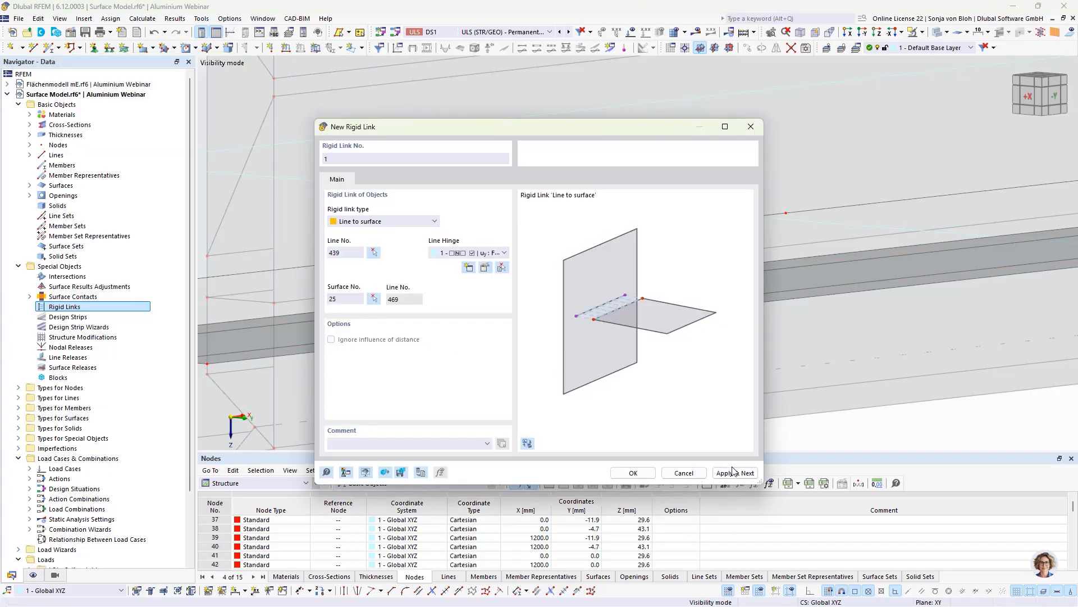
{"action": "left_click", "coordinate": [734, 472]}
Step: Rigidly link the plate-edge segment just beyond the first hole, line 462, to surface 25 with the same hinge
{"action": "left_click", "coordinate": [374, 252]}
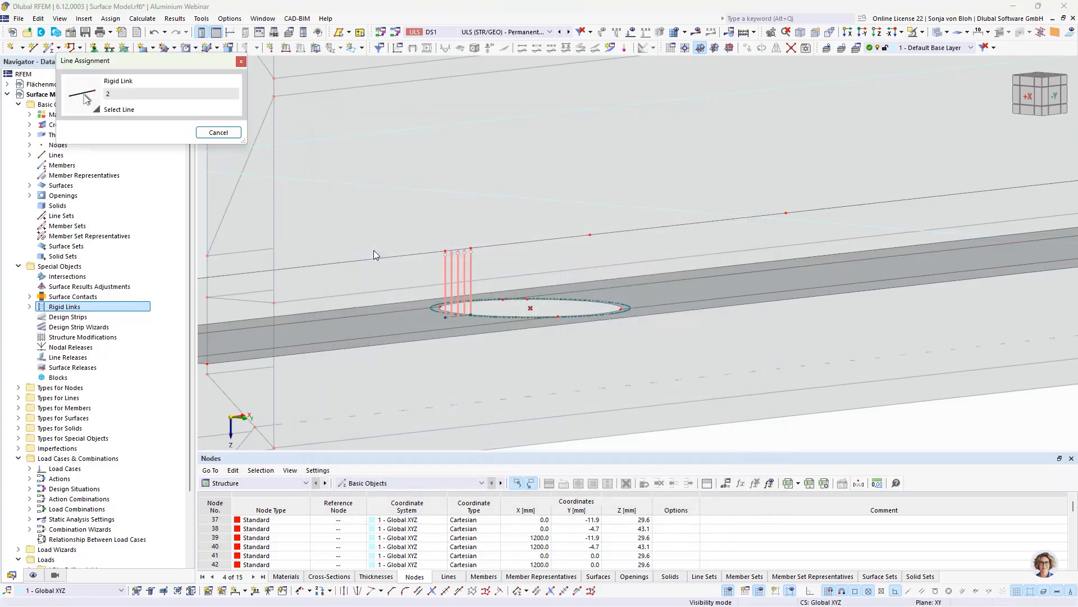
{"action": "left_click", "coordinate": [635, 231]}
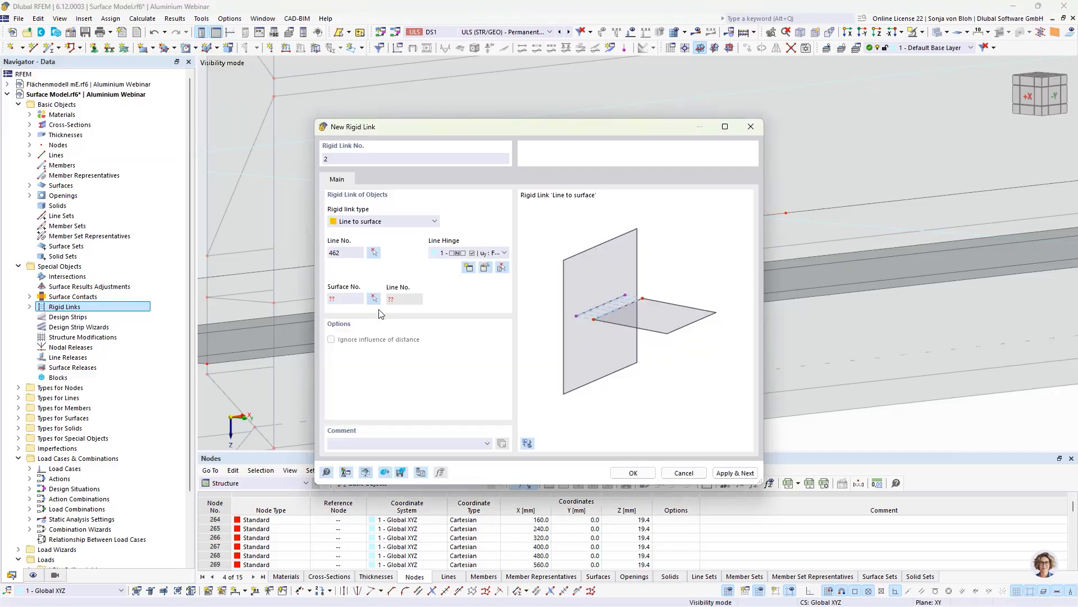
{"action": "left_click", "coordinate": [373, 297]}
{"action": "left_click", "coordinate": [638, 290]}
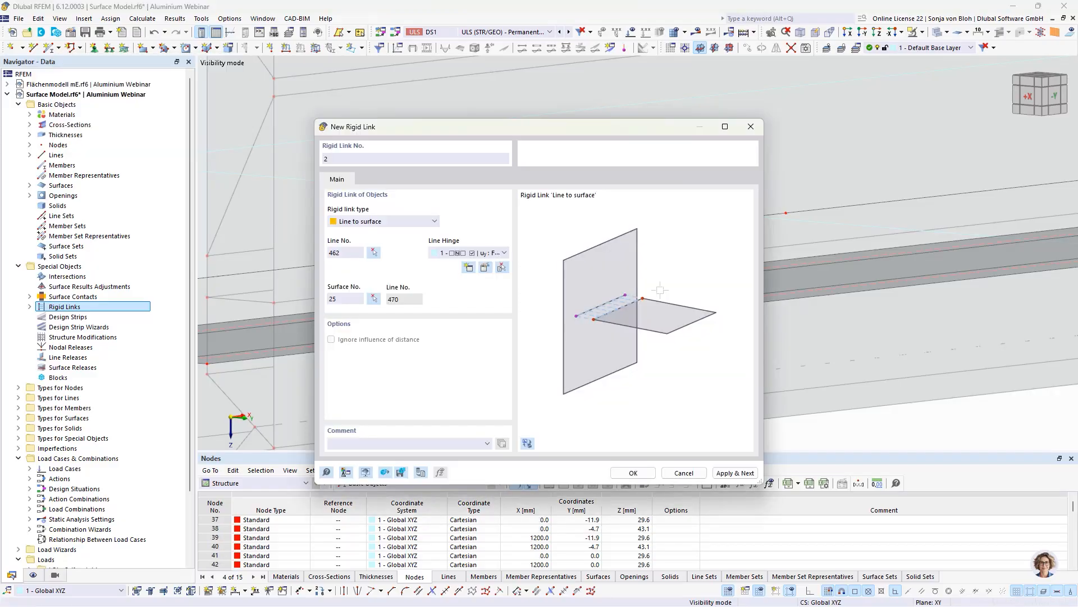
{"action": "left_click", "coordinate": [721, 471]}
Step: Add a rigid link from the plate-edge segment leading up to the second hole, line 441, to surface 25
{"action": "left_click", "coordinate": [373, 253]}
{"action": "scroll", "coordinate": [712, 241], "scroll_direction": "down", "scroll_amount": 3}
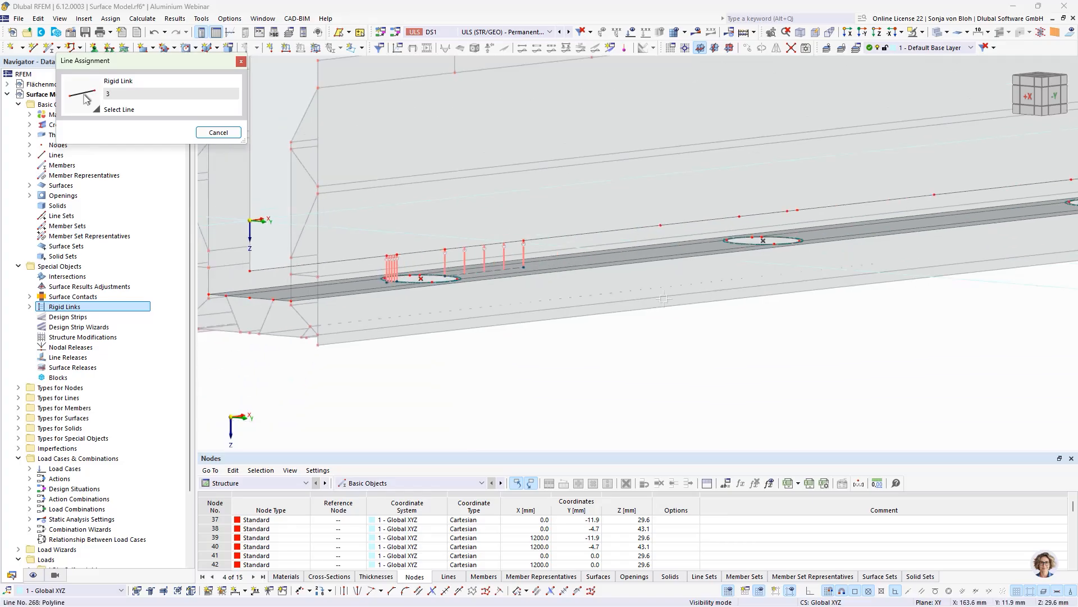
{"action": "left_click", "coordinate": [711, 240]}
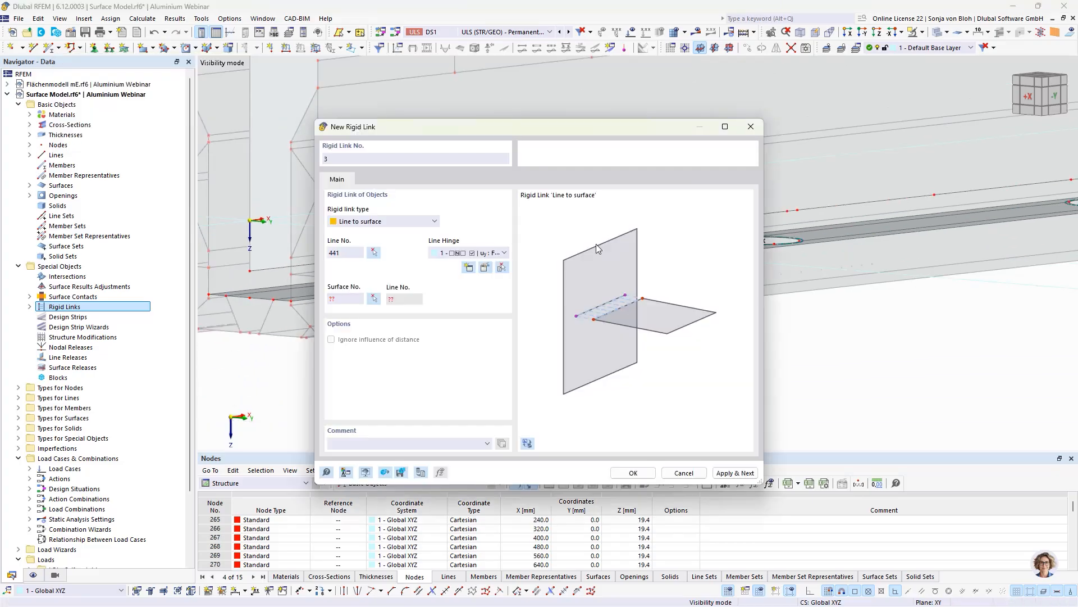
{"action": "left_click", "coordinate": [373, 299]}
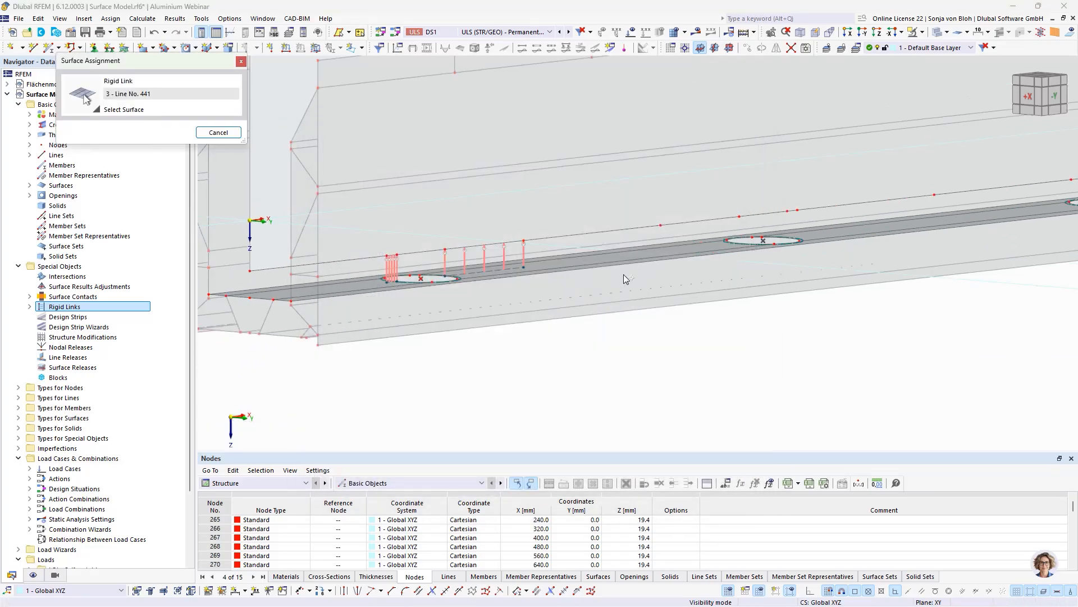
{"action": "left_click", "coordinate": [654, 254]}
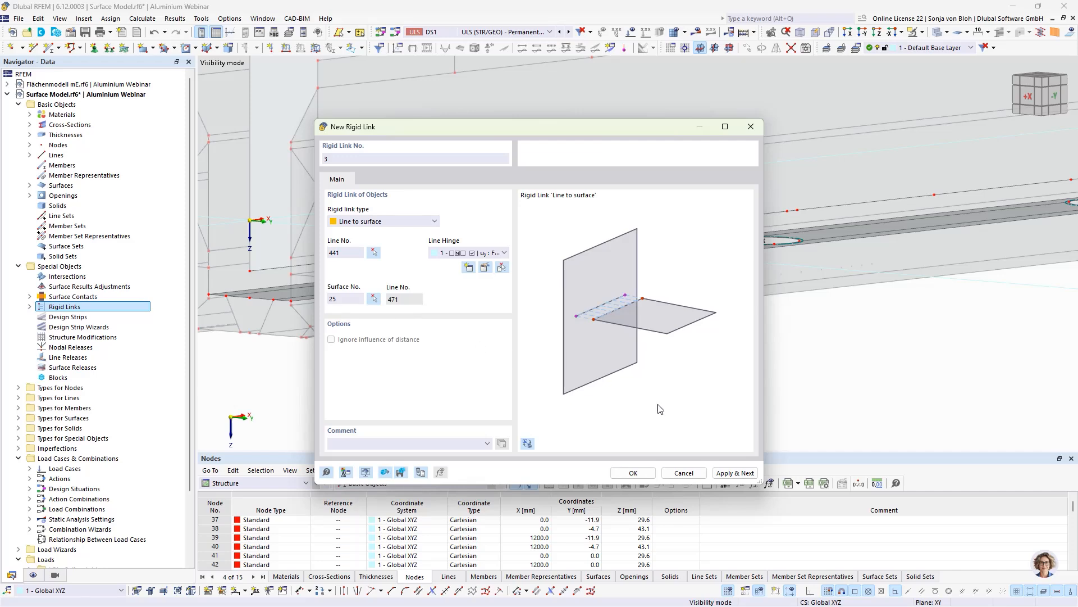
{"action": "left_click", "coordinate": [734, 473]}
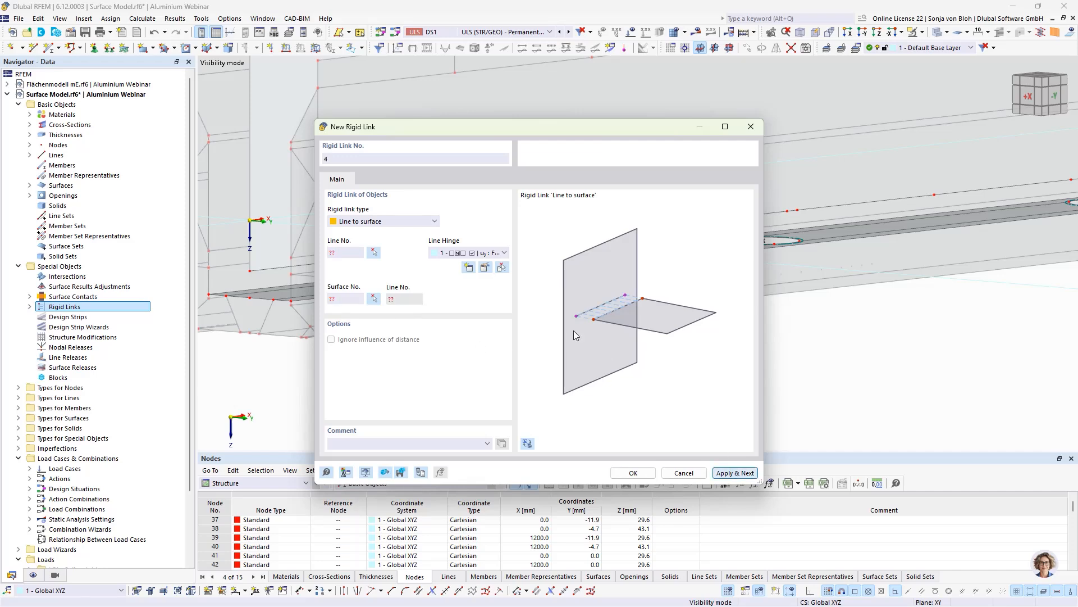
Step: Add a rigid link from the short 6.0 mm edge segment at the second hole, line 464, to surface 25
{"action": "left_click", "coordinate": [374, 252]}
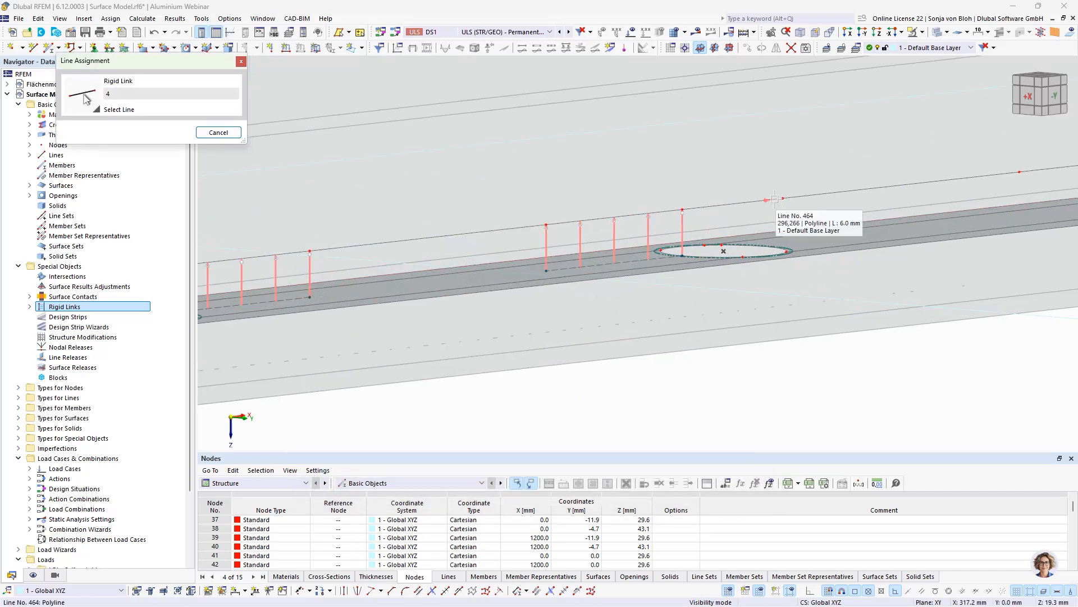
{"action": "left_click", "coordinate": [776, 211]}
{"action": "left_click", "coordinate": [374, 298]}
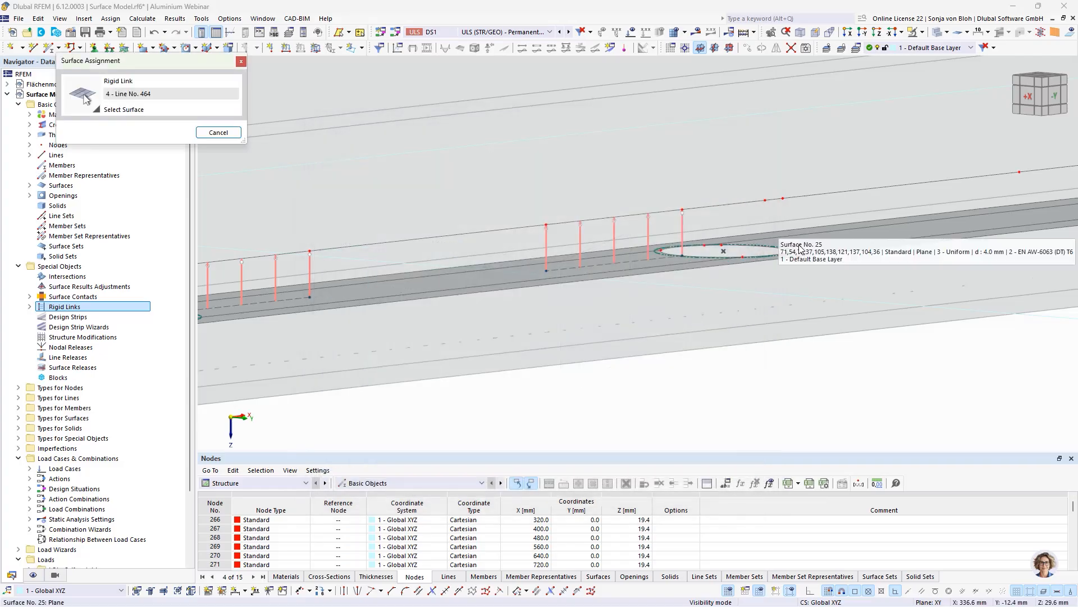
{"action": "left_click", "coordinate": [841, 235]}
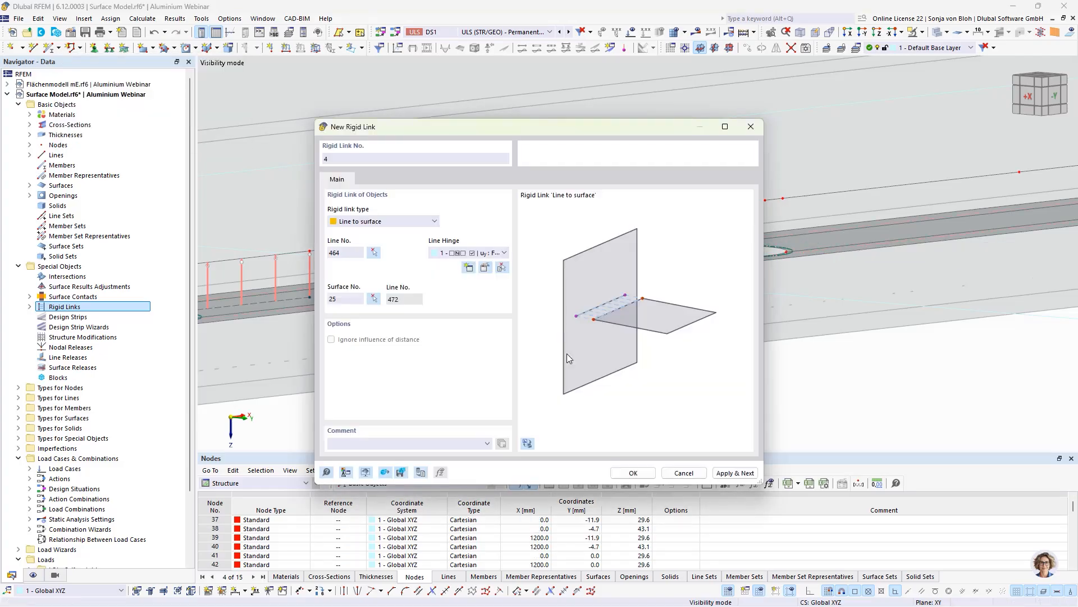
{"action": "left_click", "coordinate": [716, 475]}
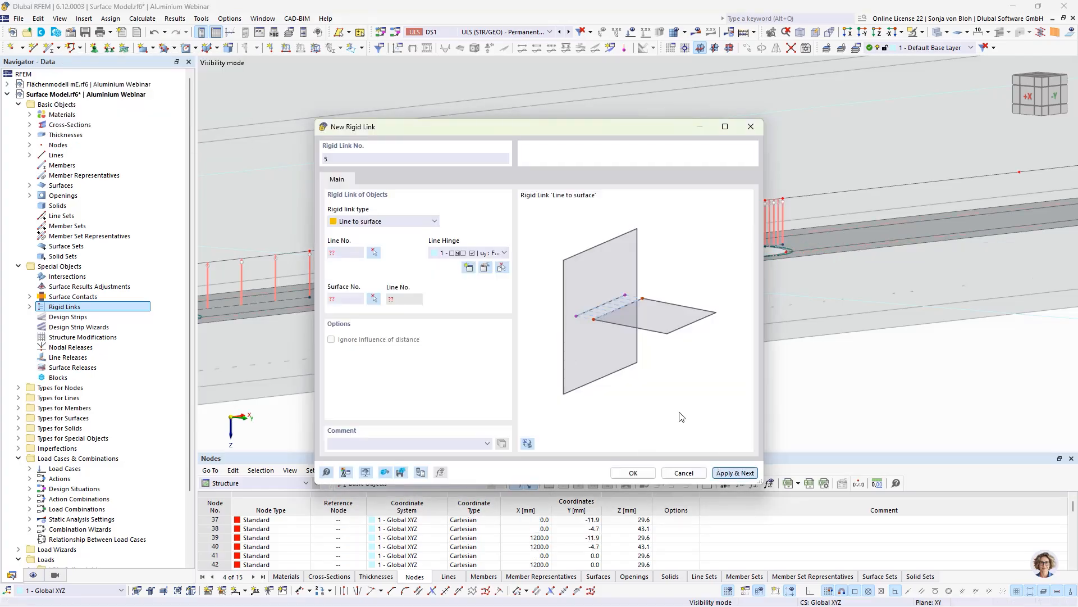
Step: Add a rigid link from the plate-edge segment between the second and third holes, line 443, to surface 25
{"action": "left_click", "coordinate": [373, 252]}
{"action": "scroll", "coordinate": [422, 287], "scroll_direction": "down", "scroll_amount": 4}
{"action": "middle_click_drag", "start_coordinate": [876, 293], "coordinate": [758, 323]}
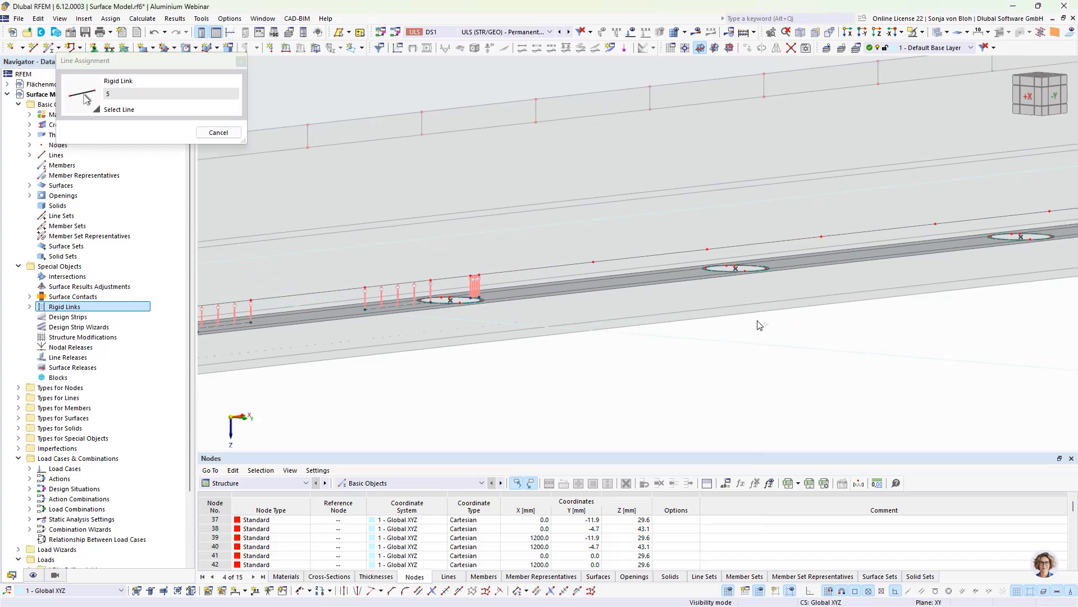
{"action": "left_click", "coordinate": [640, 257]}
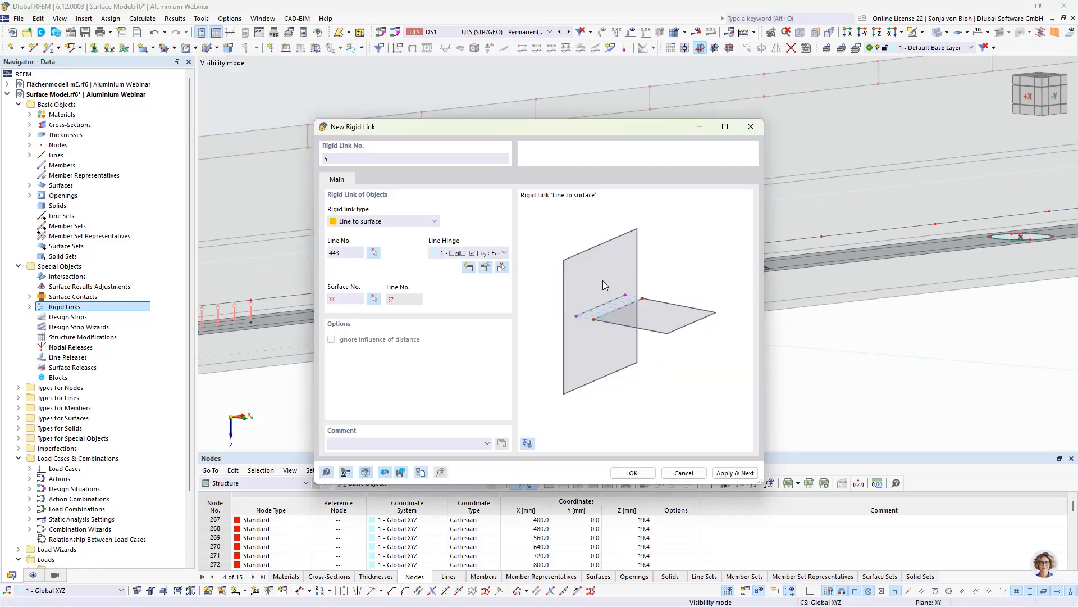
{"action": "left_click", "coordinate": [374, 298]}
{"action": "left_click", "coordinate": [493, 292]}
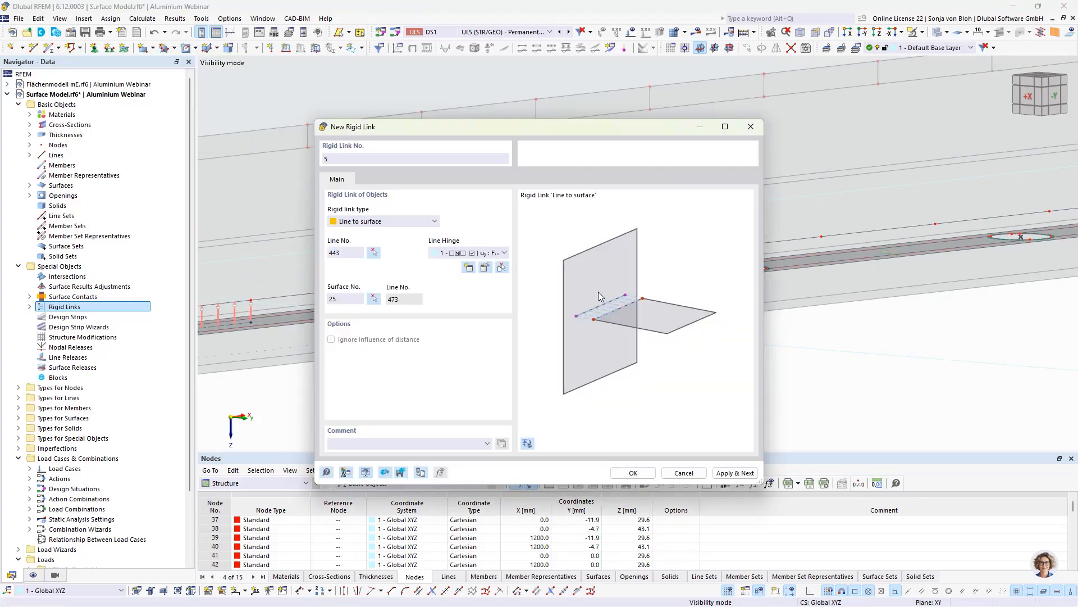
{"action": "left_click", "coordinate": [724, 473]}
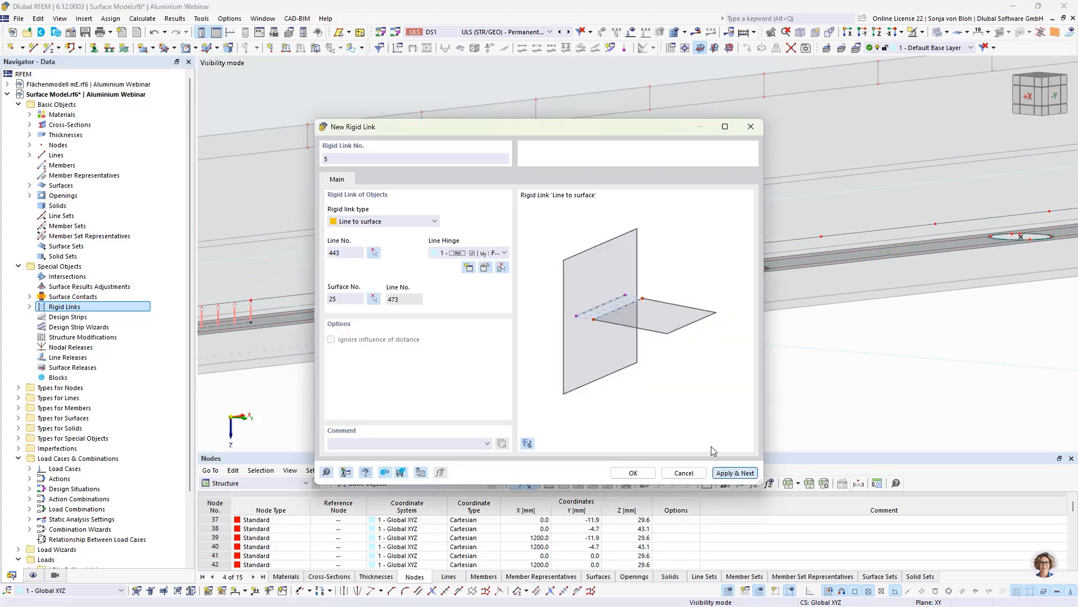
Step: Add a rigid link from the plate-edge segment between the third and fourth holes, line 445, to surface 25
{"action": "left_click", "coordinate": [373, 252]}
{"action": "left_click", "coordinate": [867, 232]}
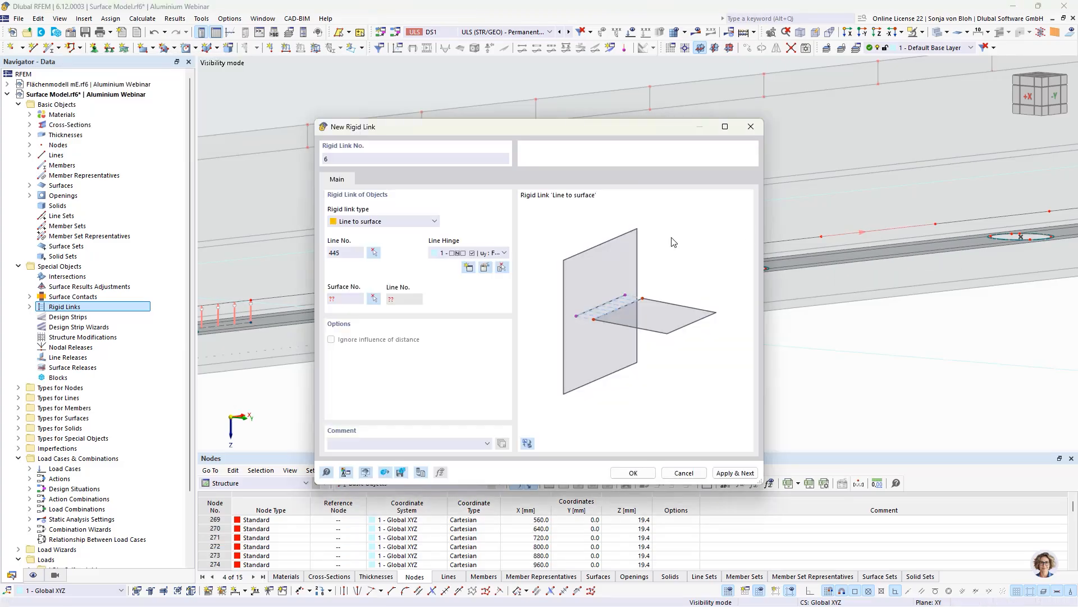
{"action": "left_click", "coordinate": [373, 298]}
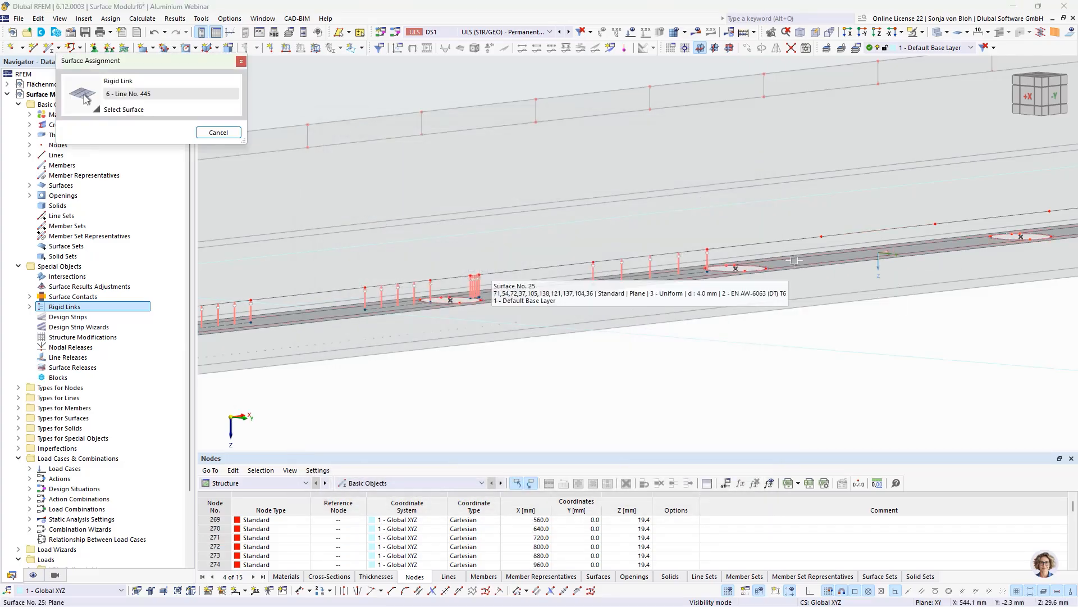
{"action": "left_click", "coordinate": [795, 265]}
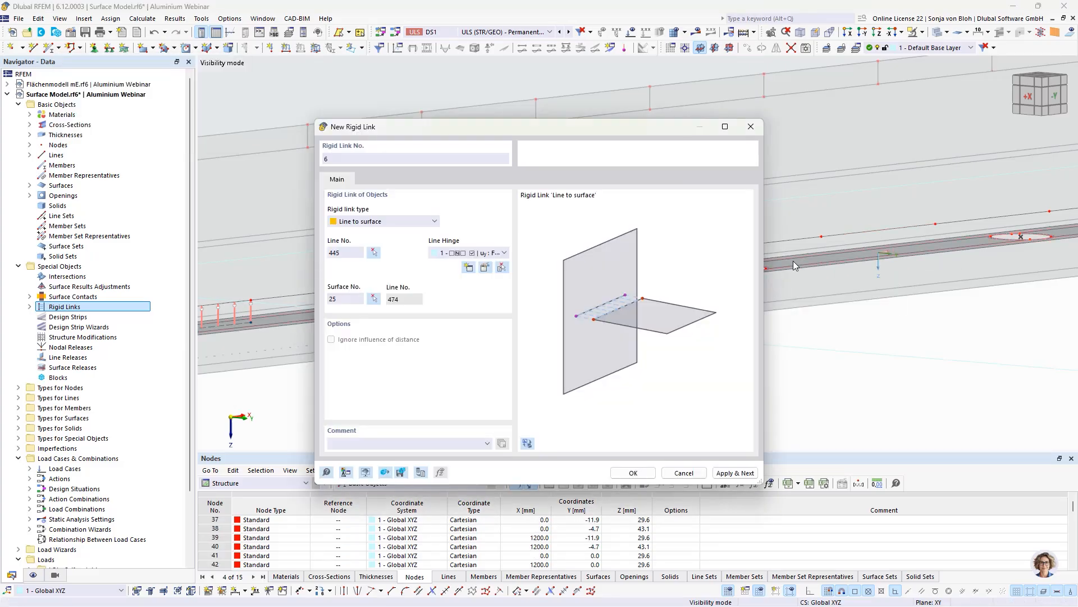
{"action": "left_click", "coordinate": [733, 472]}
Step: Add a rigid link from the plate-edge segment between the fourth and fifth holes, line 447, to surface 25
{"action": "left_click", "coordinate": [373, 252]}
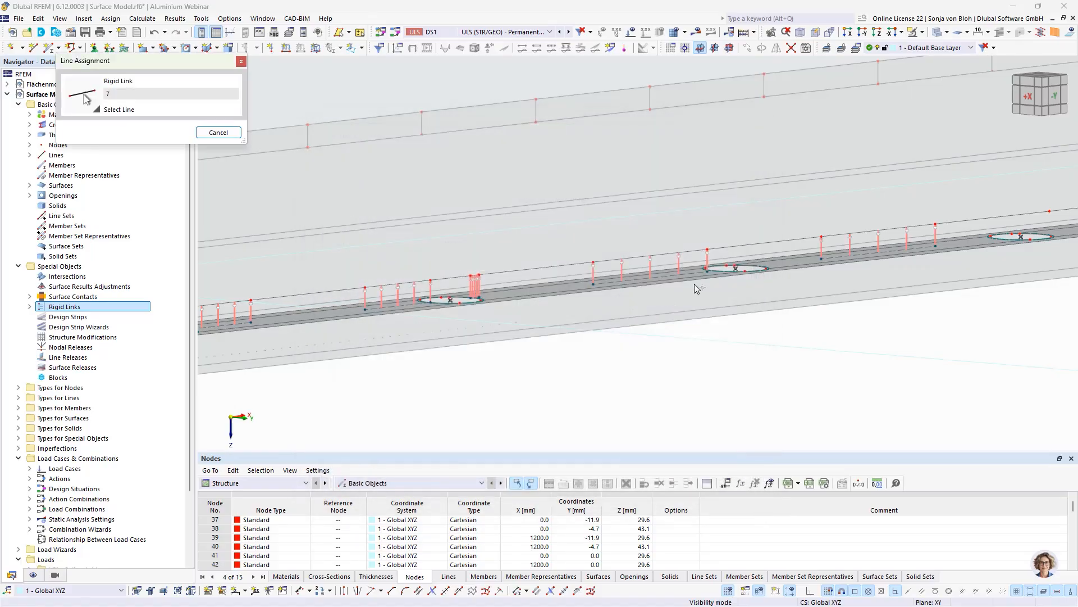
{"action": "middle_click_drag", "start_coordinate": [839, 298], "coordinate": [646, 324]}
{"action": "scroll", "coordinate": [649, 313], "scroll_direction": "up", "scroll_amount": 2}
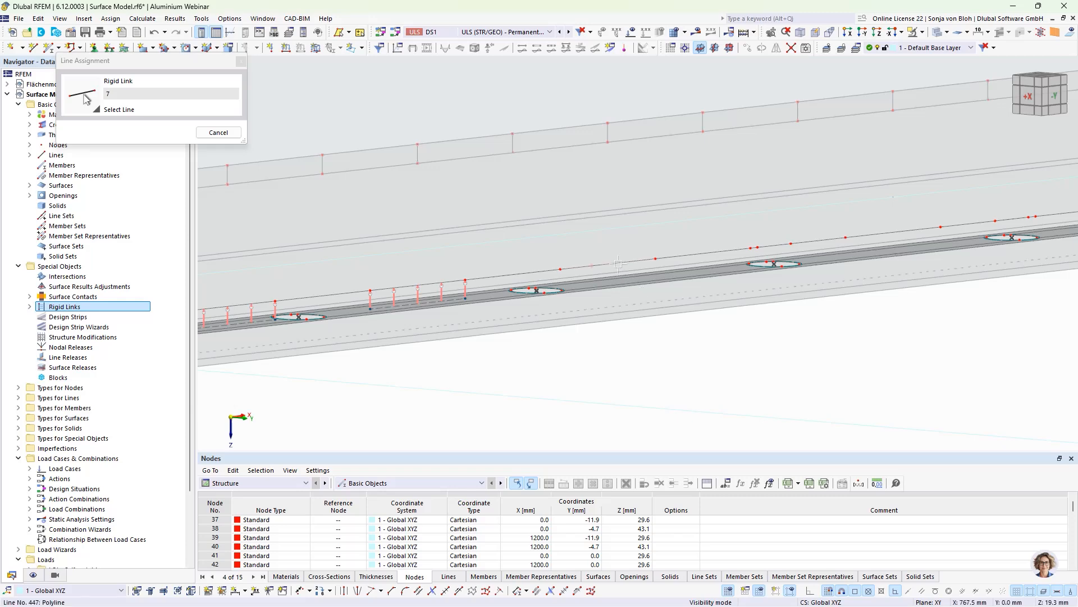
{"action": "left_click", "coordinate": [620, 269]}
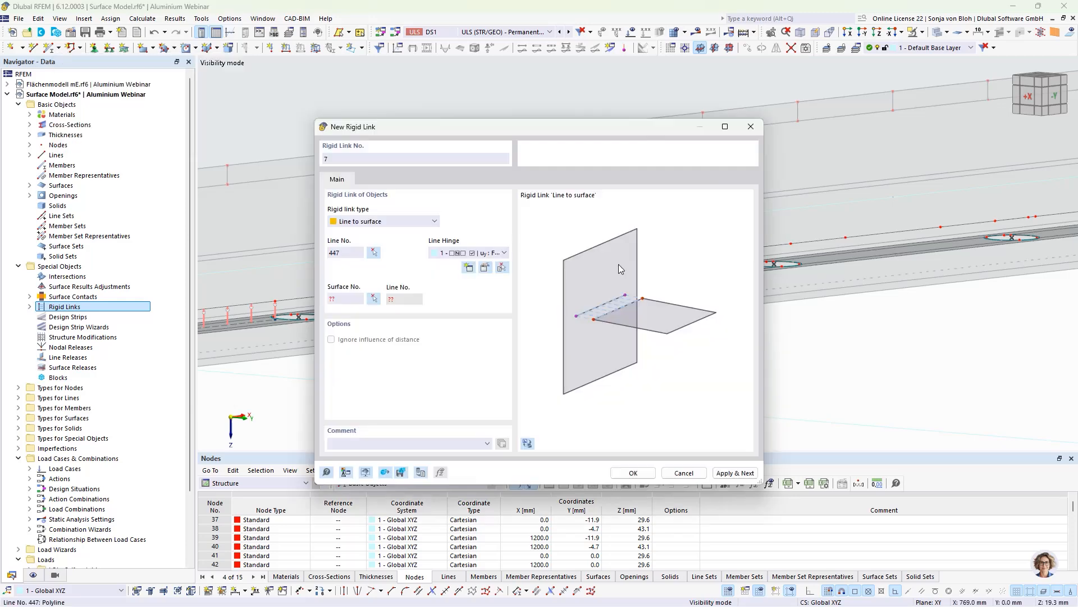
{"action": "left_click", "coordinate": [374, 298]}
{"action": "left_click", "coordinate": [627, 292]}
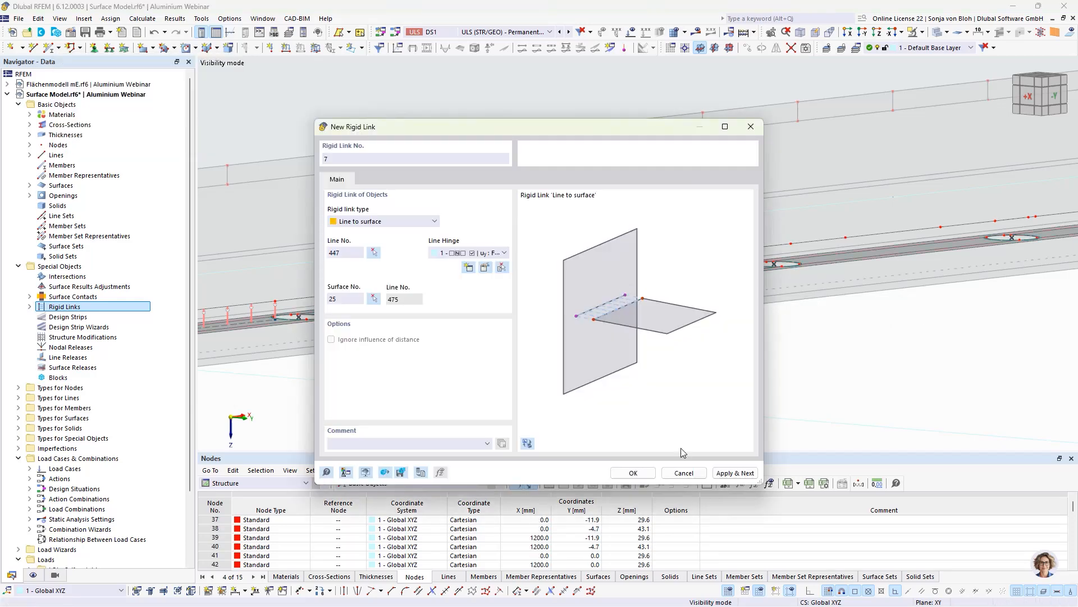
{"action": "left_click", "coordinate": [730, 473]}
Step: Add a rigid link from the short plate-edge segment at the fifth hole, line 449, to surface 25
{"action": "left_click", "coordinate": [373, 252]}
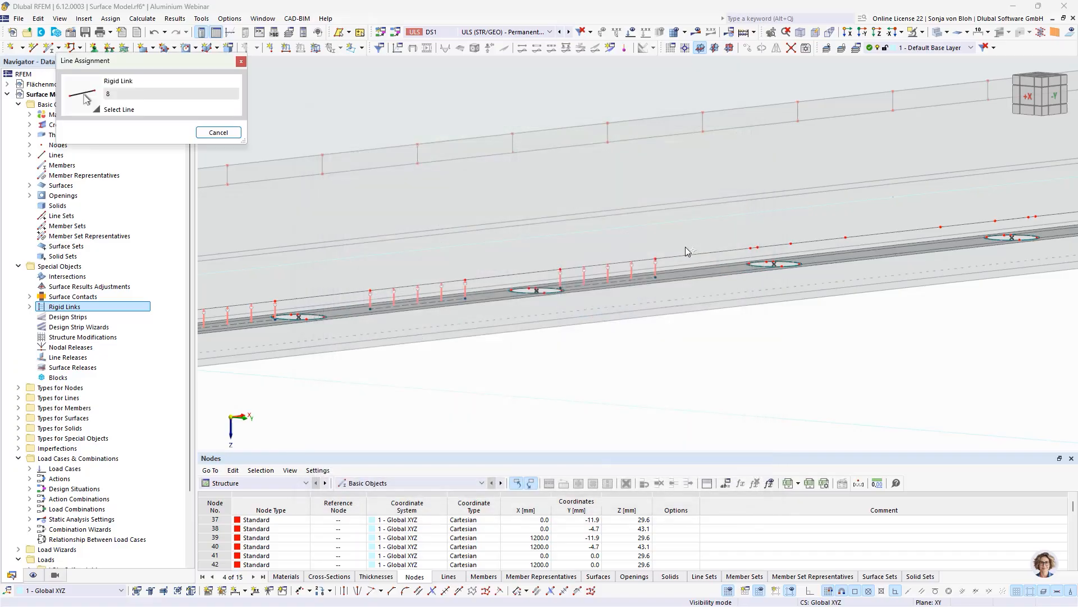
{"action": "scroll", "coordinate": [767, 254], "scroll_direction": "up", "scroll_amount": 3}
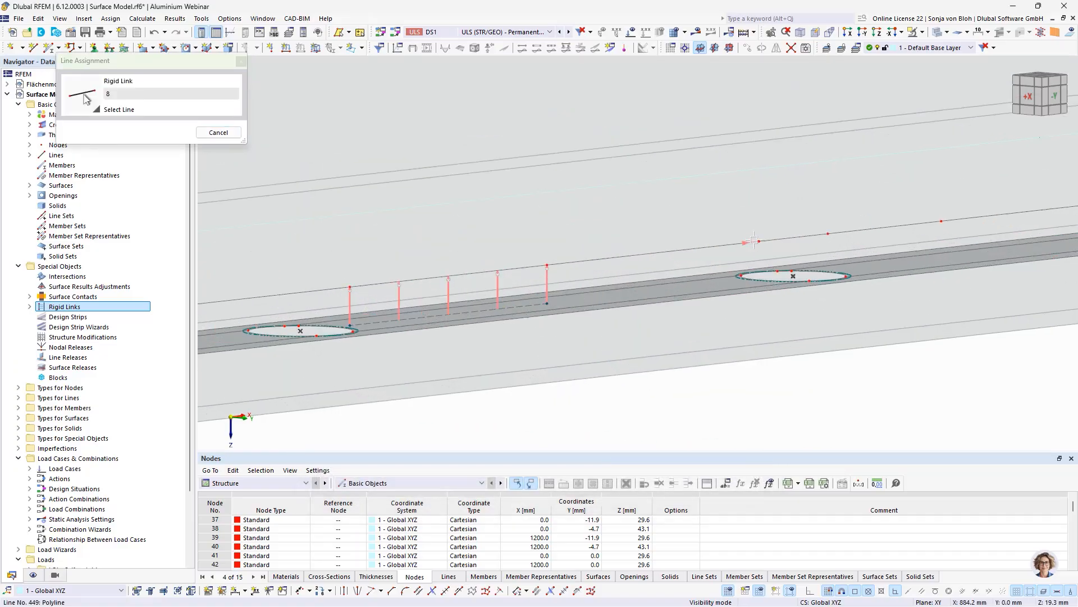
{"action": "left_click", "coordinate": [763, 242]}
{"action": "left_click", "coordinate": [373, 299]}
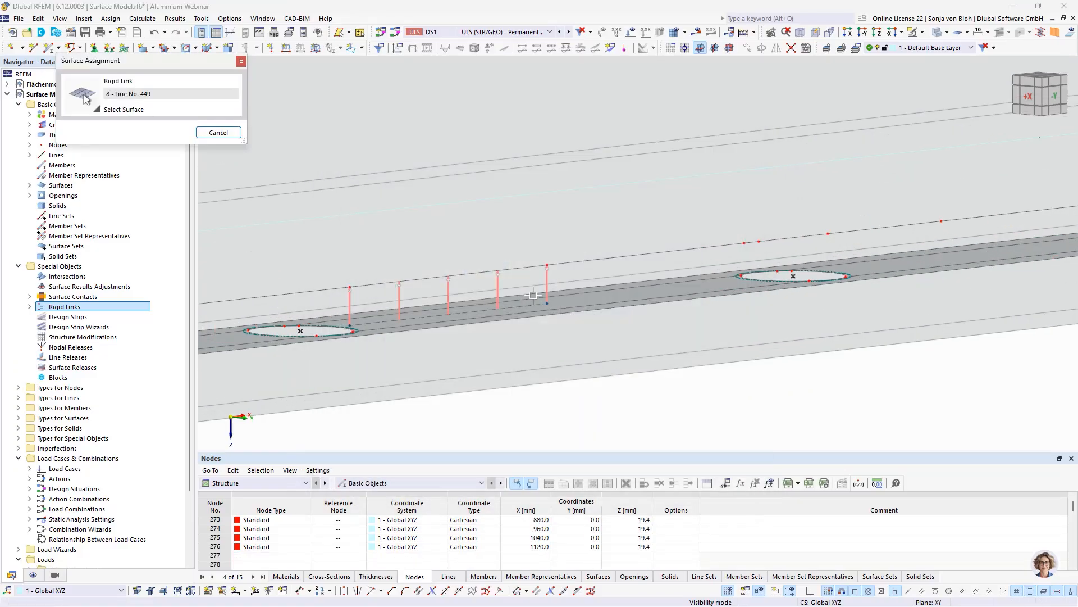
{"action": "left_click", "coordinate": [634, 290]}
{"action": "left_click", "coordinate": [735, 473]}
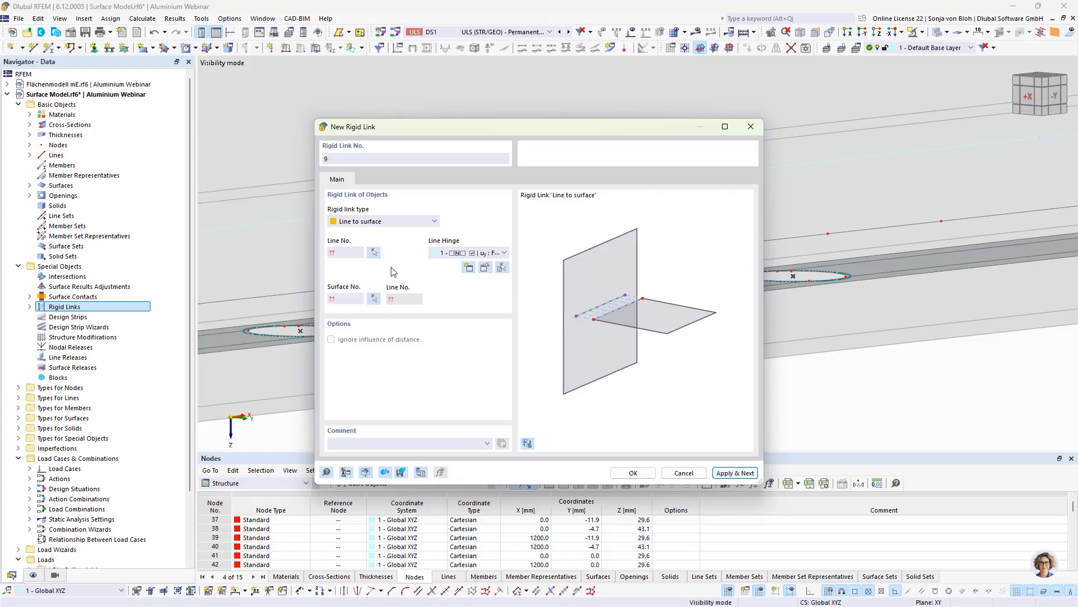
Step: Add a rigid link from the plate-edge segment just past the fifth hole, line 466, to surface 25
{"action": "left_click", "coordinate": [373, 253]}
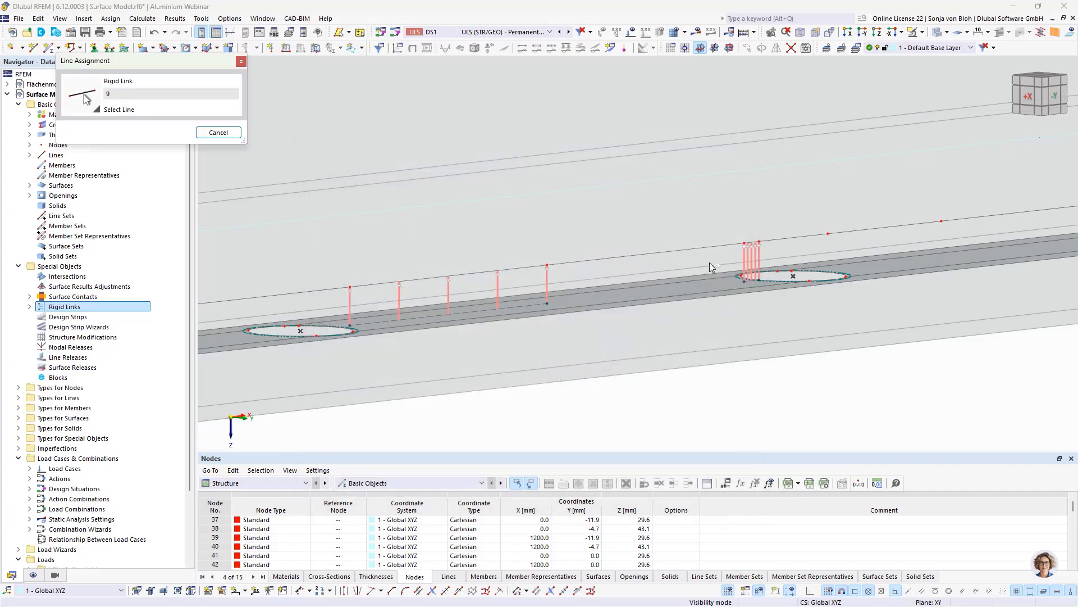
{"action": "left_click", "coordinate": [856, 229]}
{"action": "left_click", "coordinate": [374, 299]}
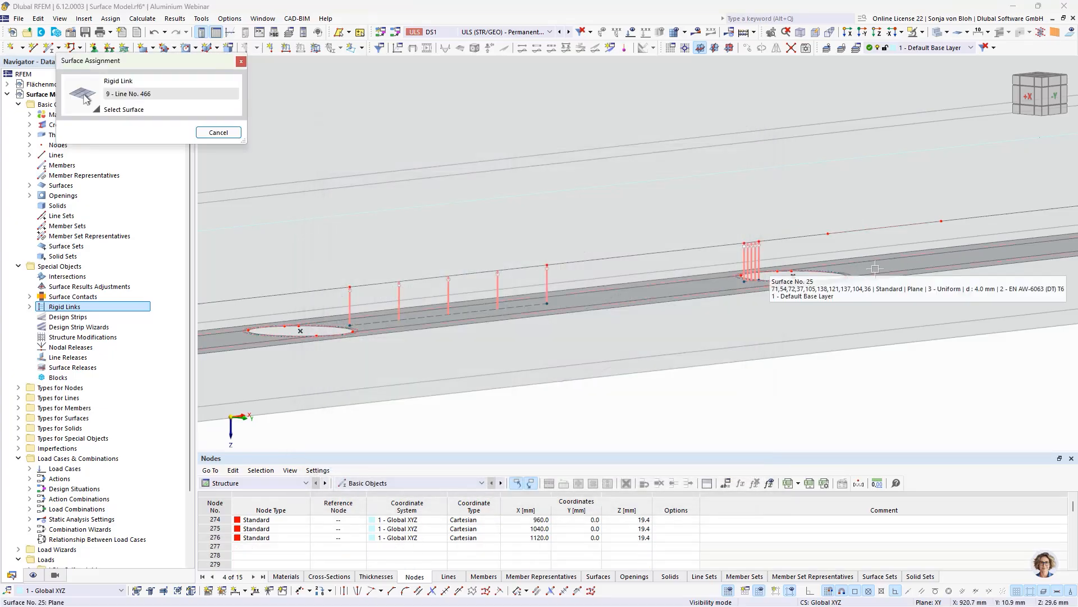
{"action": "left_click", "coordinate": [875, 266]}
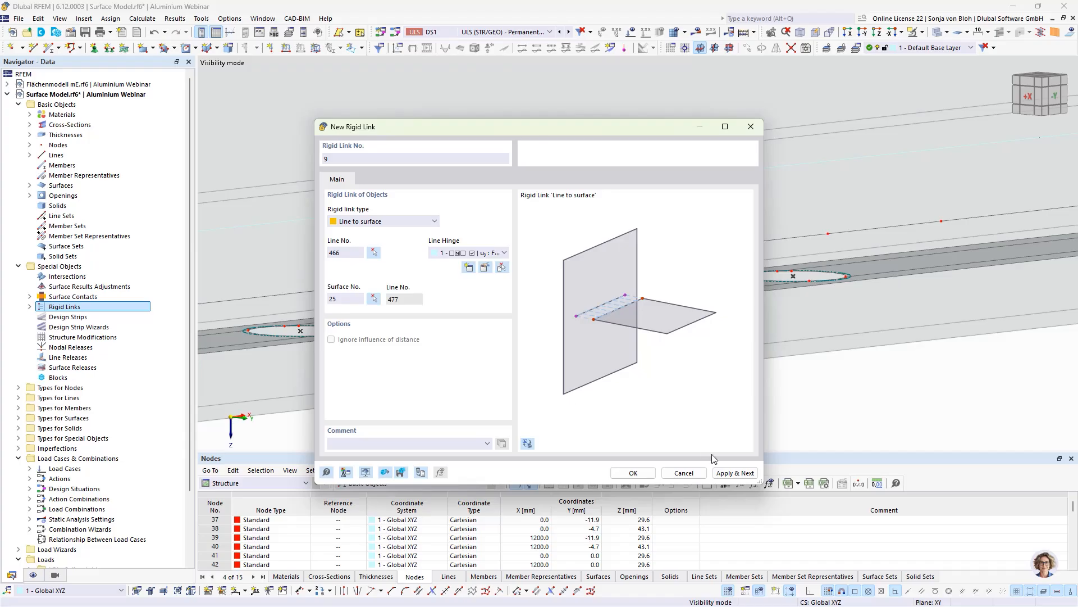
{"action": "left_click", "coordinate": [734, 472]}
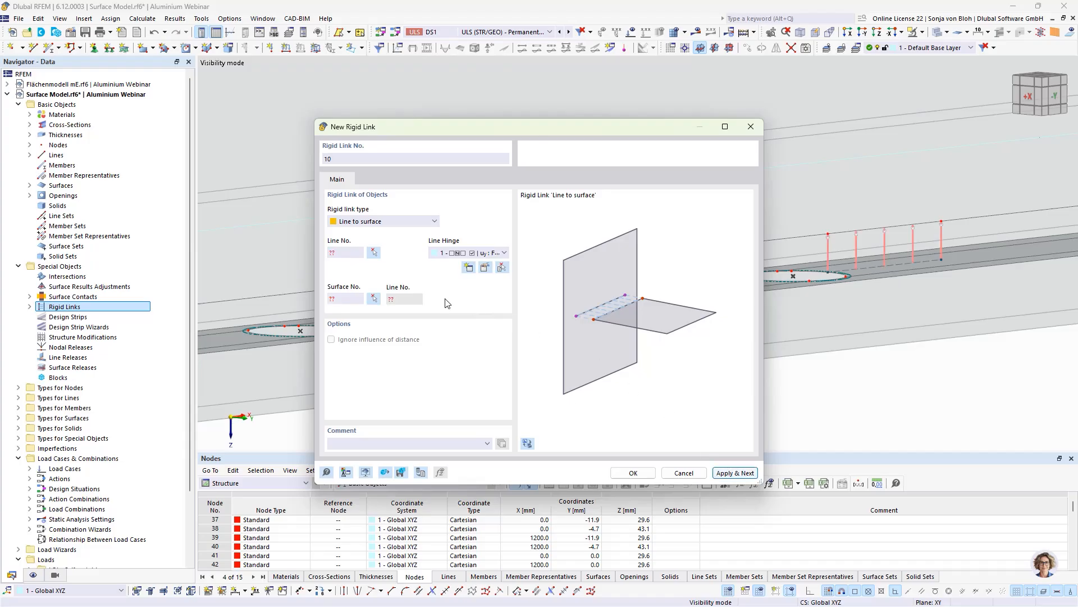
Step: Add a rigid link from the plate-edge segment leading up to the sixth hole, line 451, to surface 25
{"action": "left_click", "coordinate": [373, 252]}
{"action": "middle_click_drag", "start_coordinate": [590, 306], "coordinate": [650, 219]}
{"action": "left_click", "coordinate": [642, 229]}
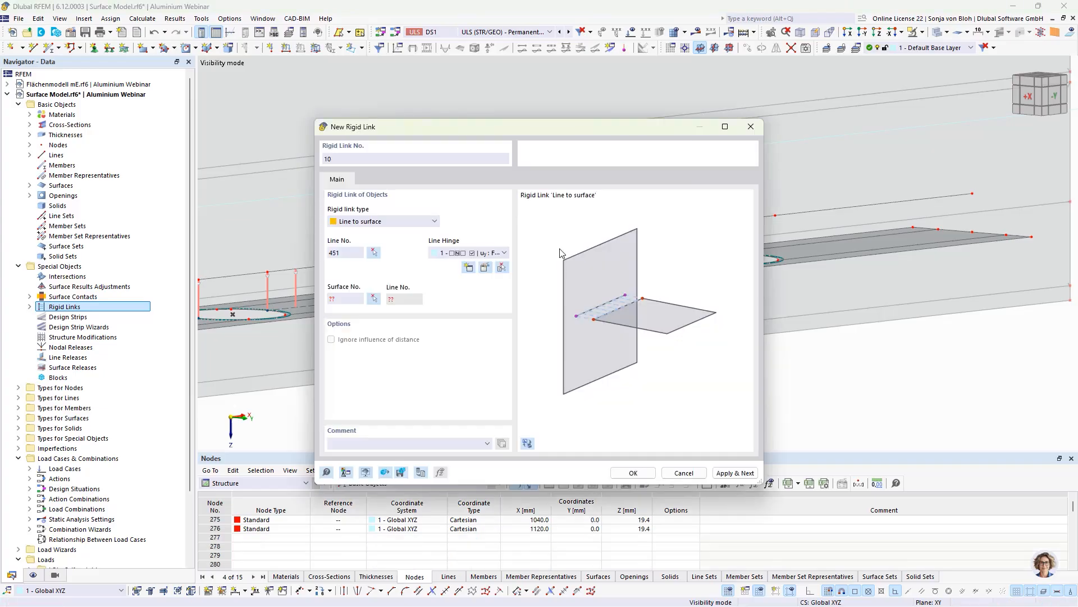
{"action": "left_click", "coordinate": [373, 298]}
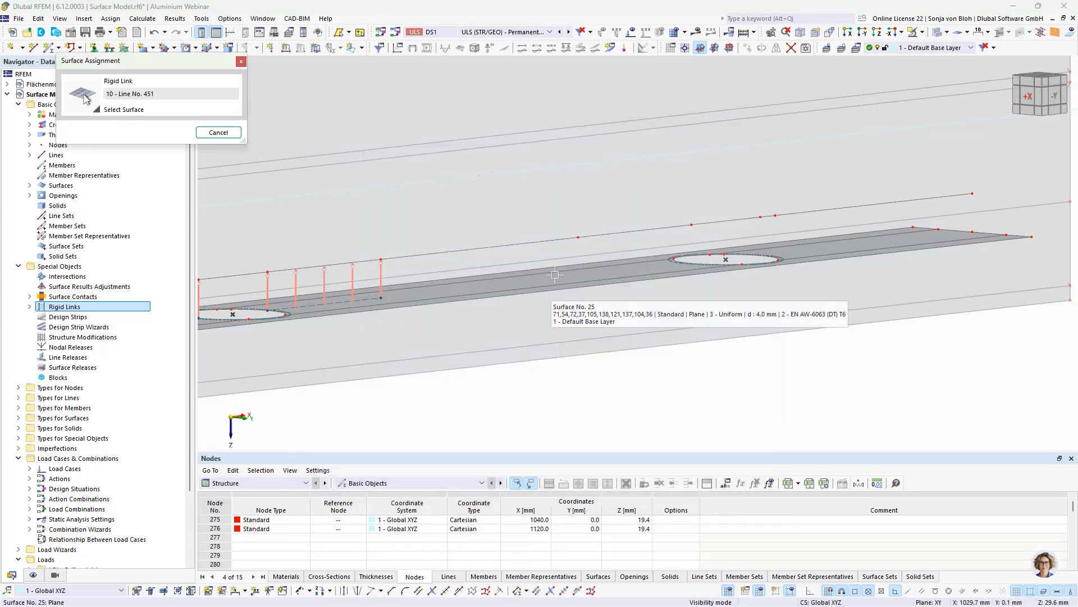
{"action": "left_click", "coordinate": [556, 273]}
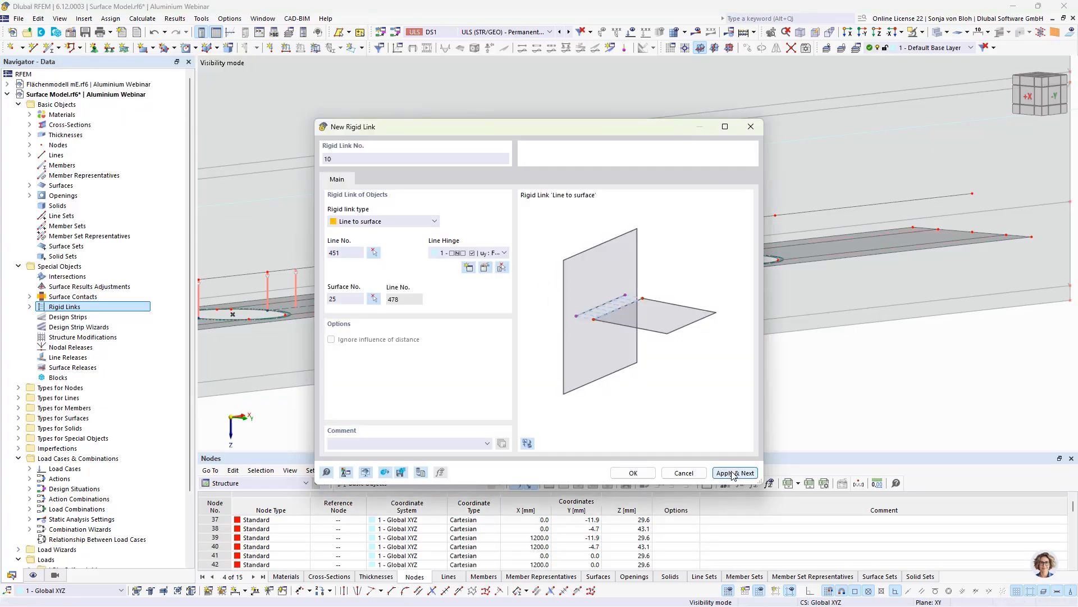
{"action": "left_click", "coordinate": [735, 473]}
Step: Add a rigid link from the short plate-edge segment at the sixth hole, line 468, to surface 25 and finish creating links
{"action": "left_click", "coordinate": [373, 253]}
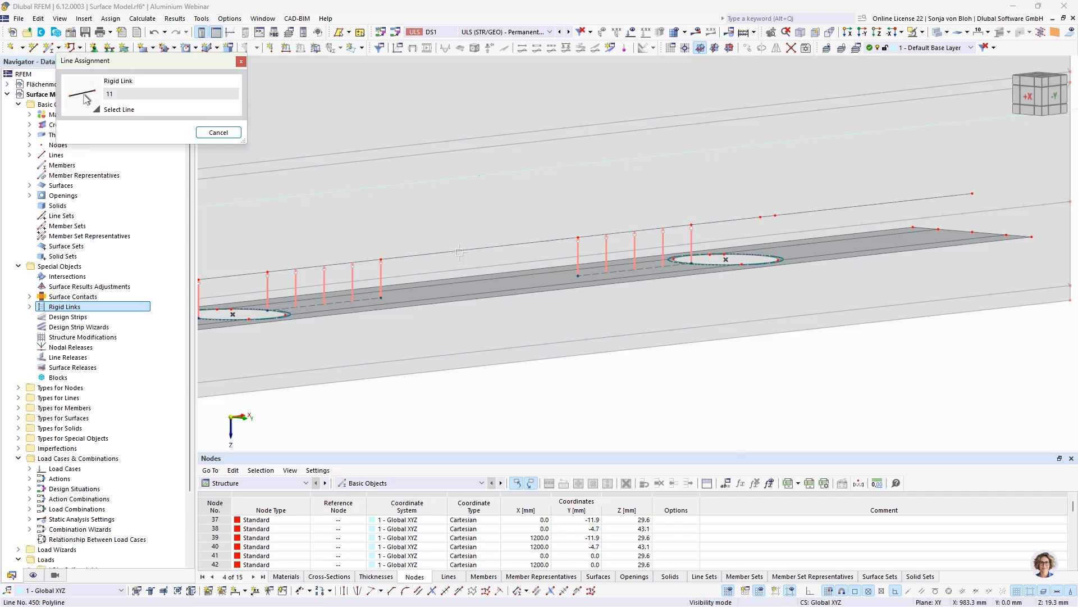
{"action": "left_click", "coordinate": [768, 215]}
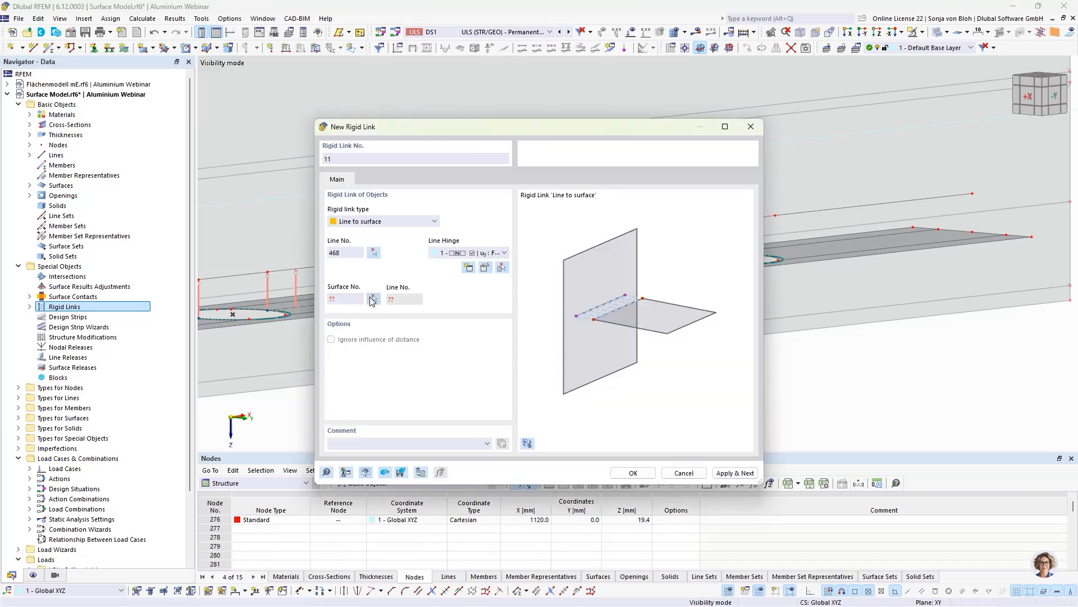
{"action": "left_click", "coordinate": [373, 298]}
{"action": "left_click", "coordinate": [824, 251]}
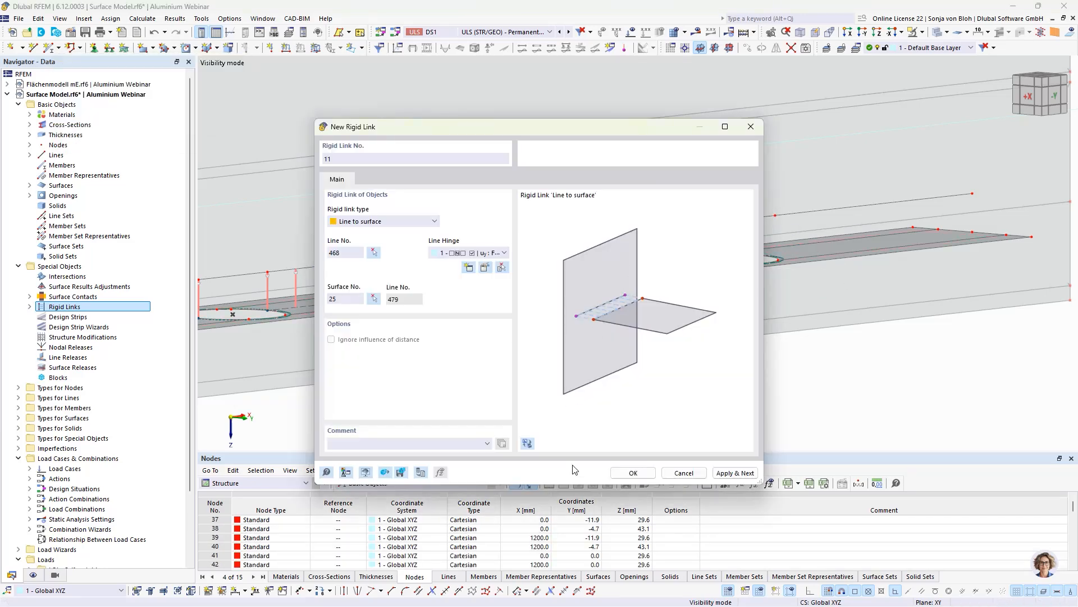
{"action": "left_click", "coordinate": [633, 473]}
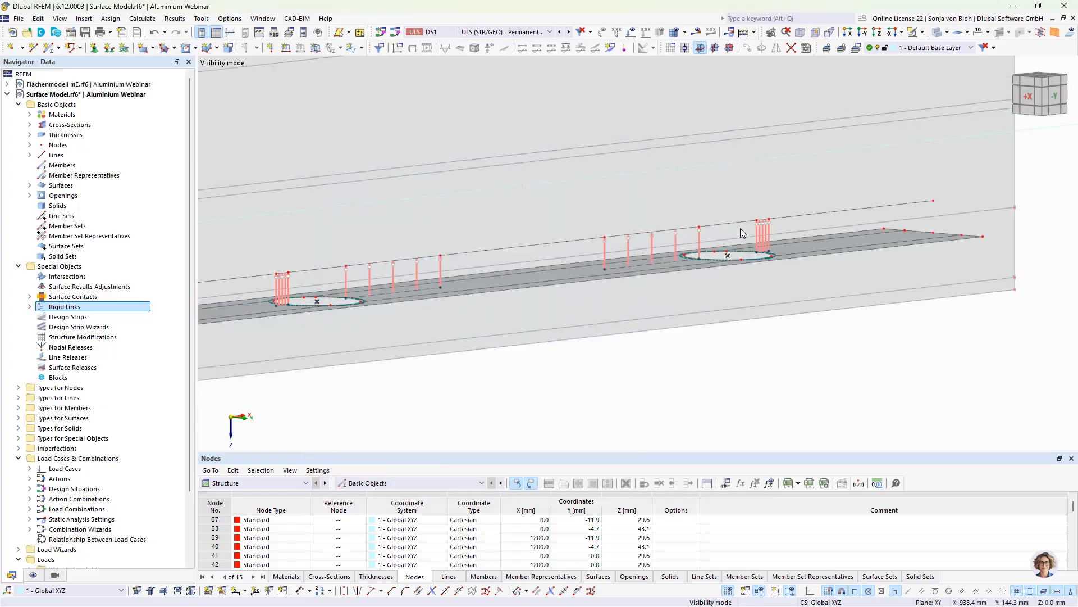
Step: Cancel the current visibility mode and activate the generated visibility for arc-type lines
{"action": "scroll", "coordinate": [733, 250], "scroll_direction": "down", "scroll_amount": 3}
{"action": "scroll", "coordinate": [734, 250], "scroll_direction": "down", "scroll_amount": 2}
{"action": "scroll", "coordinate": [483, 297], "scroll_direction": "up", "scroll_amount": 3}
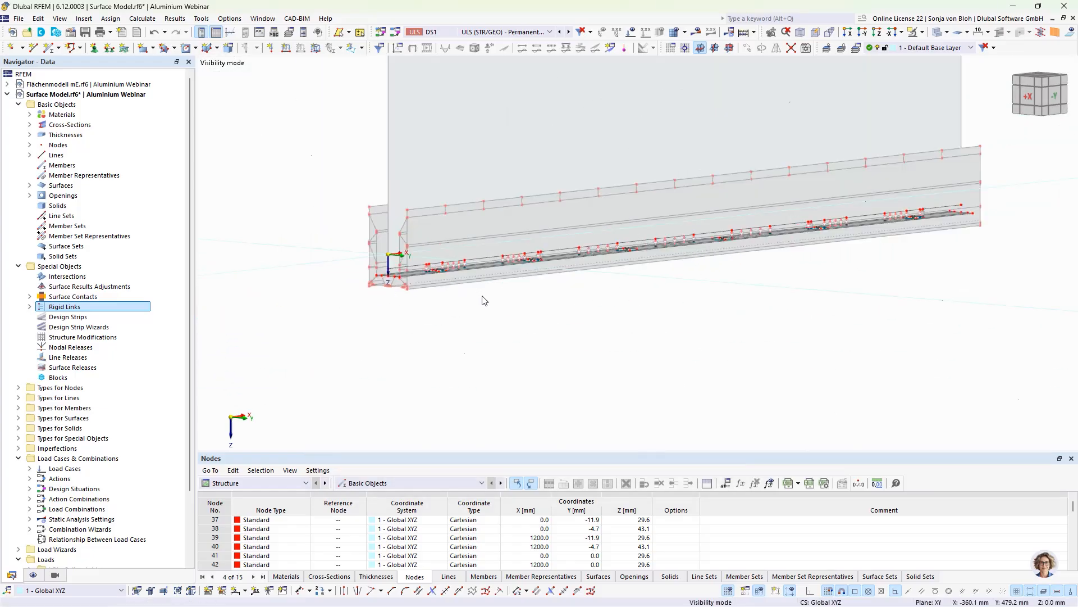
{"action": "middle_click_drag", "start_coordinate": [771, 327], "coordinate": [731, 342], "text": "ctrl"}
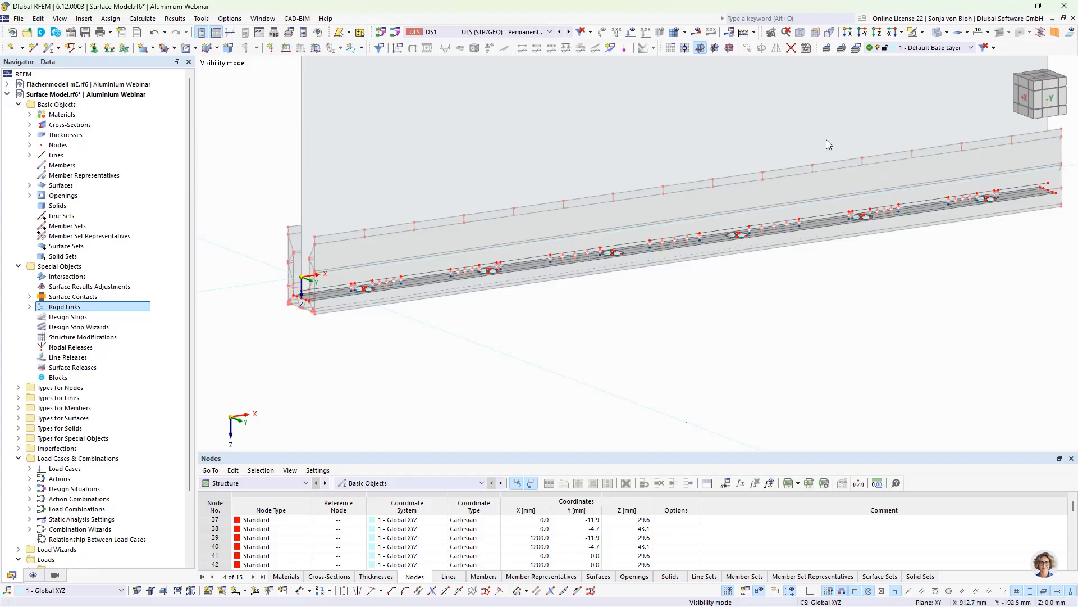
{"action": "left_click", "coordinate": [922, 32]}
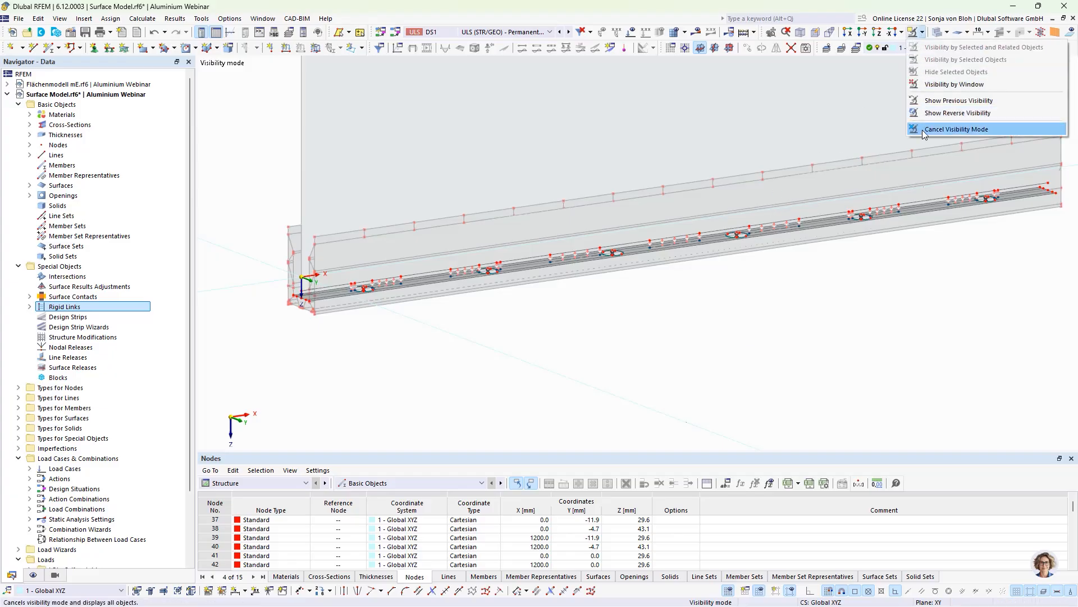
{"action": "left_click", "coordinate": [925, 129]}
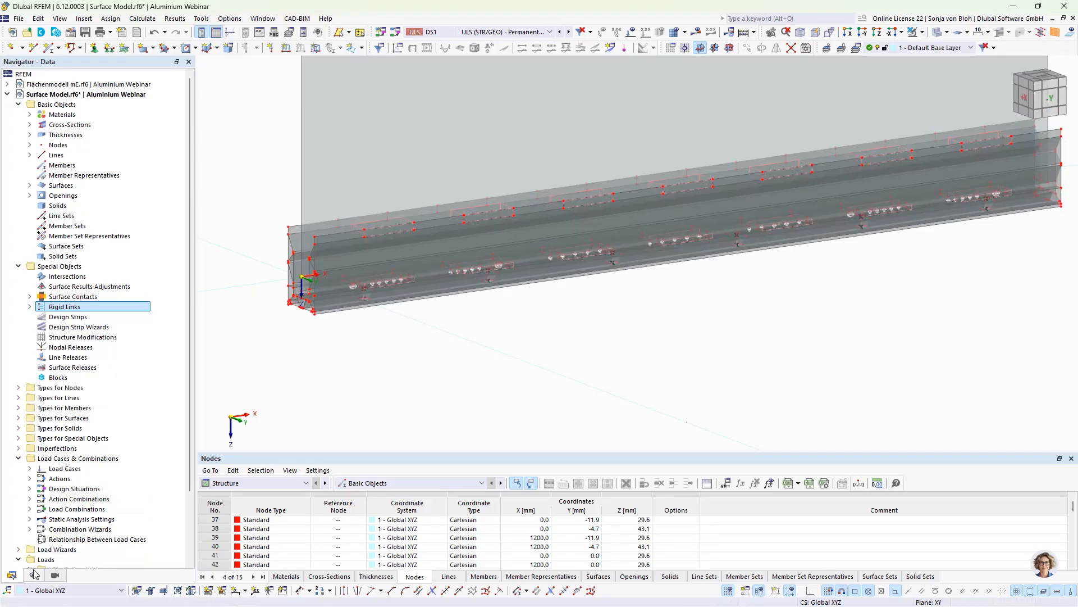
{"action": "left_click", "coordinate": [54, 575]}
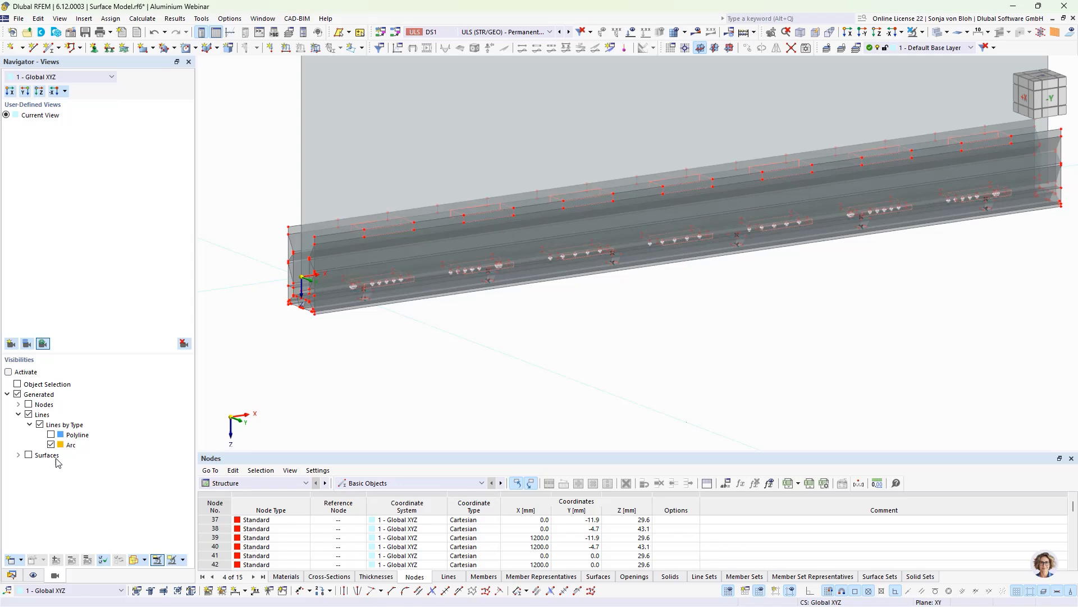
{"action": "left_click", "coordinate": [9, 372]}
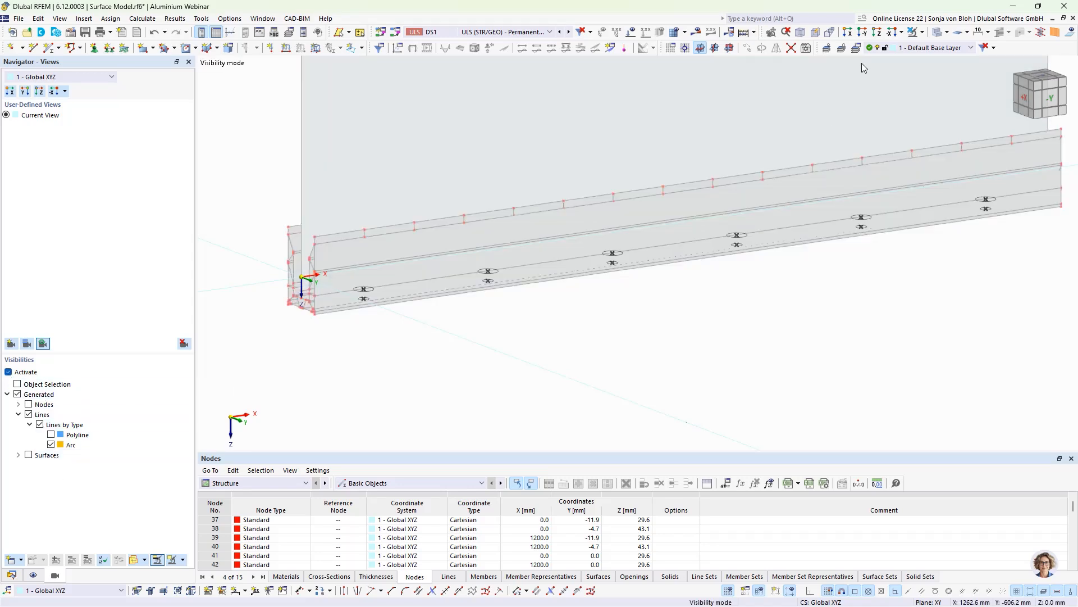
Step: Assign line support 1, Hinged, to the arc lines of the lower row of holes along the profile's bottom
{"action": "left_click", "coordinate": [862, 32]}
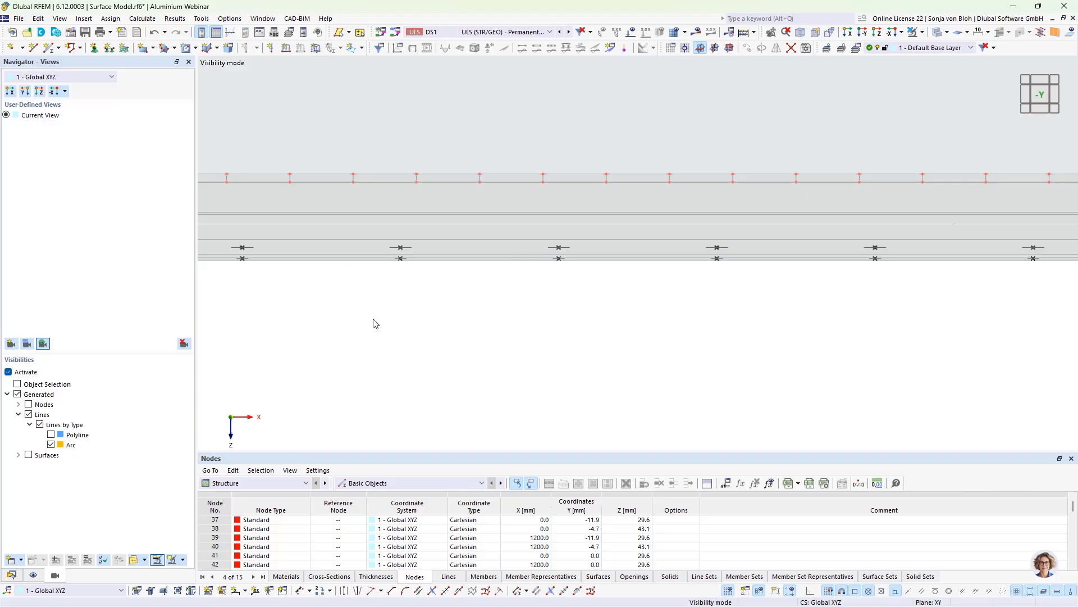
{"action": "scroll", "coordinate": [400, 342], "scroll_direction": "down", "scroll_amount": 2}
{"action": "middle_click_drag", "start_coordinate": [441, 365], "coordinate": [417, 344]}
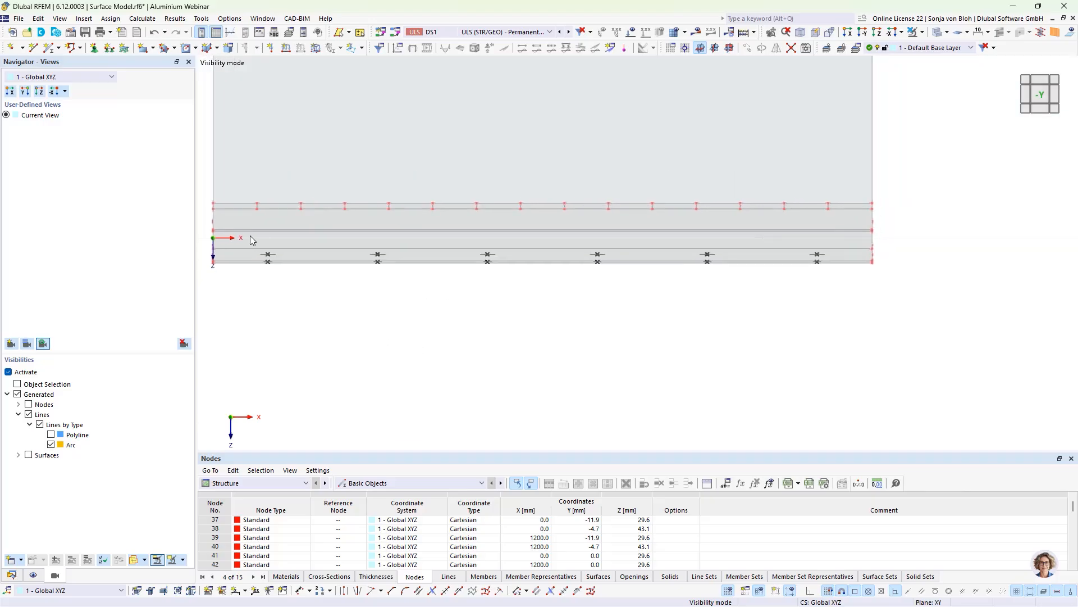
{"action": "left_click", "coordinate": [110, 48]}
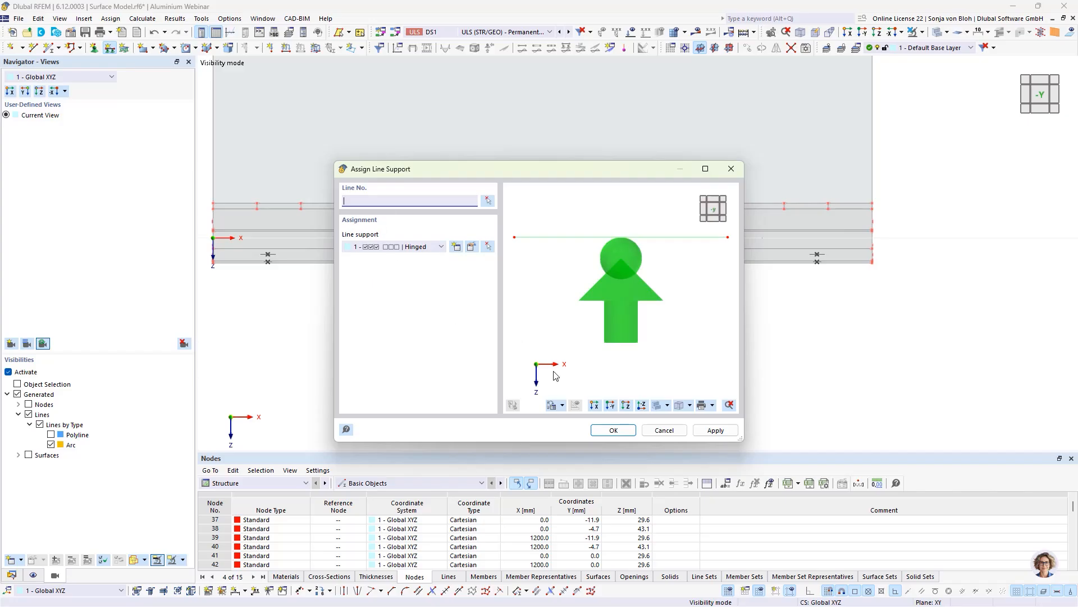
{"action": "left_click", "coordinate": [609, 430]}
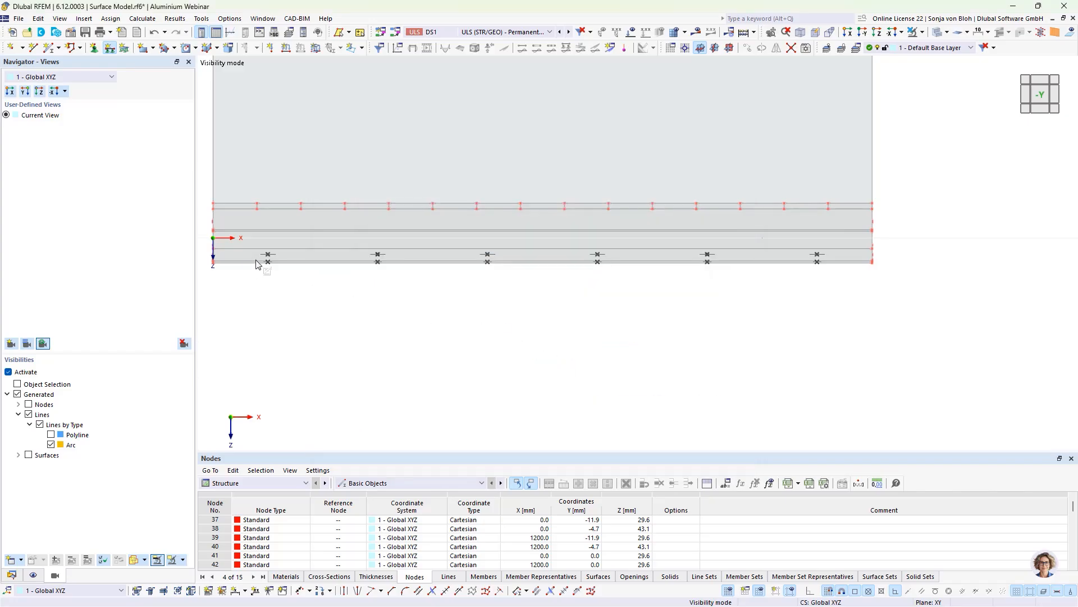
{"action": "left_click_drag", "start_coordinate": [255, 257], "coordinate": [870, 298]}
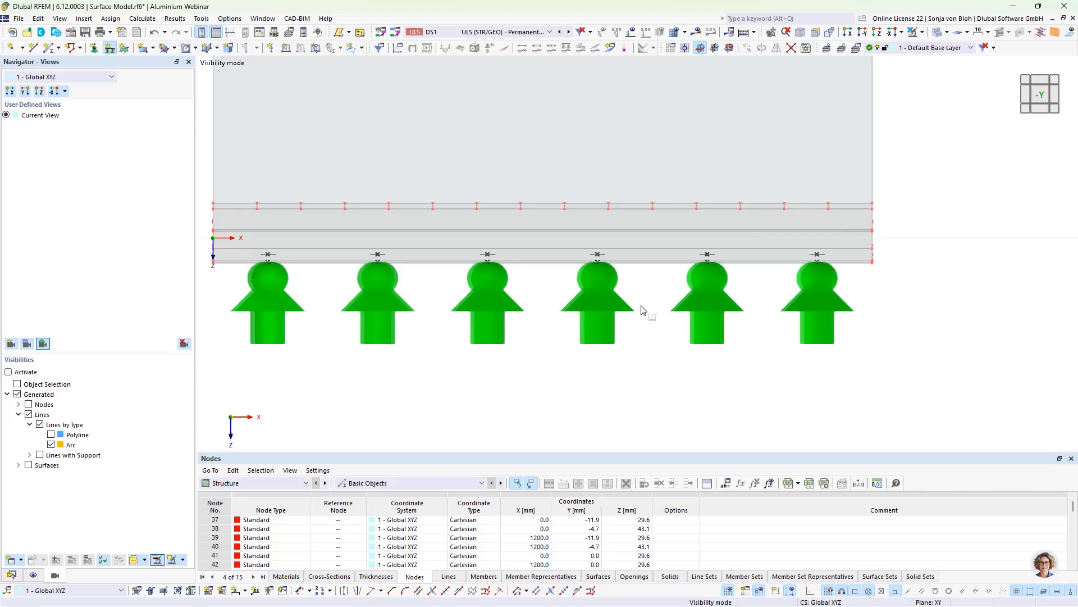
Step: Reduce the display size of the line support symbols and clear the selection
{"action": "right_click", "coordinate": [387, 289]}
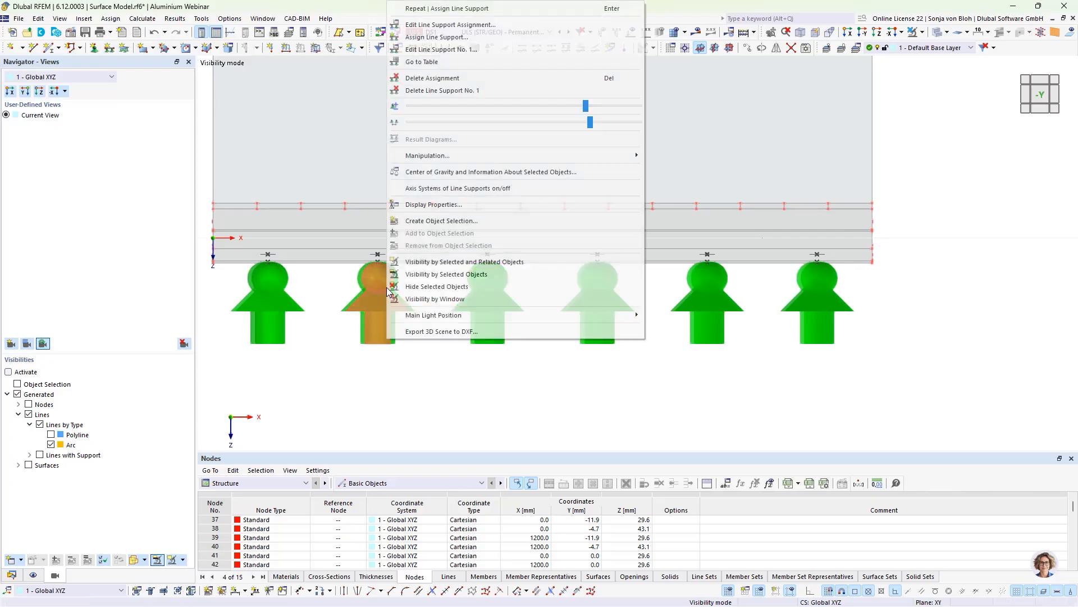
{"action": "left_click_drag", "start_coordinate": [585, 107], "coordinate": [301, 290]}
{"action": "left_click", "coordinate": [289, 319]}
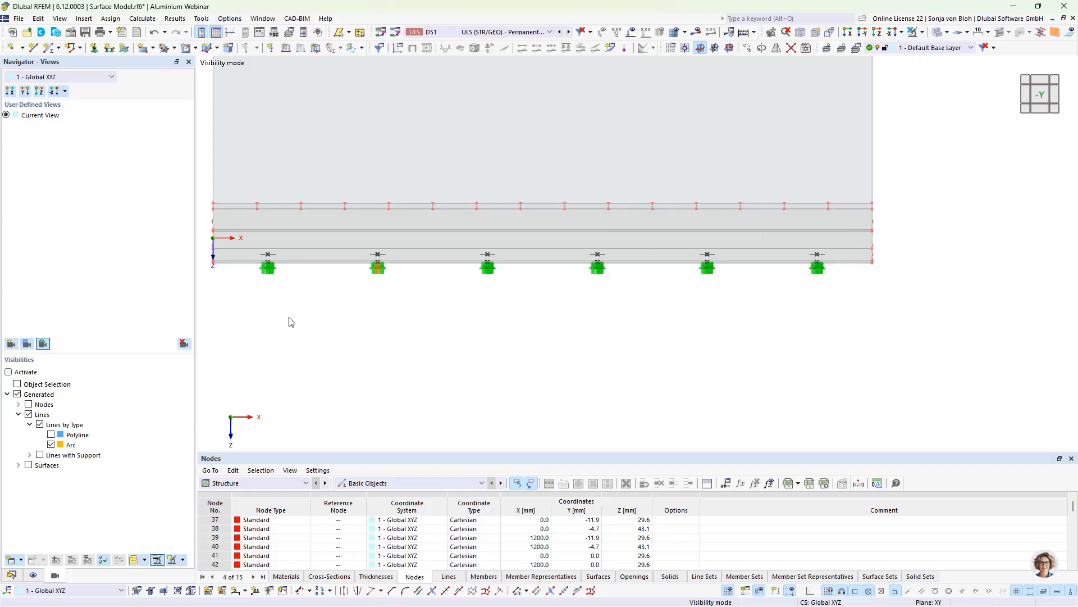
Step: Cancel the visibility mode to display all objects and show the structure in X-direction
{"action": "middle_click_drag", "start_coordinate": [323, 349], "coordinate": [488, 401], "text": "ctrl"}
{"action": "scroll", "coordinate": [466, 393], "scroll_direction": "up", "scroll_amount": 4}
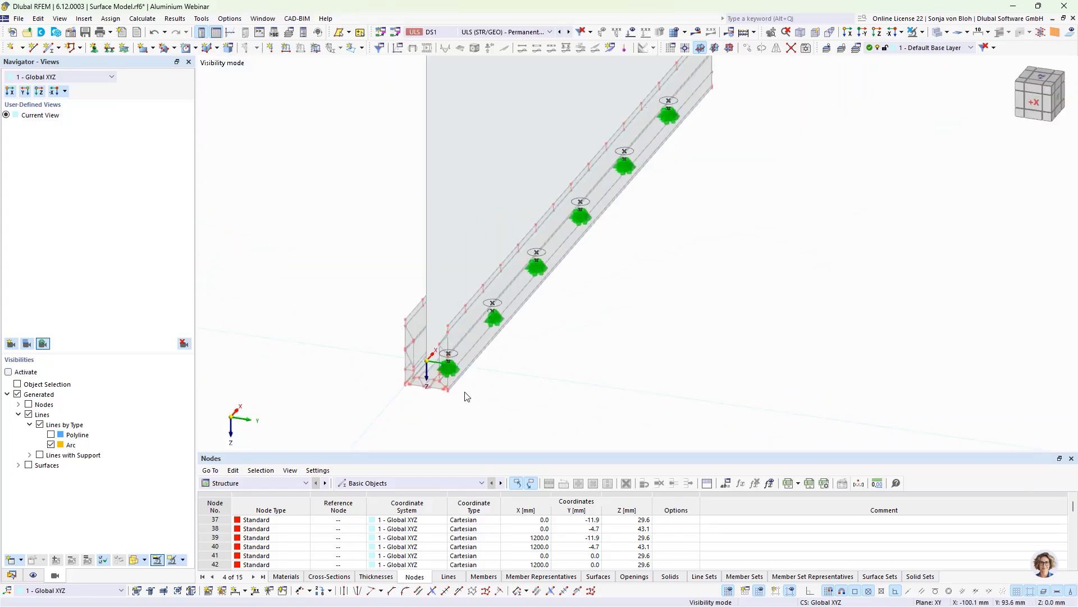
{"action": "left_click", "coordinate": [921, 32]}
{"action": "left_click", "coordinate": [926, 129]}
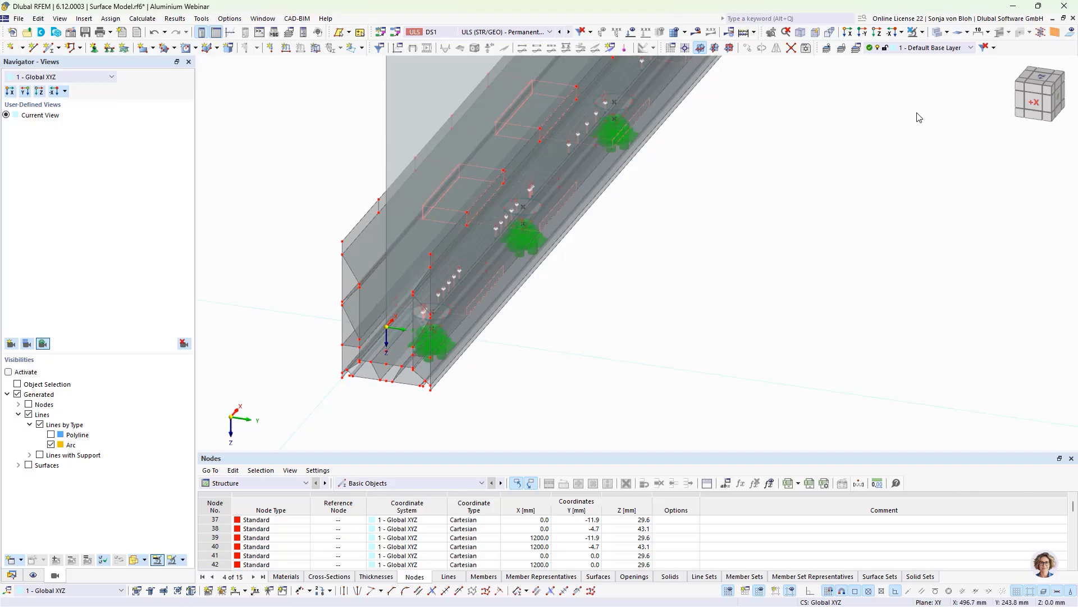
{"action": "left_click", "coordinate": [848, 32]}
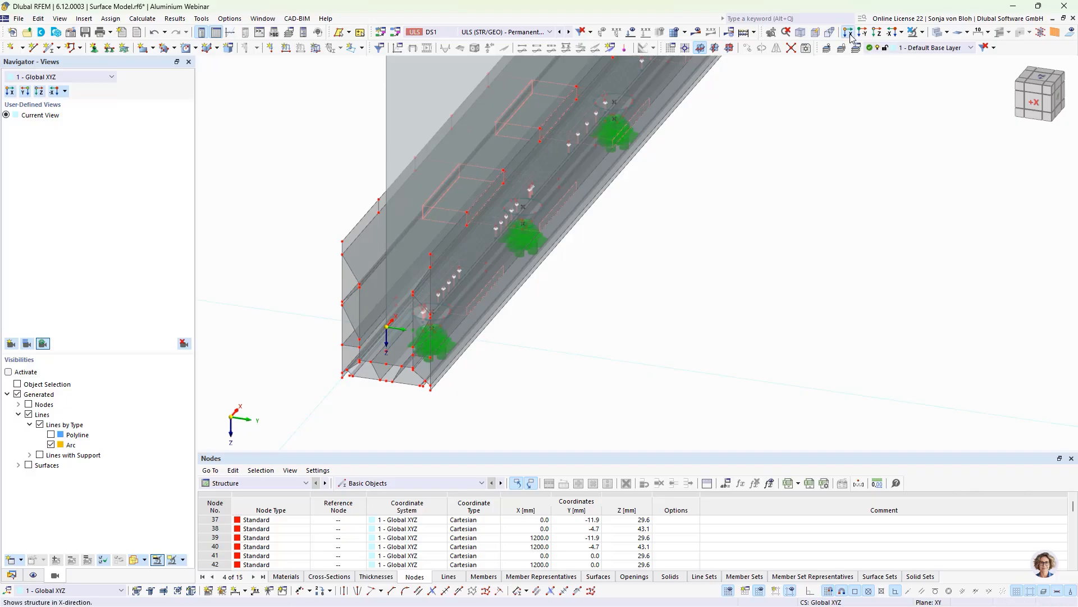
Step: Assign a new surface support to the profile's bottom surface, with uz fixed and the nonlinearity Failure if negative contact stress σz
{"action": "scroll", "coordinate": [637, 424], "scroll_direction": "up", "scroll_amount": 8}
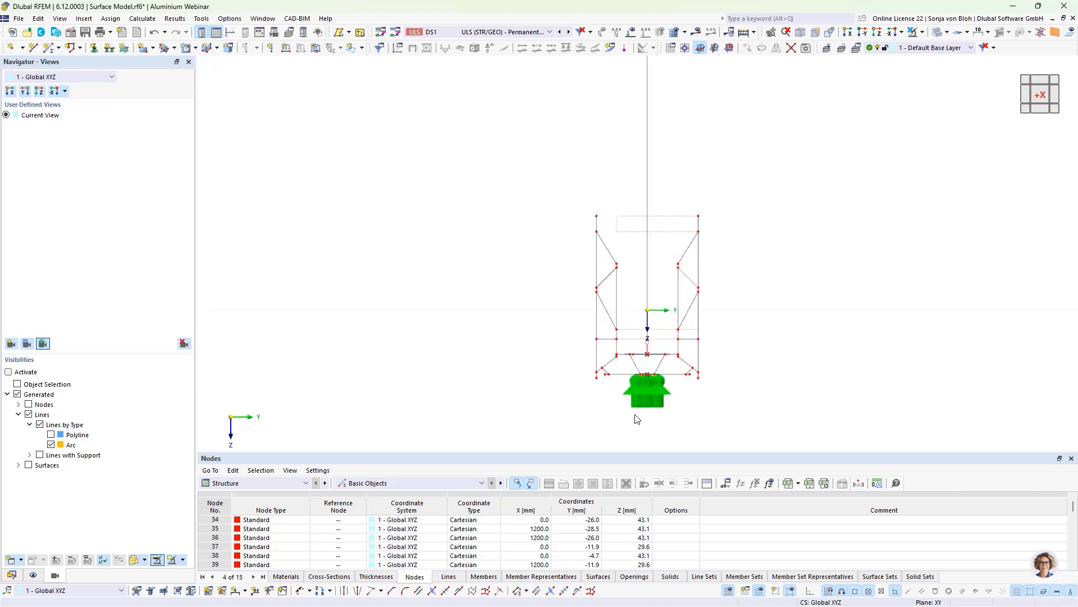
{"action": "left_click_drag", "start_coordinate": [493, 288], "coordinate": [893, 309]}
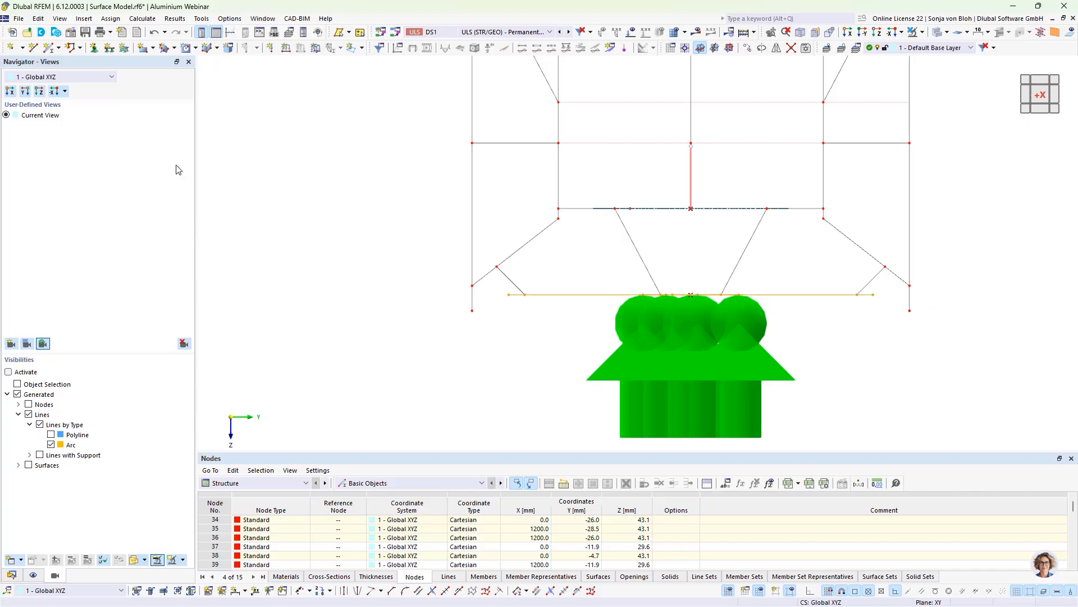
{"action": "left_click", "coordinate": [124, 49]}
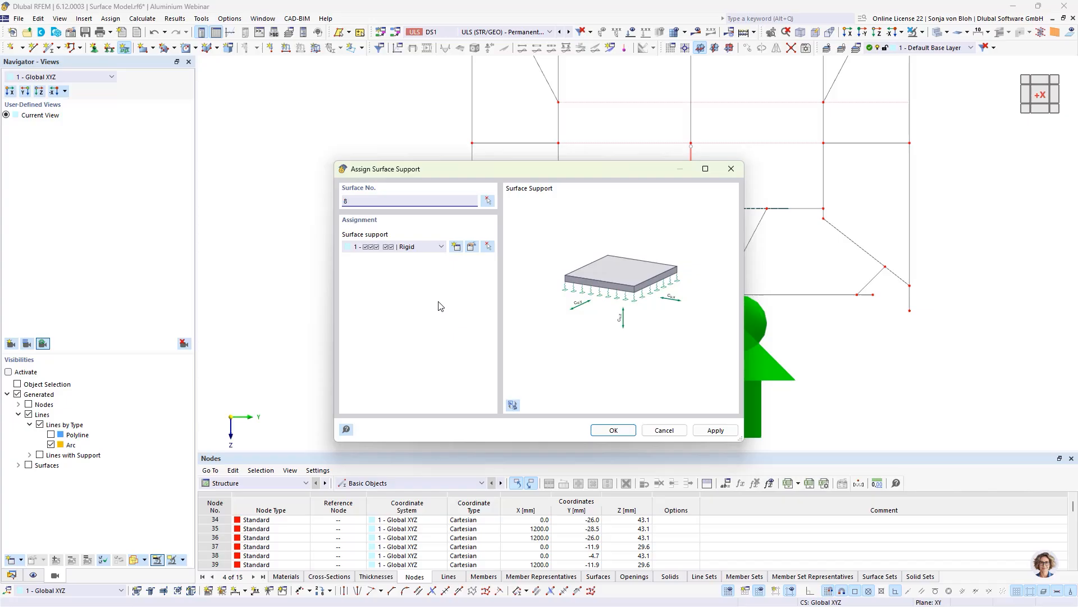
{"action": "left_click", "coordinate": [456, 247]}
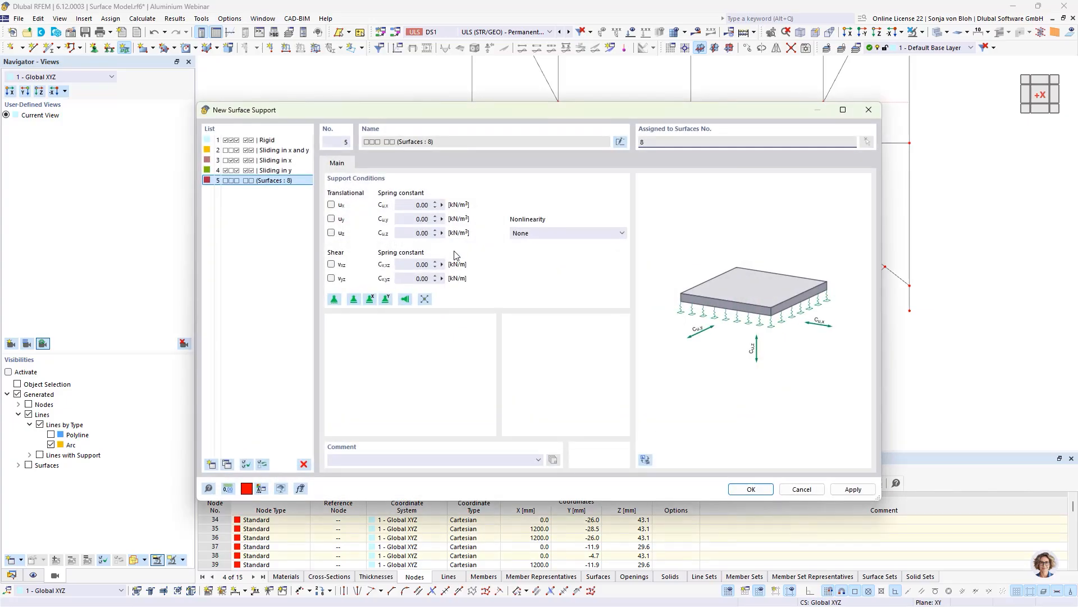
{"action": "left_click", "coordinate": [332, 233]}
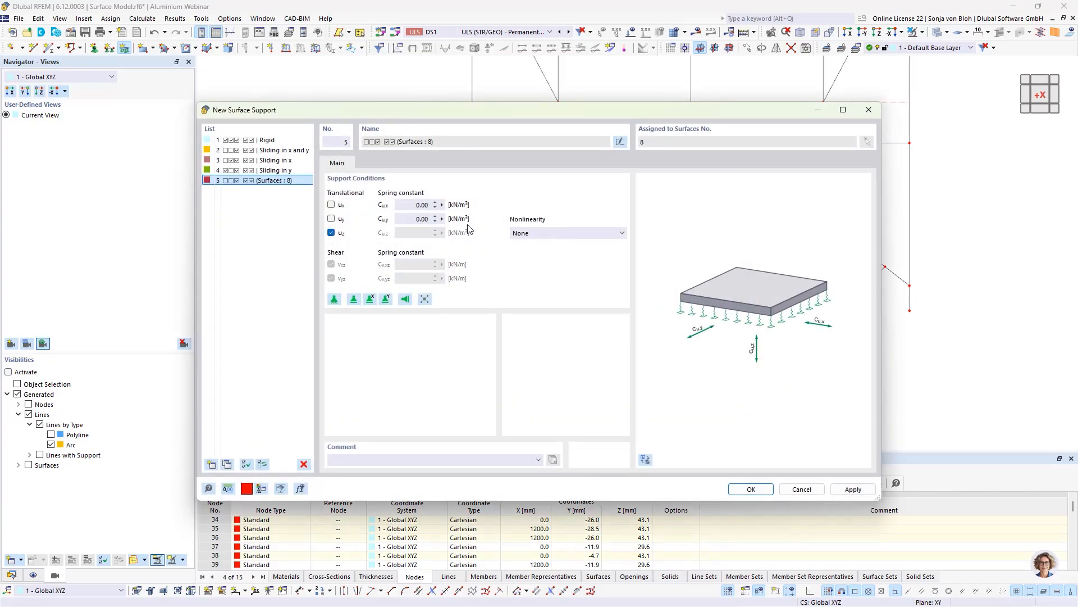
{"action": "left_click", "coordinate": [574, 236]}
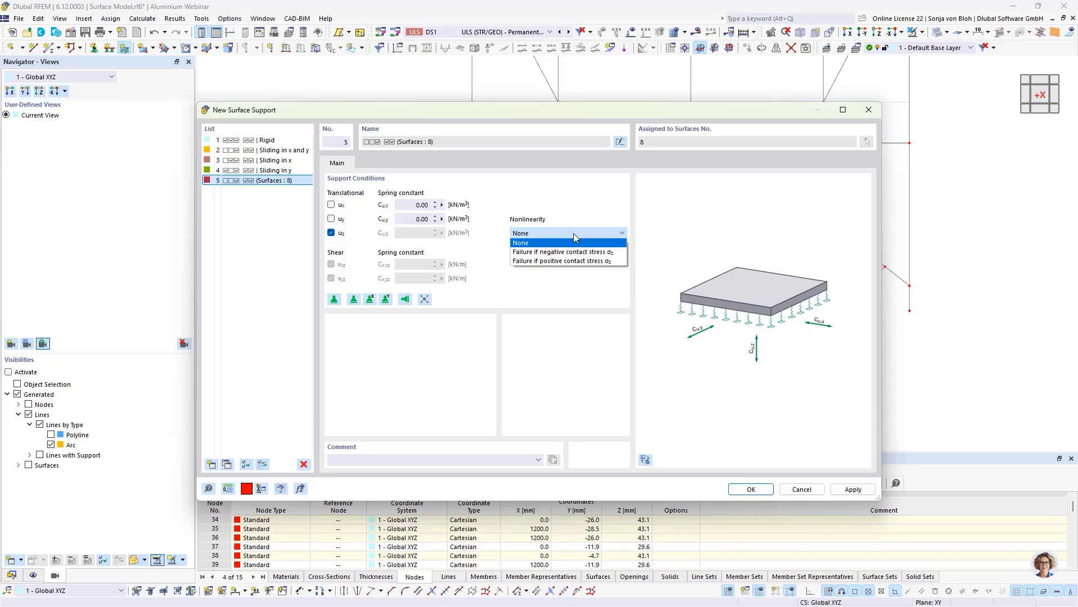
{"action": "left_click", "coordinate": [559, 251]}
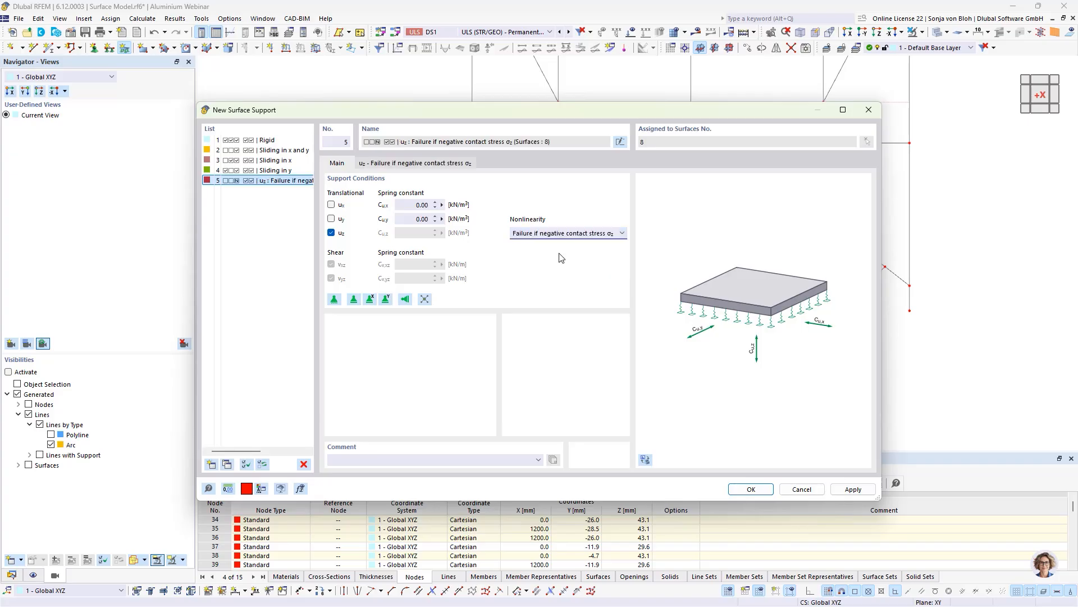
{"action": "left_click", "coordinate": [747, 488]}
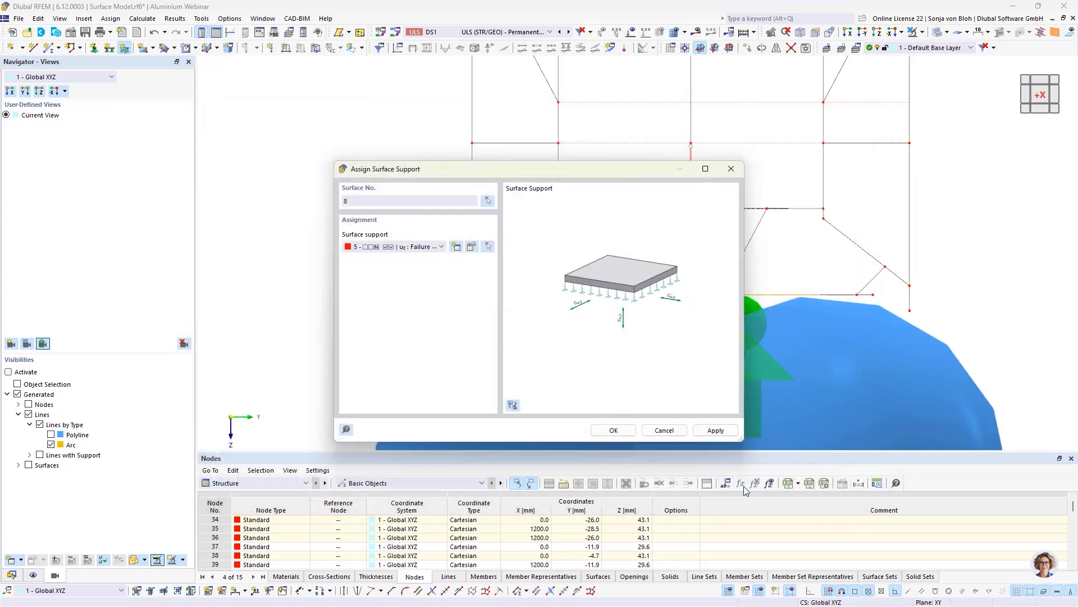
{"action": "left_click", "coordinate": [613, 430]}
Step: Reduce the display size of the surface support symbols and clear the selection
{"action": "right_click", "coordinate": [493, 316]}
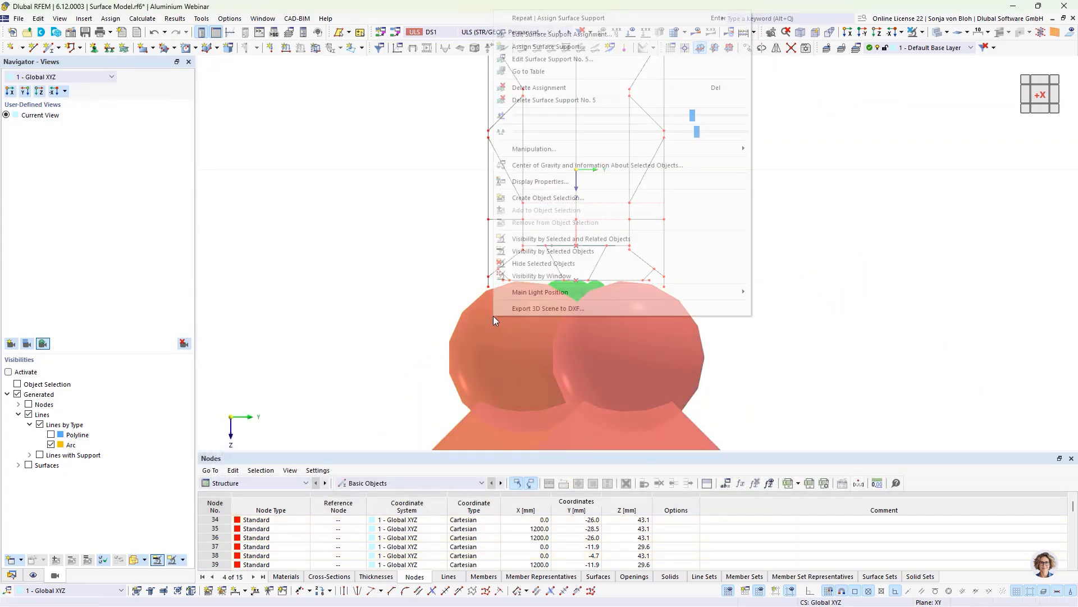
{"action": "left_click_drag", "start_coordinate": [690, 117], "coordinate": [520, 115]}
{"action": "left_click", "coordinate": [336, 349]}
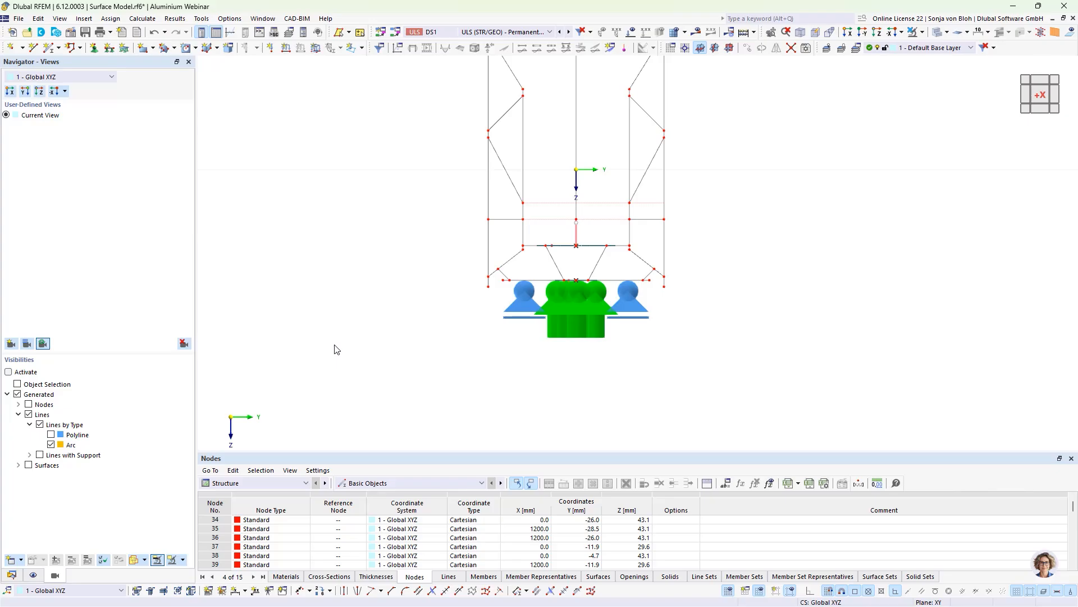
Step: Assign a new line support to the lower edges of both outer walls, fixed only in uZ with Failure if negative pz
{"action": "left_click", "coordinate": [488, 286]}
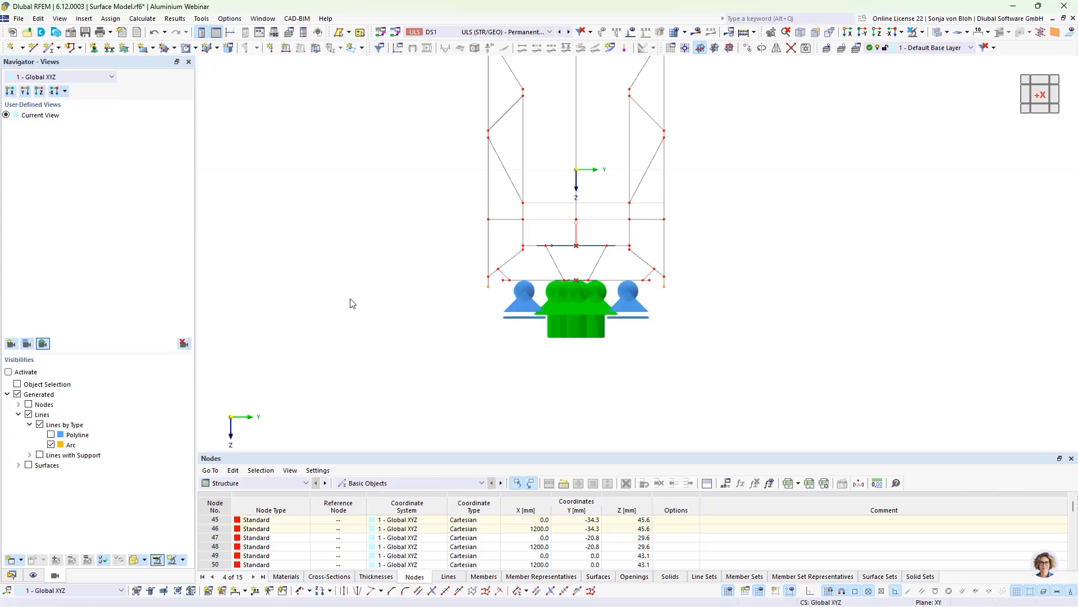
{"action": "left_click", "coordinate": [108, 48]}
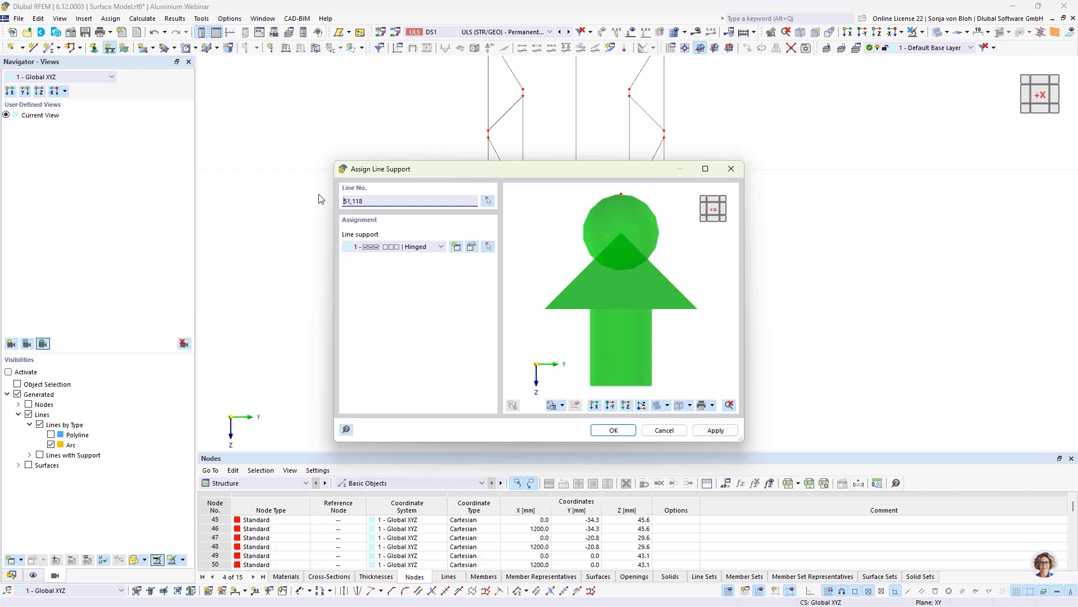
{"action": "left_click", "coordinate": [457, 249]}
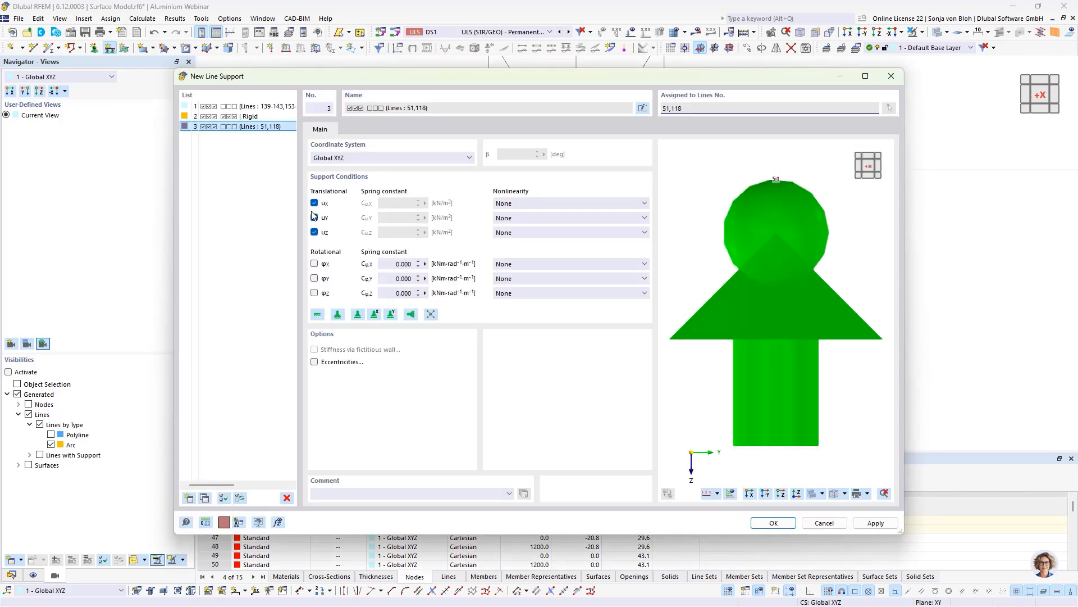
{"action": "left_click", "coordinate": [314, 203]}
{"action": "left_click", "coordinate": [315, 217]}
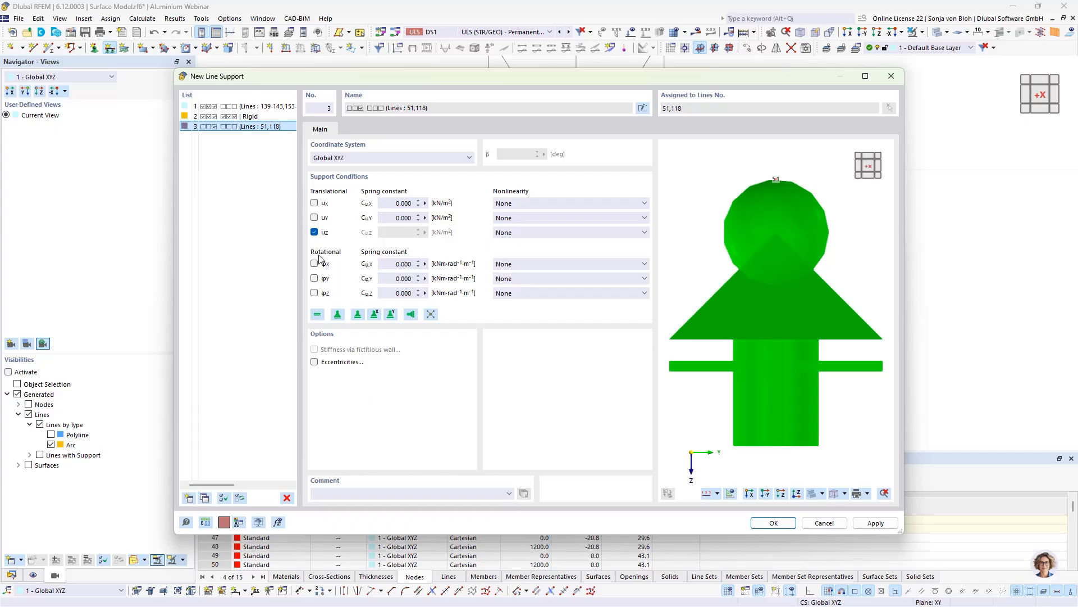
{"action": "left_click", "coordinate": [558, 233]}
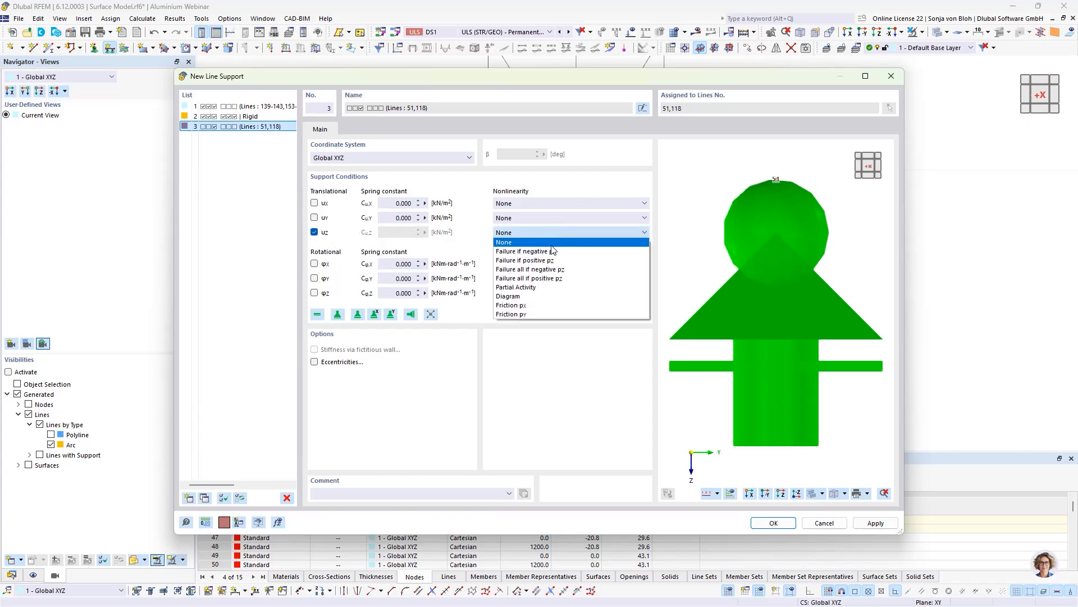
{"action": "left_click", "coordinate": [542, 251]}
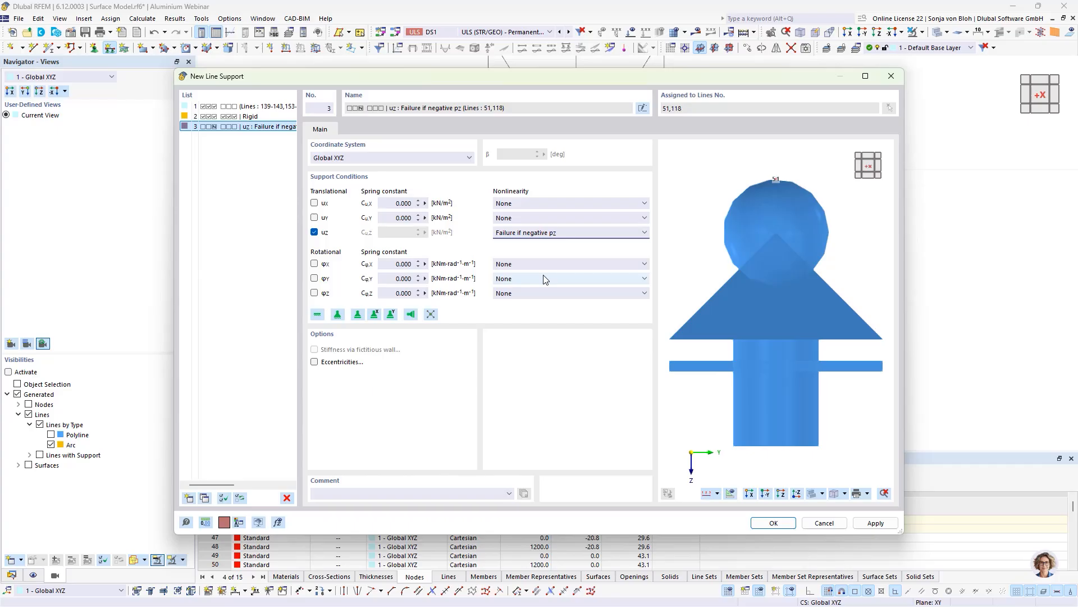
{"action": "left_click", "coordinate": [761, 524]}
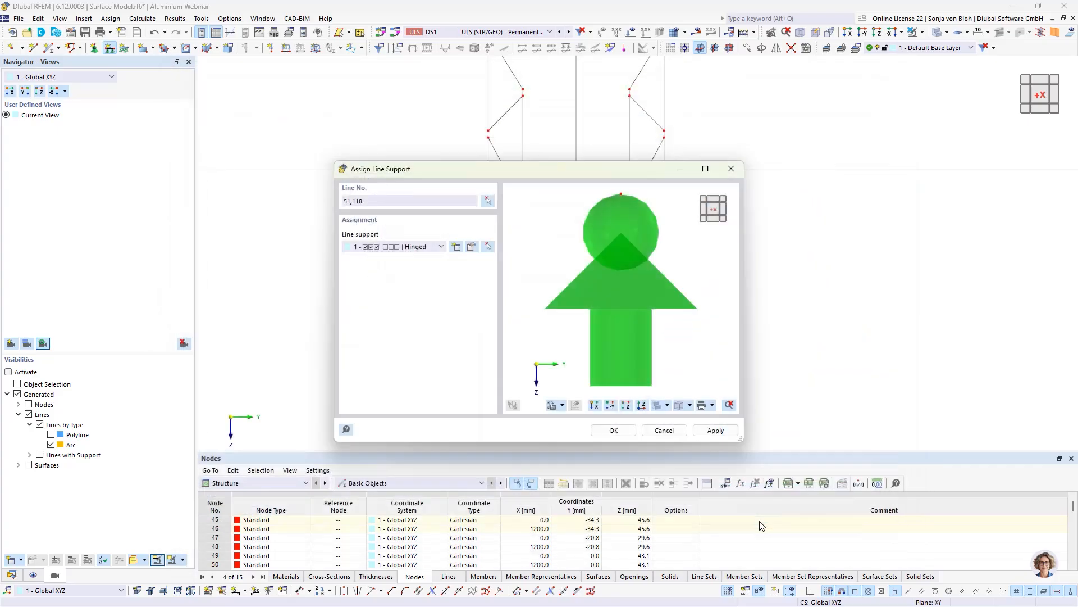
{"action": "left_click", "coordinate": [613, 430]}
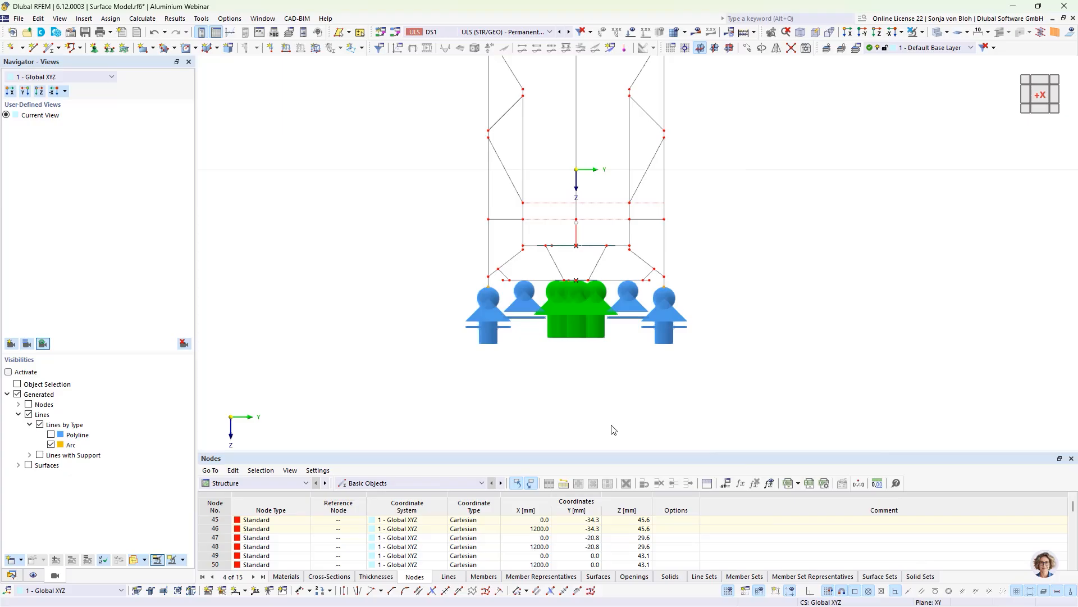
{"action": "left_click", "coordinate": [922, 34]}
{"action": "left_click", "coordinate": [866, 196]}
Step: Select the entire model and open all its surfaces together for editing
{"action": "scroll", "coordinate": [790, 301], "scroll_direction": "down", "scroll_amount": 4}
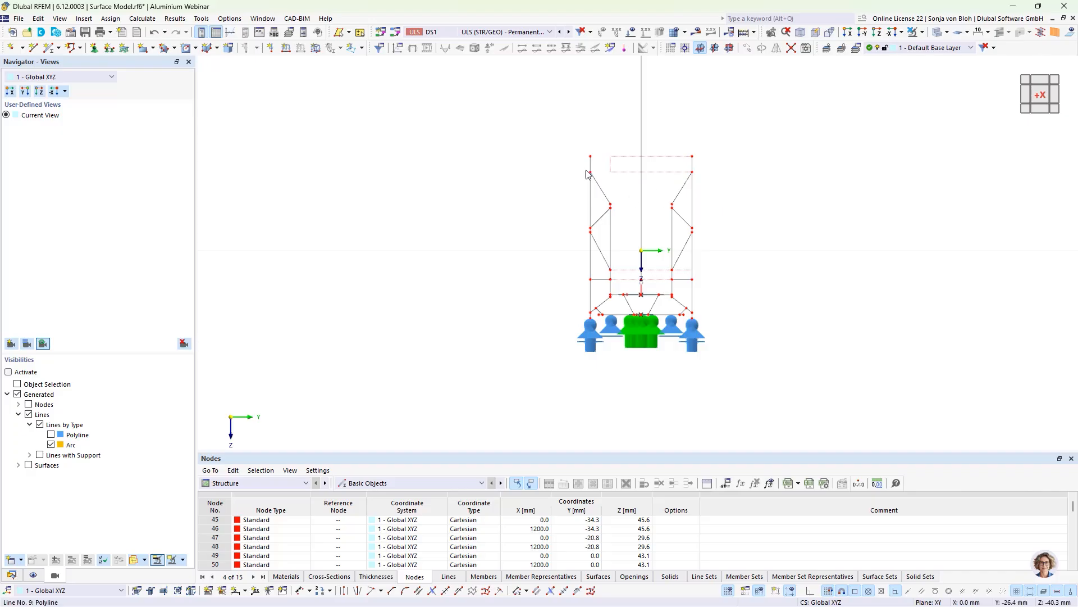
{"action": "left_click_drag", "start_coordinate": [538, 121], "coordinate": [794, 377]}
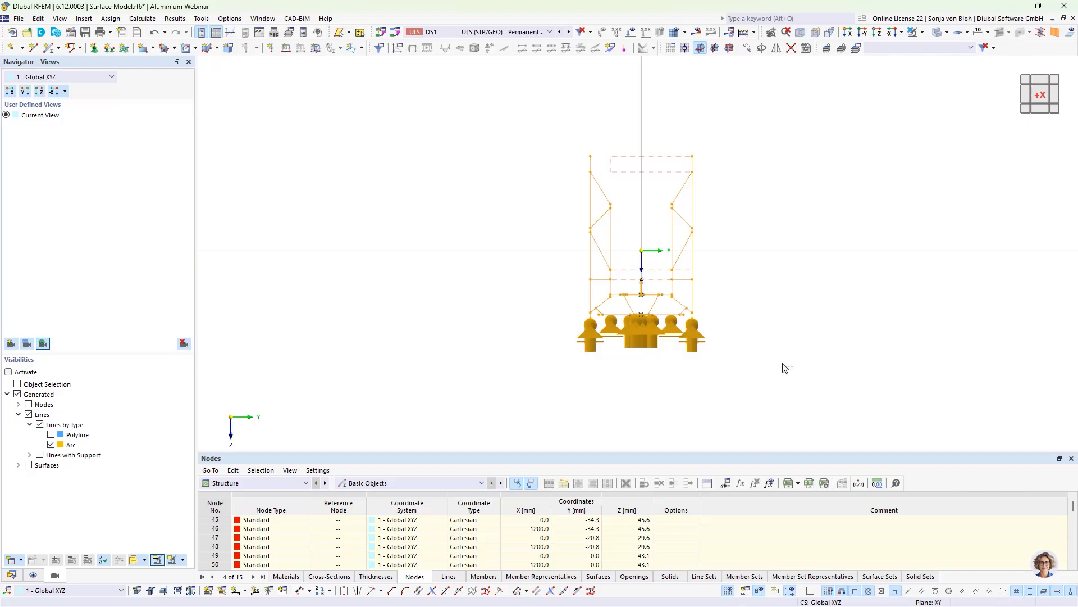
{"action": "middle_click_drag", "start_coordinate": [787, 367], "coordinate": [757, 374], "text": "ctrl"}
{"action": "scroll", "coordinate": [458, 243], "scroll_direction": "up", "scroll_amount": 3}
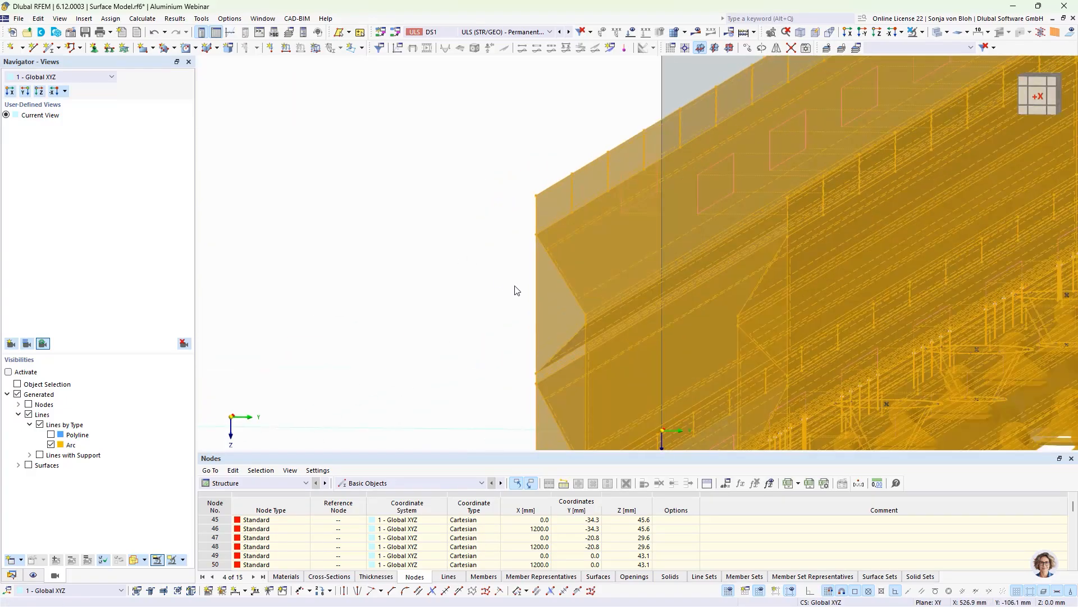
{"action": "right_click", "coordinate": [544, 286]}
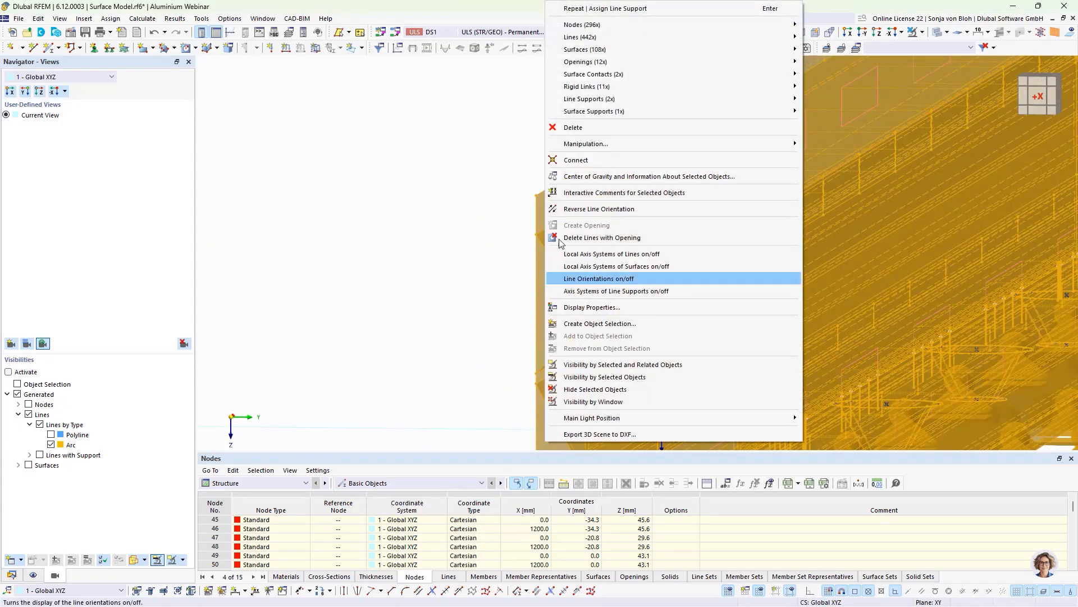
{"action": "mouse_move", "coordinate": [679, 56]}
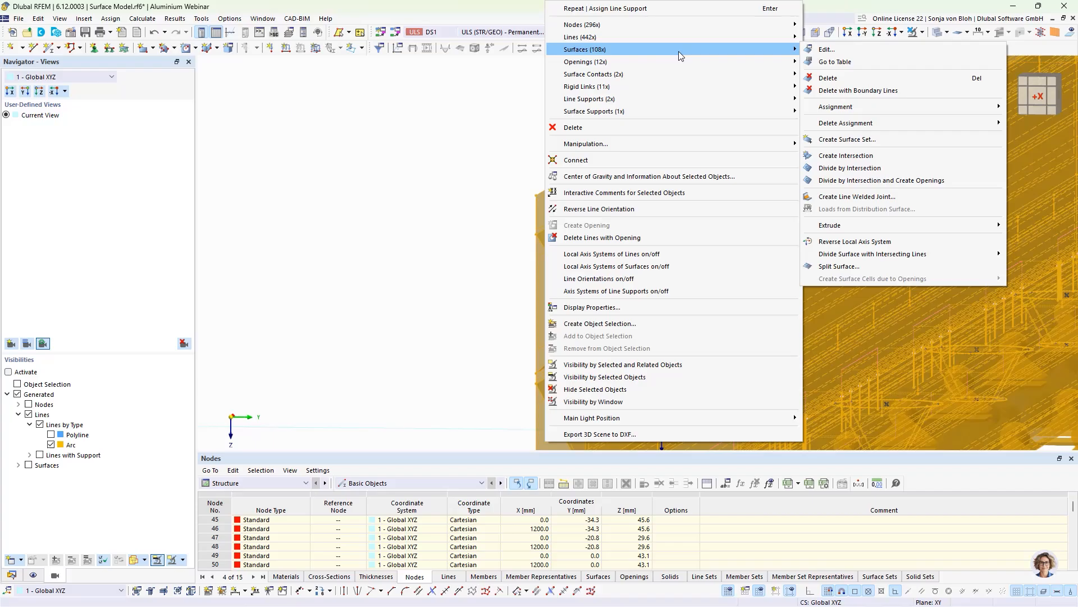
{"action": "left_click", "coordinate": [835, 50]}
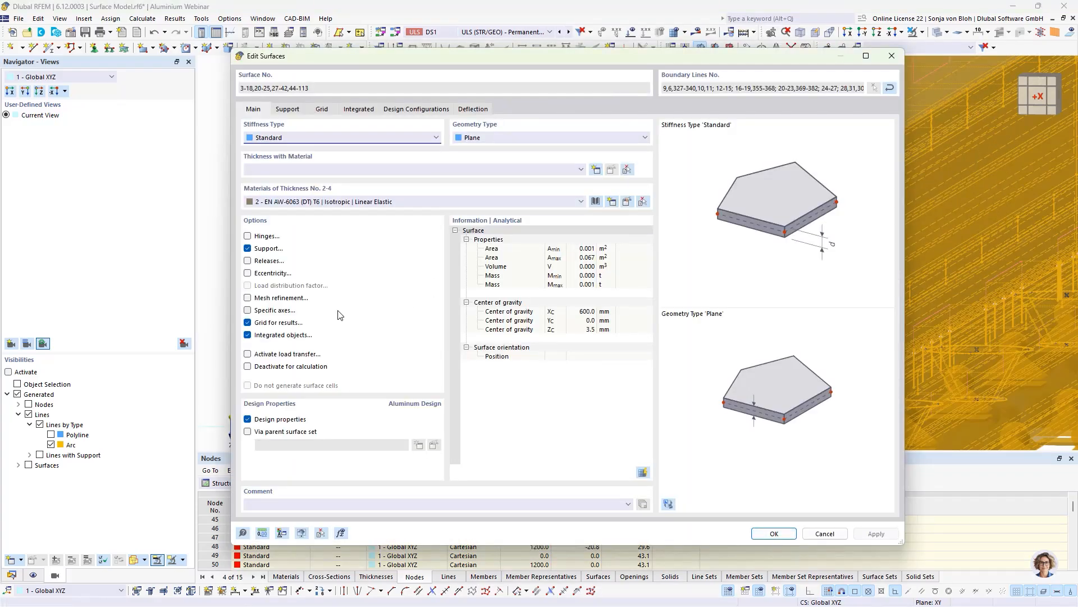
Step: Activate mesh refinement for the surfaces and assign a new surface mesh refinement with a target FE length of 4 mm
{"action": "left_click", "coordinate": [248, 298]}
{"action": "left_click", "coordinate": [348, 109]}
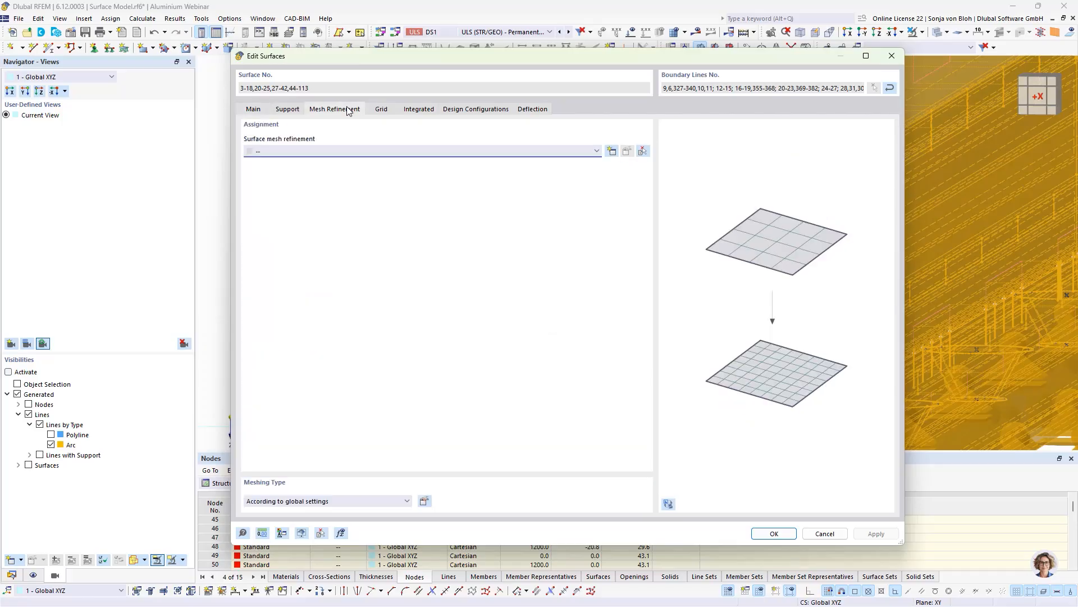
{"action": "left_click", "coordinate": [612, 151]}
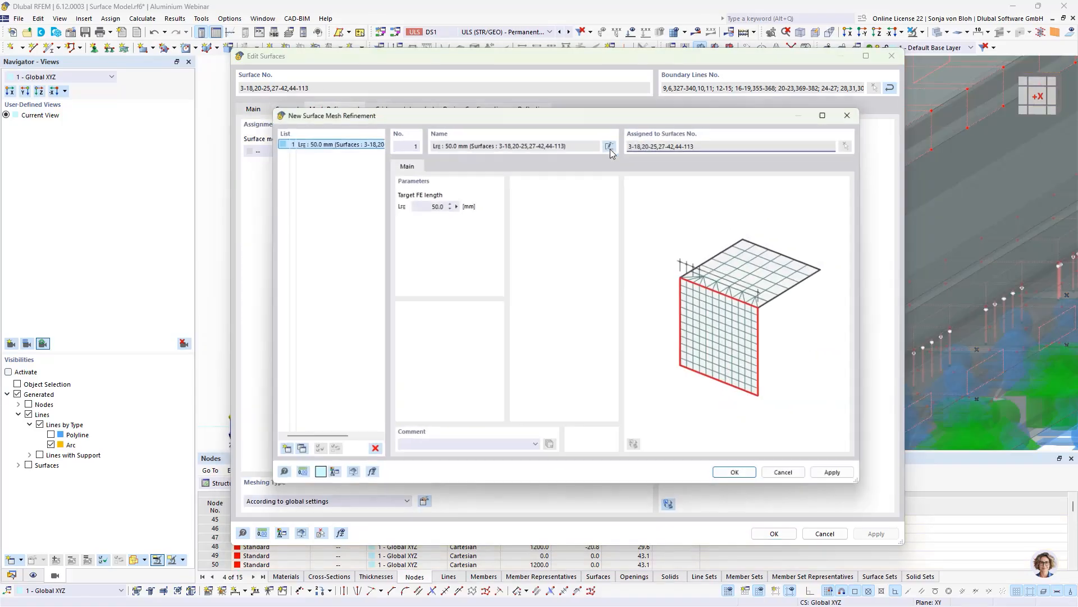
{"action": "left_click", "coordinate": [427, 203]}
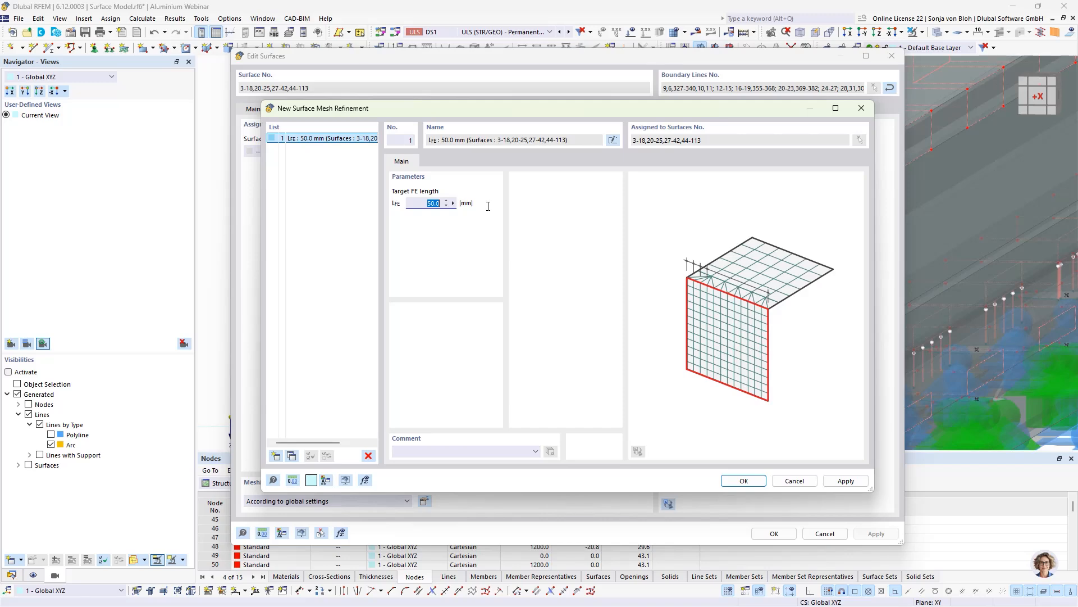
{"action": "type", "text": "4"}
{"action": "left_click", "coordinate": [754, 480]}
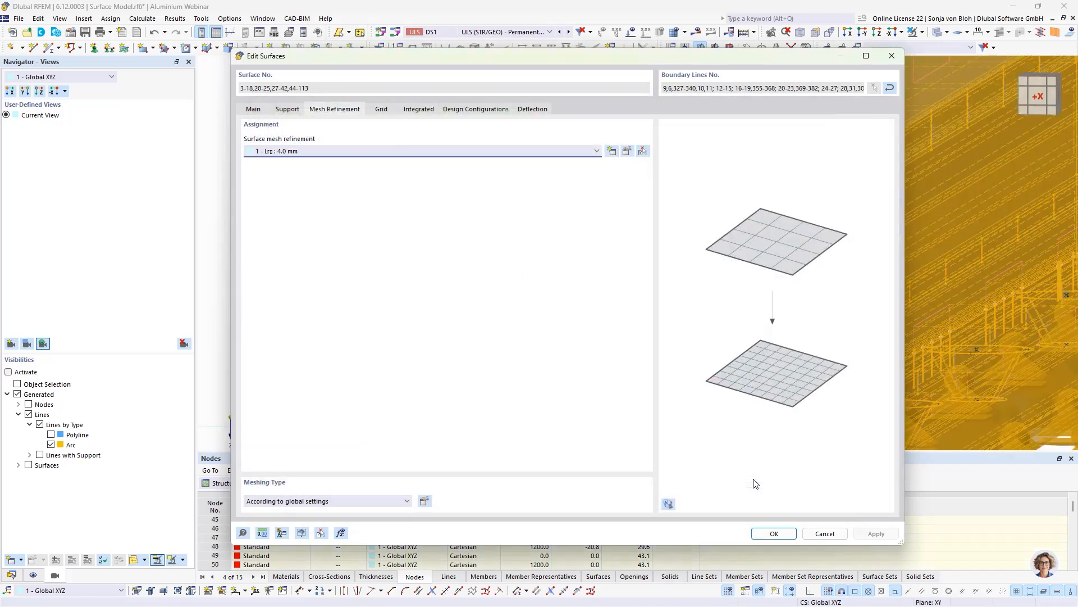
{"action": "left_click", "coordinate": [773, 533]}
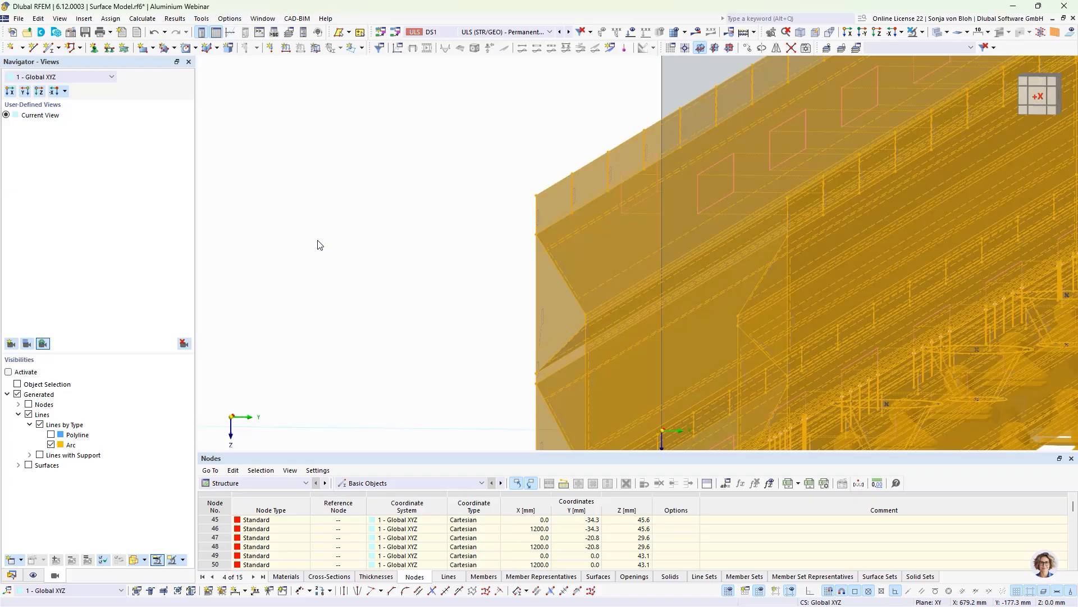
Step: Clear the selection, edit the centre node of the first lower screw hole and activate its mesh refinement
{"action": "middle_click_drag", "start_coordinate": [418, 330], "coordinate": [391, 238]}
{"action": "scroll", "coordinate": [585, 346], "scroll_direction": "up", "scroll_amount": 6}
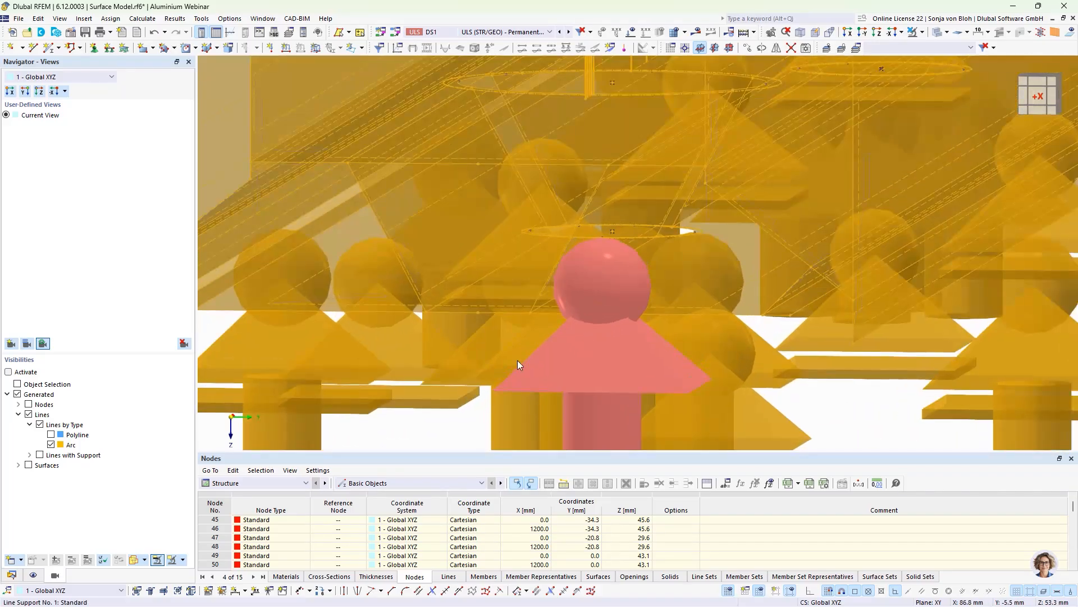
{"action": "left_click", "coordinate": [834, 396]}
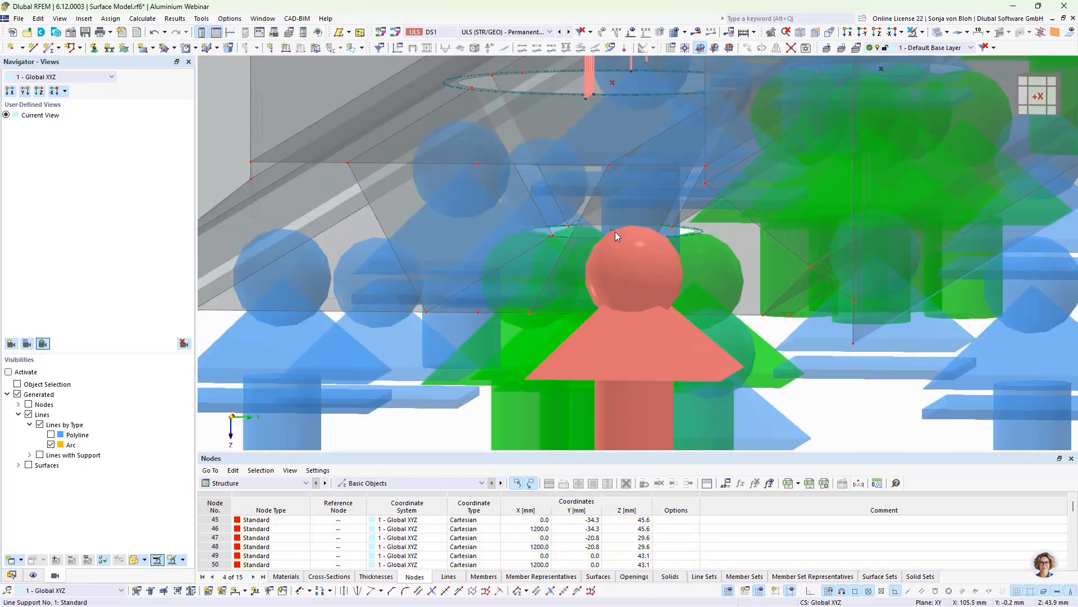
{"action": "left_click", "coordinate": [614, 231]}
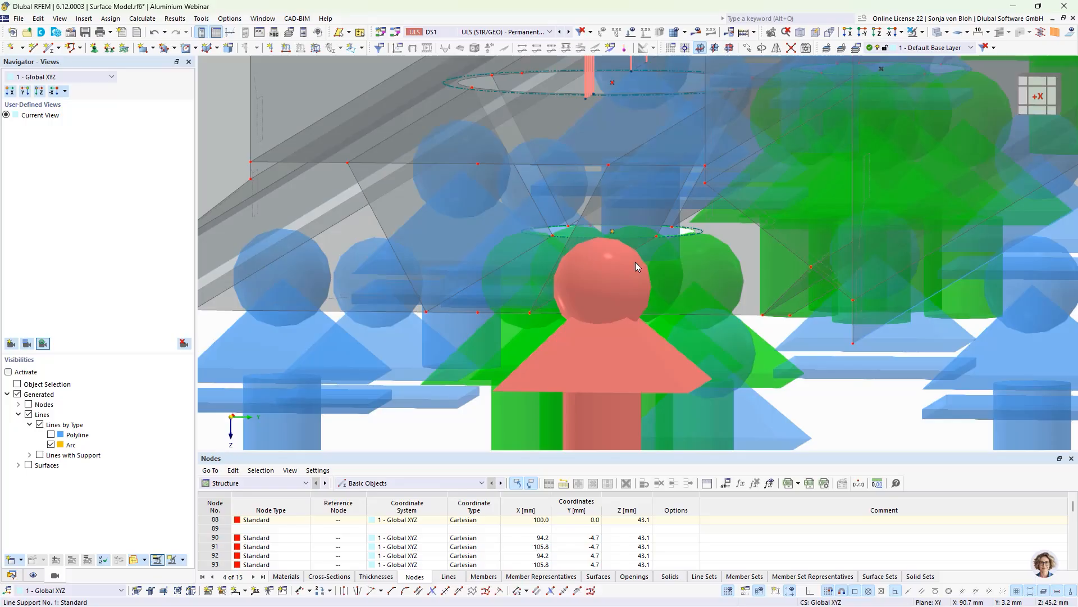
{"action": "mouse_move", "coordinate": [635, 262]}
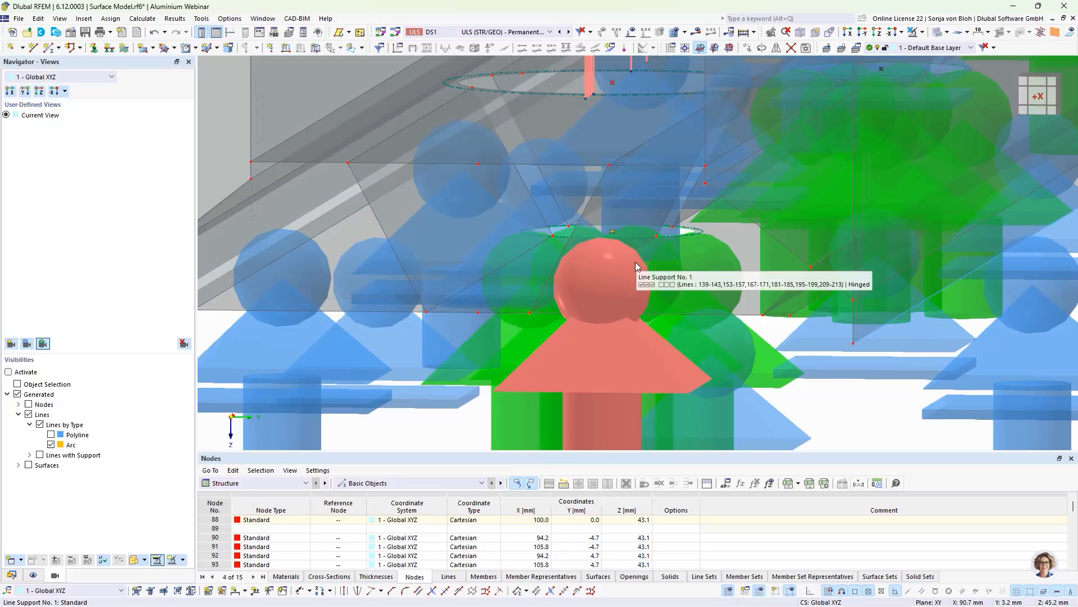
{"action": "right_click", "coordinate": [612, 231]}
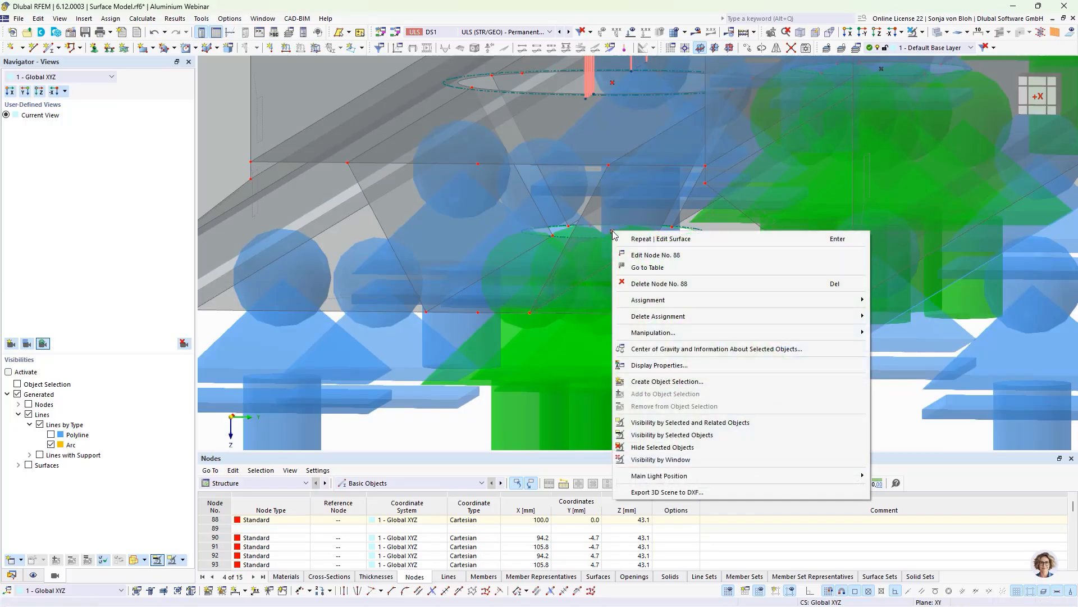
{"action": "left_click", "coordinate": [640, 256]}
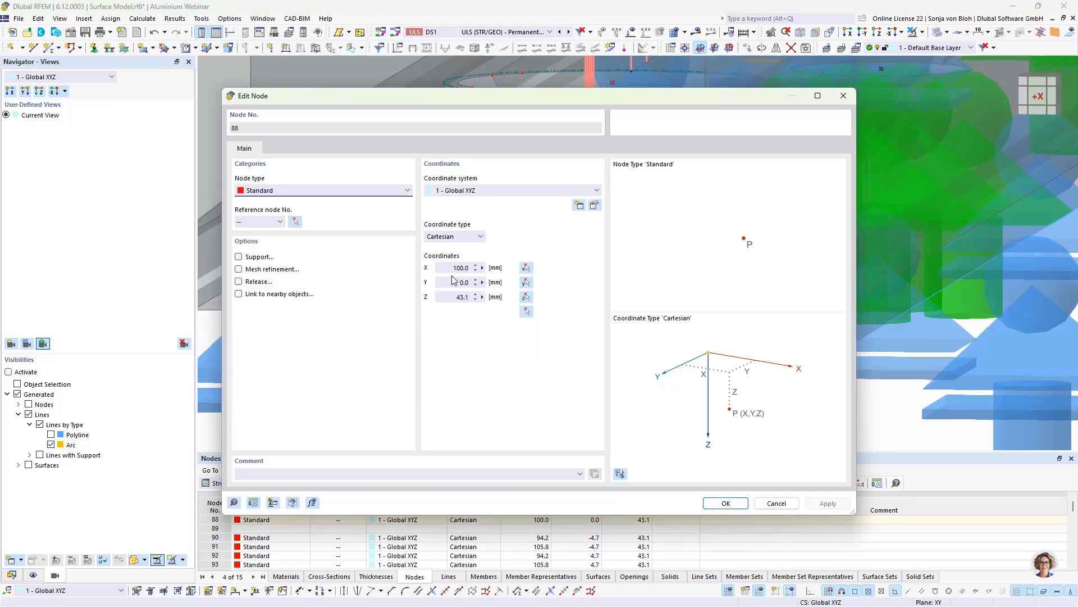
{"action": "left_click", "coordinate": [238, 269]}
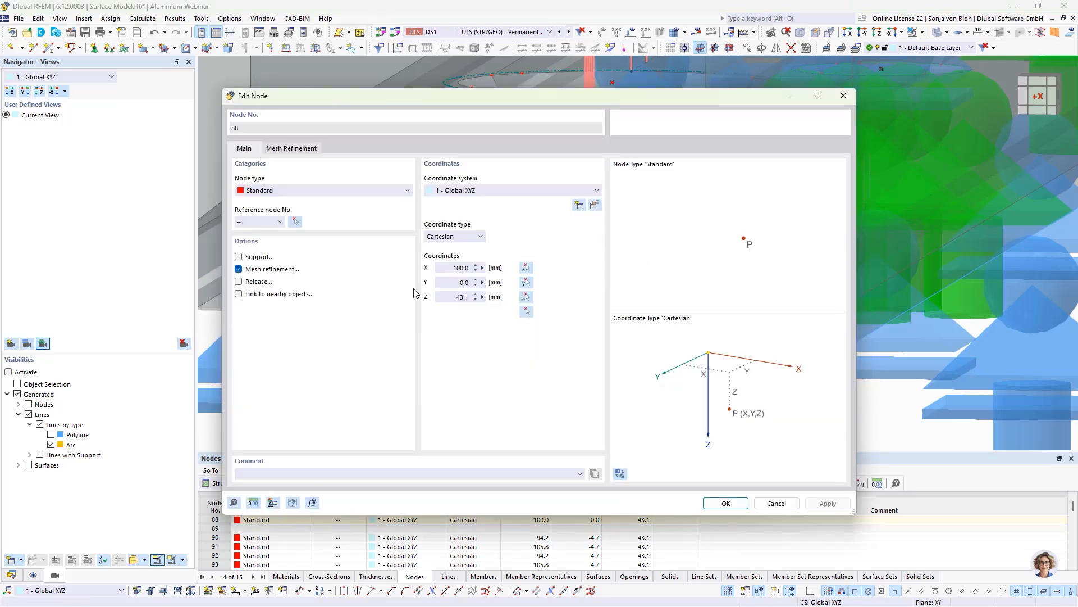
{"action": "left_click", "coordinate": [294, 148]}
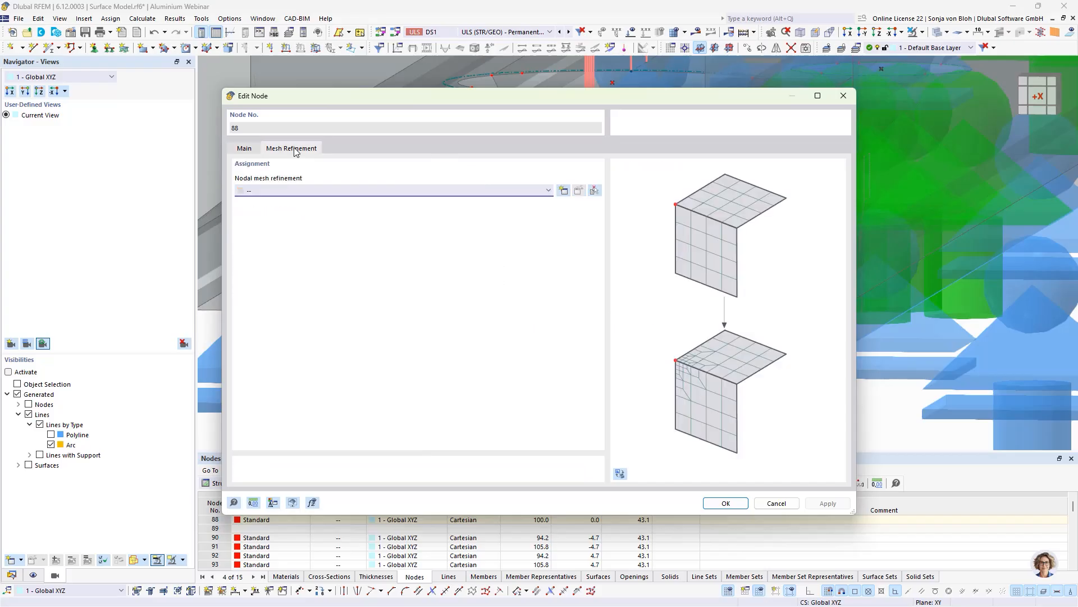
Step: Create a circular nodal mesh refinement for this node with radius 20 mm, inner target FE length 1 mm and outer 2 mm
{"action": "left_click", "coordinate": [563, 190]}
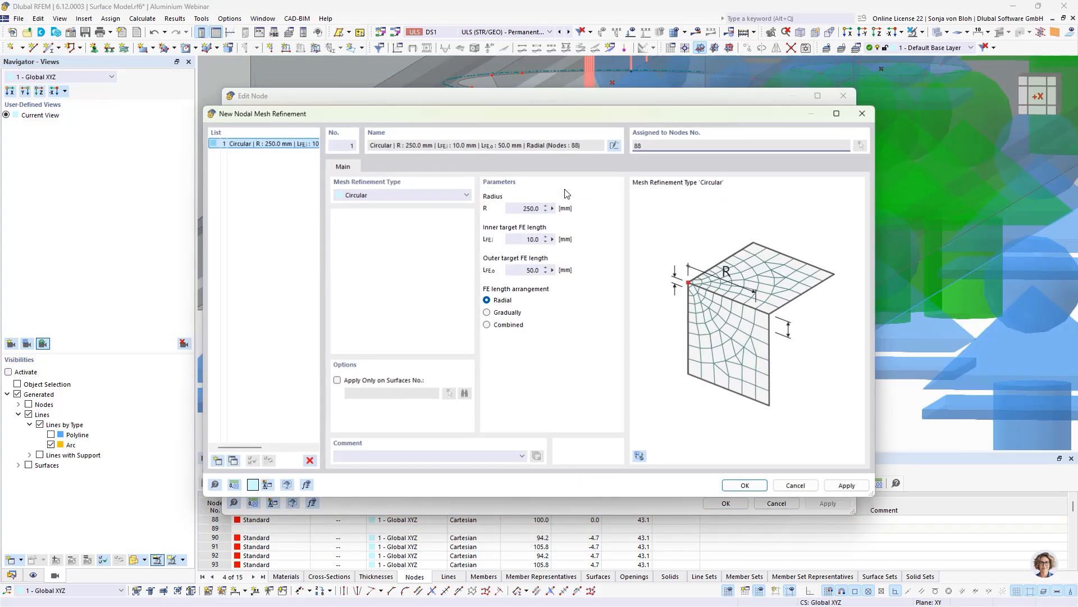
{"action": "left_click", "coordinate": [524, 208]}
{"action": "type", "text": "0"}
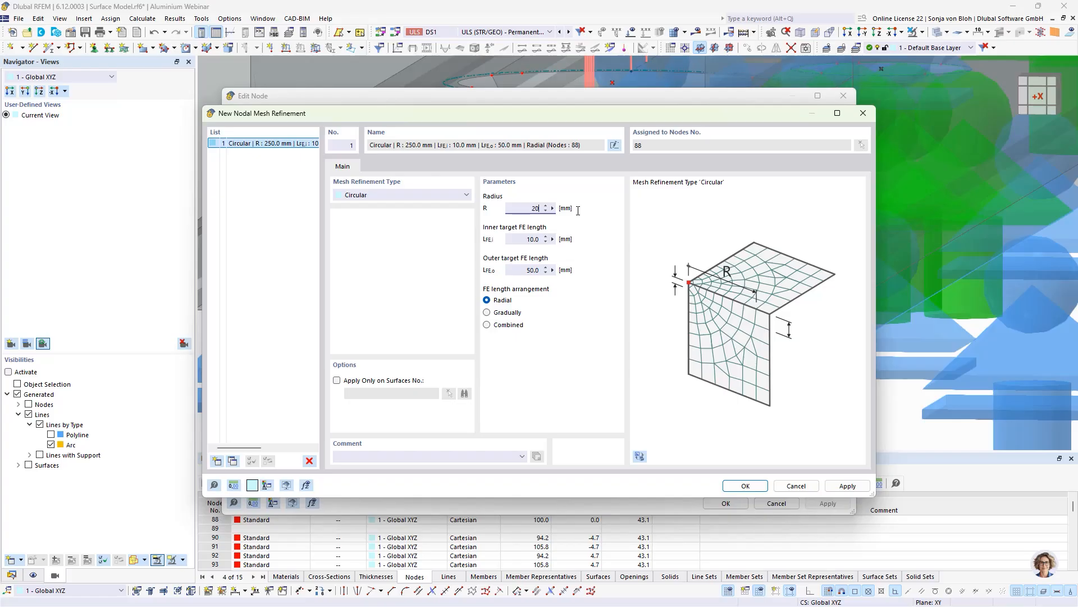
{"action": "left_click", "coordinate": [512, 239]}
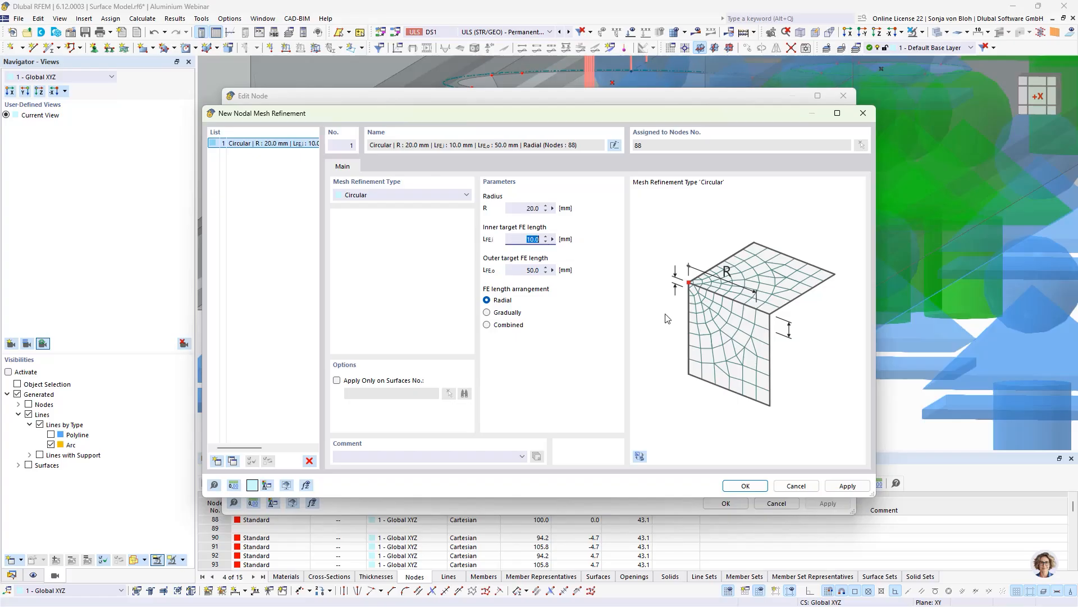
{"action": "type", "text": "1"}
{"action": "key", "text": "Tab"}
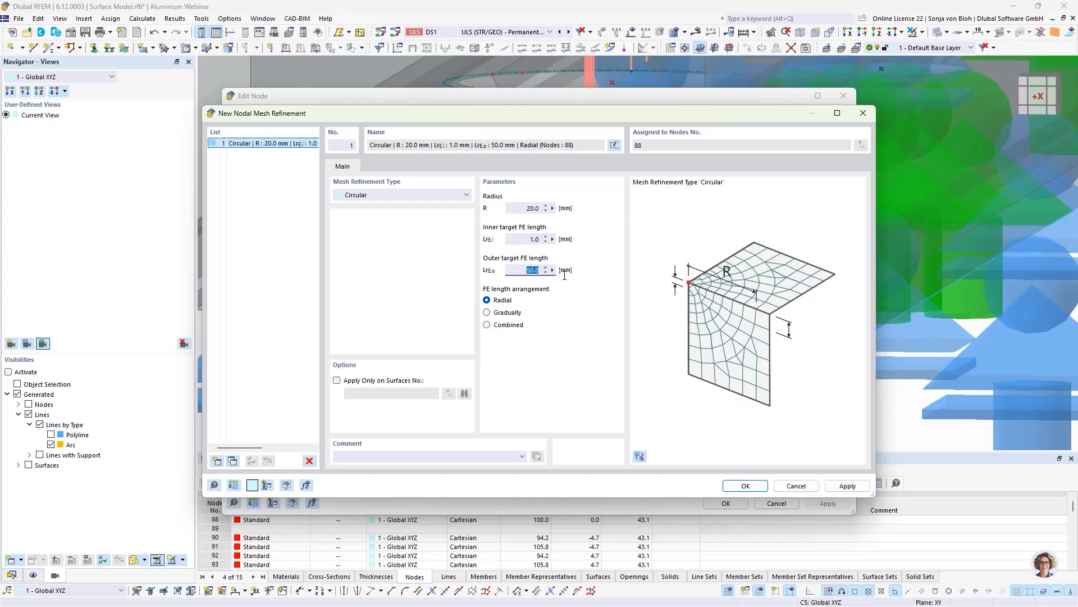
{"action": "type", "text": "2"}
{"action": "left_click", "coordinate": [745, 485]}
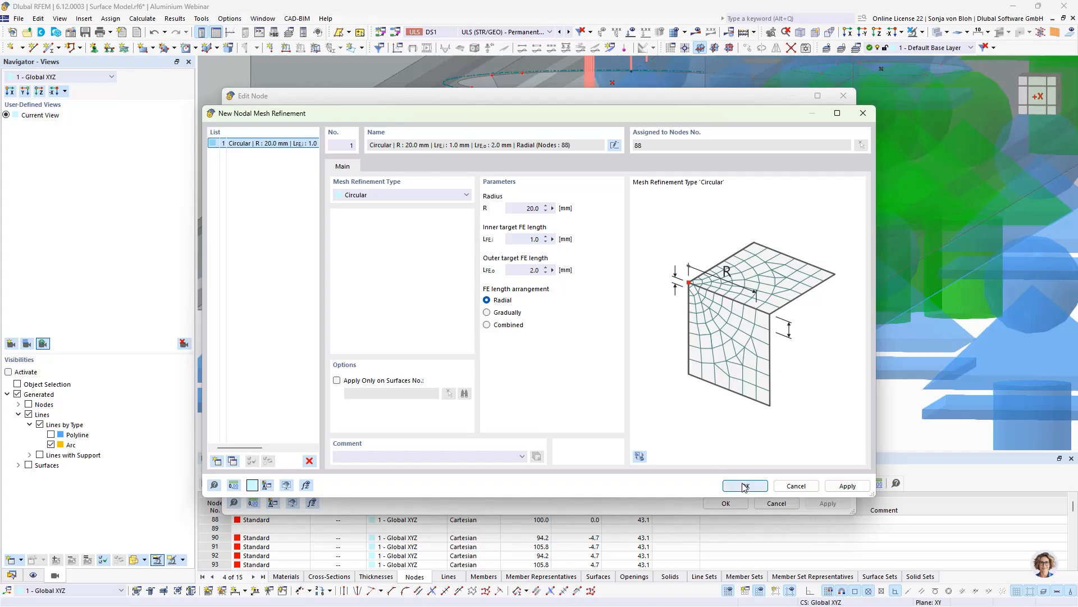
{"action": "left_click", "coordinate": [724, 502]}
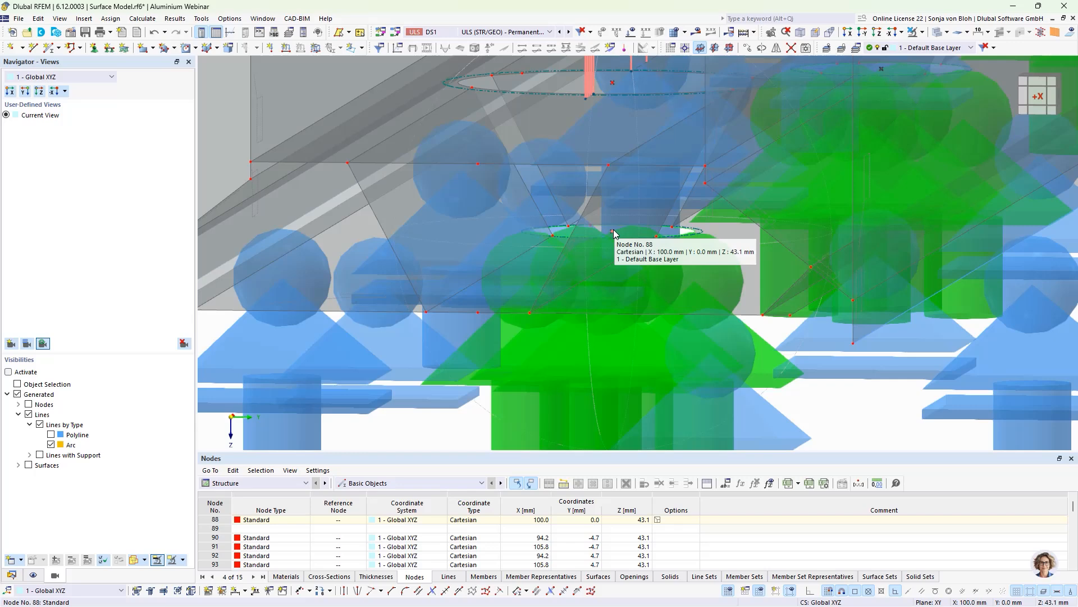
Step: Copy the refined node five times in the X direction at 200 mm spacing, with zero displacement in Z
{"action": "left_click", "coordinate": [749, 48]}
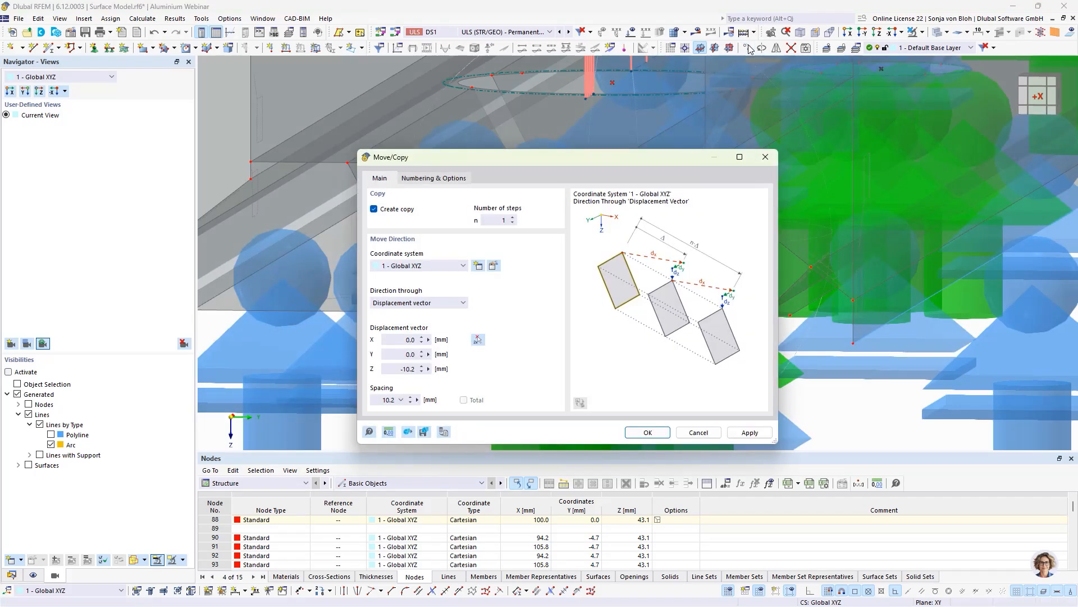
{"action": "double_click", "coordinate": [497, 222]}
{"action": "type", "text": "5"}
{"action": "double_click", "coordinate": [411, 368]}
{"action": "type", "text": "0"}
{"action": "double_click", "coordinate": [392, 339]}
{"action": "type", "text": "2"}
{"action": "left_click", "coordinate": [638, 431]}
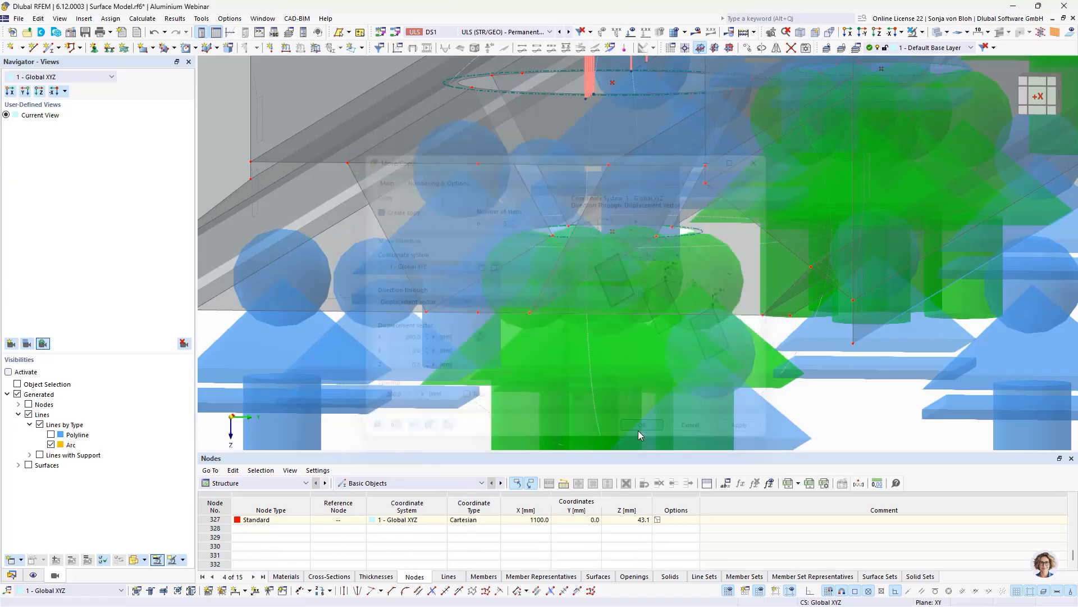
Step: Assign all surfaces of the aluminium profile, without the tall pane, as objects to design in Aluminum Design
{"action": "scroll", "coordinate": [538, 354], "scroll_direction": "down", "scroll_amount": 10}
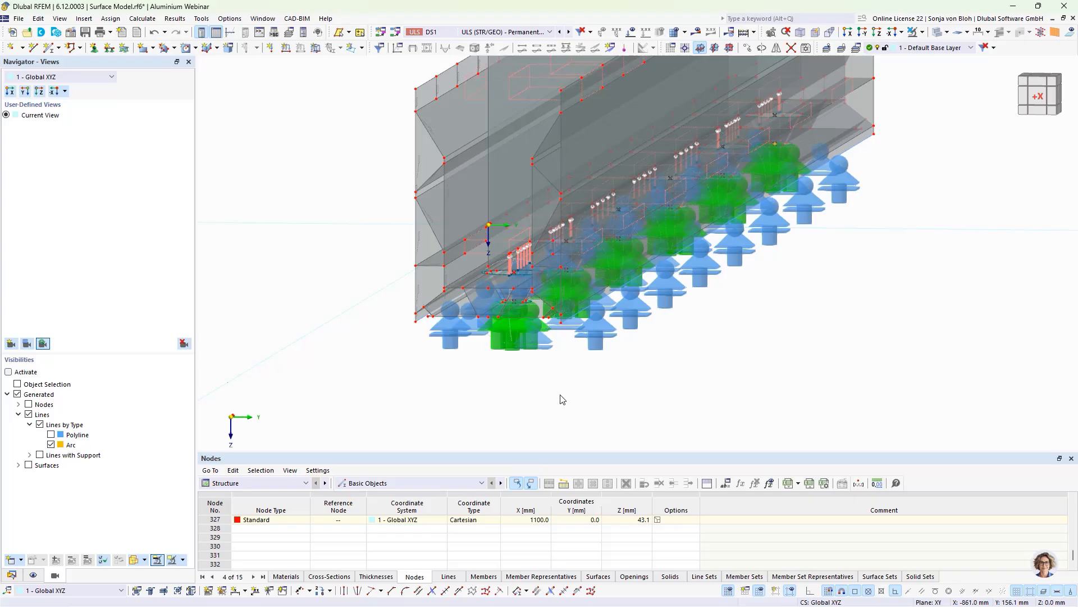
{"action": "left_click", "coordinate": [301, 484]}
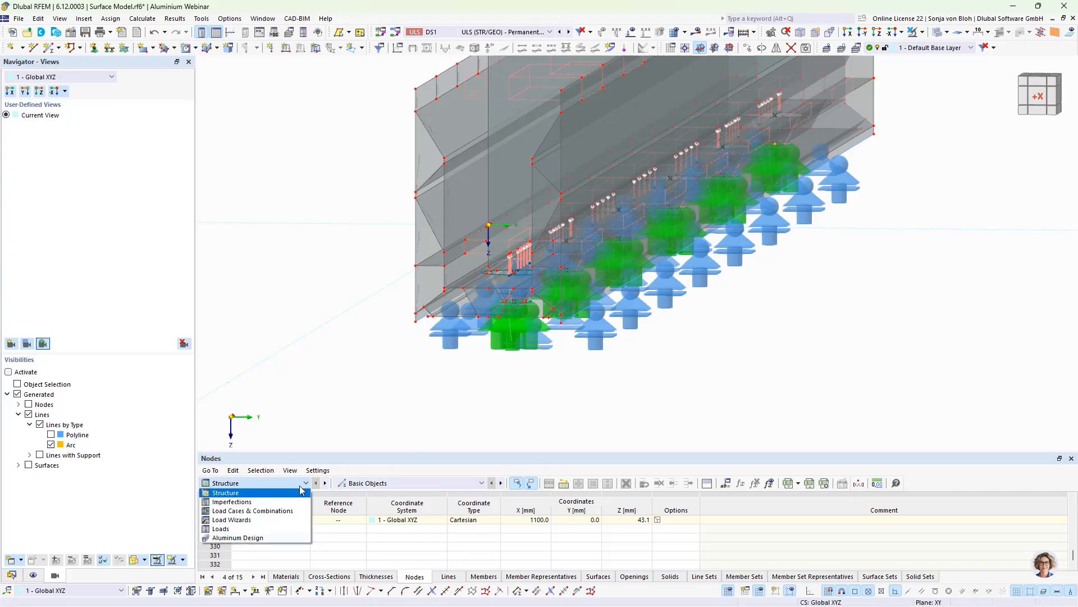
{"action": "left_click", "coordinate": [269, 538]}
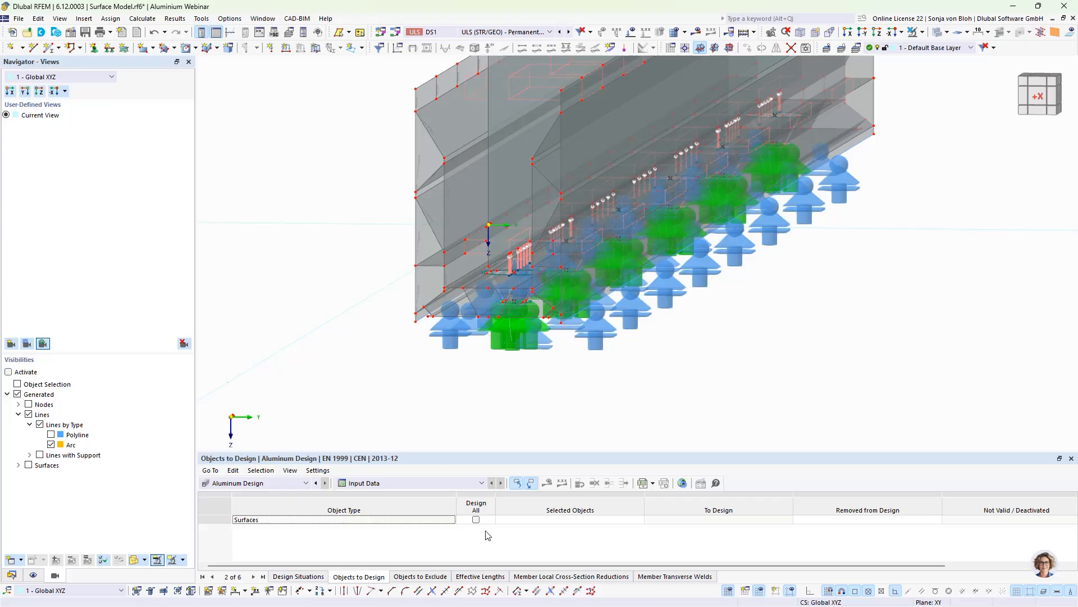
{"action": "left_click", "coordinate": [548, 520]}
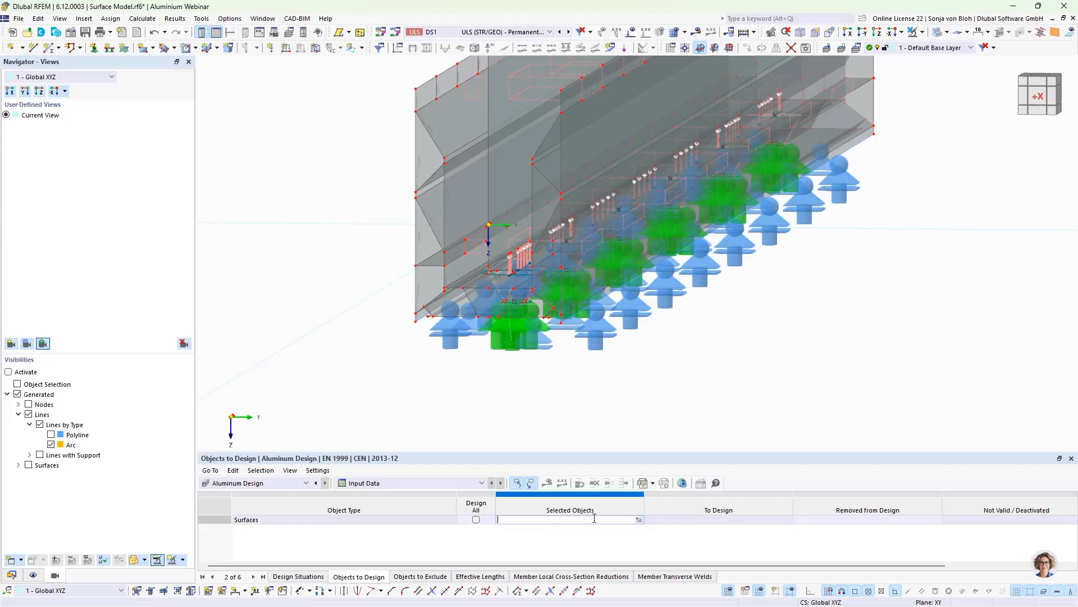
{"action": "left_click", "coordinate": [640, 520]}
{"action": "scroll", "coordinate": [532, 242], "scroll_direction": "down", "scroll_amount": 5}
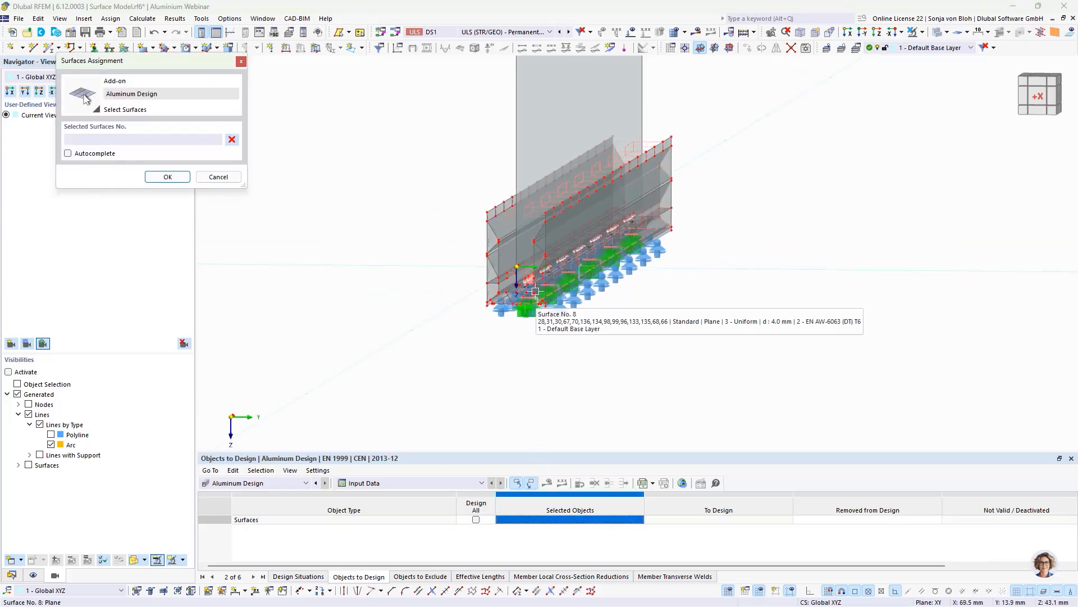
{"action": "left_click", "coordinate": [848, 33]}
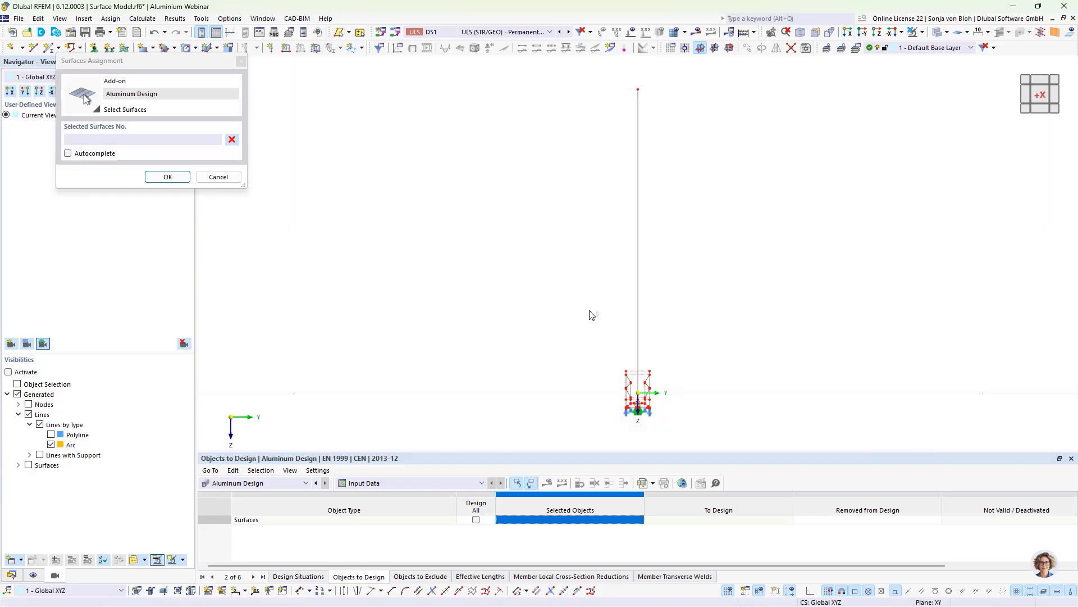
{"action": "left_click_drag", "start_coordinate": [585, 344], "coordinate": [724, 445]}
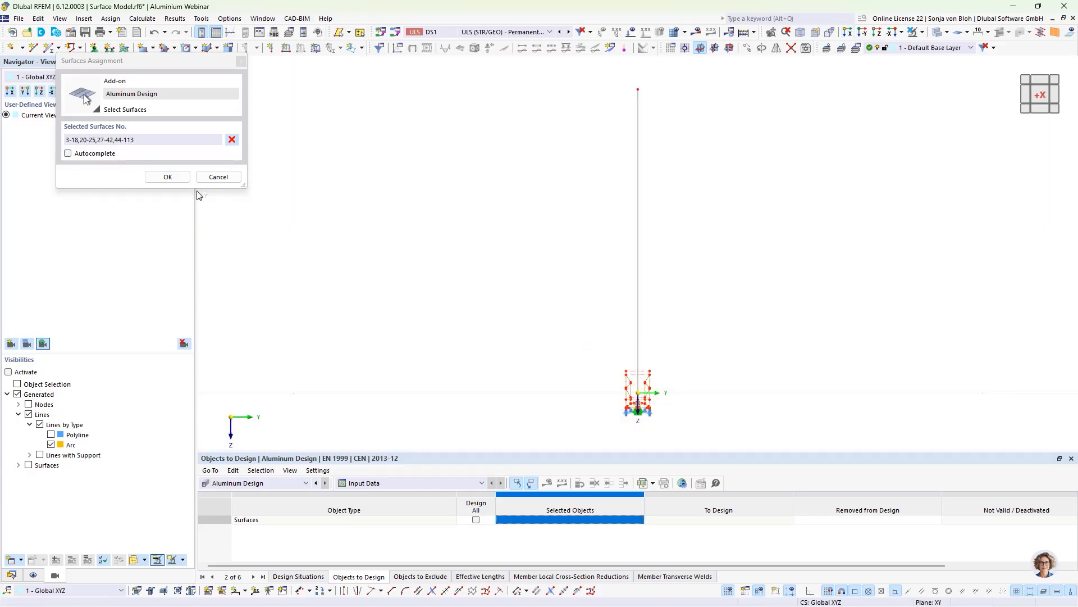
{"action": "left_click", "coordinate": [167, 177]}
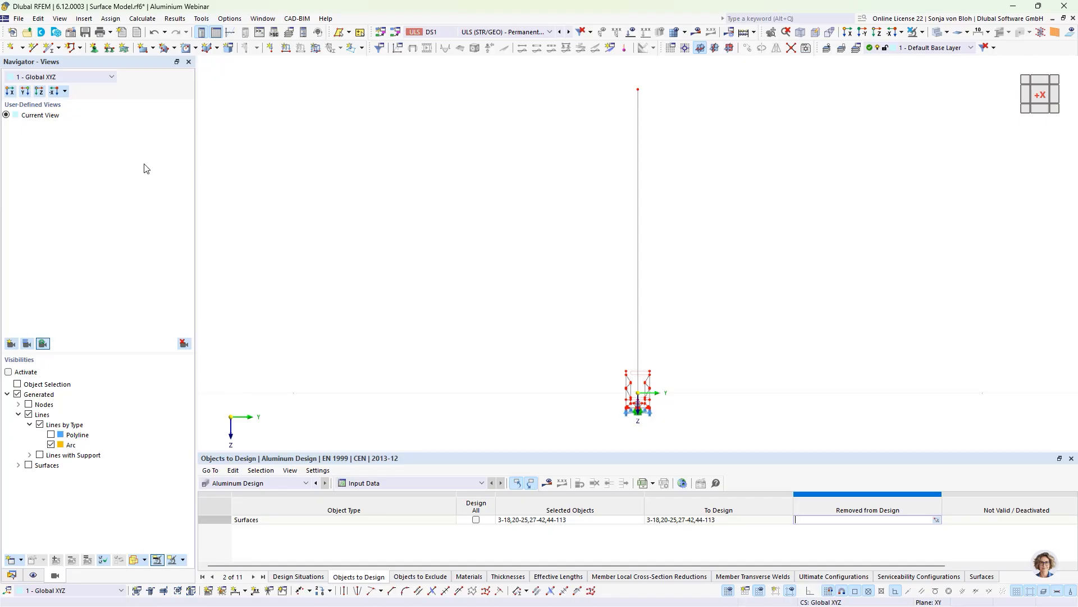
Step: Switch to the model Flächenmodell mE.rf6 with its CO2 displacement results and maximize its window
{"action": "left_click", "coordinate": [1053, 19]}
{"action": "left_click", "coordinate": [632, 80]}
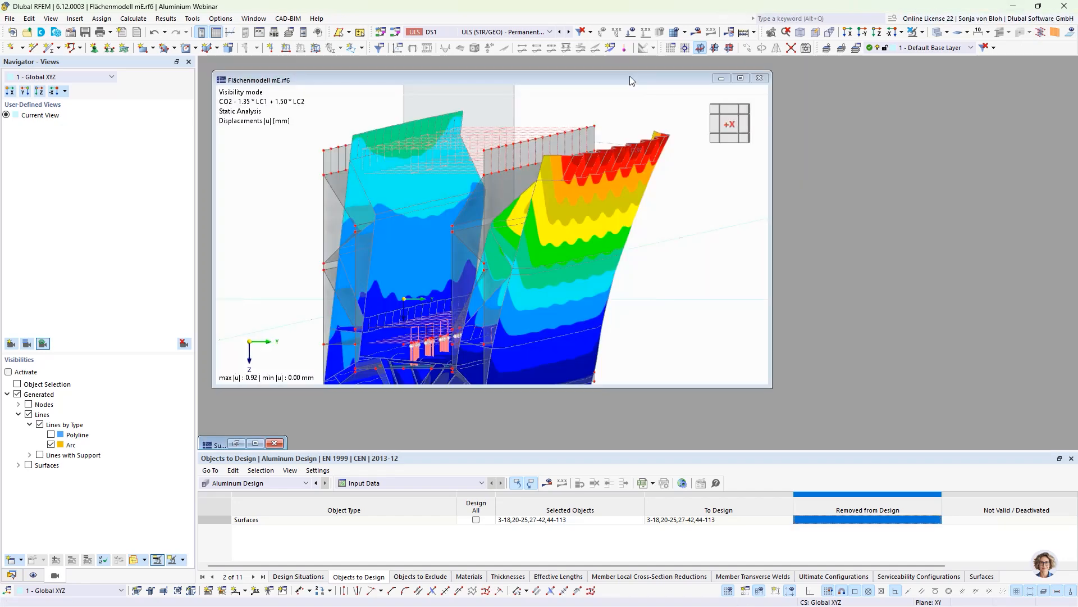
{"action": "left_click", "coordinate": [741, 78]}
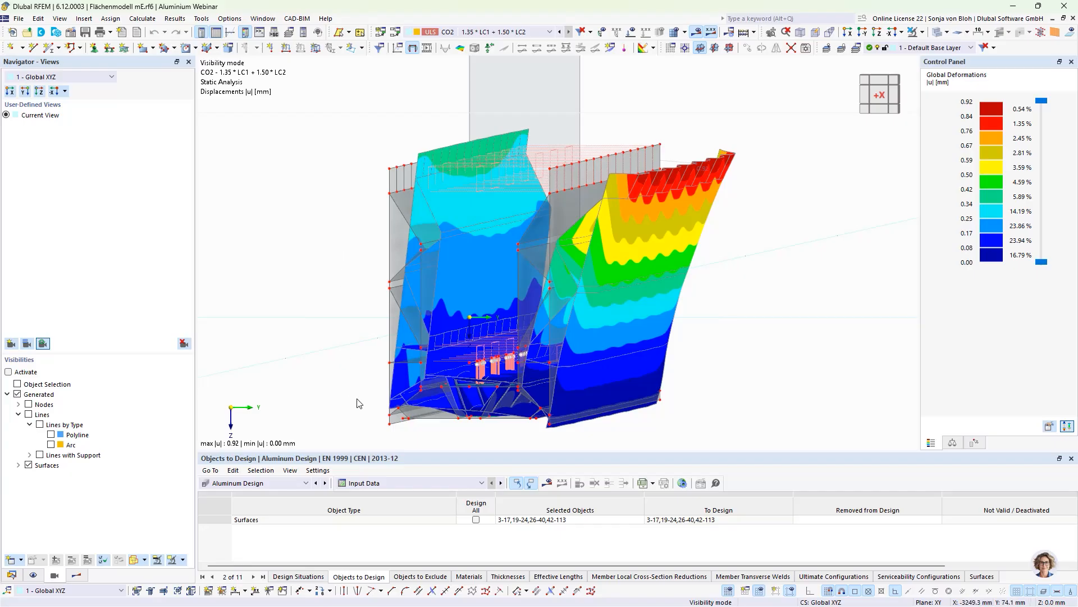
Step: Select the profile's bottom plate in the X-direction view and show only the selected and related objects
{"action": "scroll", "coordinate": [360, 403], "scroll_direction": "up", "scroll_amount": 2}
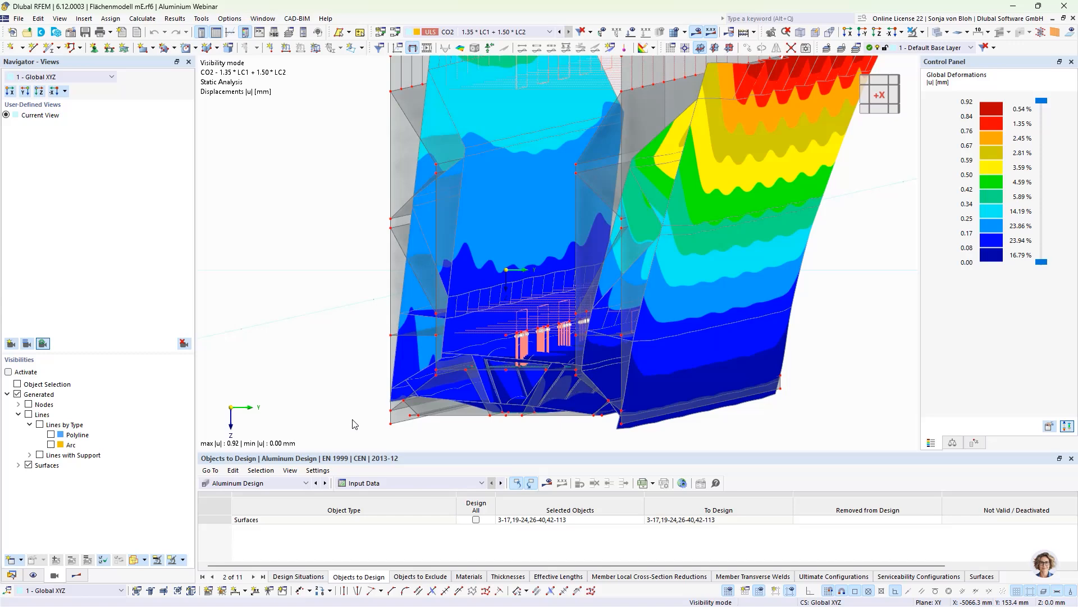
{"action": "scroll", "coordinate": [352, 424], "scroll_direction": "down", "scroll_amount": 2}
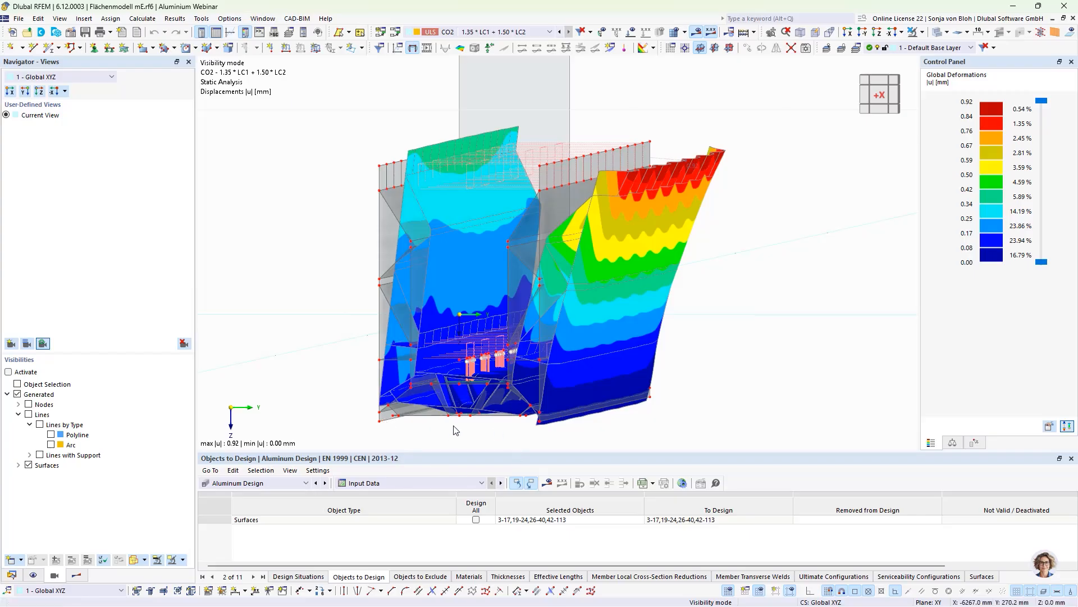
{"action": "mouse_move", "coordinate": [473, 434]}
{"action": "middle_mouse_down", "text": "ctrl"}
{"action": "mouse_move", "coordinate": [494, 433]}
{"action": "mouse_move", "coordinate": [479, 429]}
{"action": "middle_mouse_up", "text": "ctrl"}
{"action": "scroll", "coordinate": [479, 429], "scroll_direction": "up", "scroll_amount": 5}
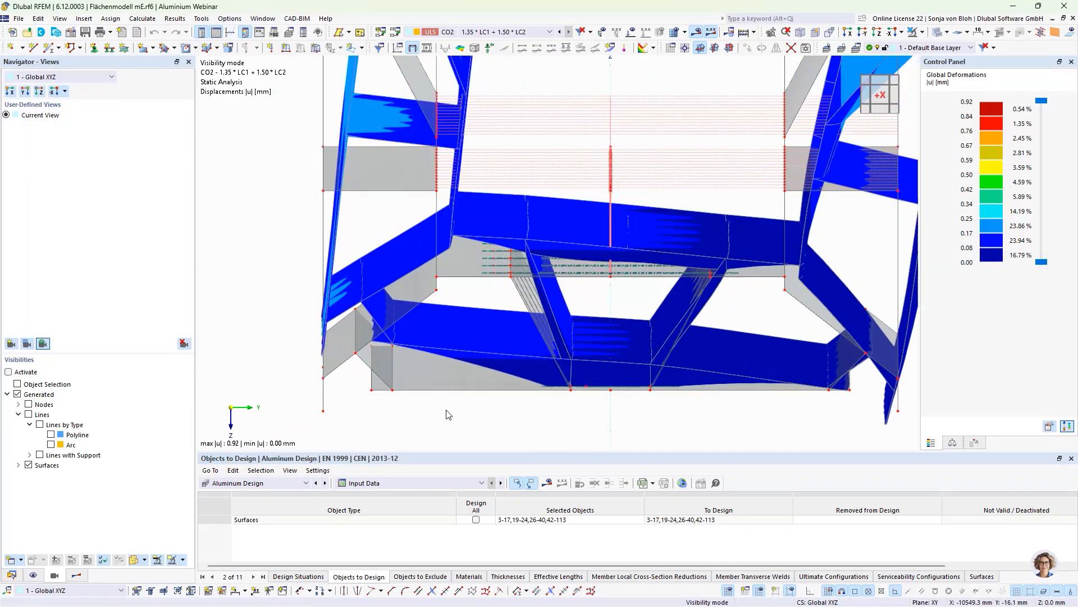
{"action": "left_click_drag", "start_coordinate": [360, 383], "coordinate": [876, 405]}
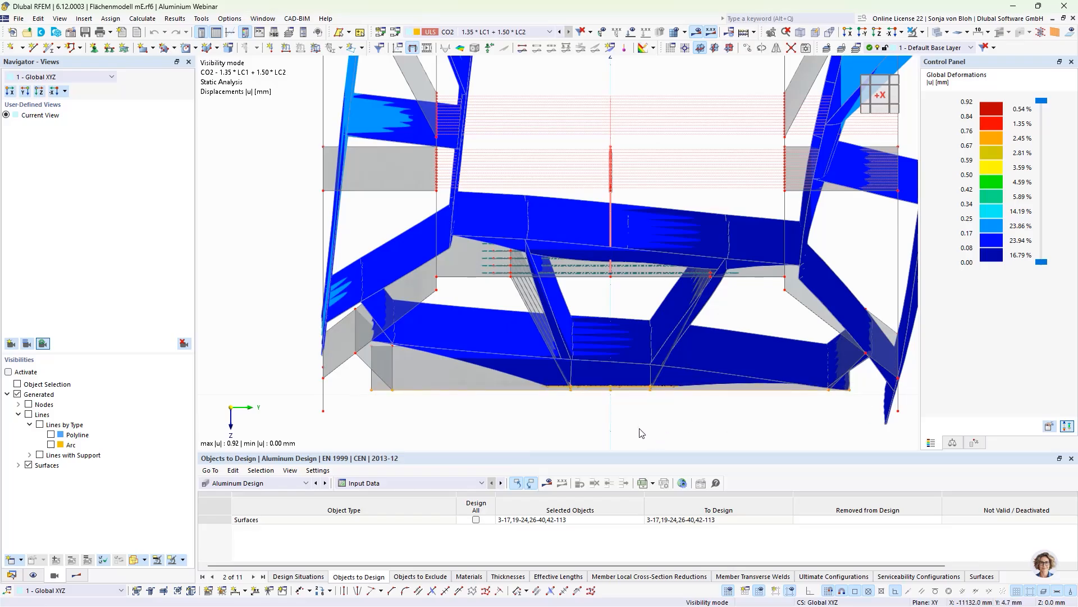
{"action": "middle_click_drag", "start_coordinate": [634, 435], "coordinate": [634, 437], "text": "ctrl"}
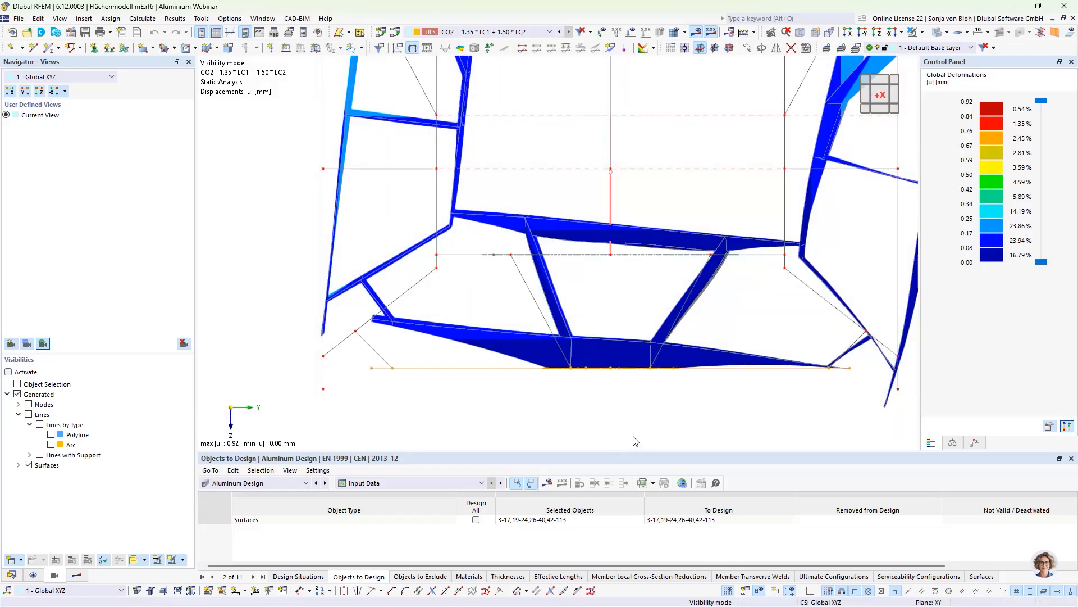
{"action": "left_click", "coordinate": [847, 32]}
{"action": "scroll", "coordinate": [447, 419], "scroll_direction": "up", "scroll_amount": 2}
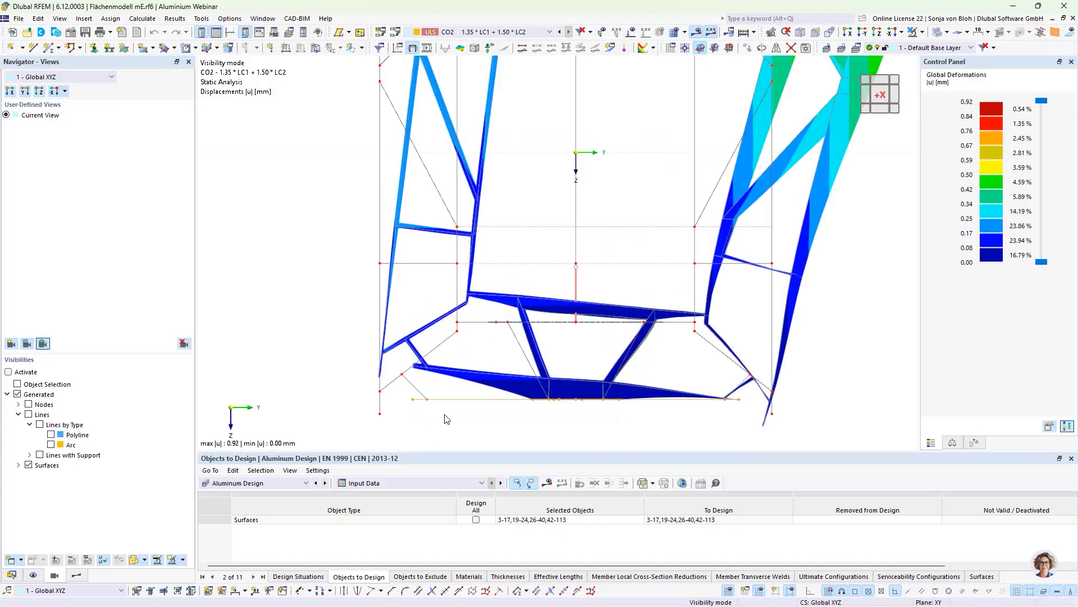
{"action": "left_click", "coordinate": [426, 413]}
{"action": "left_click_drag", "start_coordinate": [401, 391], "coordinate": [744, 420]}
{"action": "left_click", "coordinate": [921, 32]}
{"action": "left_click", "coordinate": [922, 47]}
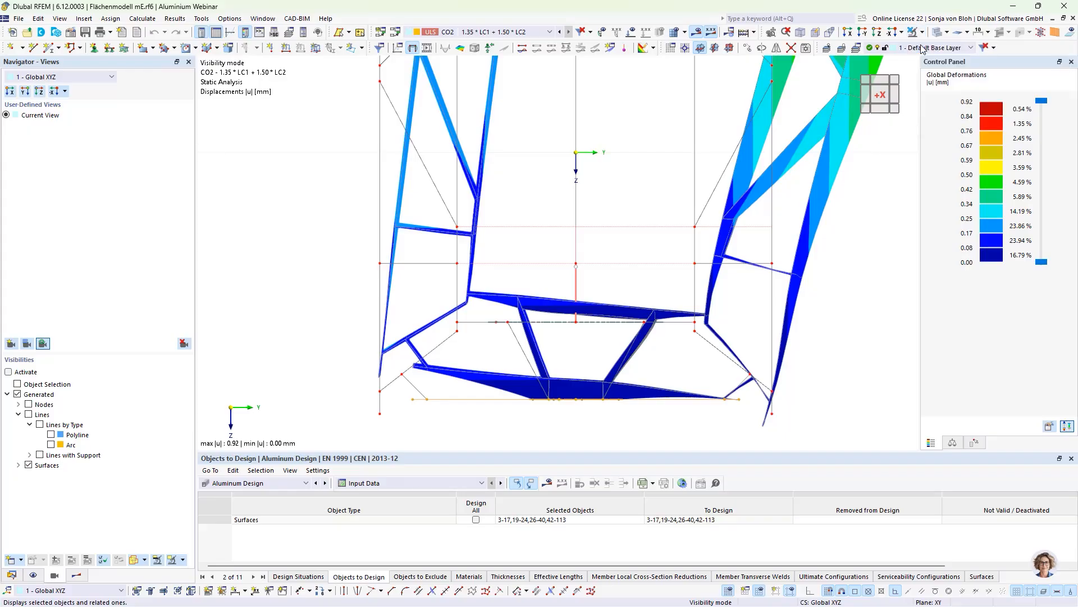
Step: Examine the displacements along the isolated bottom plate in an oblique view, and cancel the visibility mode to show the whole profile
{"action": "scroll", "coordinate": [612, 202], "scroll_direction": "down", "scroll_amount": 3}
{"action": "middle_click_drag", "start_coordinate": [623, 337], "coordinate": [583, 396], "text": "ctrl"}
{"action": "scroll", "coordinate": [587, 304], "scroll_direction": "down", "scroll_amount": 2}
{"action": "scroll", "coordinate": [596, 390], "scroll_direction": "up", "scroll_amount": 3}
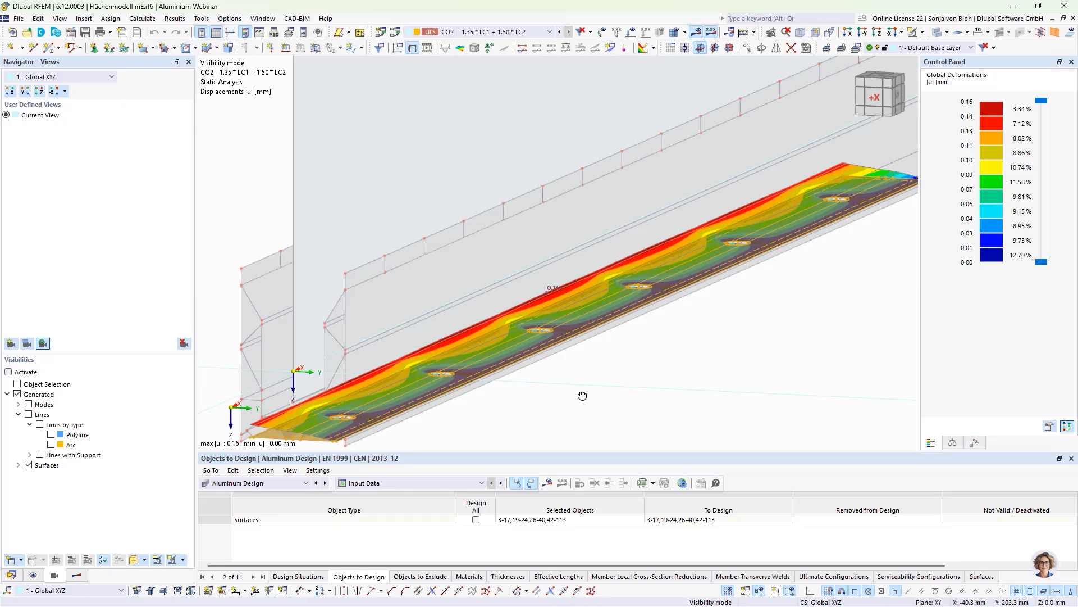
{"action": "left_click", "coordinate": [922, 35]}
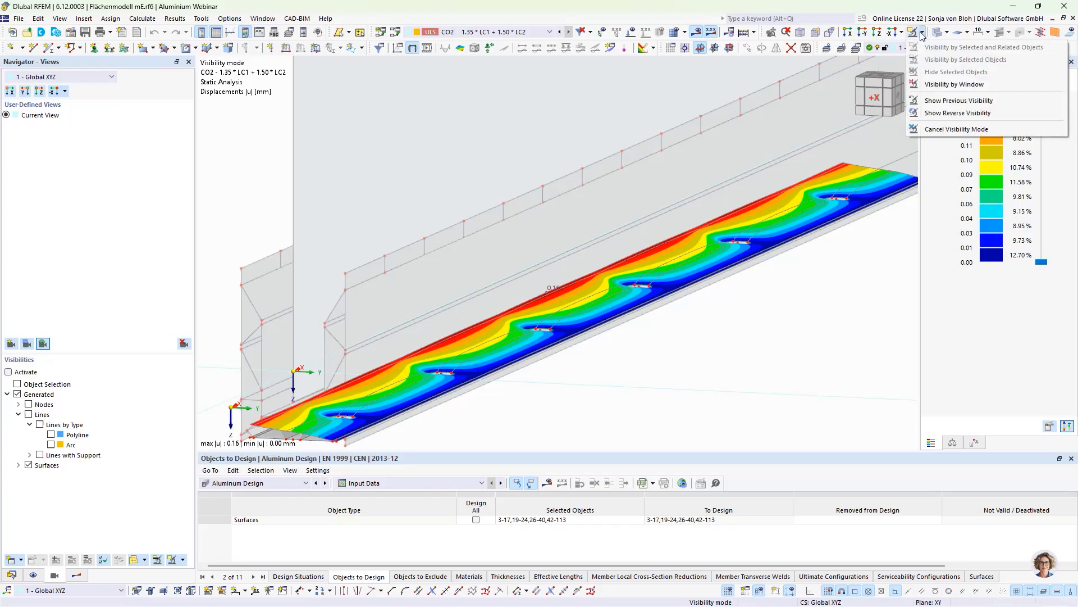
{"action": "left_click", "coordinate": [931, 130]}
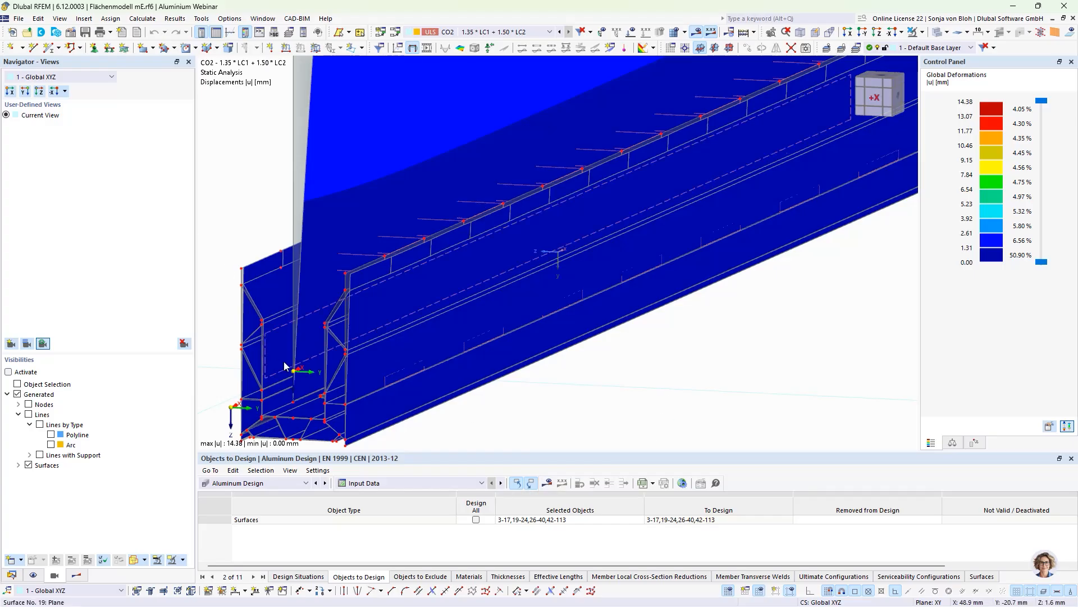
Step: Display the Aluminum Design check ratios on the whole profile and list the design ratios on surfaces by design situation
{"action": "left_click", "coordinate": [77, 575]}
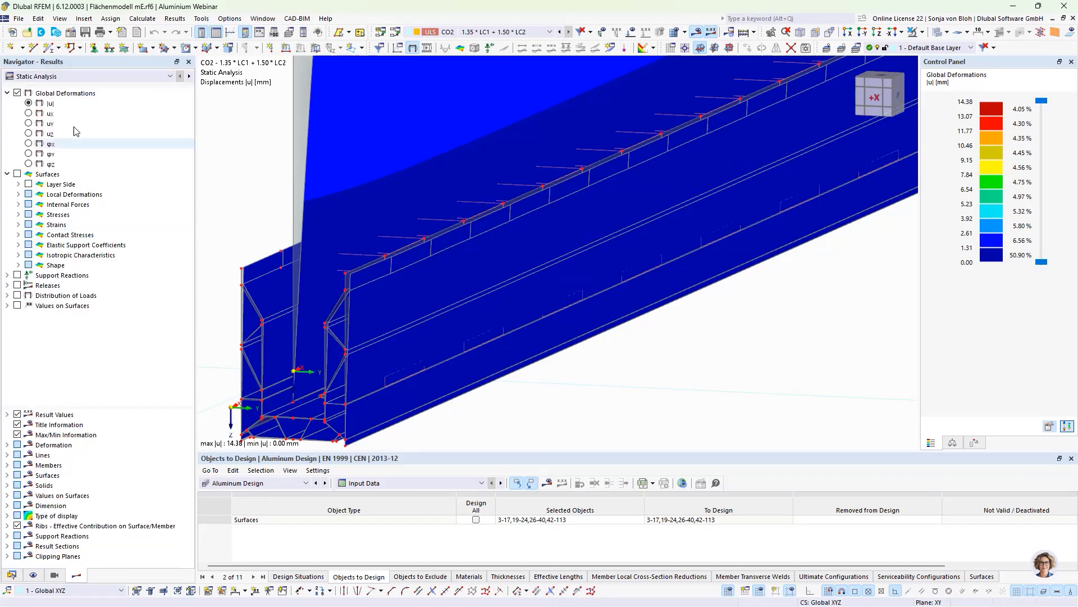
{"action": "left_click", "coordinate": [55, 76]}
{"action": "left_click", "coordinate": [55, 96]}
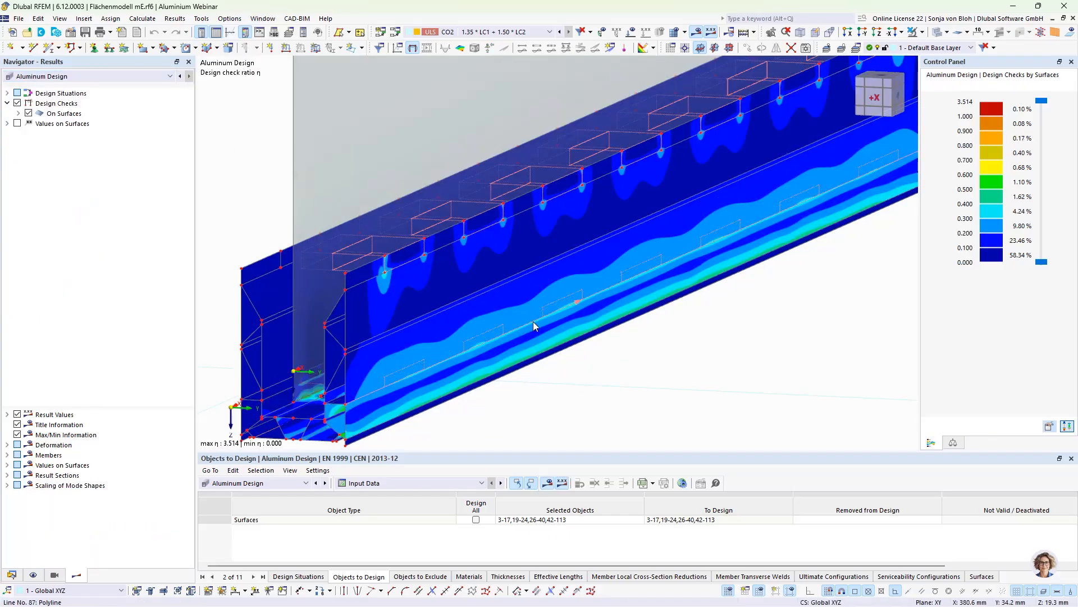
{"action": "scroll", "coordinate": [534, 324], "scroll_direction": "down", "scroll_amount": 2}
{"action": "scroll", "coordinate": [533, 321], "scroll_direction": "down", "scroll_amount": 1}
{"action": "left_click", "coordinate": [450, 484]}
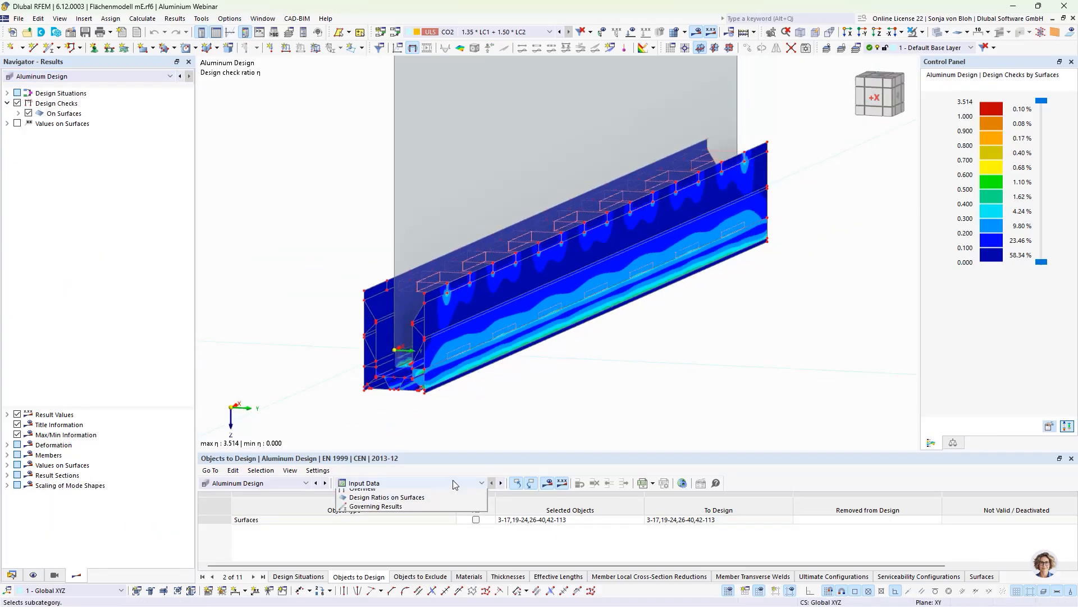
{"action": "left_click", "coordinate": [432, 511]}
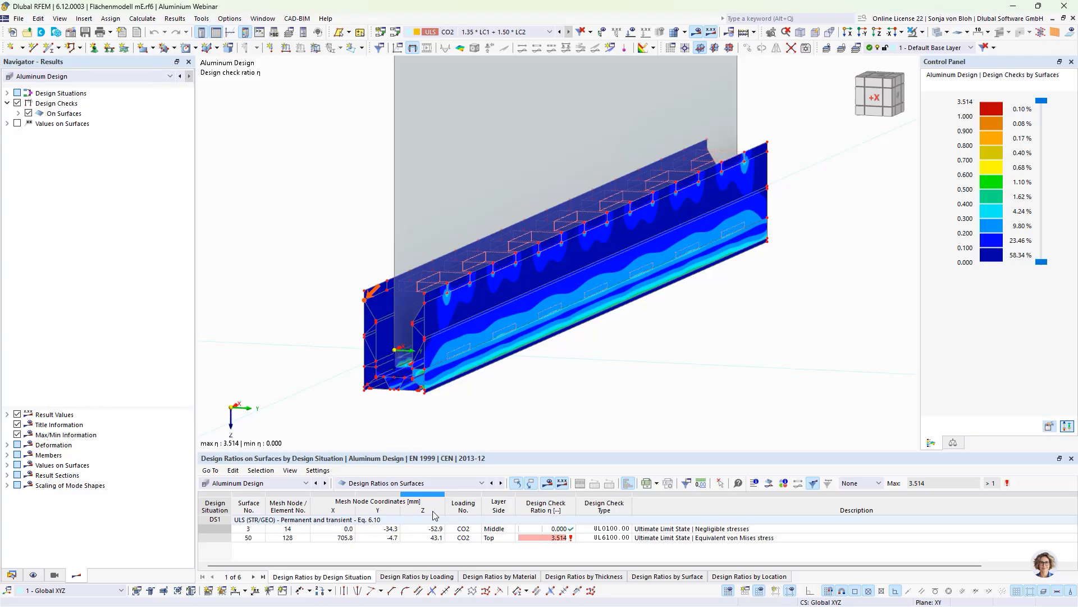
Step: In the X-direction view, select the profile's bottom plate, diagonal webs and the plate above, and show only the selected and related objects
{"action": "left_click", "coordinate": [847, 33]}
{"action": "scroll", "coordinate": [582, 384], "scroll_direction": "up", "scroll_amount": 5}
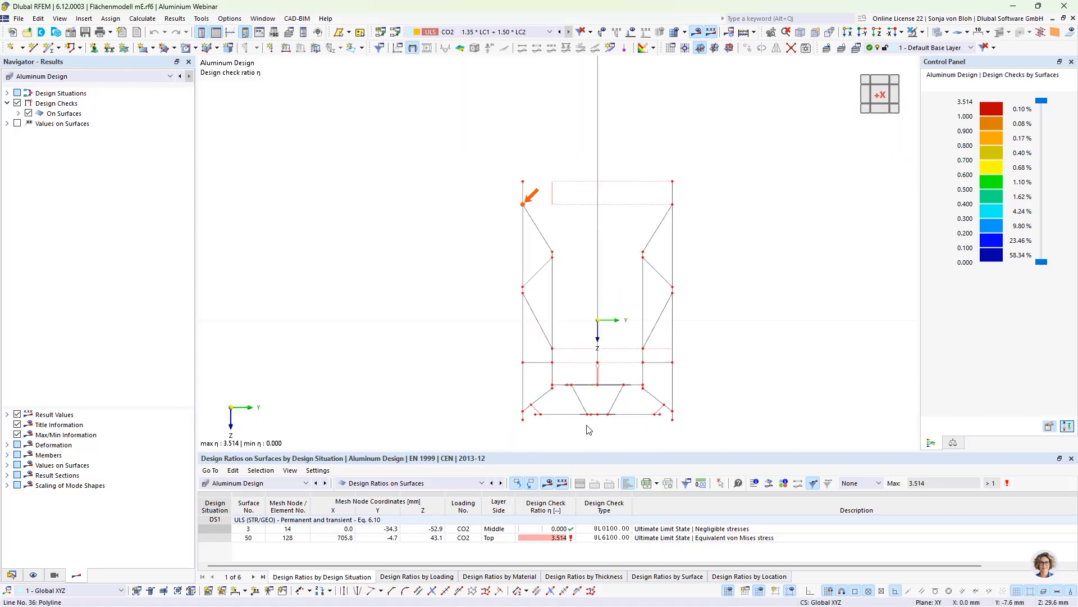
{"action": "scroll", "coordinate": [549, 358], "scroll_direction": "up", "scroll_amount": 3}
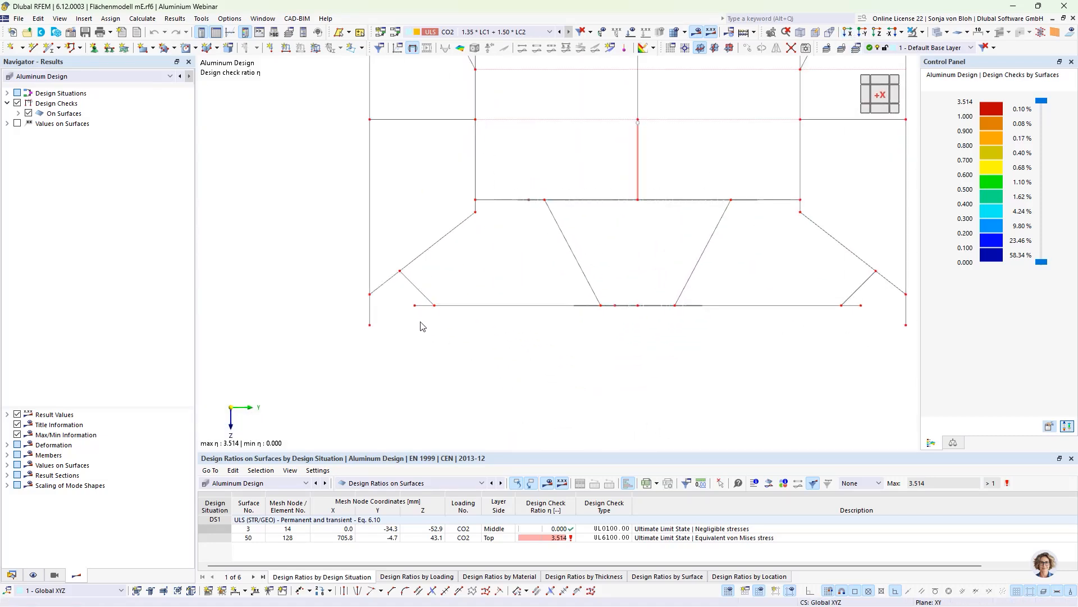
{"action": "left_click_drag", "start_coordinate": [407, 302], "coordinate": [867, 320]}
{"action": "left_click_drag", "start_coordinate": [735, 279], "coordinate": [551, 253]}
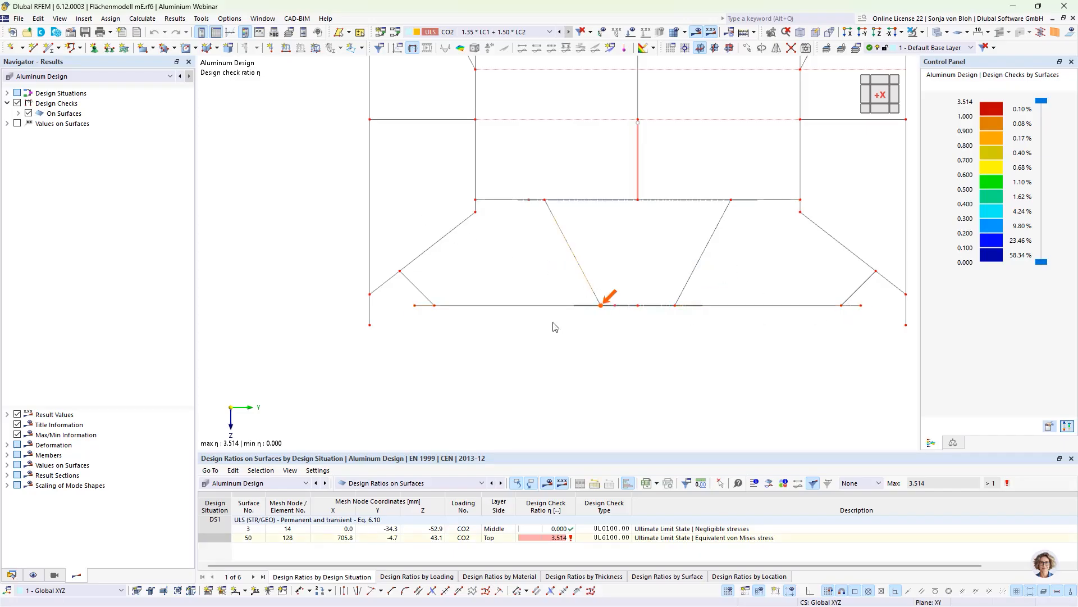
{"action": "left_click_drag", "start_coordinate": [400, 301], "coordinate": [883, 330]}
{"action": "left_click_drag", "start_coordinate": [744, 278], "coordinate": [653, 254]}
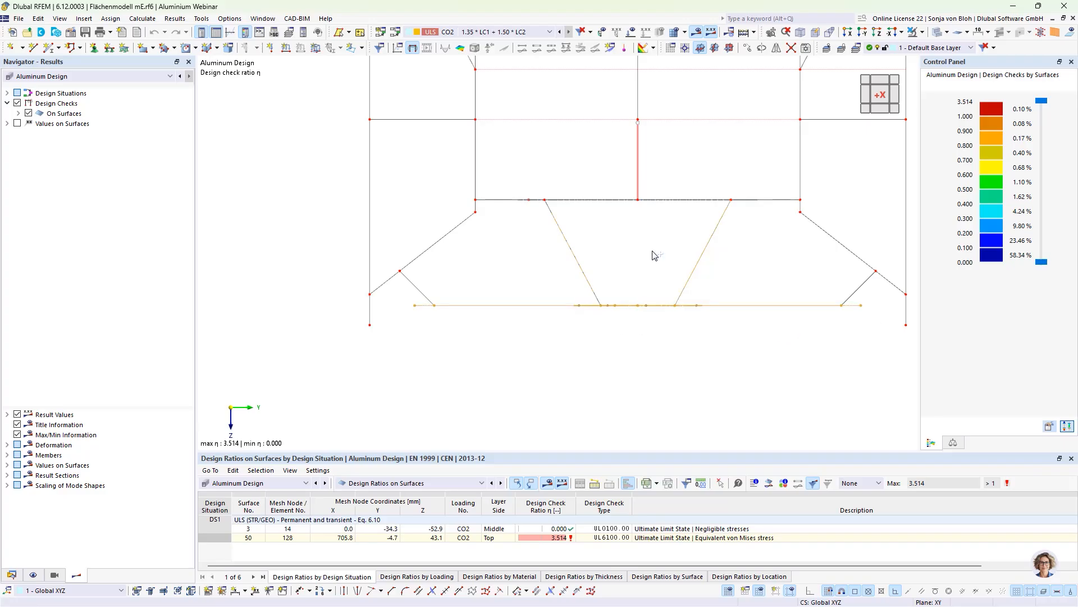
{"action": "left_click_drag", "start_coordinate": [444, 193], "coordinate": [765, 159]}
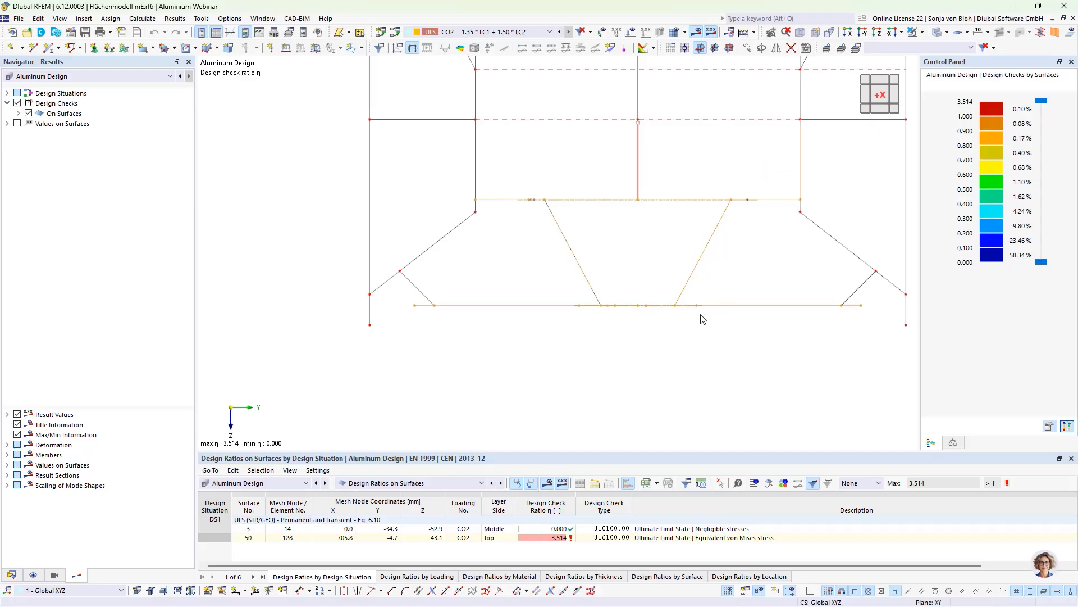
{"action": "middle_click_drag", "start_coordinate": [703, 319], "coordinate": [677, 349], "text": "ctrl"}
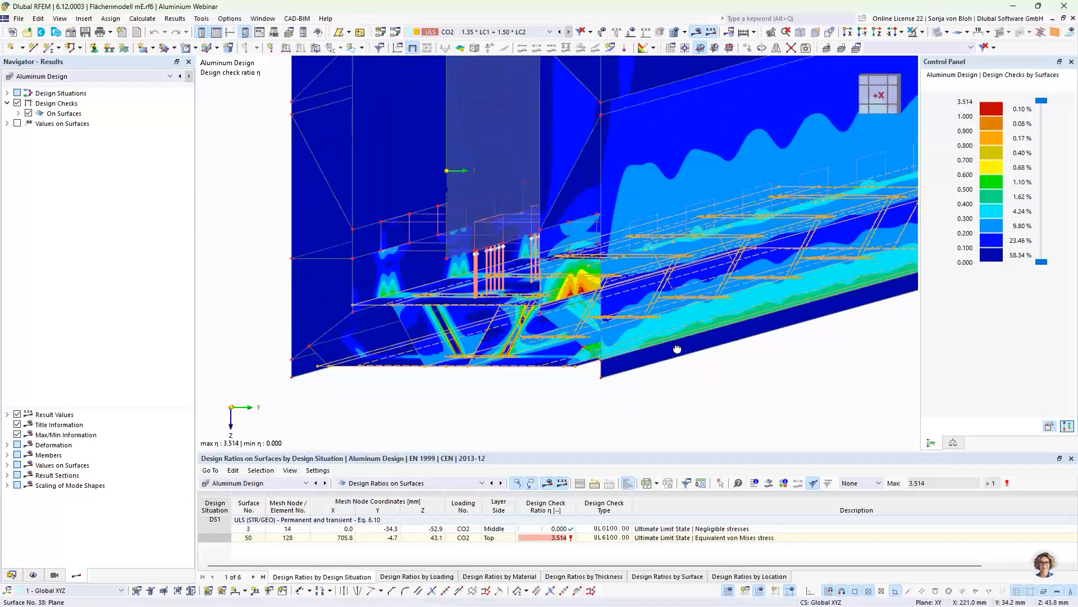
{"action": "left_click", "coordinate": [850, 32]}
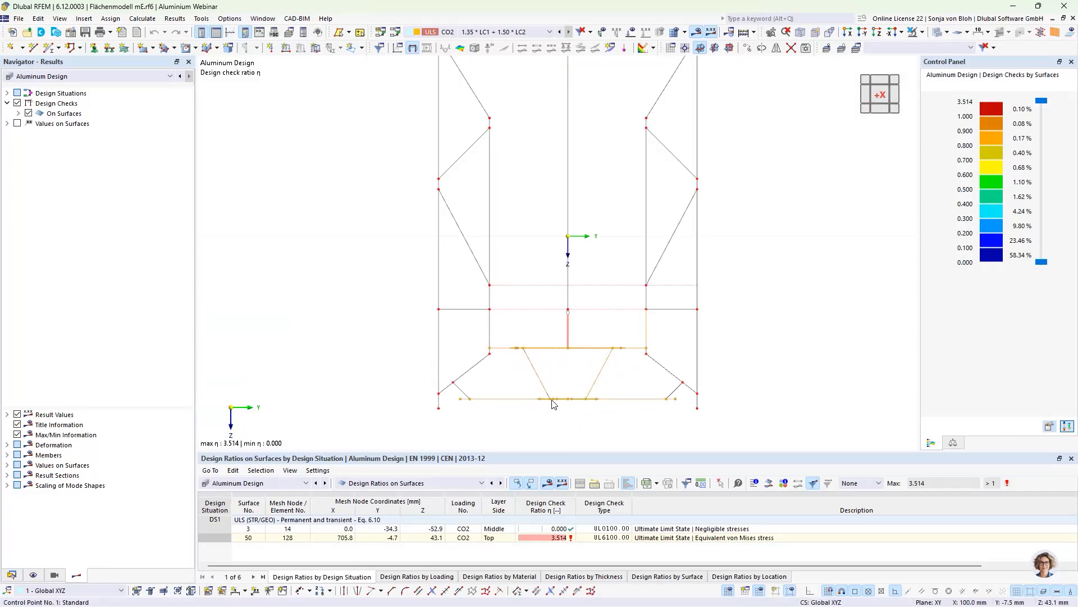
{"action": "left_click_drag", "start_coordinate": [622, 383], "coordinate": [513, 372]}
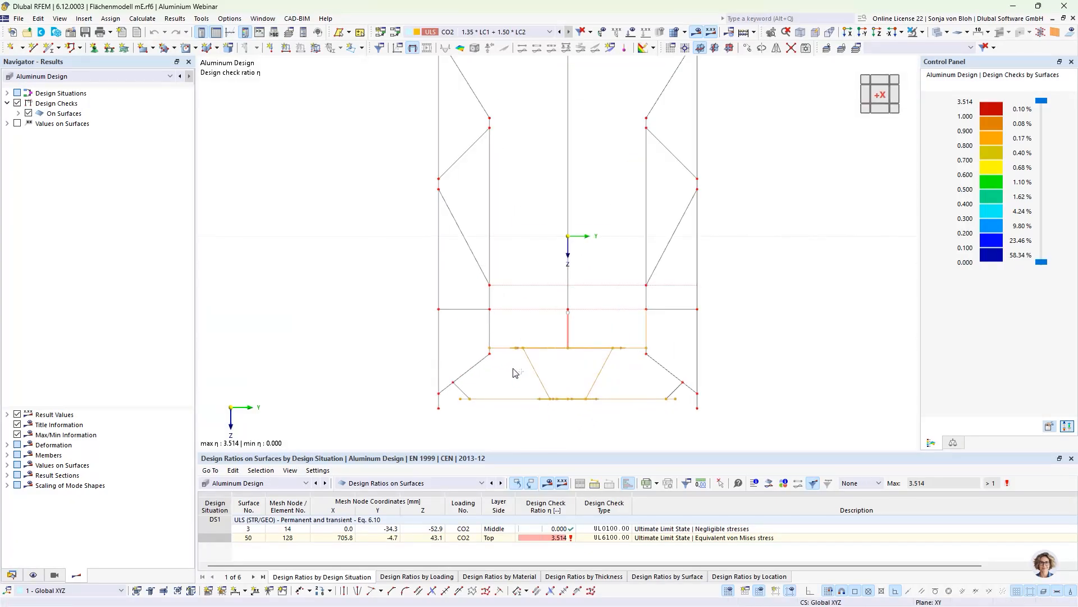
{"action": "left_click", "coordinate": [922, 32]}
{"action": "left_click", "coordinate": [920, 49]}
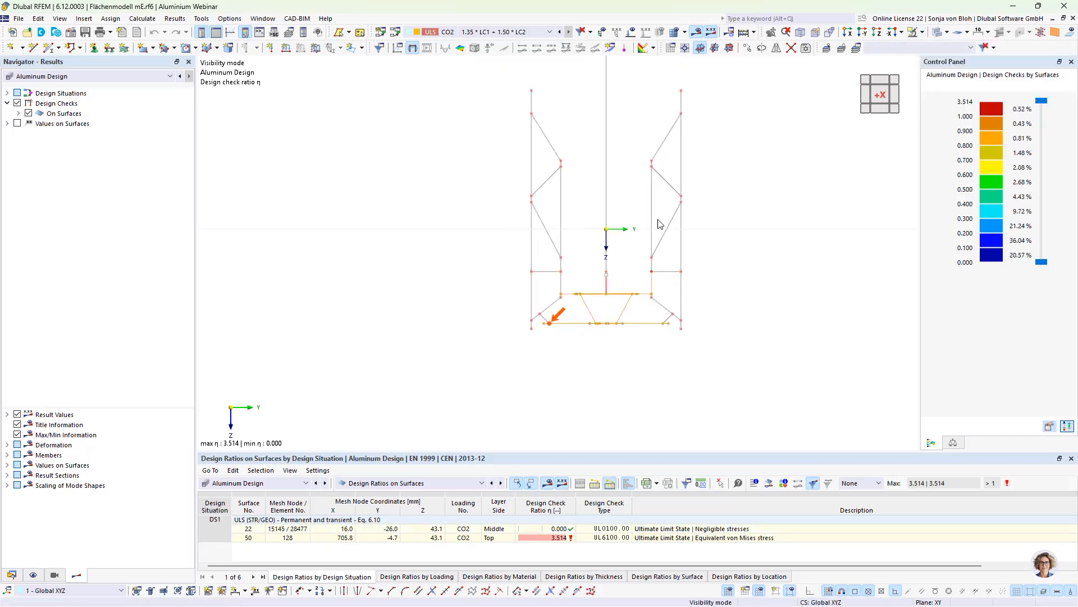
Step: Examine the design check ratios on the isolated plates and diagonal webs, up close around the plate openings
{"action": "middle_click_drag", "start_coordinate": [623, 397], "coordinate": [601, 404], "text": "ctrl"}
{"action": "scroll", "coordinate": [602, 405], "scroll_direction": "down", "scroll_amount": 1}
{"action": "scroll", "coordinate": [509, 402], "scroll_direction": "up", "scroll_amount": 1}
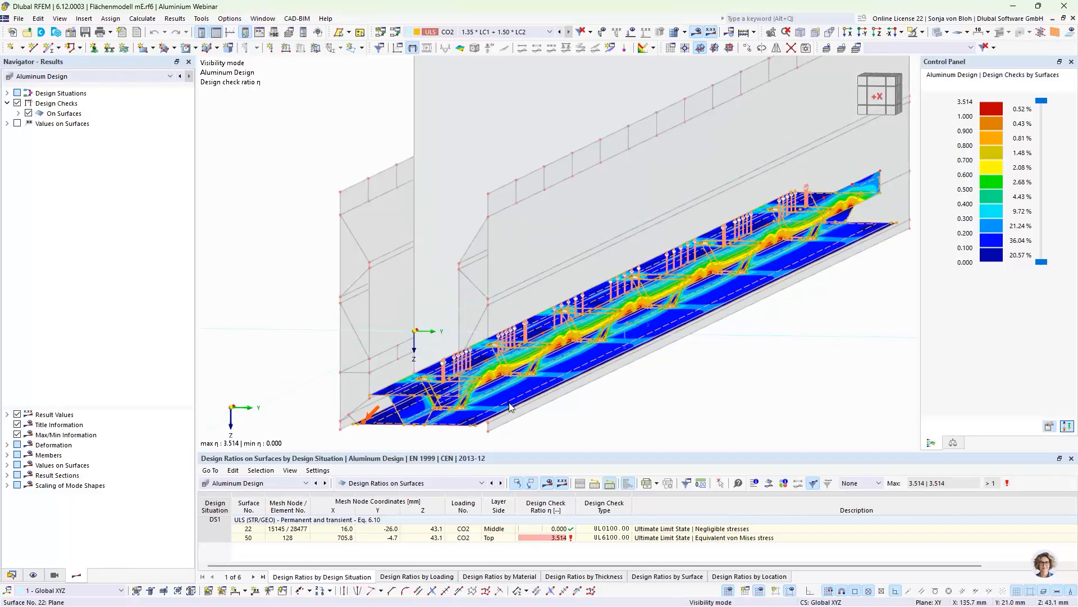
{"action": "scroll", "coordinate": [502, 405], "scroll_direction": "up", "scroll_amount": 3}
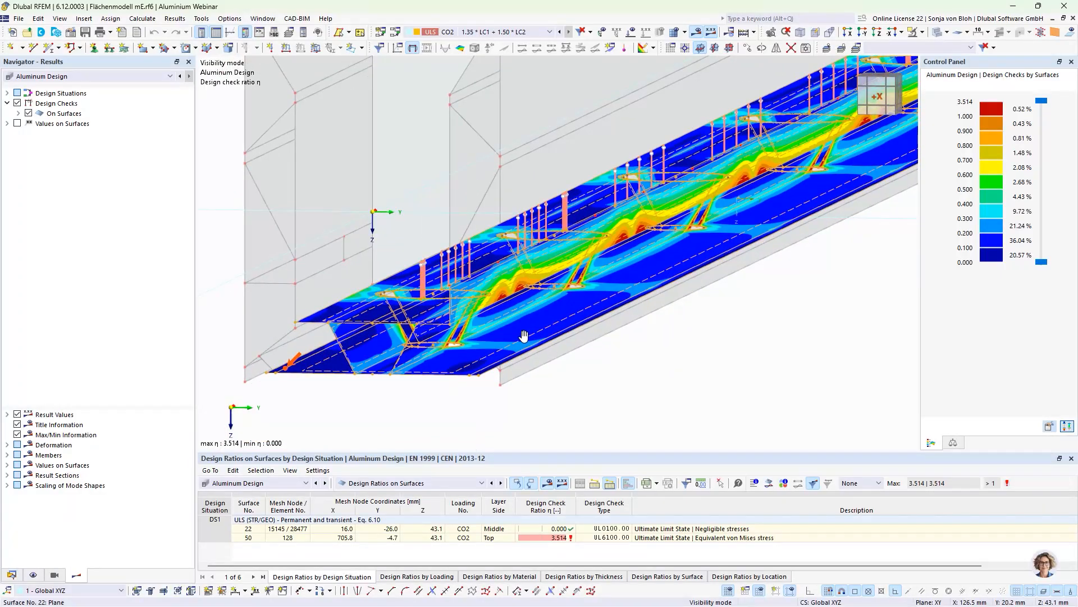
{"action": "middle_click_drag", "start_coordinate": [521, 377], "coordinate": [525, 381], "text": "ctrl"}
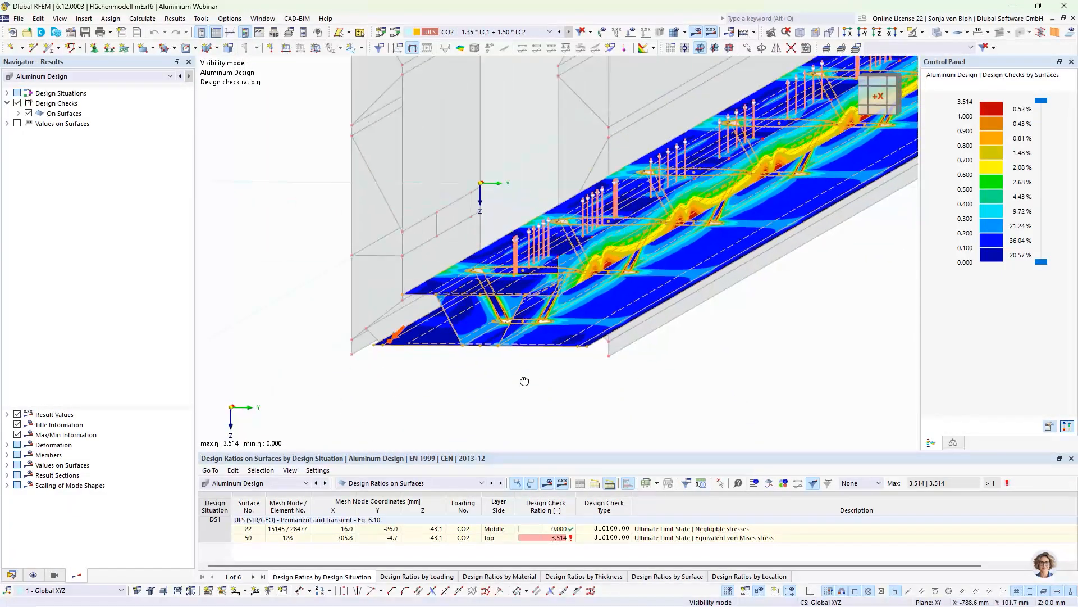
{"action": "scroll", "coordinate": [578, 270], "scroll_direction": "up", "scroll_amount": 2}
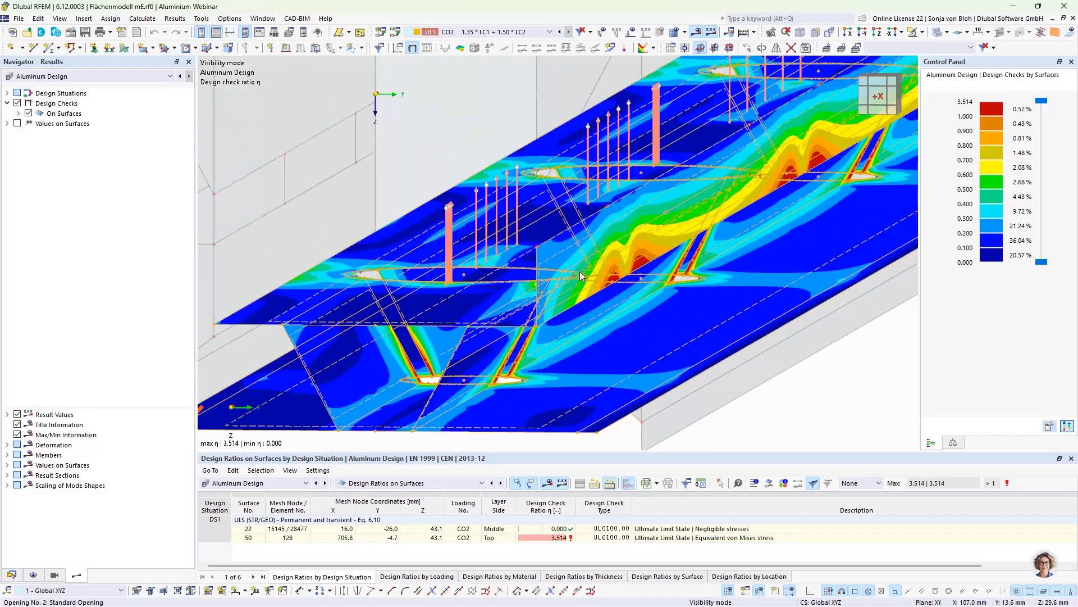